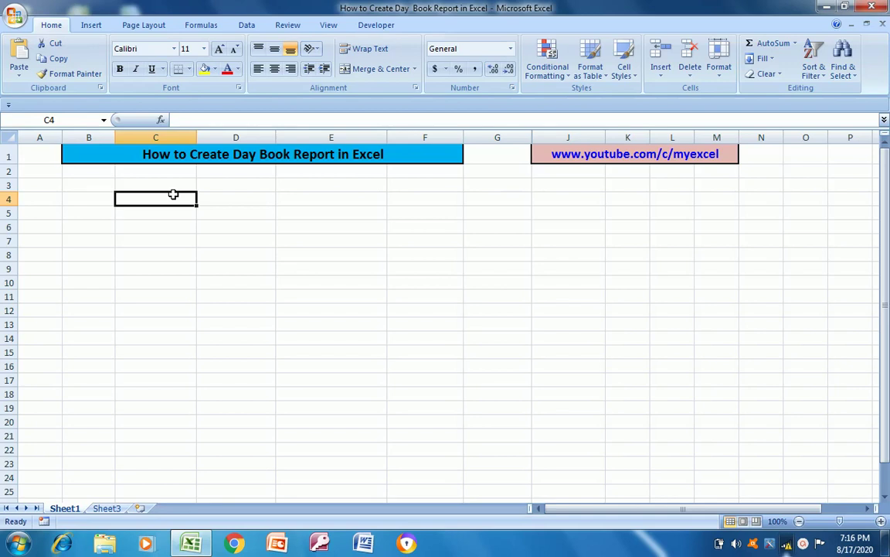
Enter the report title "Day Book" in cell C4
click(247, 199)
key(Left)
key(Left)
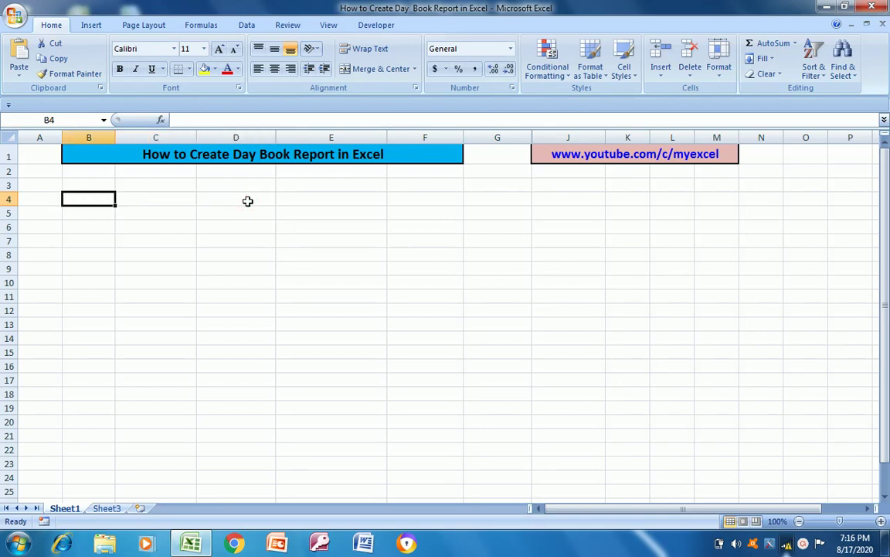
right_click(247, 201)
key(Escape)
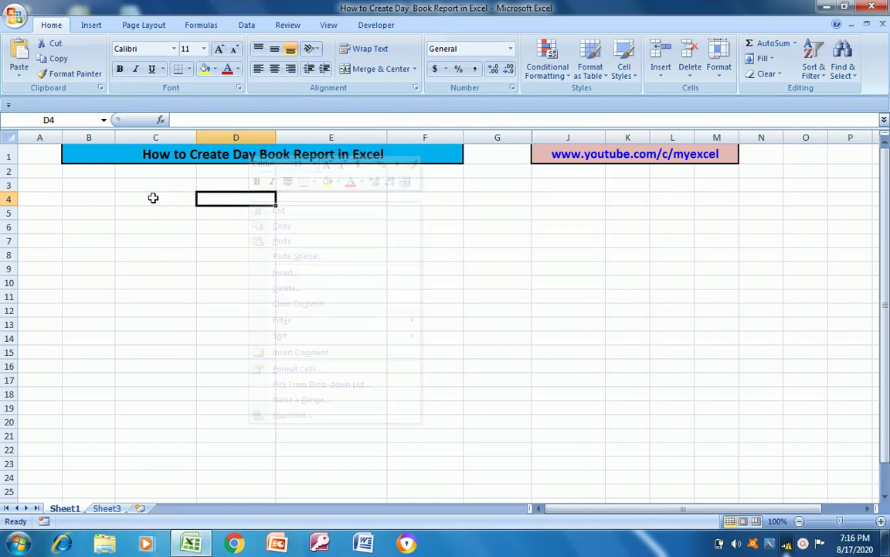
click(153, 198)
text(Da)
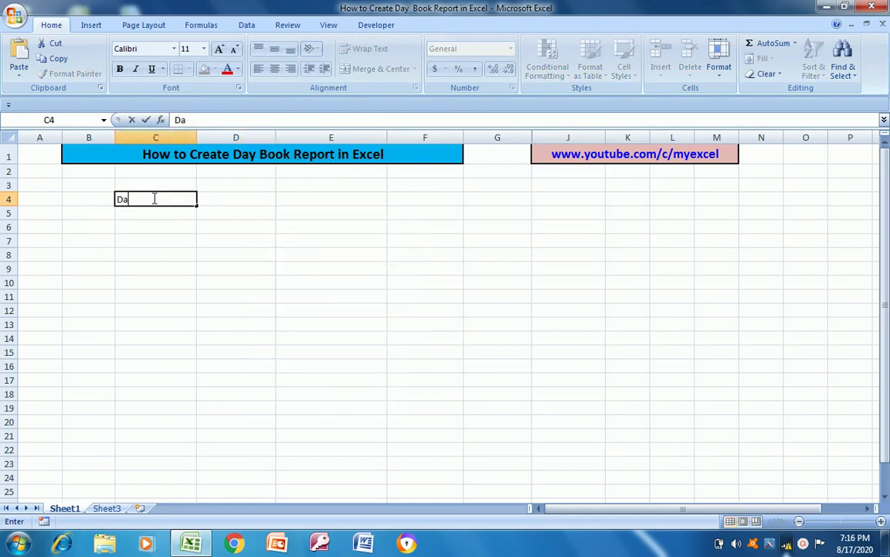
text(y Book)
key(Return)
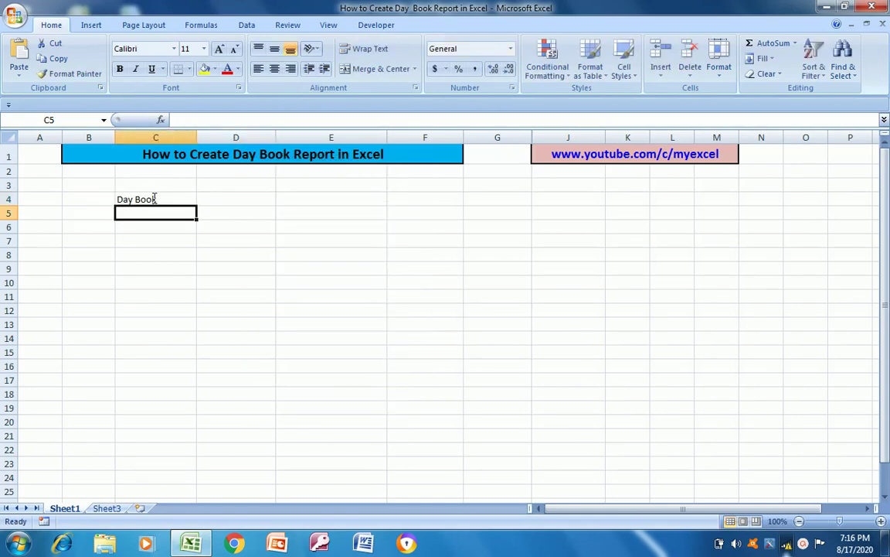
right_click(154, 198)
key(Escape)
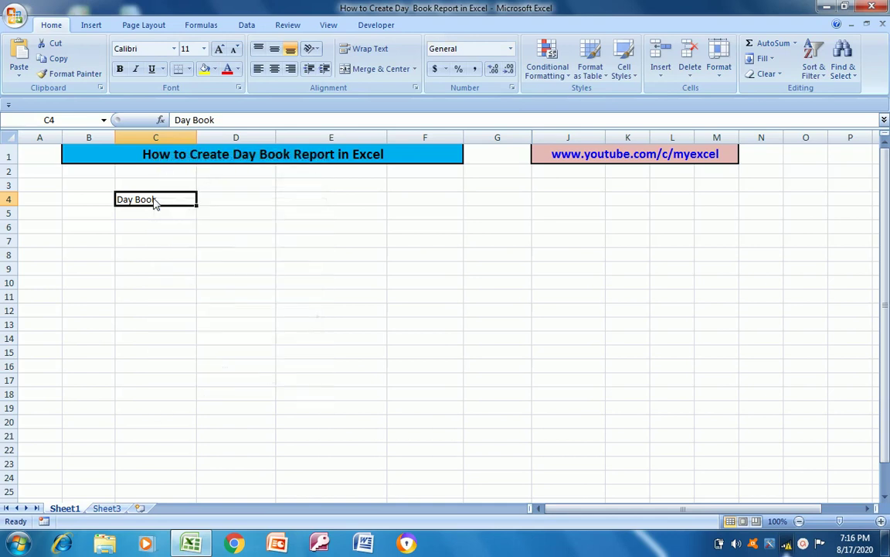
Merge and center the "Day Book" title across B4:F4 and make it bold
click(87, 200)
key(shift+Right)
key(shift+Right)
key(shift+Right)
key(shift+Right)
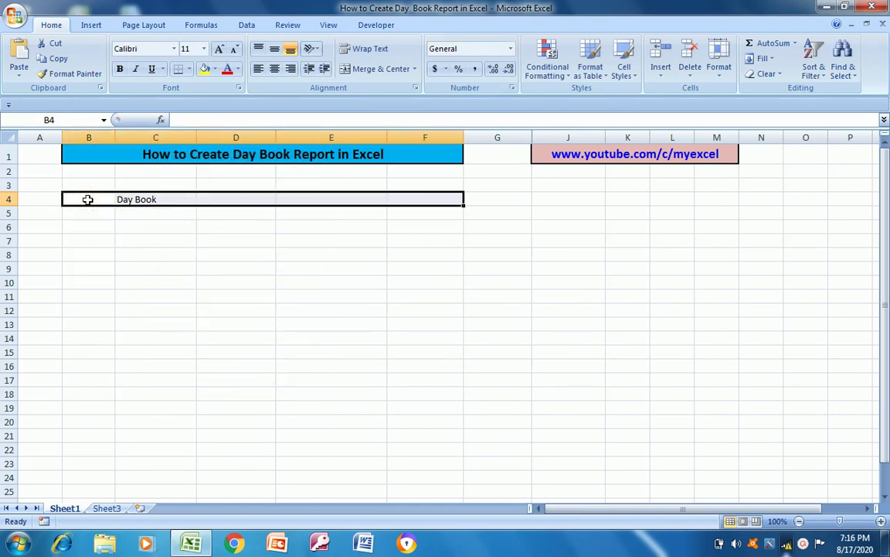
click(382, 71)
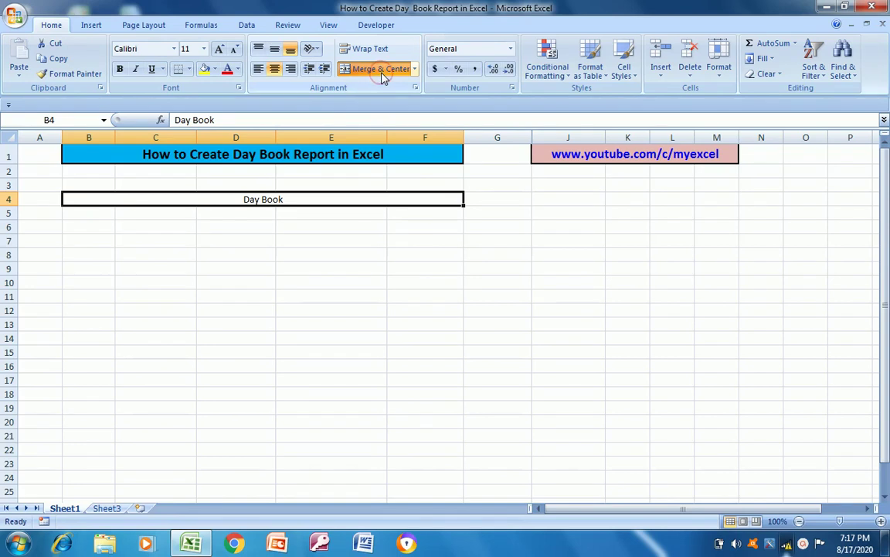
click(120, 70)
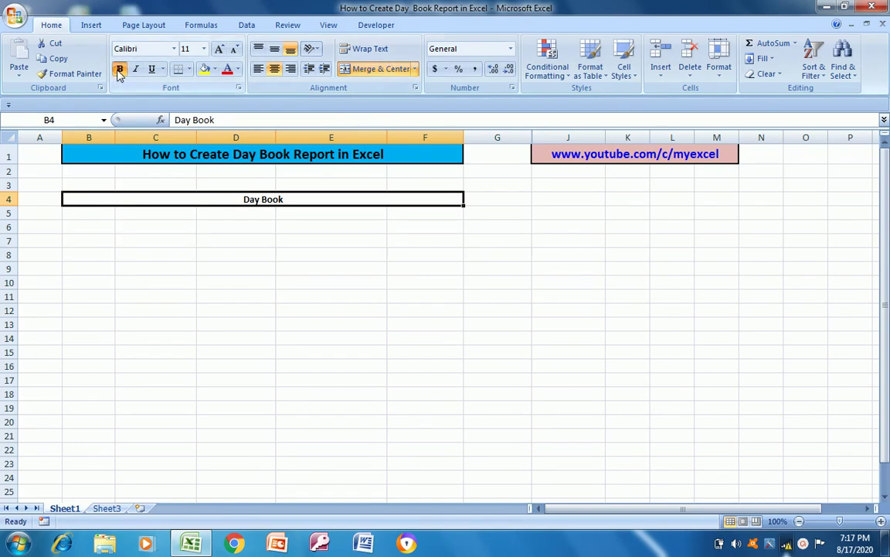
Enter the column headings "S.No." in B7 and "Date" in C7
click(79, 229)
key(Return)
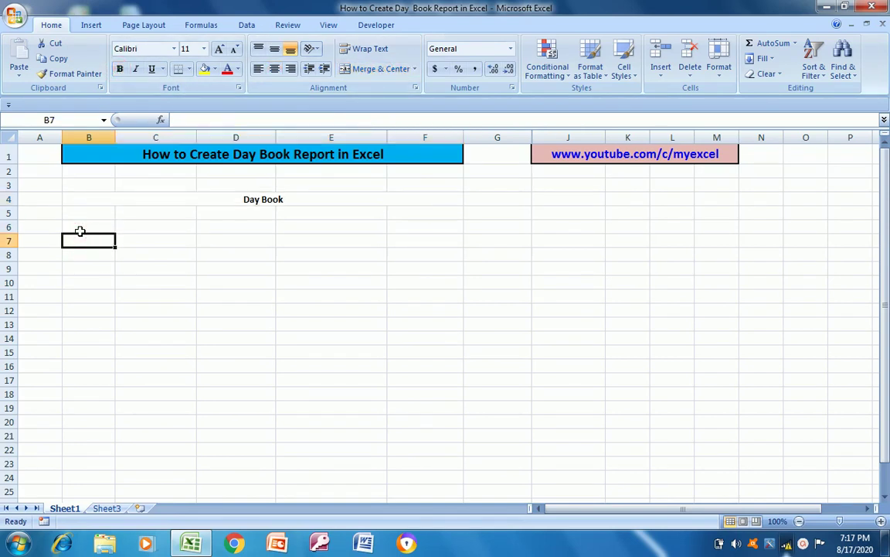
text(S.No)
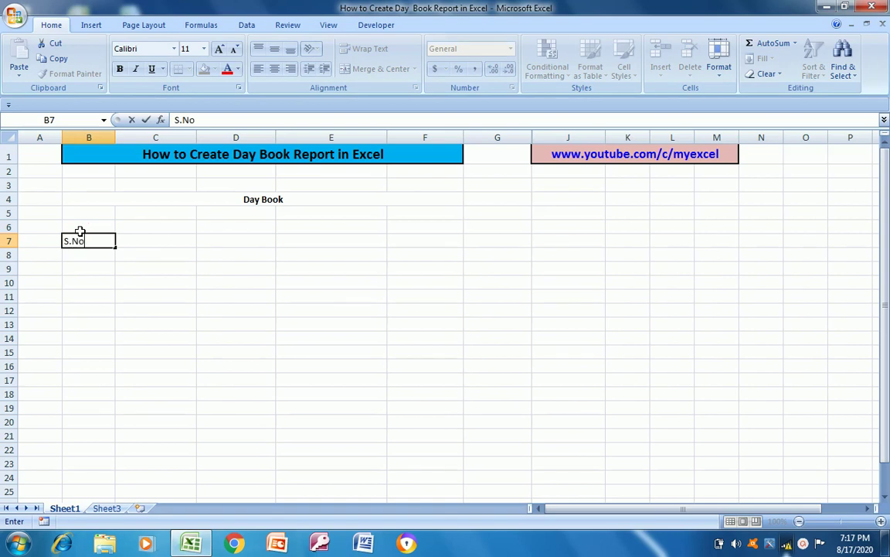
text(.)
key(Tab)
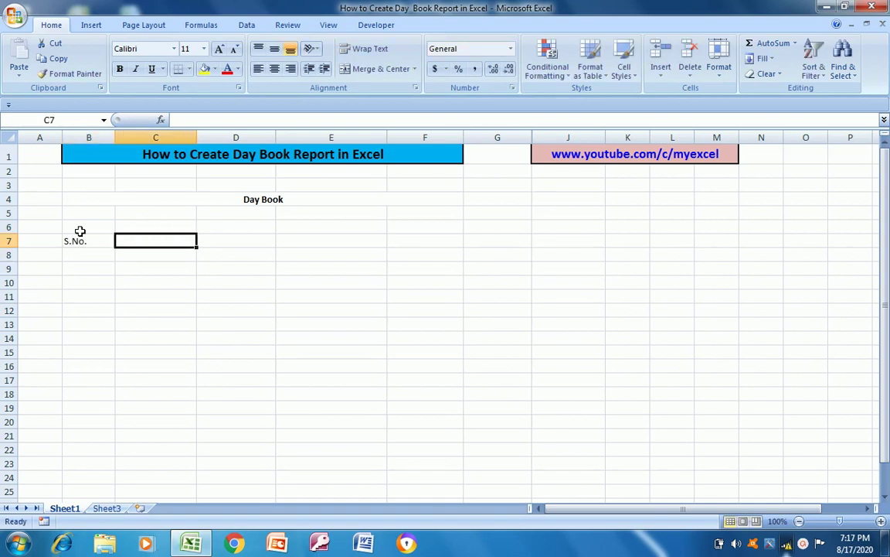
text(Date)
key(Return)
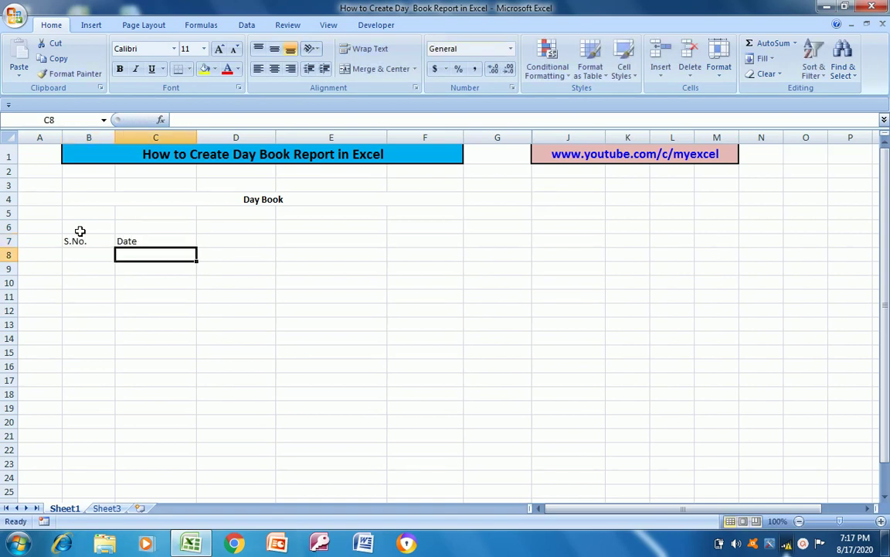
Enter the column heading "Rcd Amount" in D7
key(Up)
key(Right)
text(Rcd)
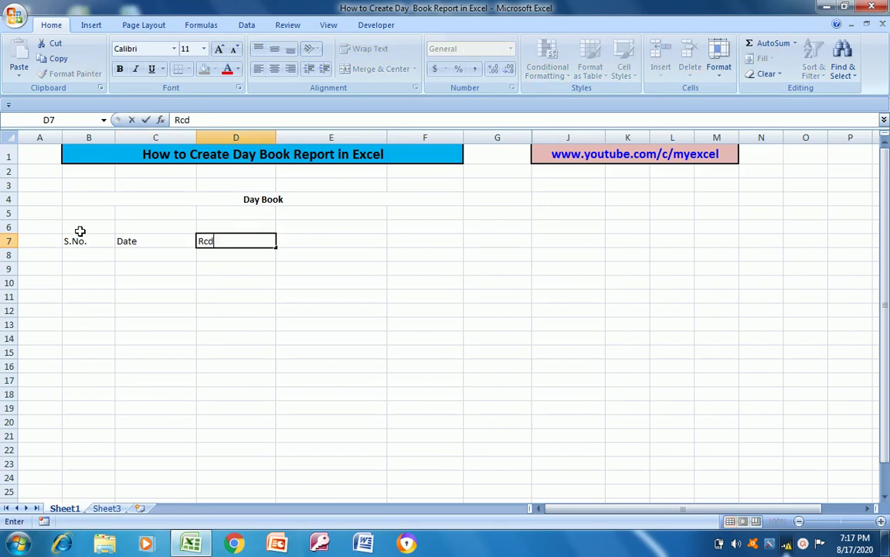
click(80, 230)
key(Down)
key(Right)
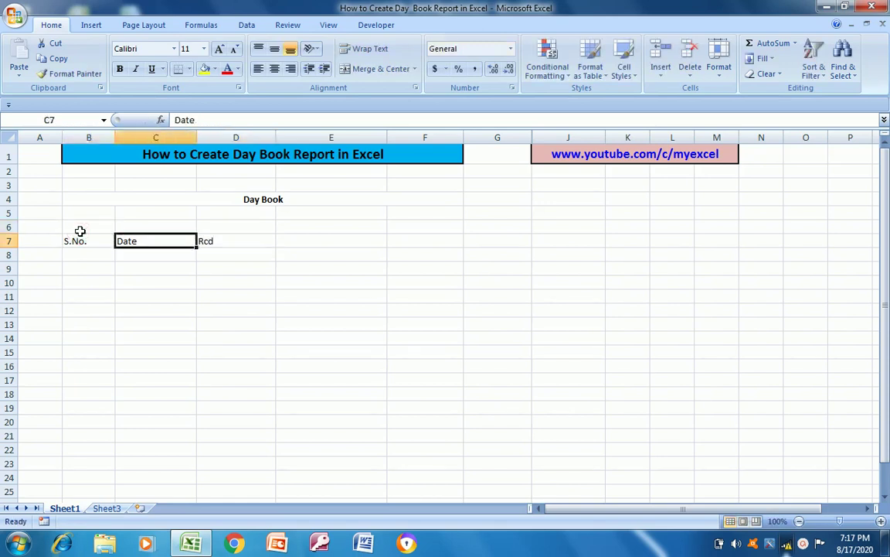
key(Right)
key(F2)
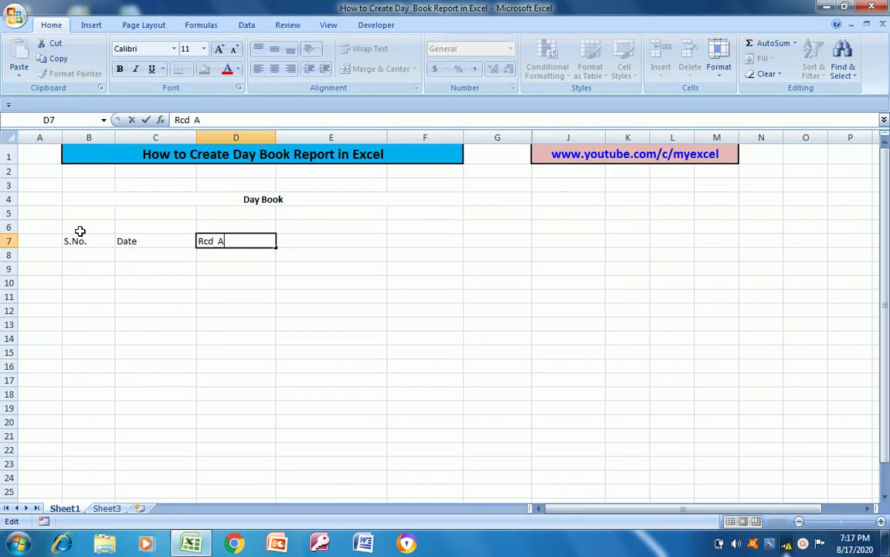
text(Amount)
key(Tab)
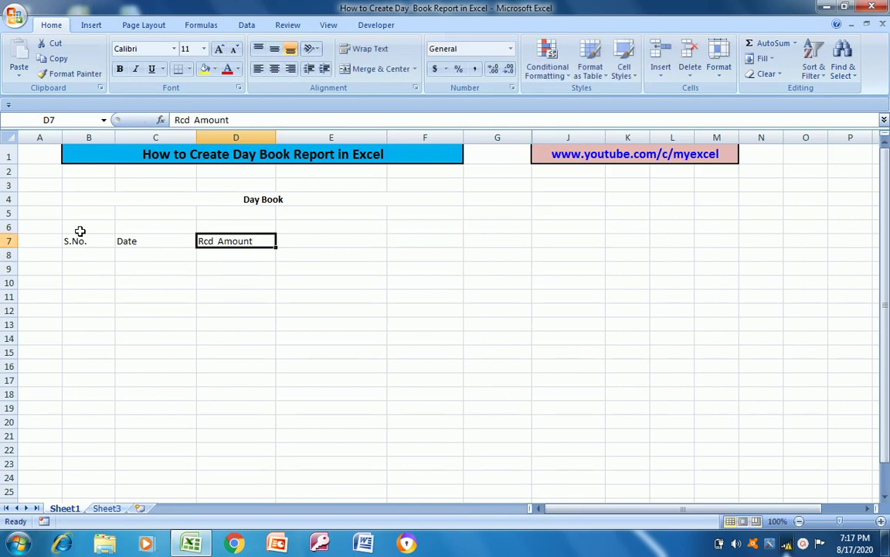
Enter the column headings "Payment Amount" in E7 and "Balance" in F7
text(Payme)
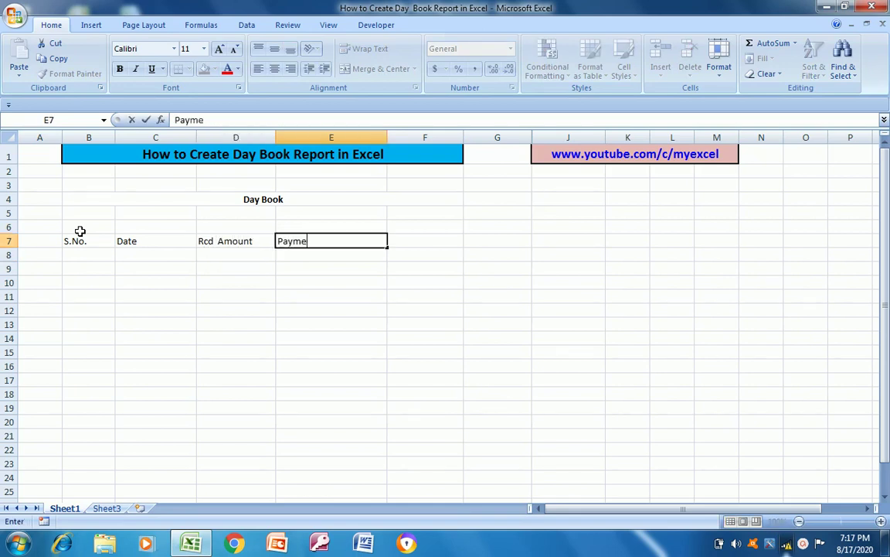
text(nt Amount)
key(Return)
key(Up)
key(Right)
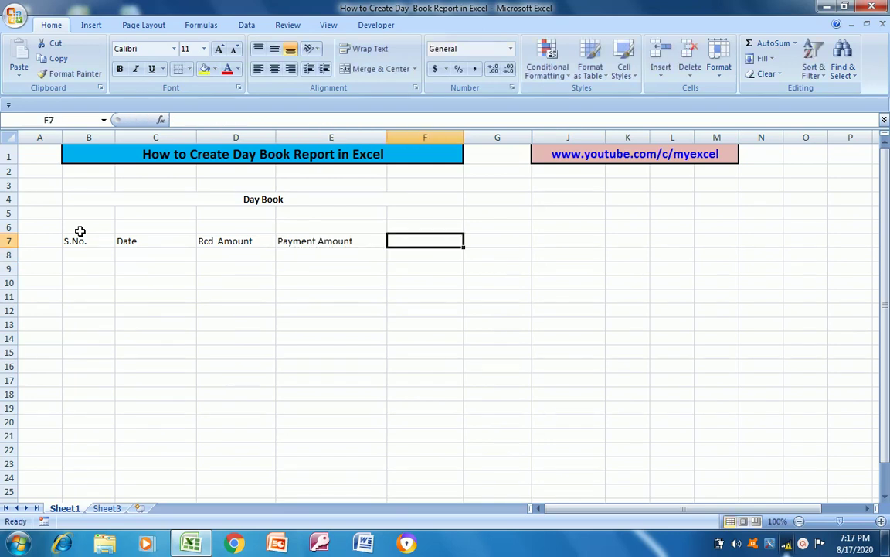
text(Balan)
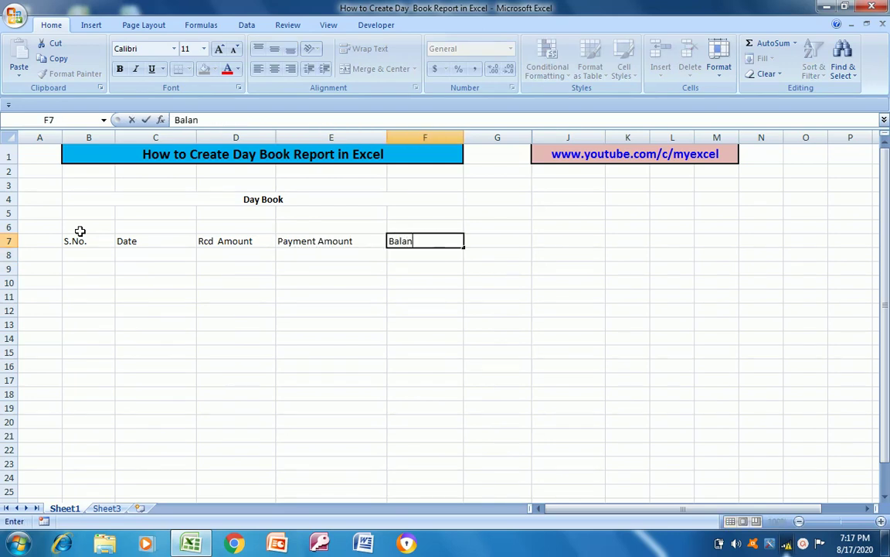
text(ce)
key(Return)
key(Up)
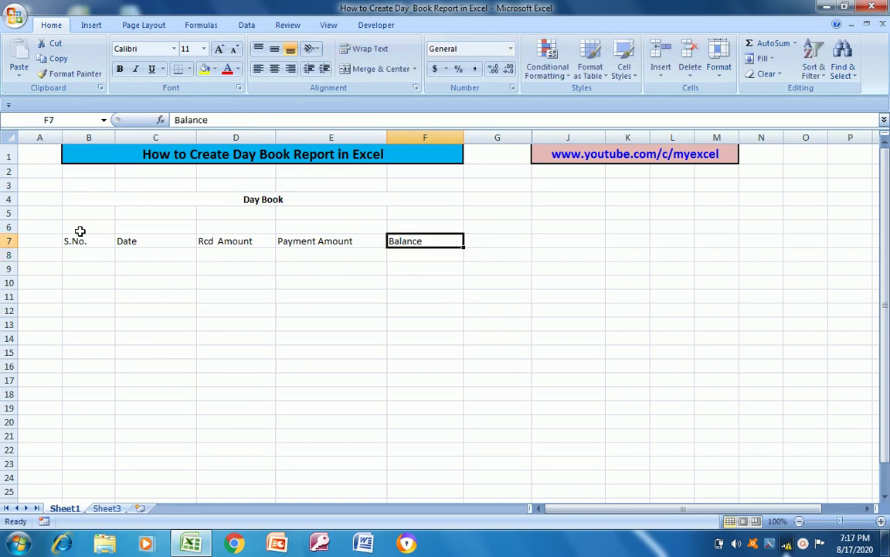
Center the column headings in B7:F7 and make them bold
key(Left)
key(Left)
key(Left)
key(Left)
key(shift+Right)
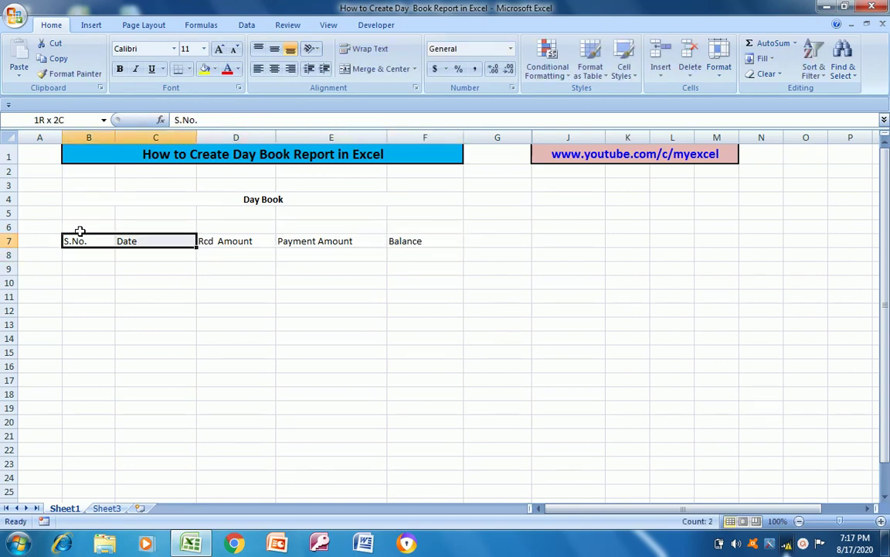
key(shift+Right)
key(shift+Right)
key(shift+Right)
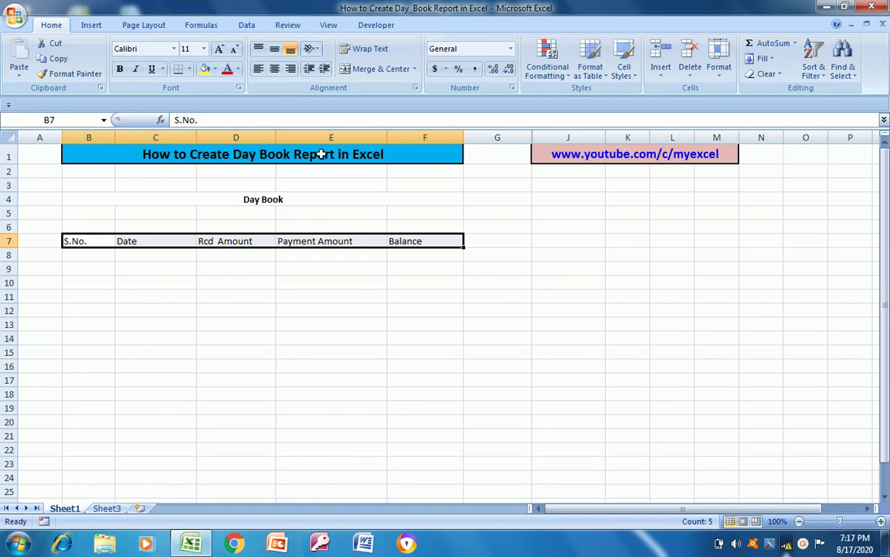
click(278, 69)
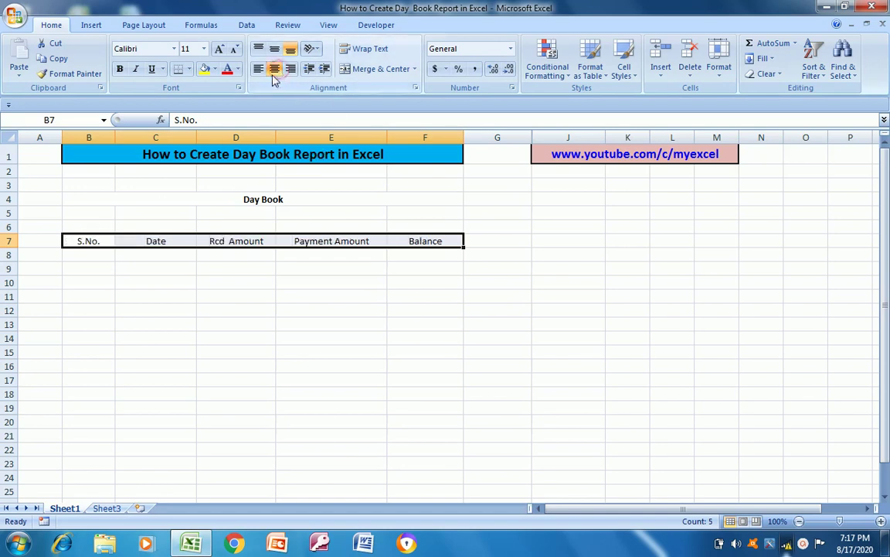
click(120, 69)
Number the S.No. column from B8 downward with a linear column series starting at 1, step value 1, stop value 30
click(89, 256)
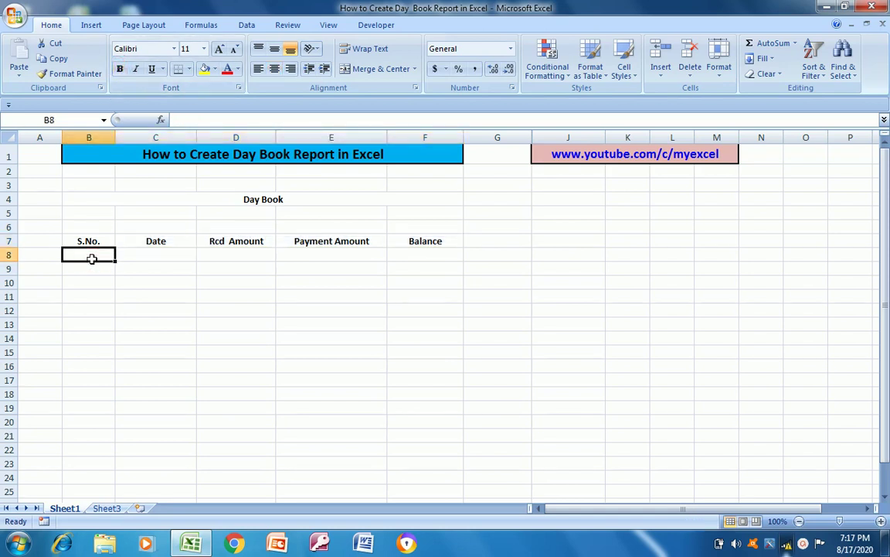
text(1)
key(ctrl+Return)
click(768, 60)
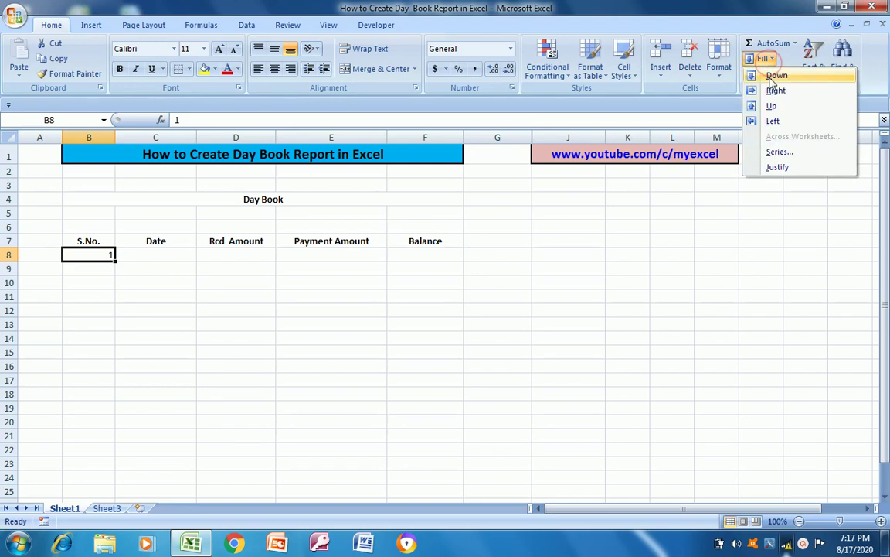
click(777, 152)
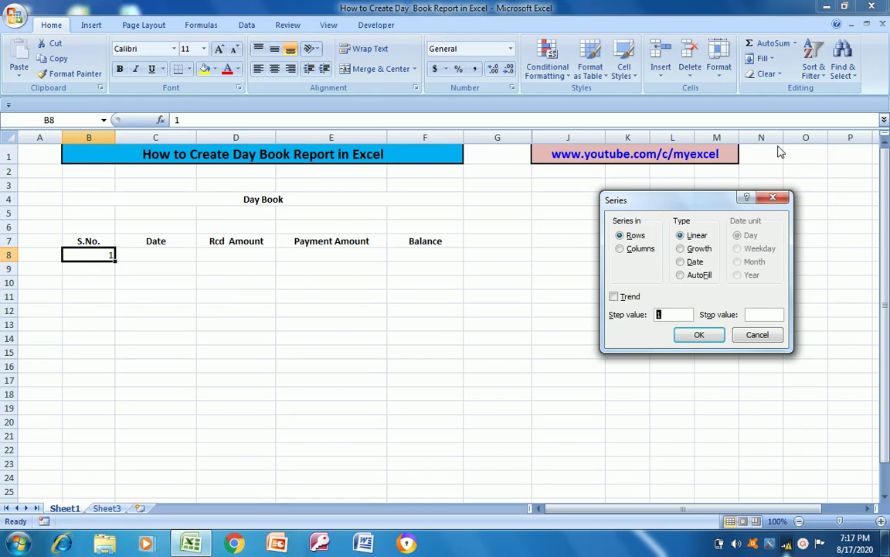
click(622, 251)
click(765, 315)
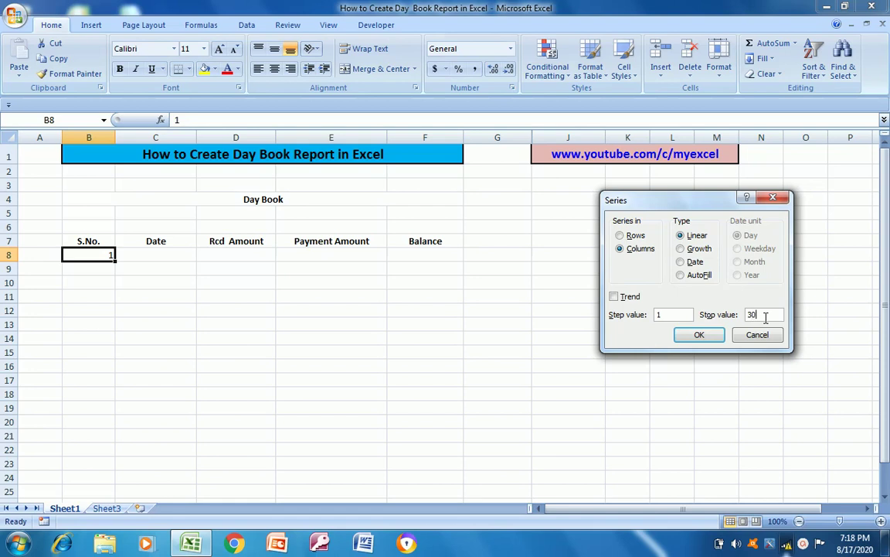
click(700, 337)
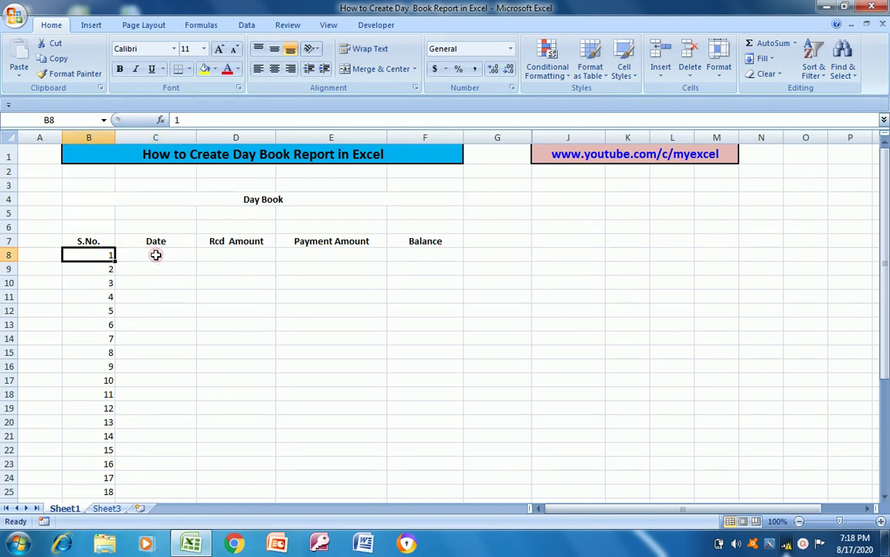
key(ctrl+Down)
key(ctrl+Up)
key(Up)
key(Down)
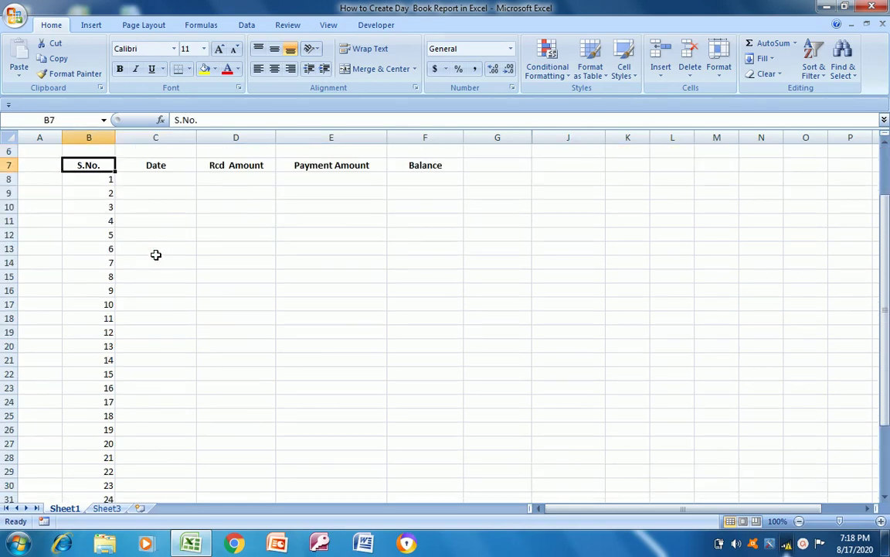
key(Down)
key(Right)
key(Up)
key(Up)
key(Up)
key(Up)
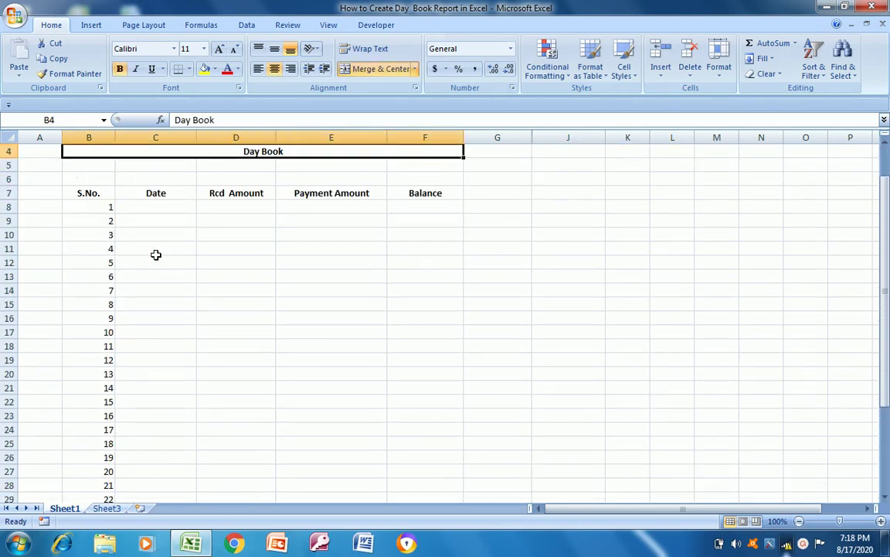
Enter the first two dates, 1-July in C8 and 2-July in C9
key(Down)
key(Down)
key(Down)
key(Down)
text(1)
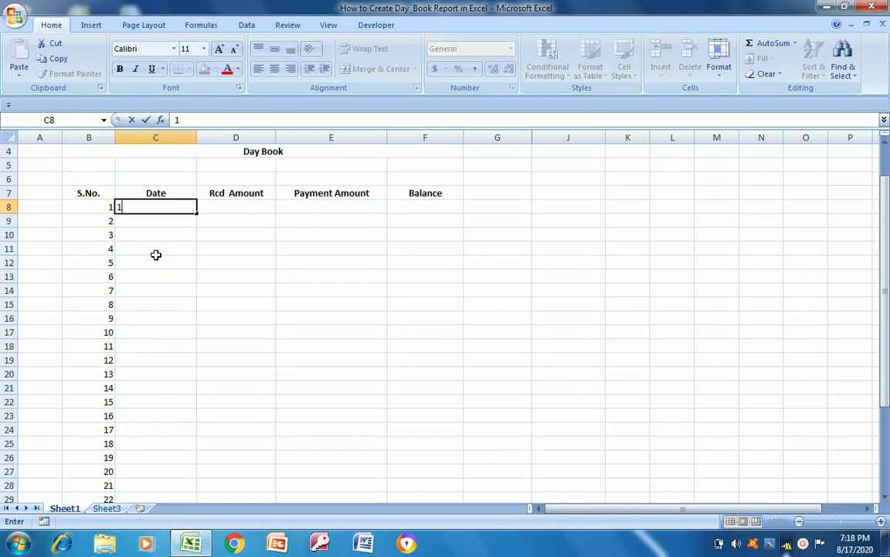
text(-July)
key(Return)
text(2)
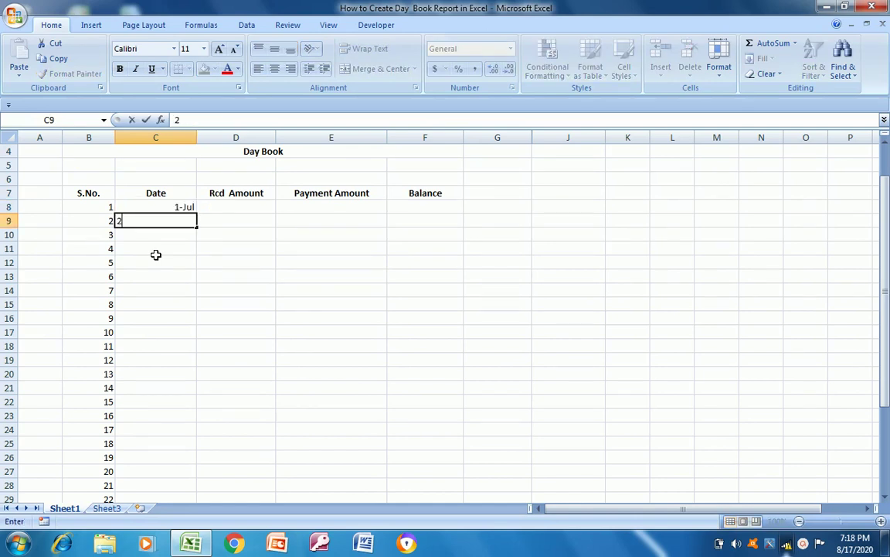
text(-July)
key(Return)
Extend the dates in C8:C9 as a daily series down the Date column for all 30 serial numbers
key(Up)
key(Up)
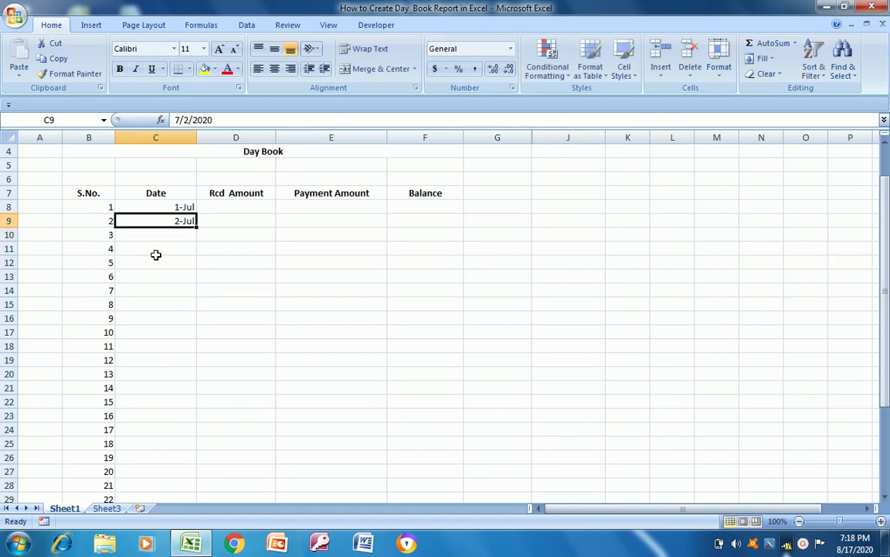
key(shift+Down)
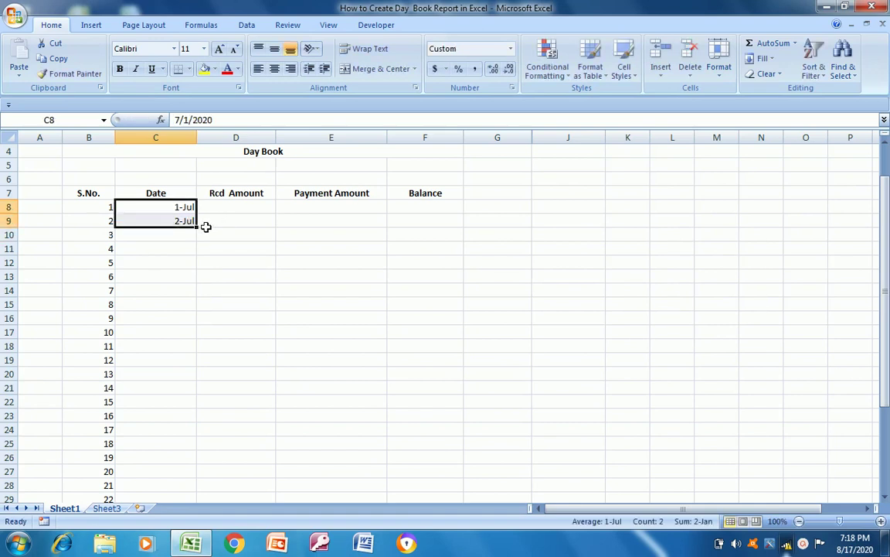
drag(198, 228, 199, 498)
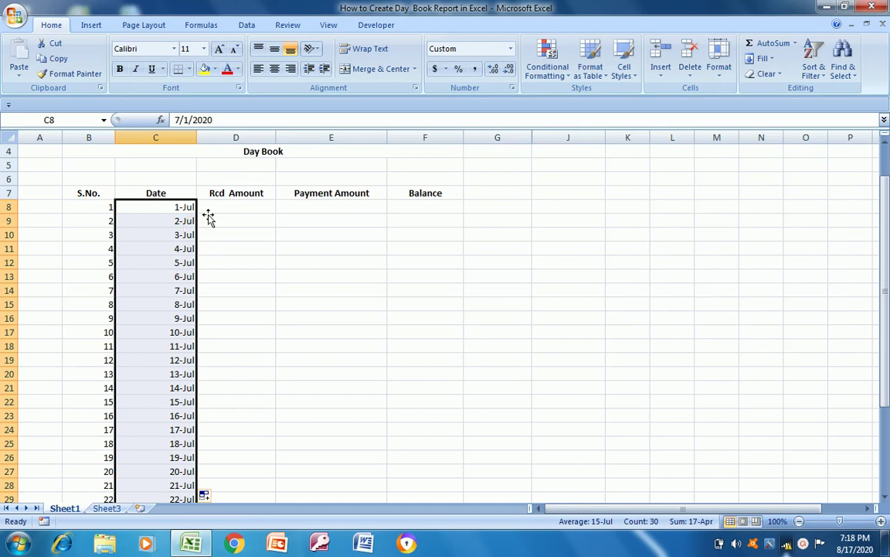
Center the contents of the whole day book table, B7:F37, horizontally
click(227, 203)
key(Up)
key(Up)
key(Down)
key(Down)
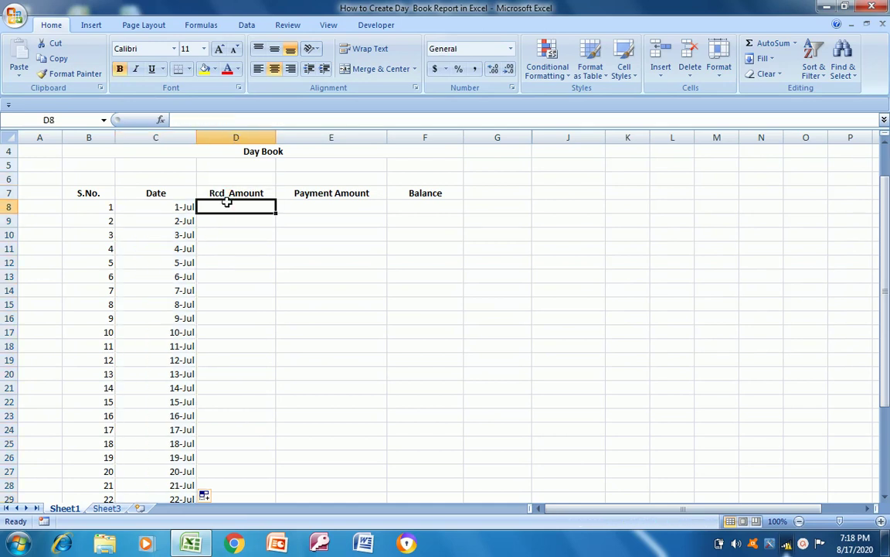
key(Left)
key(Left)
key(Up)
key(Right)
key(Right)
key(Right)
key(Left)
key(Left)
key(Left)
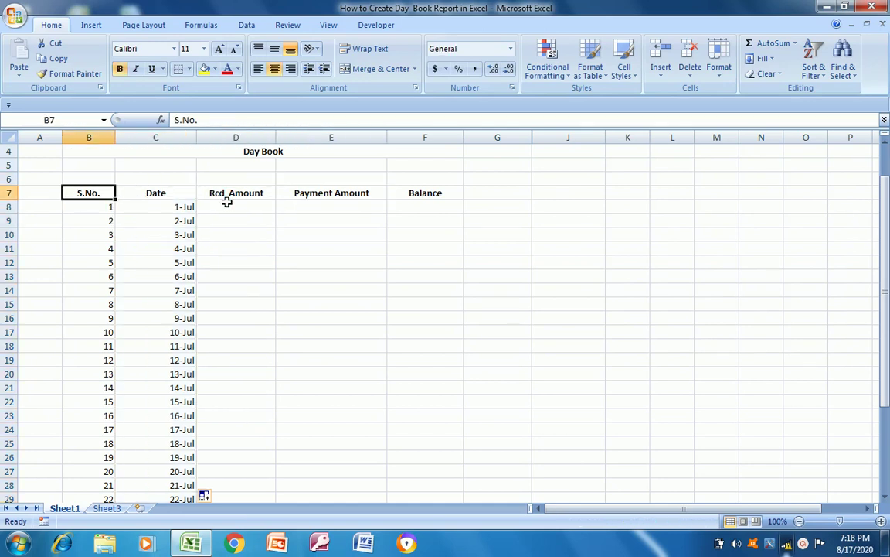
key(shift+Right)
key(shift+Right)
key(shift+Right)
key(shift+Right)
key(shift+Down)
key(shift+Down)
key(shift+Down)
key(shift+Down)
key(shift+Down)
key(shift+Down)
key(shift+Down)
key(shift+Down)
key(shift+Down)
key(shift+Down)
key(shift+Down)
key(shift+Down)
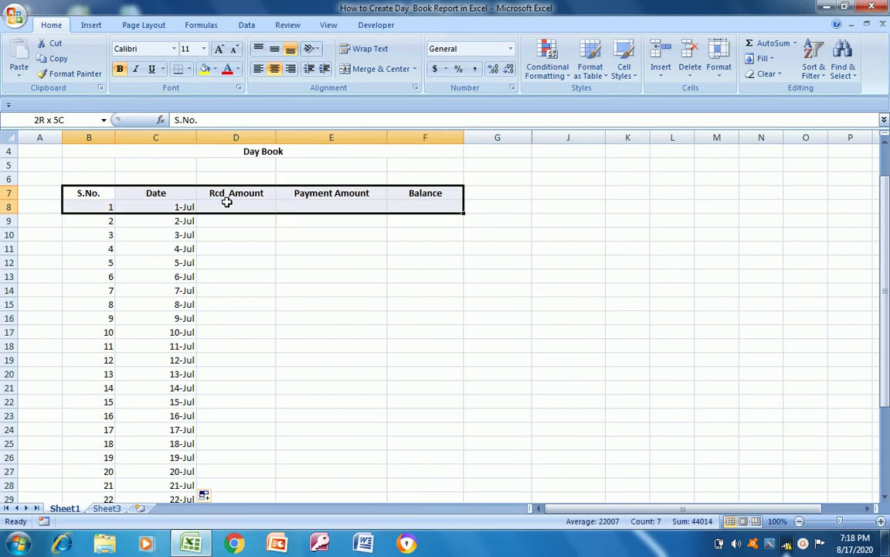
key(shift+Down)
key(shift+Down)
key(shift+Down)
key(shift+Down)
key(shift+Down)
key(shift+Down)
key(shift+Down)
key(shift+Down)
key(shift+Down)
key(shift+Down)
key(shift+Down)
key(shift+Down)
key(shift+Down)
key(shift+Down)
key(shift+Down)
key(shift+Down)
key(shift+Down)
key(shift+Down)
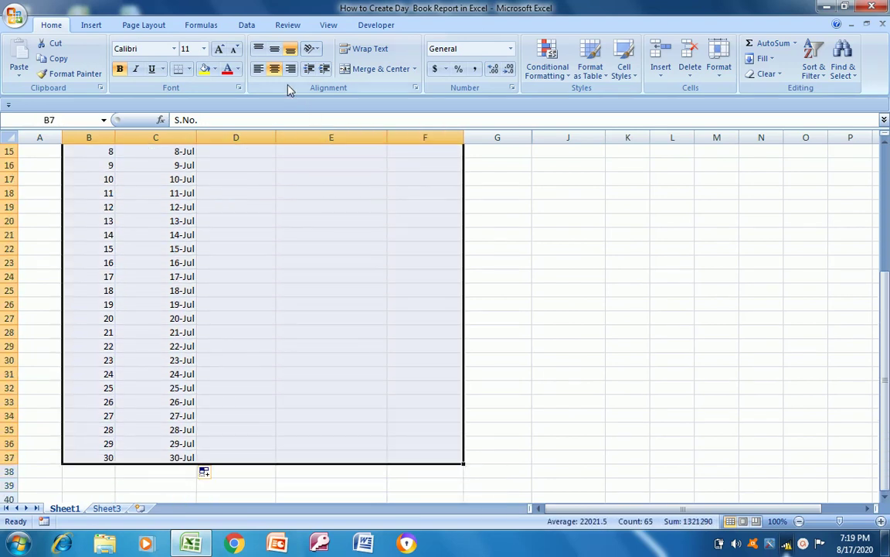
click(275, 70)
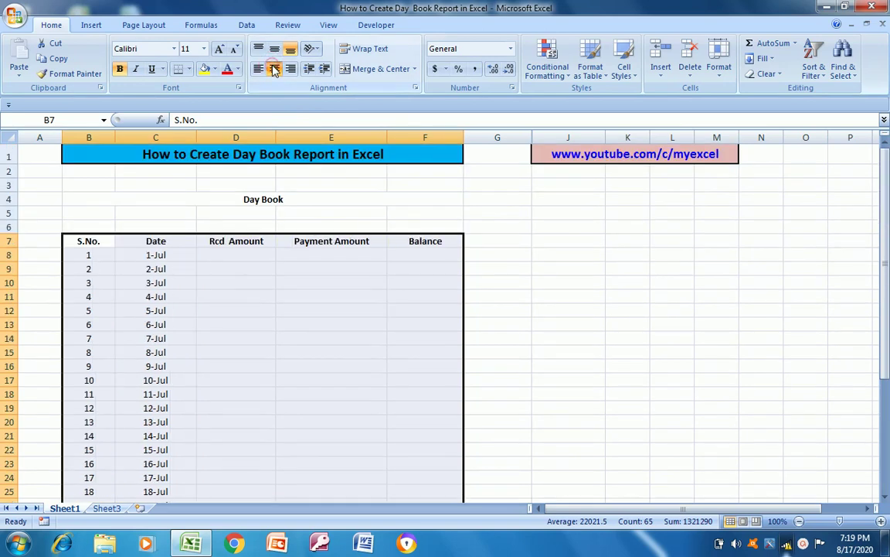
Apply all borders to the day book table B7:F37 and add a thick box border around it
click(189, 69)
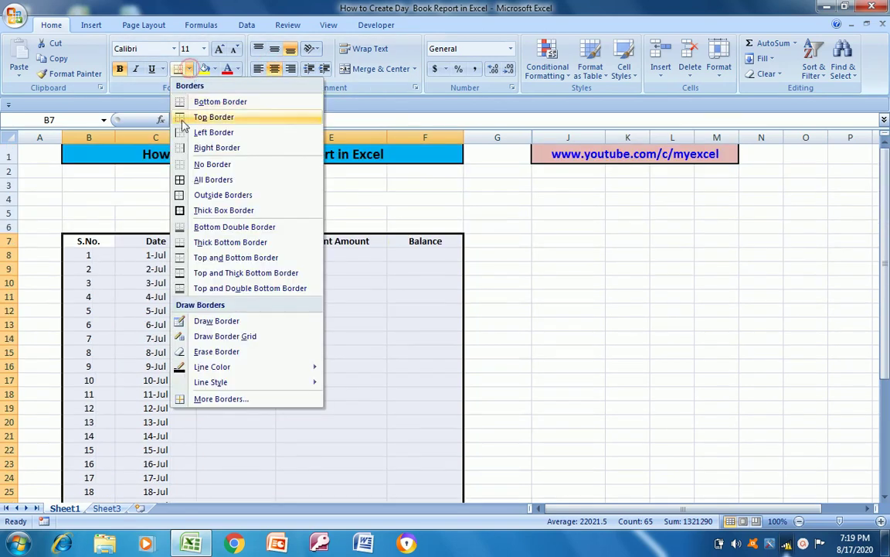
click(205, 179)
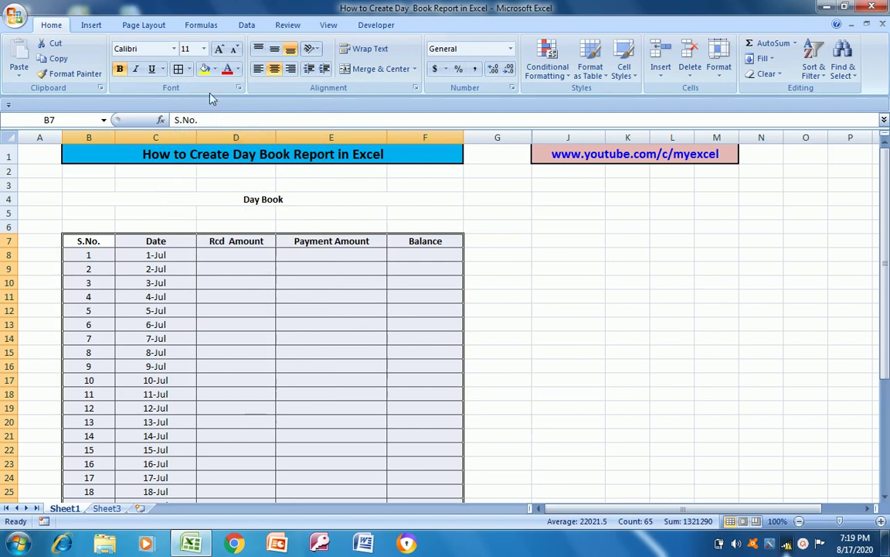
click(190, 70)
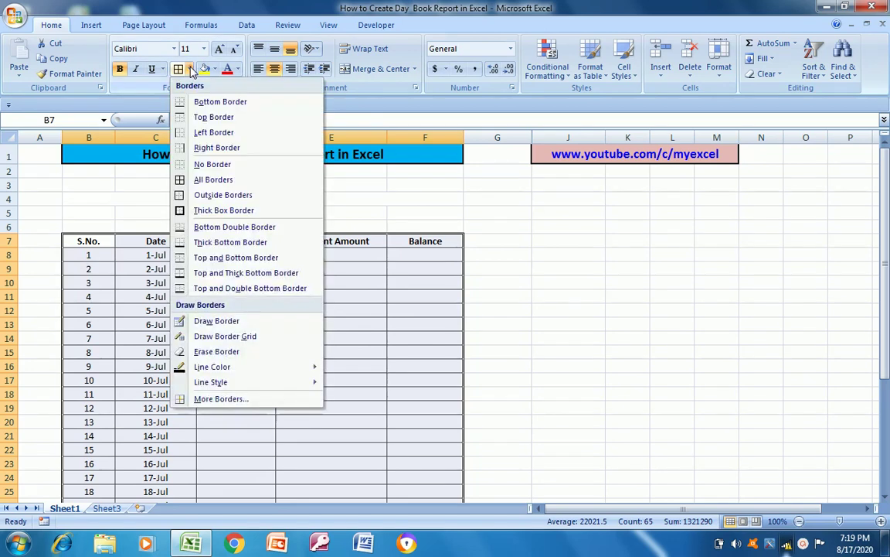
click(180, 211)
click(120, 241)
key(Left)
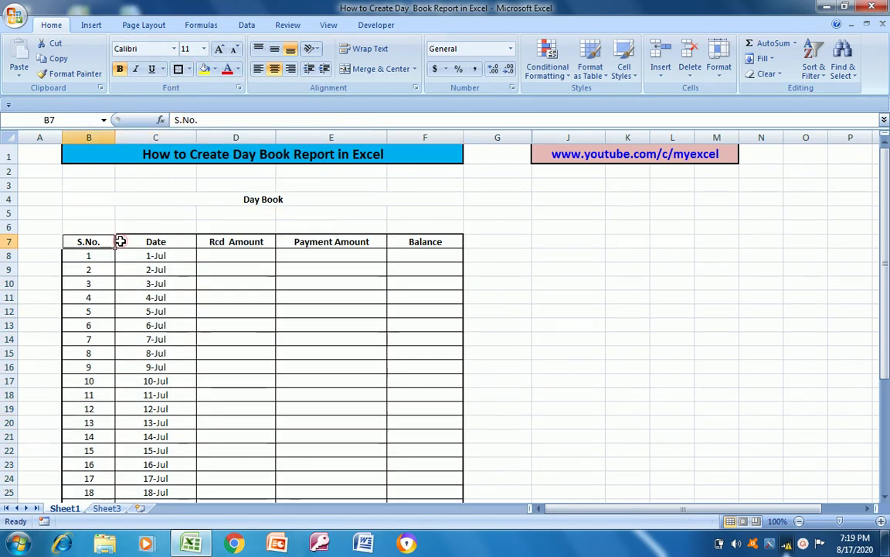
Rename the Sheet1 worksheet as Day Book
right_click(68, 510)
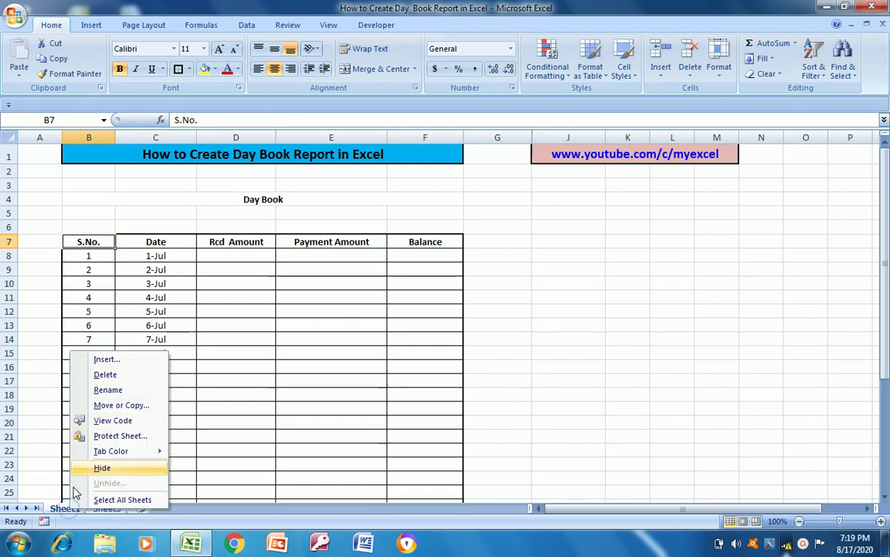
click(108, 389)
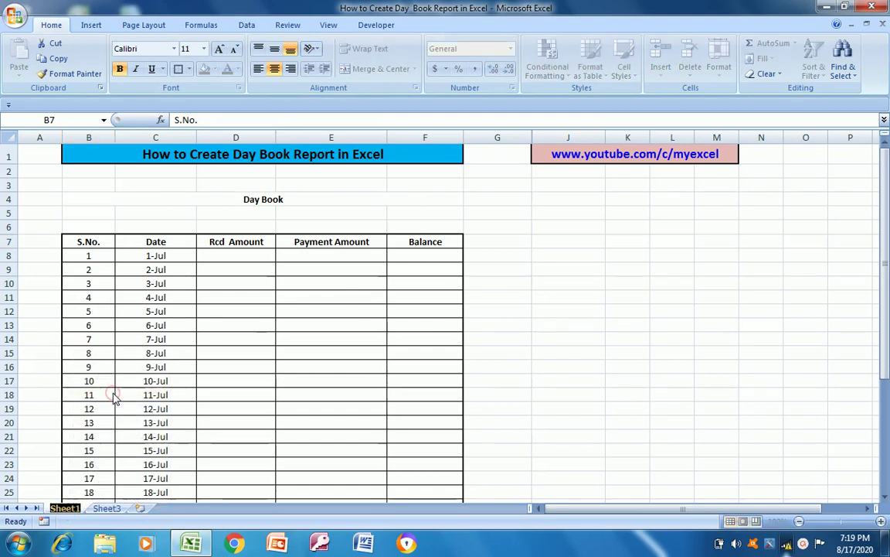
text(Day B)
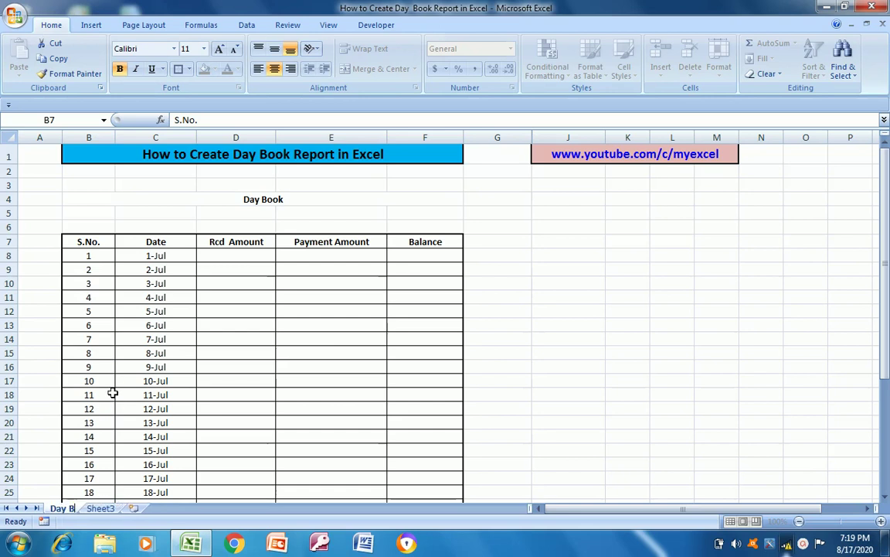
text(ook)
click(489, 282)
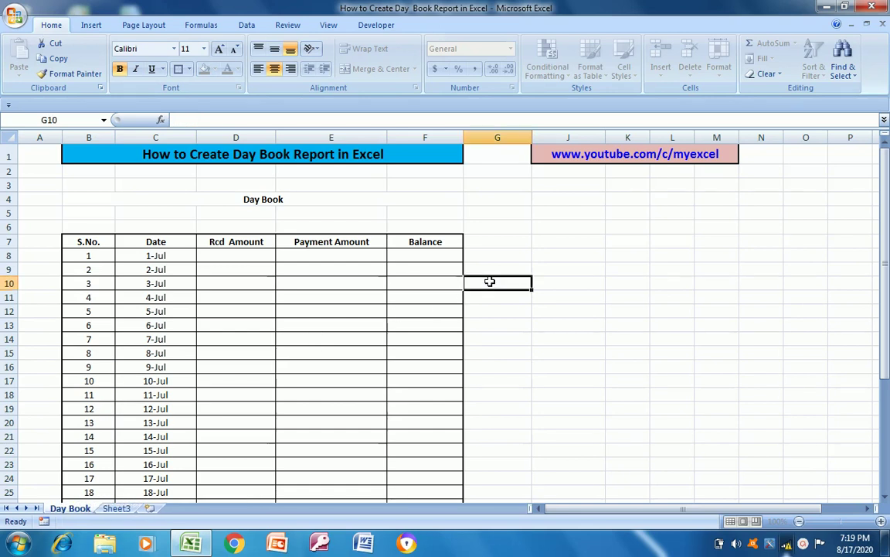
Enter the title Payment Sheet in cell F4 of Sheet3
click(116, 509)
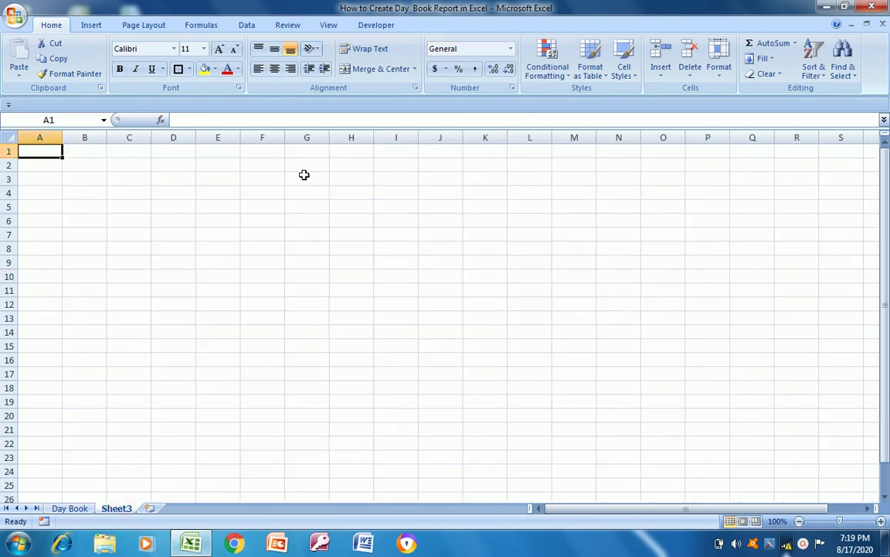
click(303, 173)
key(Left)
key(Down)
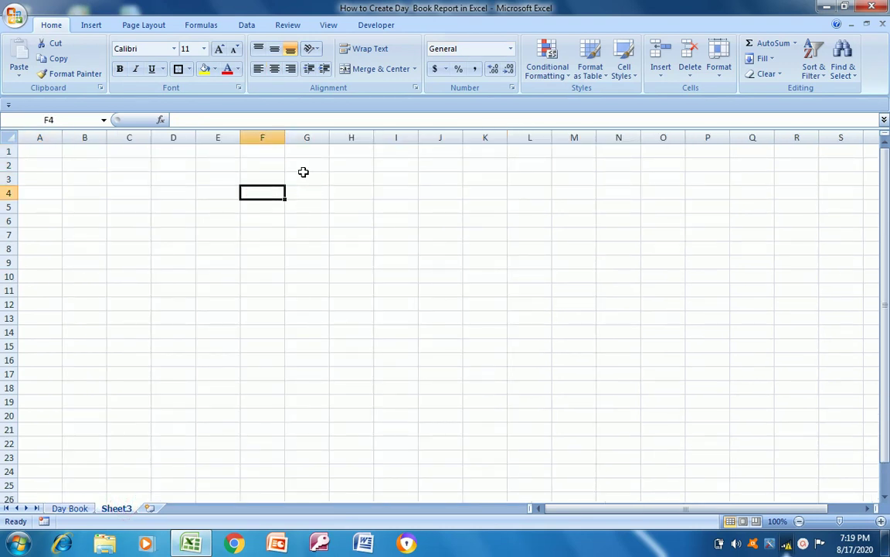
text(Payment S)
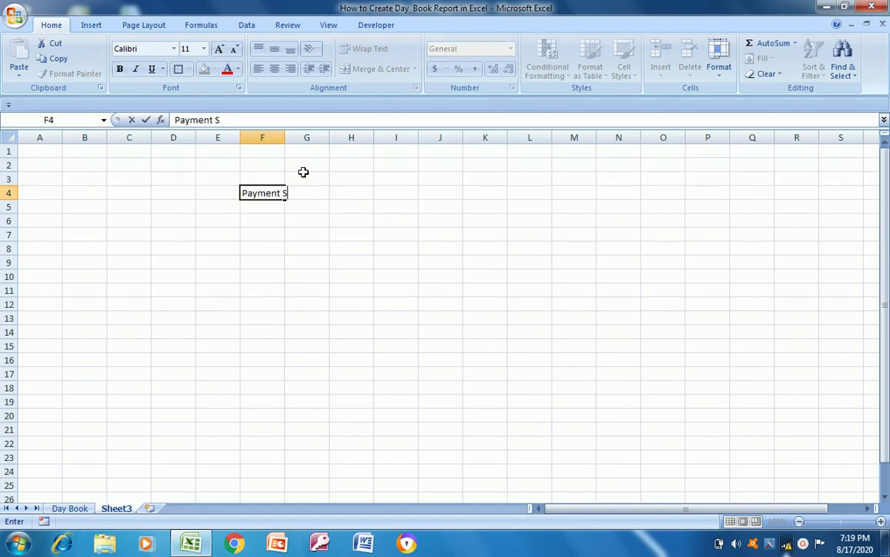
text(heet)
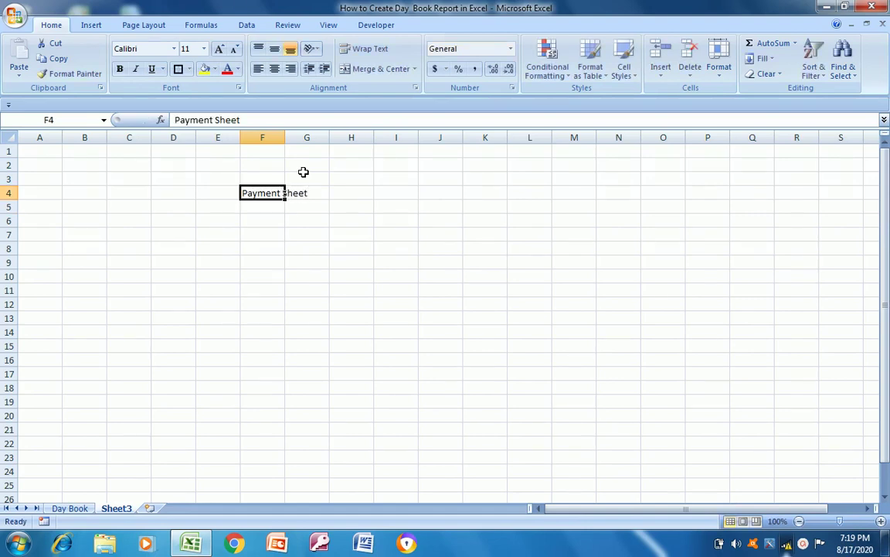
Merge and center the Payment Sheet title across C4:J4
key(Left)
key(Left)
key(Left)
key(shift+Right)
key(shift+Right)
key(shift+Right)
key(shift+Right)
key(shift+Right)
key(shift+Right)
key(shift+Right)
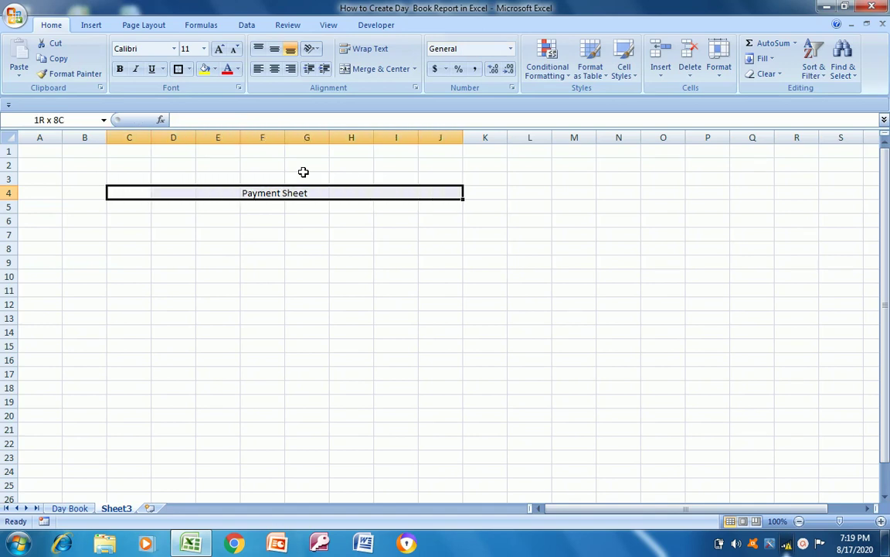
click(394, 70)
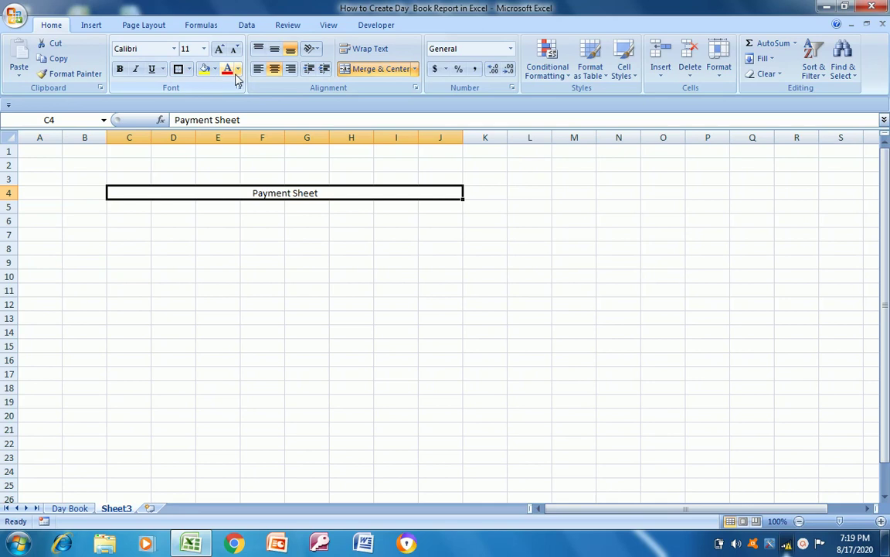
Set the Payment Sheet title to font size 14 and make it bold
click(203, 49)
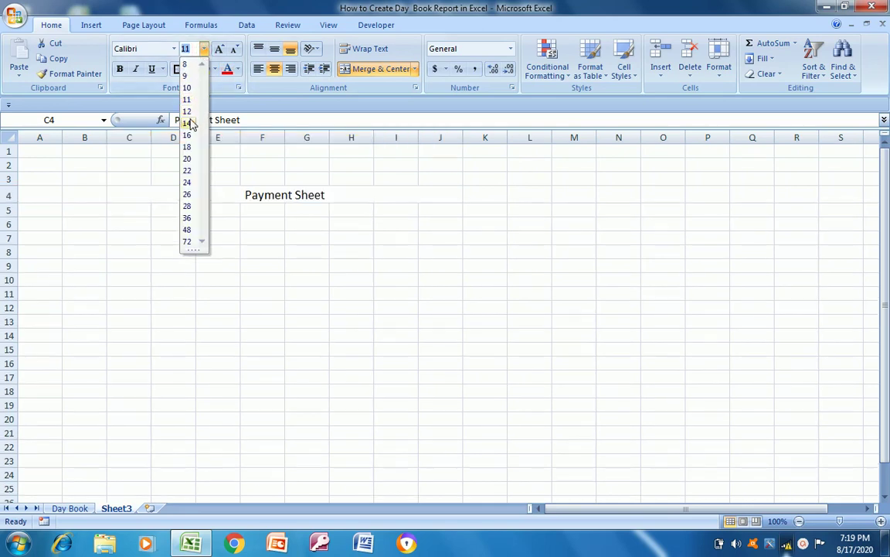
click(187, 123)
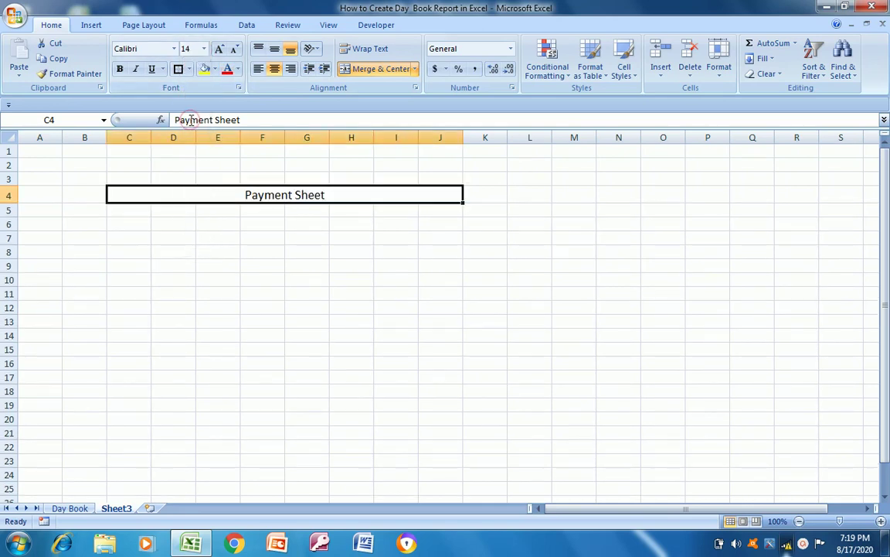
click(120, 69)
Enter the column headings S.No., Date and Particular in C6, D6 and E6
click(148, 225)
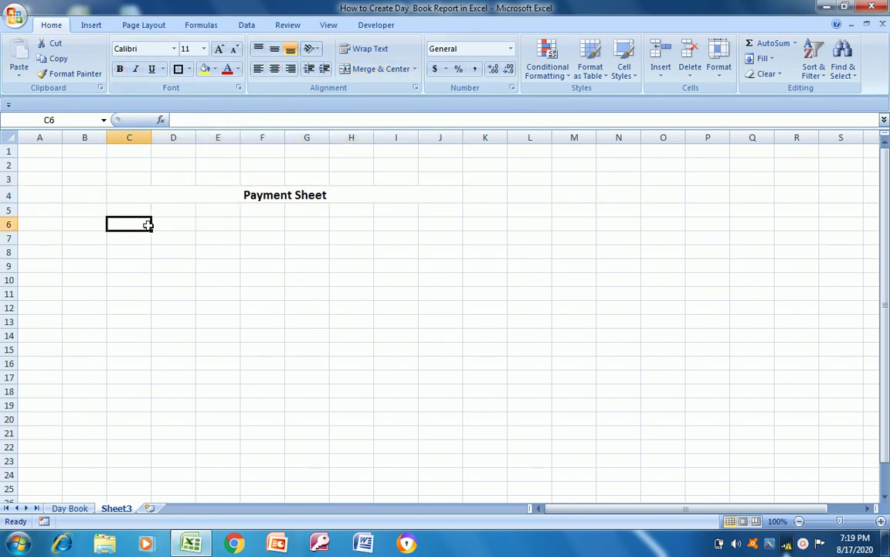
text(S.No)
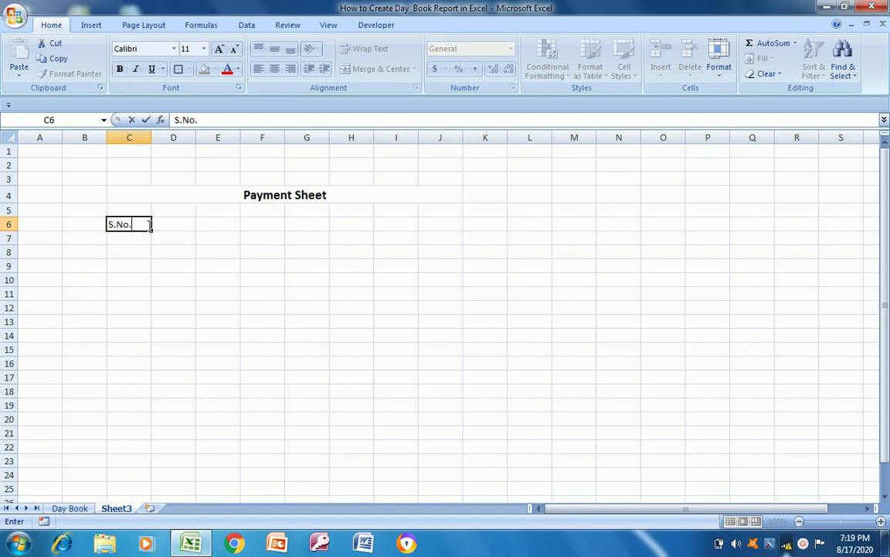
text(.)
key(Return)
key(Up)
key(Right)
text(Date)
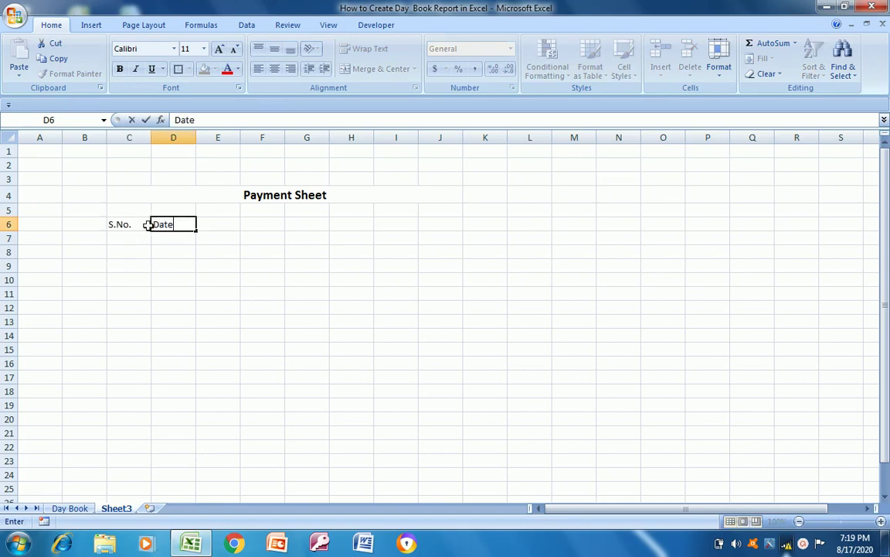
key(Return)
key(Up)
key(Right)
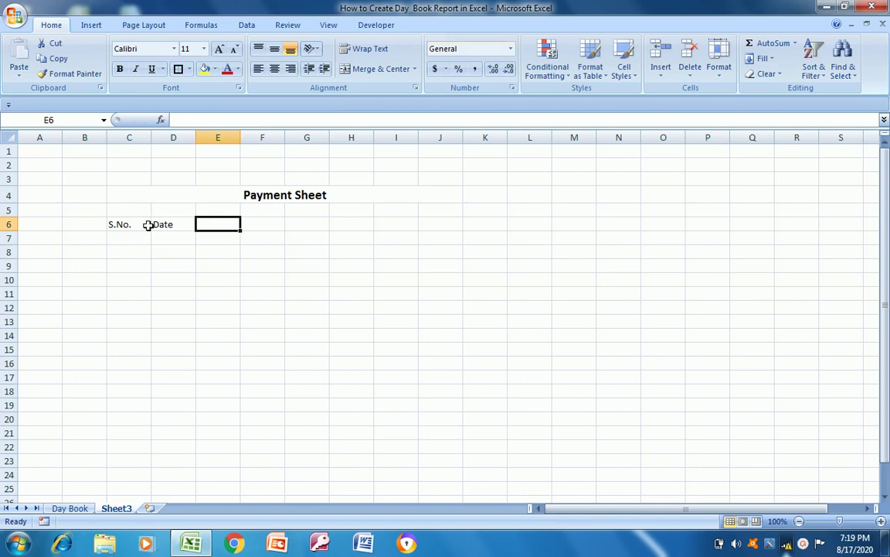
text(Particu)
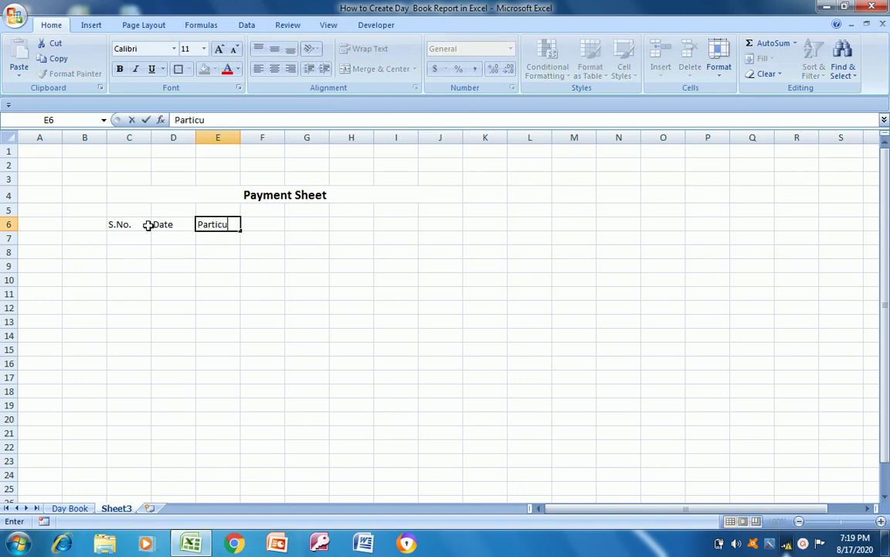
text(lar)
key(Tab)
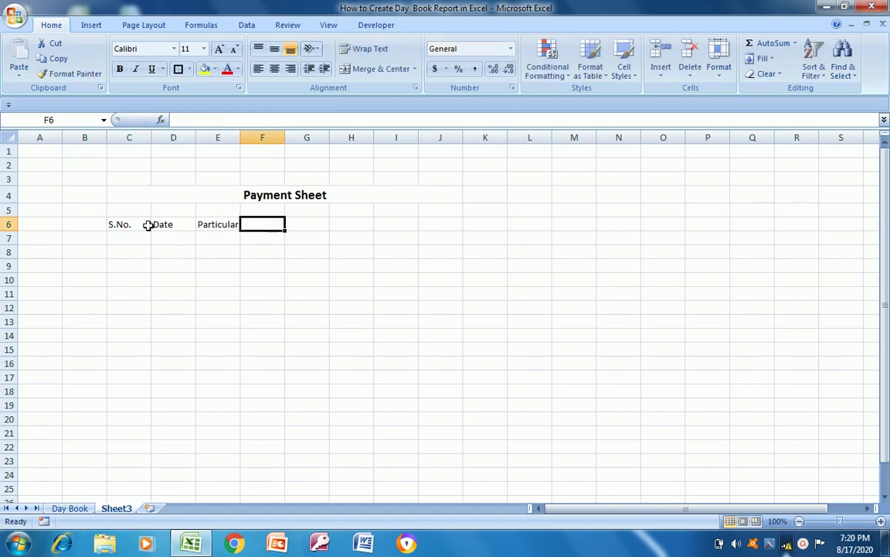
Enter the heading Cash/Cheque in F6 and widen column F to fit it
text(Cas)
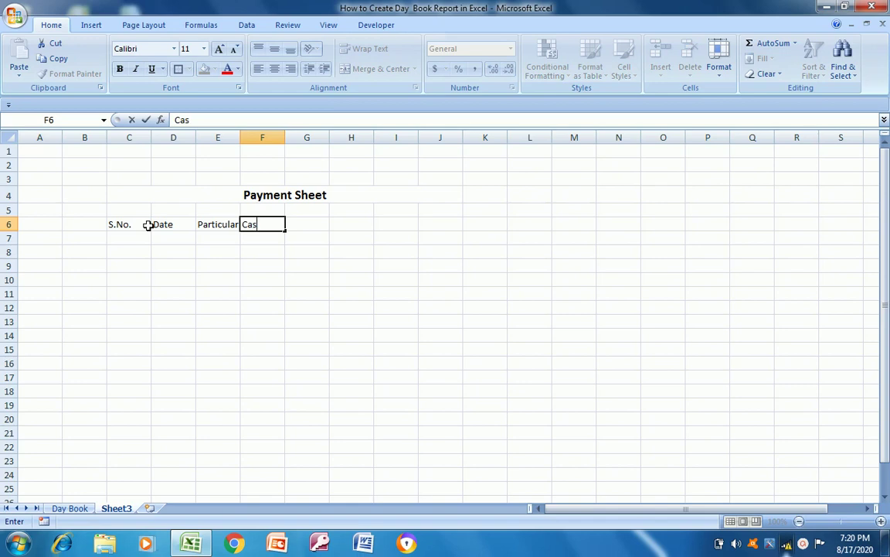
text(h/Cheq)
text(ue)
key(Return)
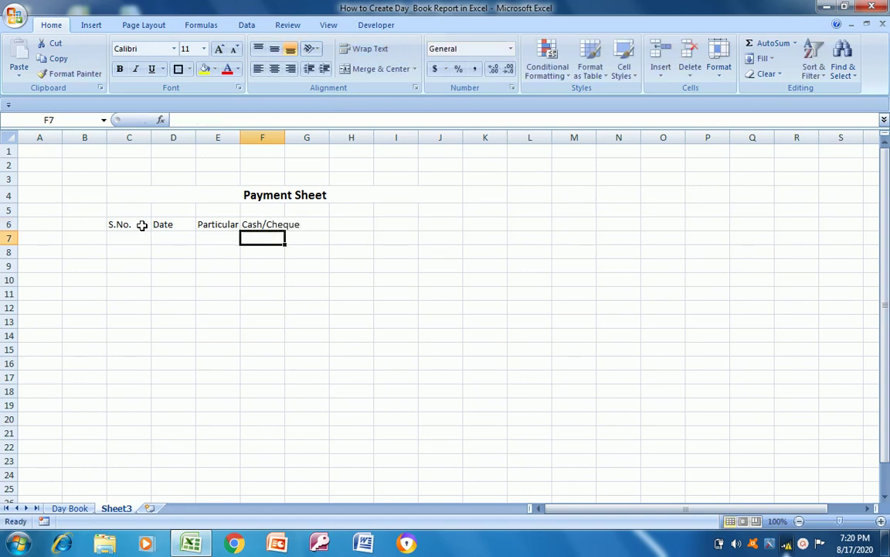
key(Up)
key(Right)
key(Left)
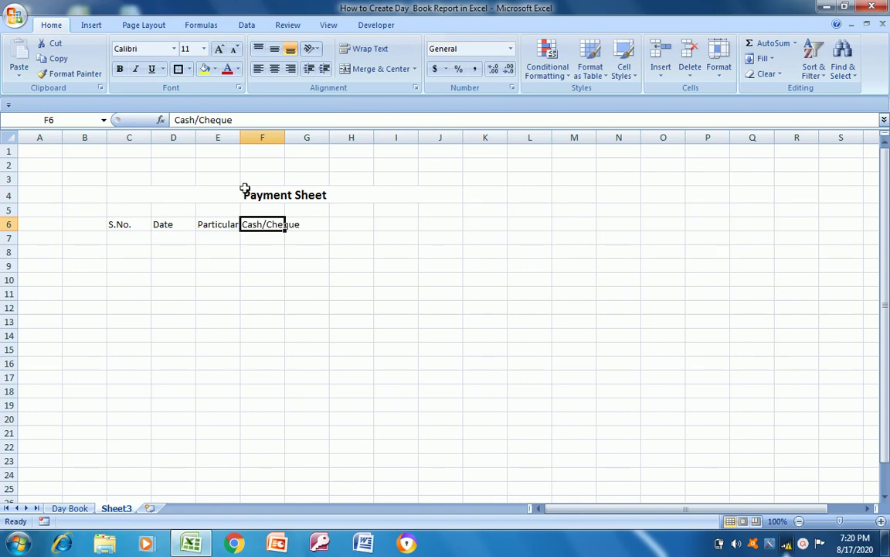
drag(285, 137, 303, 137)
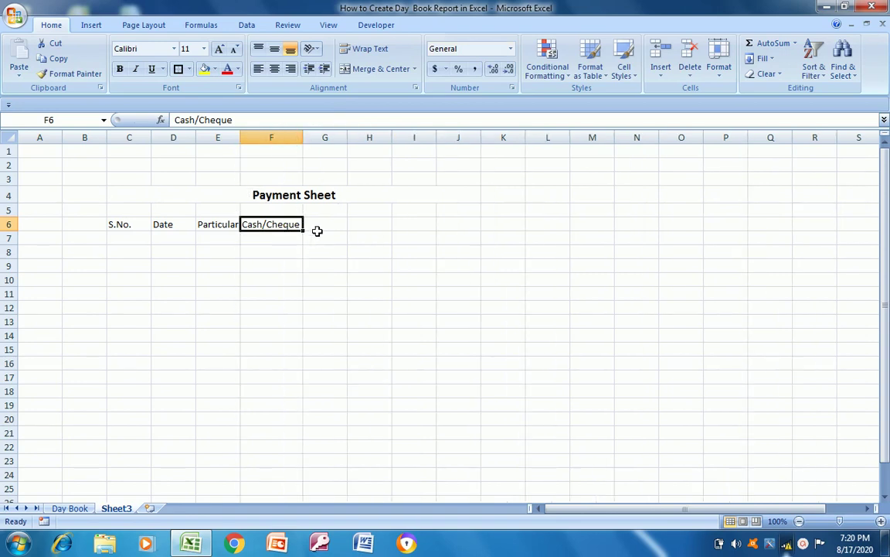
Enter the heading Amount in G6
click(323, 224)
text(Amo)
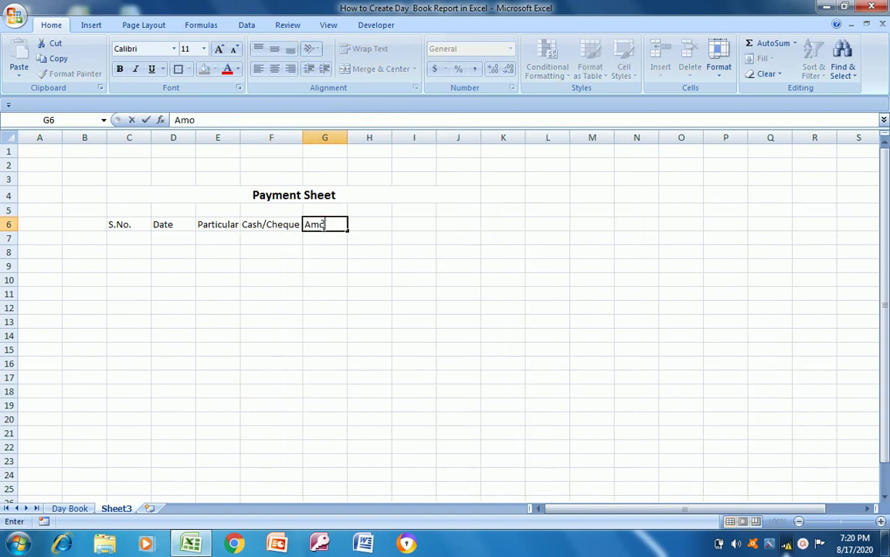
text(unt)
key(Return)
key(Up)
key(Left)
key(Left)
key(Left)
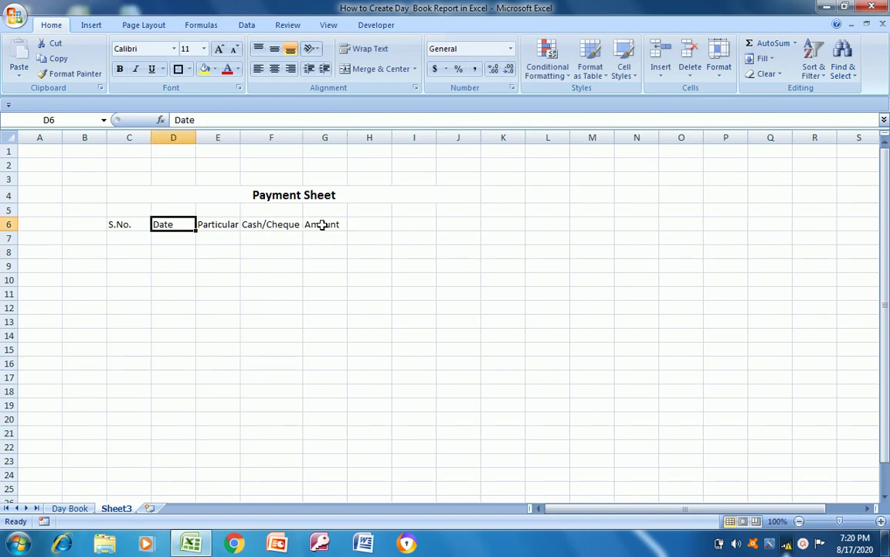
key(Left)
key(Up)
key(Up)
key(Down)
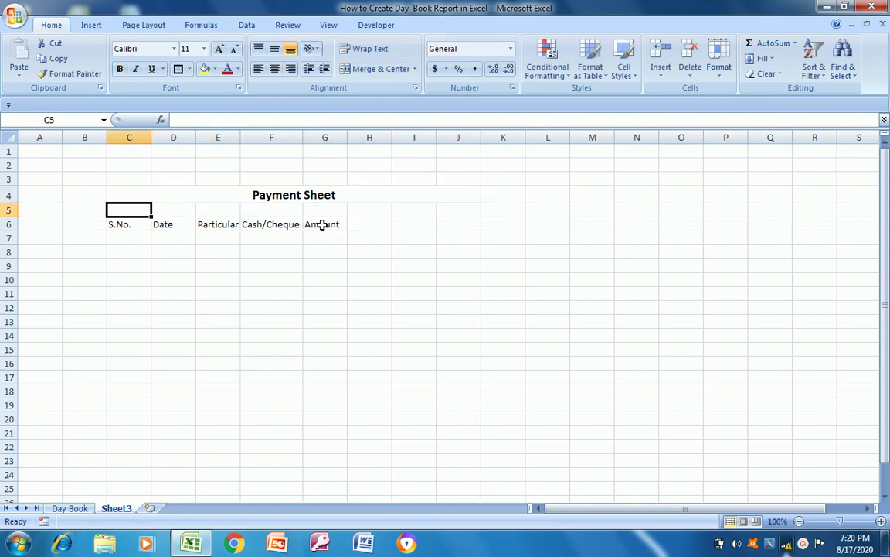
key(Down)
key(Right)
key(Left)
key(Down)
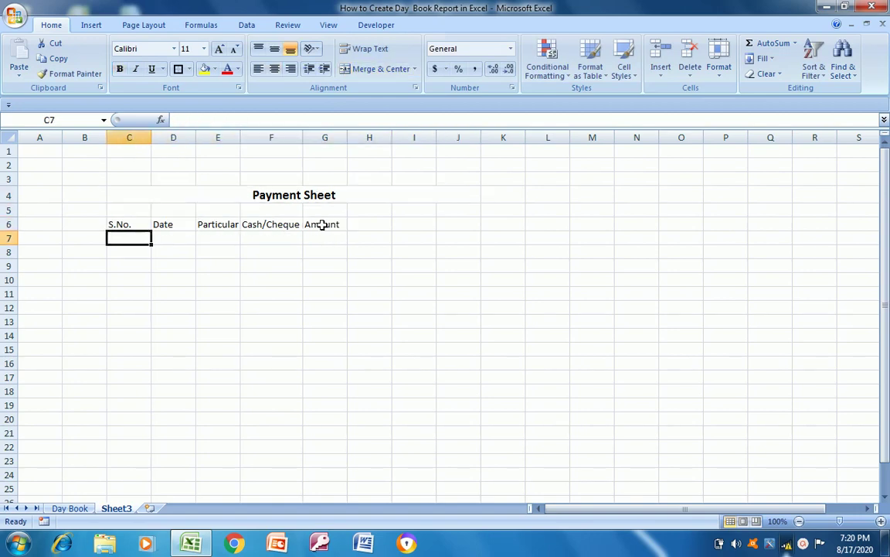
Number the S.No. column from 1 to 30 starting in C7, using a linear fill series in columns
text(1)
key(Return)
key(Up)
click(772, 59)
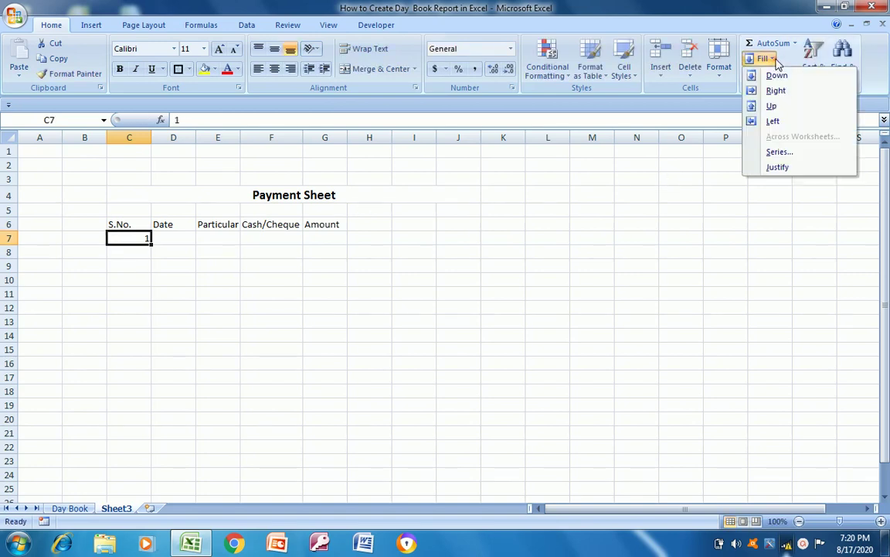
click(779, 151)
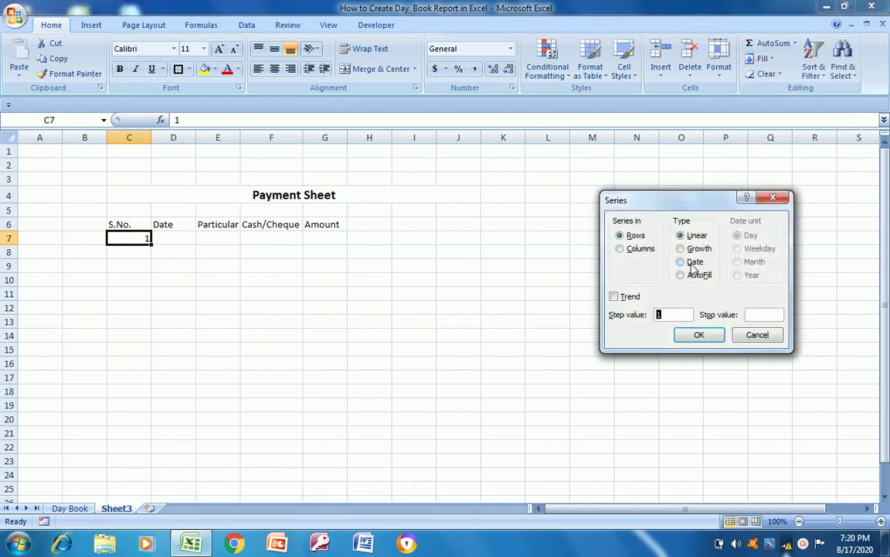
click(620, 249)
text(30)
click(708, 335)
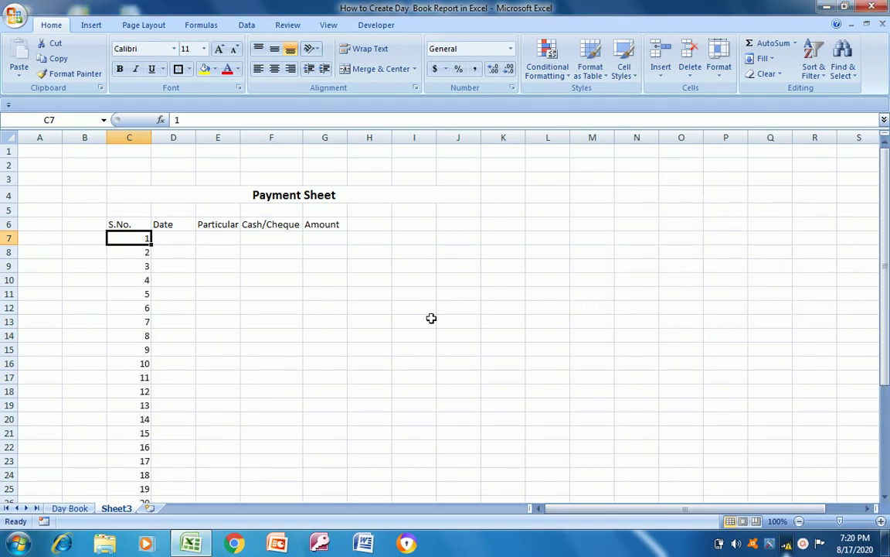
Enter the date 1-July in D7 as the first entry of the Date column
click(183, 239)
text(1-July)
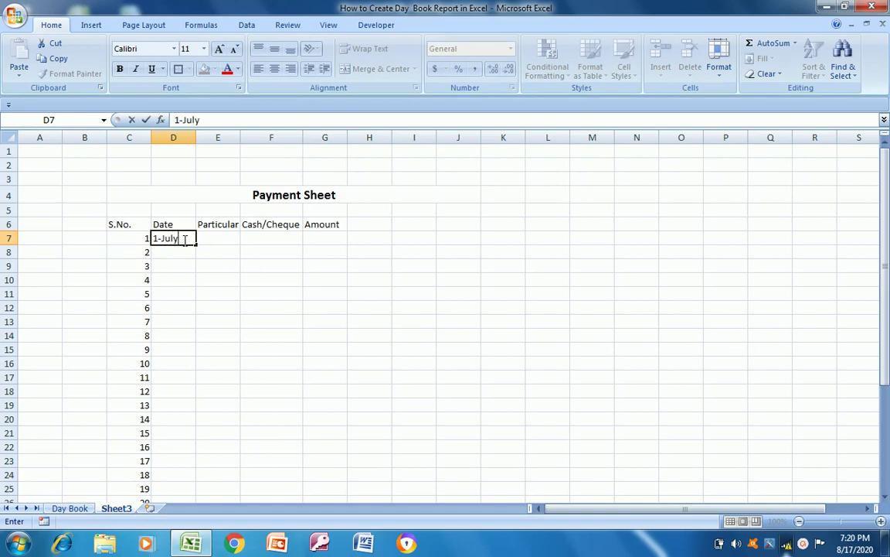
key(Return)
text(2-July)
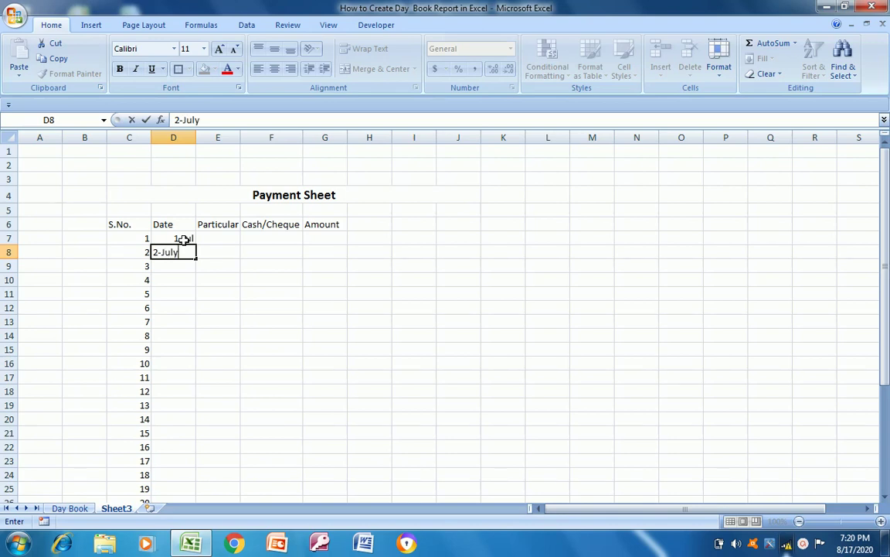
key(Return)
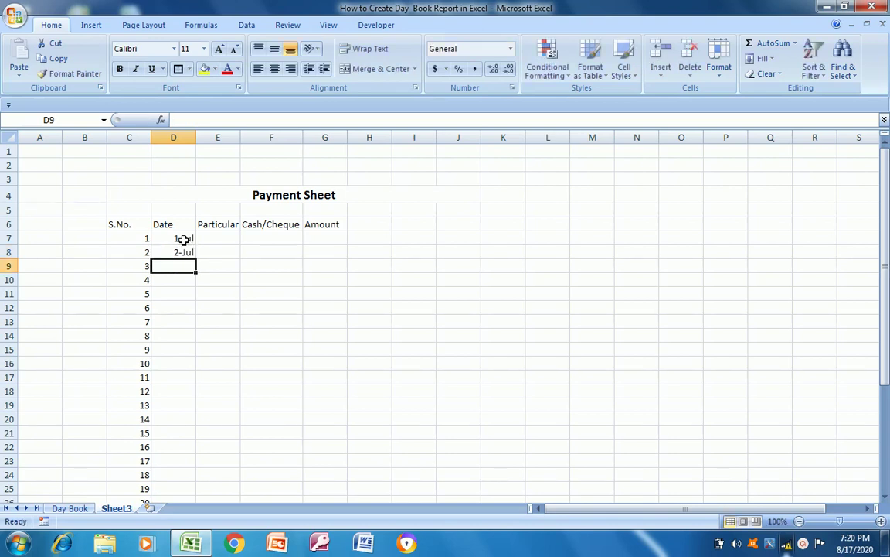
click(183, 239)
key(Down)
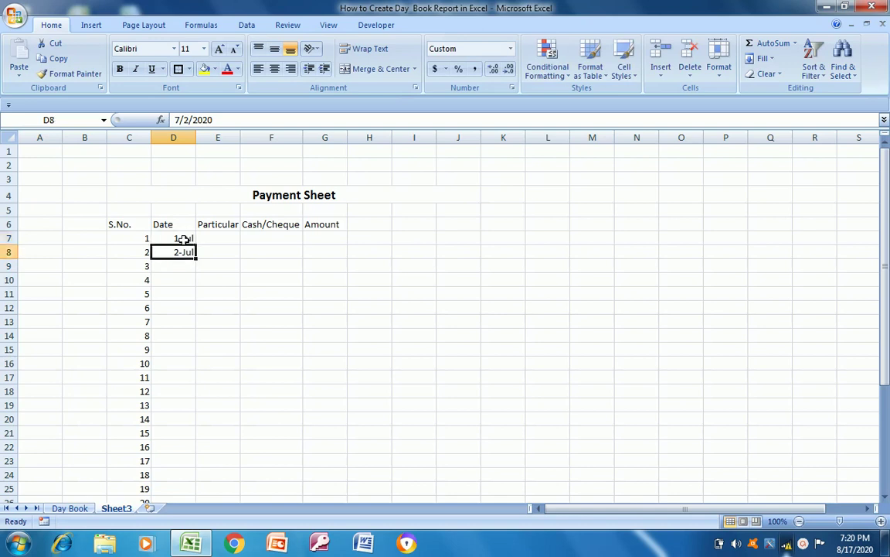
key(BackSpace)
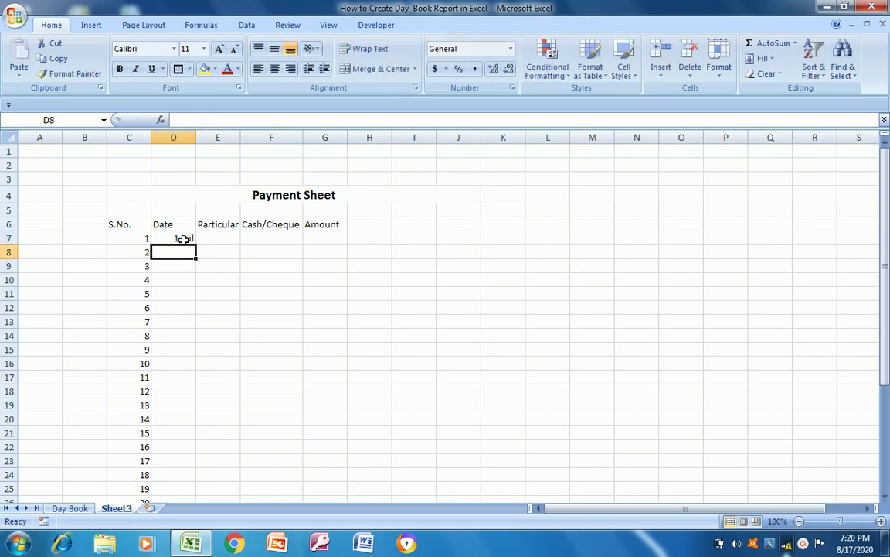
Fill the Date column down from D7 with consecutive days through 30-Jul, alongside the serial numbers
click(184, 239)
double_click(193, 243)
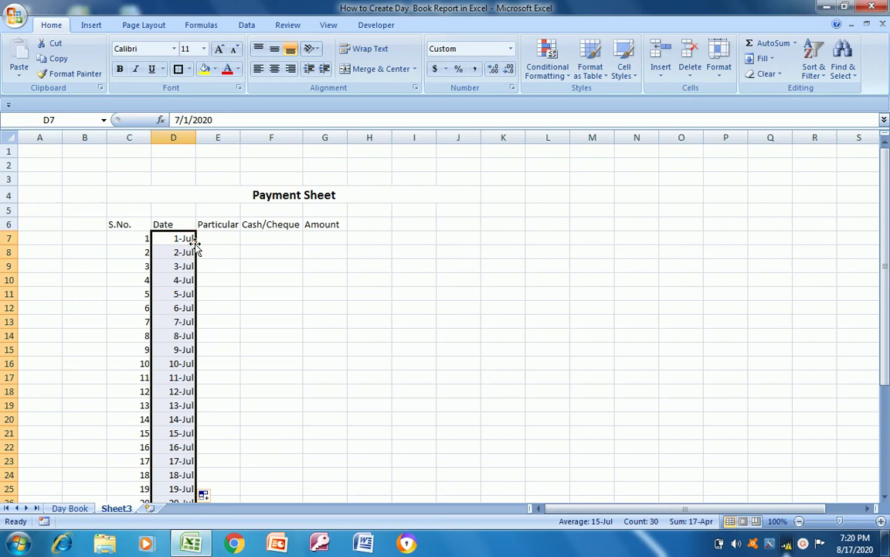
click(178, 245)
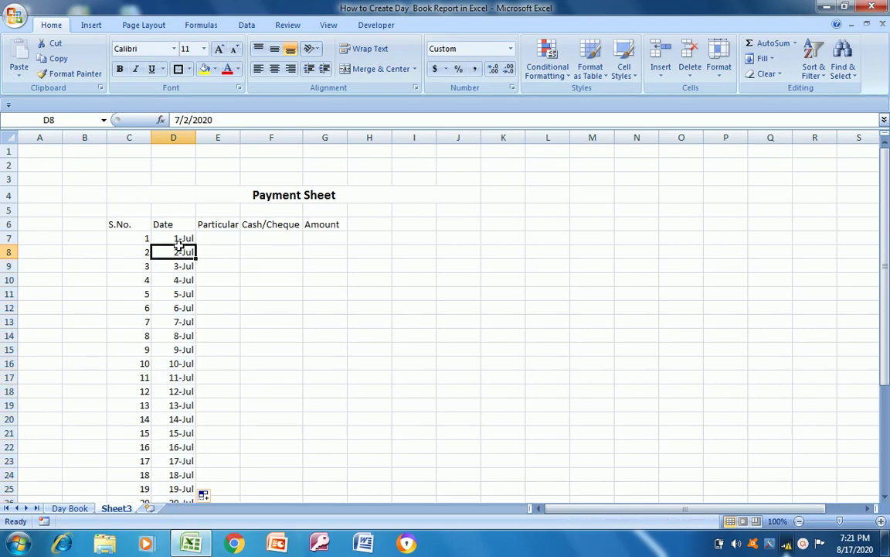
Convert the range C6:G36 into a table with headers
key(Up)
key(Up)
key(Right)
key(Left)
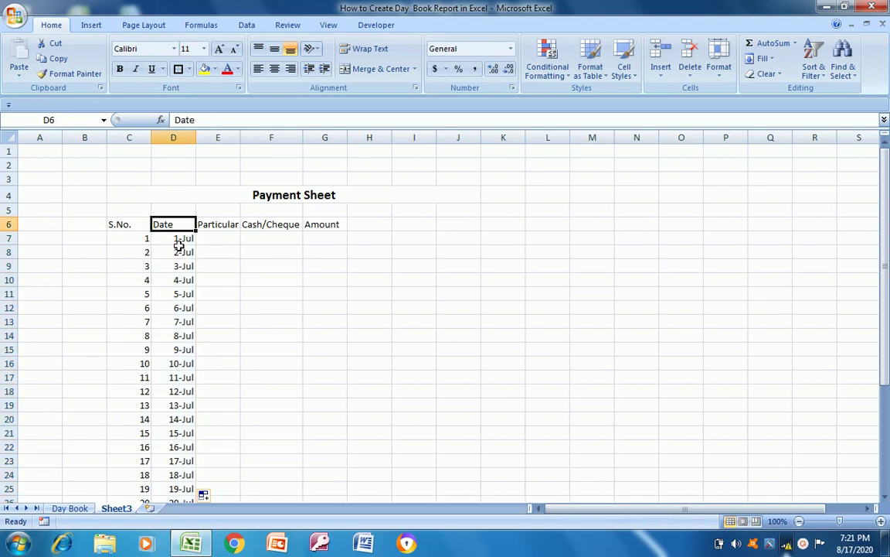
key(Left)
key(shift+Right)
key(shift+Right)
key(shift+Right)
key(shift+Right)
key(shift+Down)
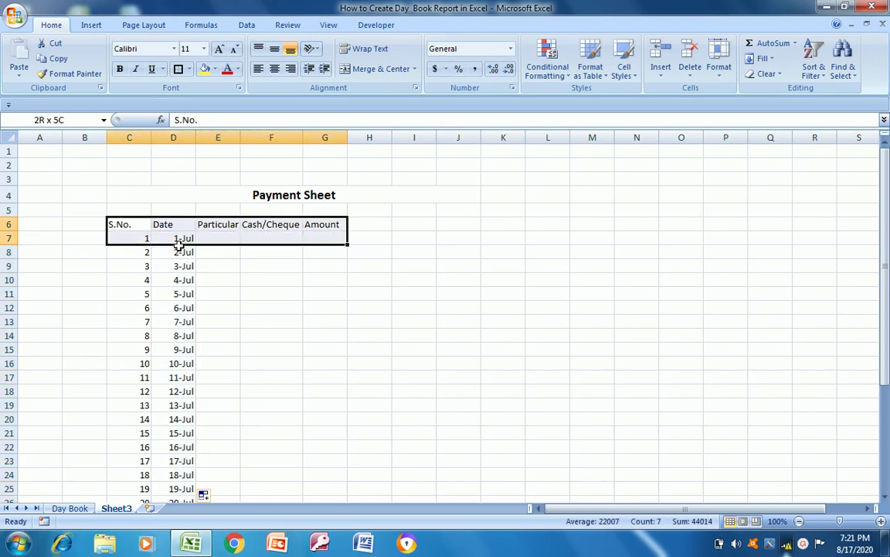
key(shift+Down)
key(shift+Down)
key(shift+Down)
key(shift+Down)
key(shift+Down)
key(shift+Down)
key(shift+Down)
key(shift+Down)
key(shift+Down)
key(shift+Down)
key(shift+Down)
key(shift+Down)
key(shift+Down)
key(shift+Down)
key(shift+Down)
key(shift+Down)
key(shift+Down)
key(shift+Down)
key(shift+Down)
key(shift+Down)
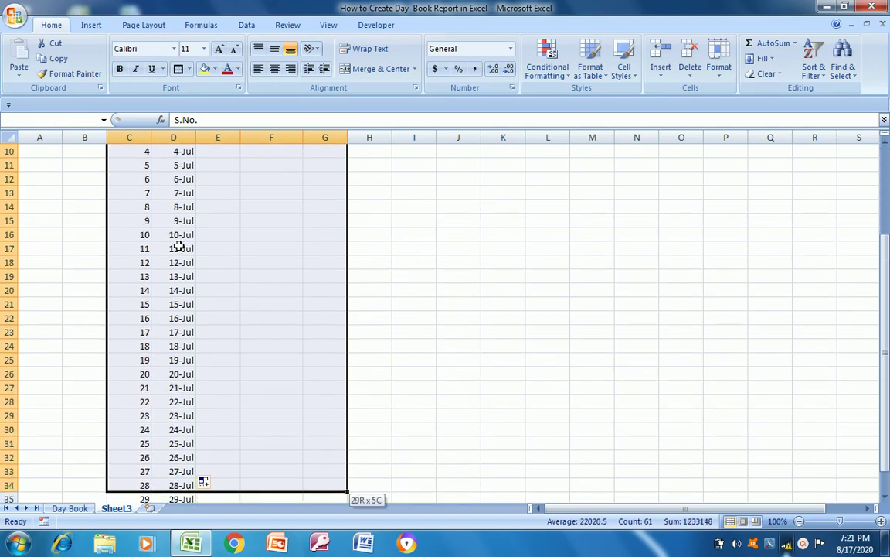
key(shift+Up)
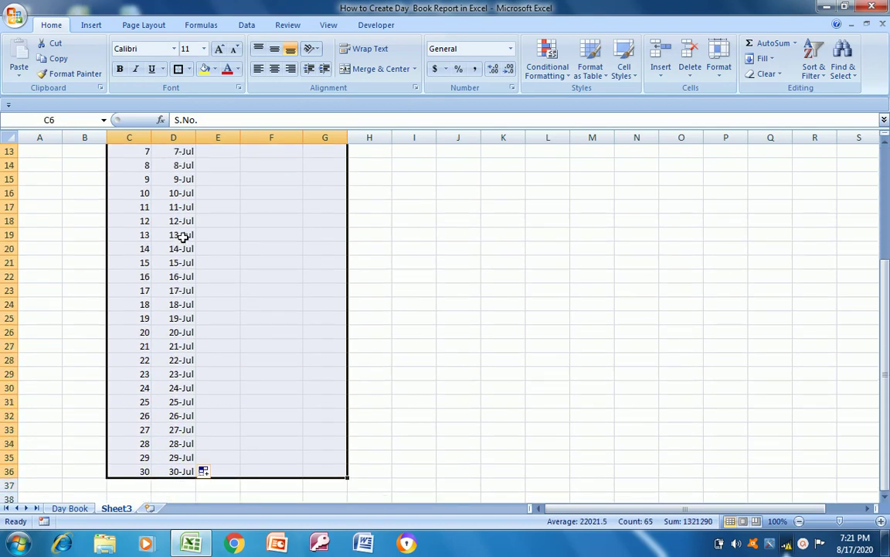
click(94, 27)
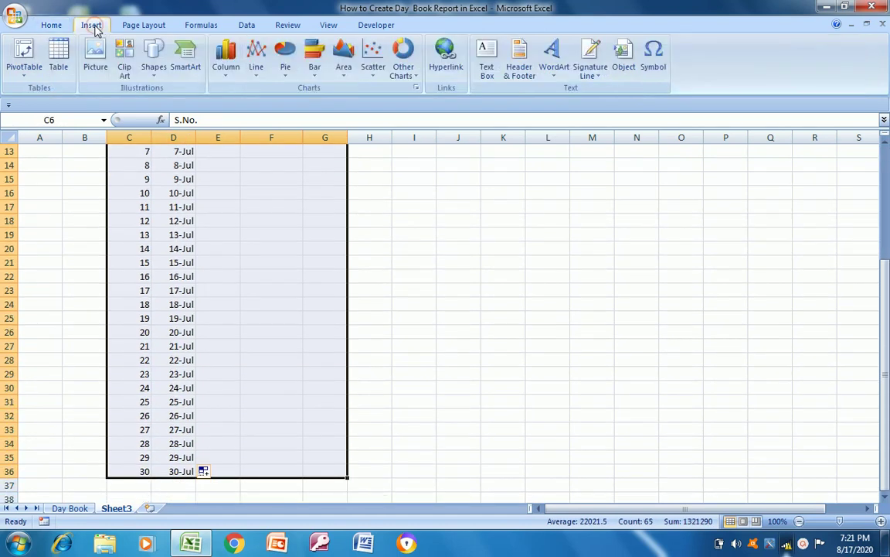
click(59, 68)
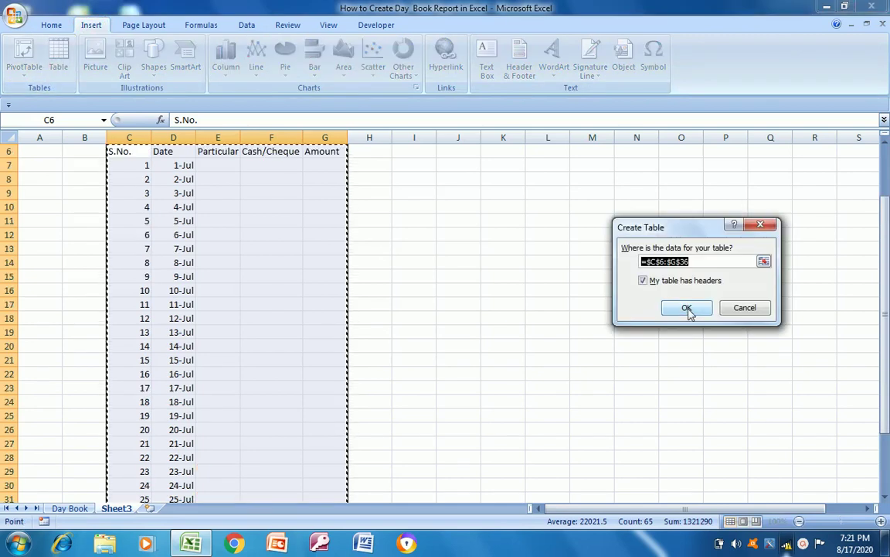
click(687, 308)
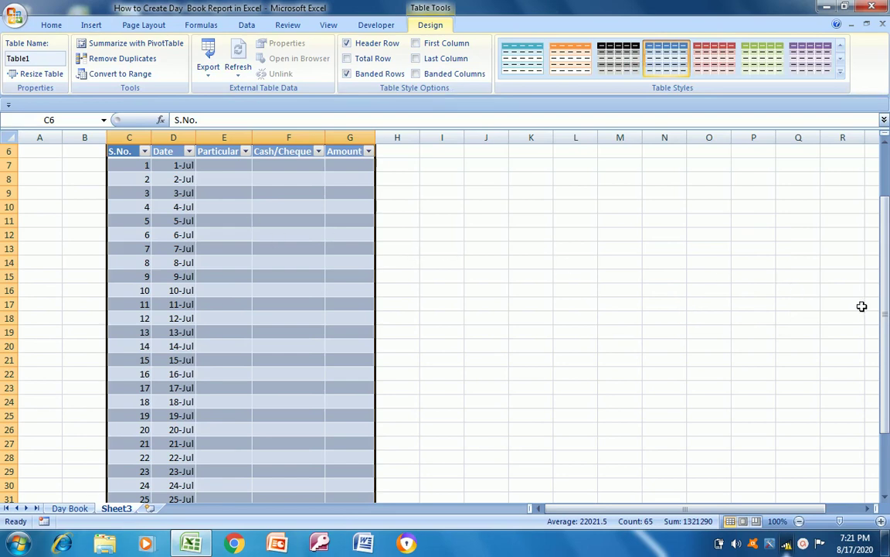
Narrow the Date column and slightly widen the Particular column of the table
drag(885, 328, 885, 278)
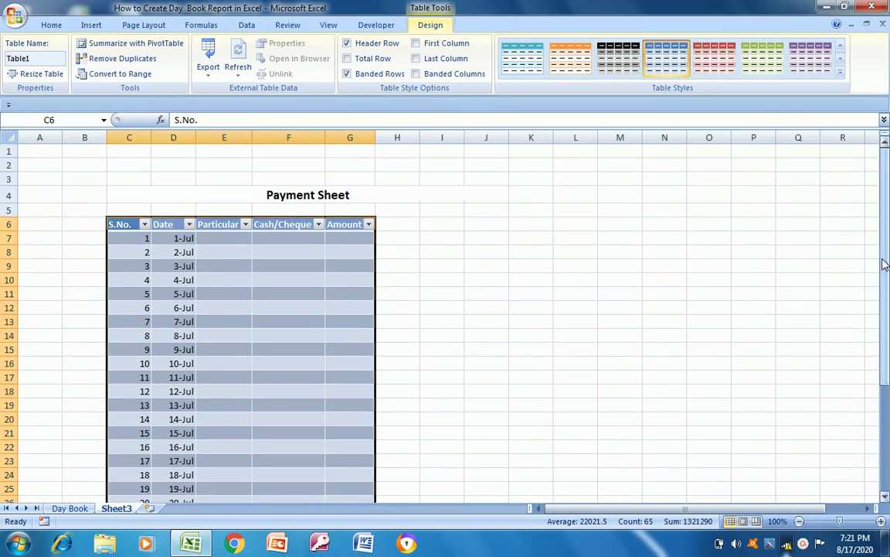
drag(197, 140, 187, 139)
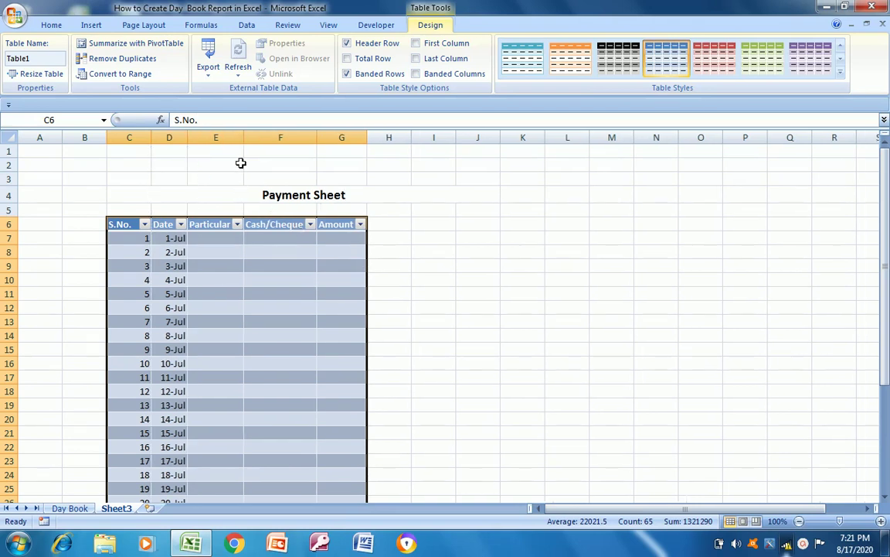
drag(242, 138, 244, 137)
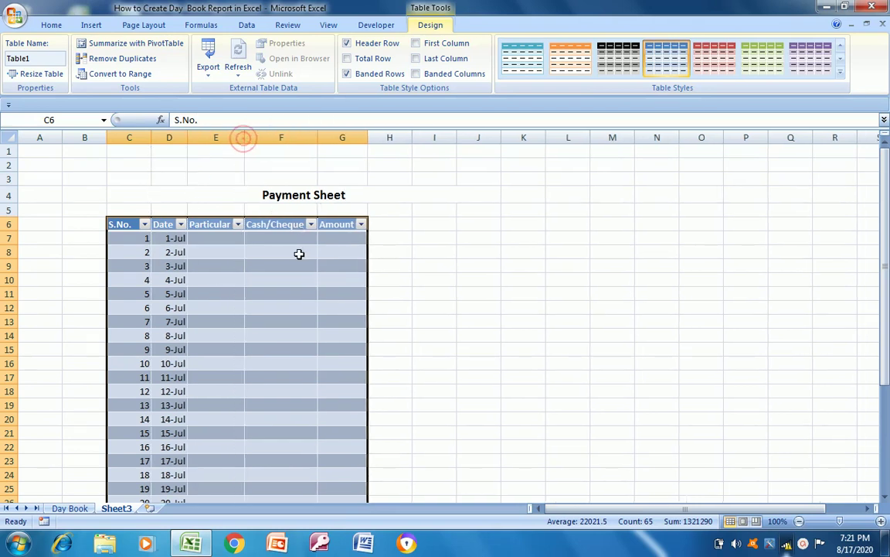
click(281, 224)
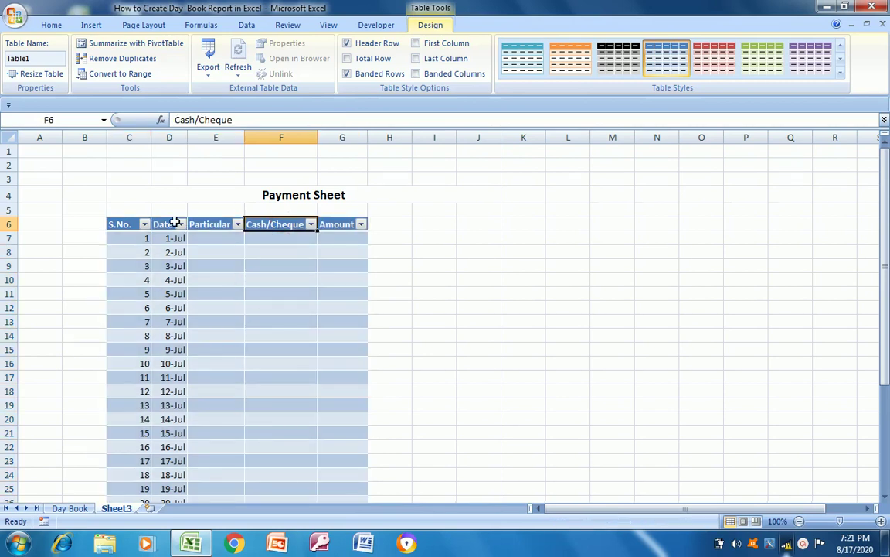
Unmerge the Payment Sheet title, then merge and center it across C4:G4 to match the table's width
click(142, 194)
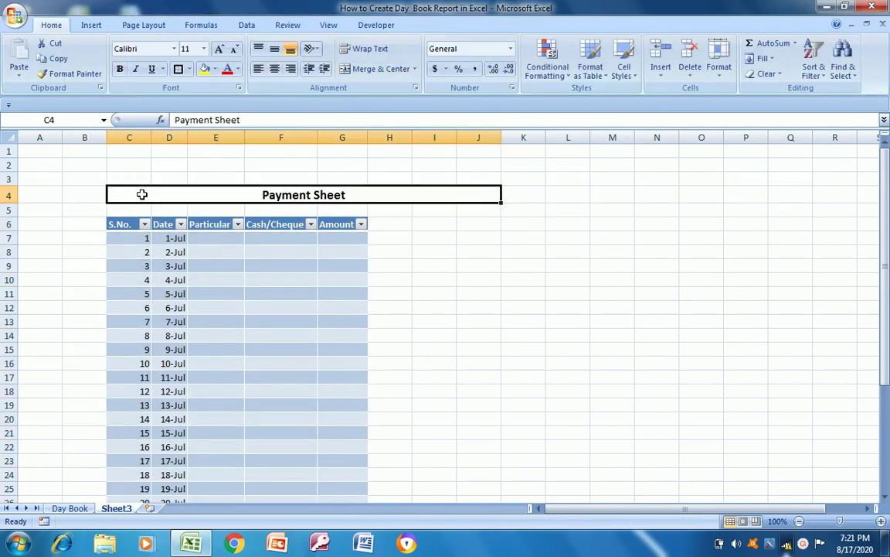
click(368, 70)
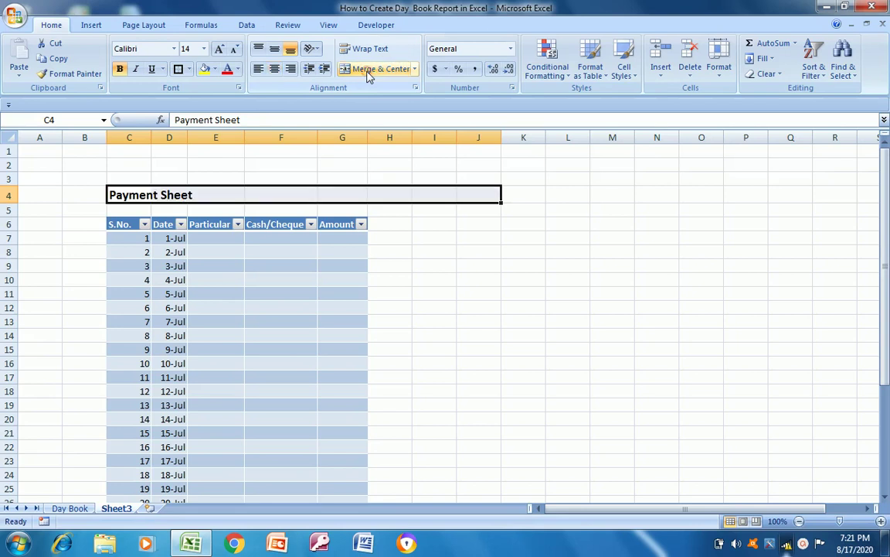
click(258, 193)
key(Left)
key(Left)
key(Left)
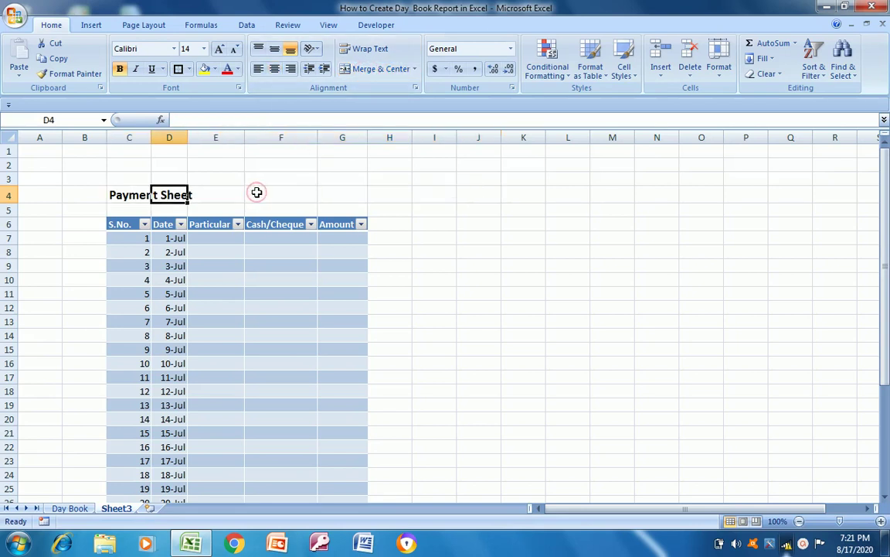
key(shift+Right)
key(shift+Right)
key(shift+Right)
key(shift+Right)
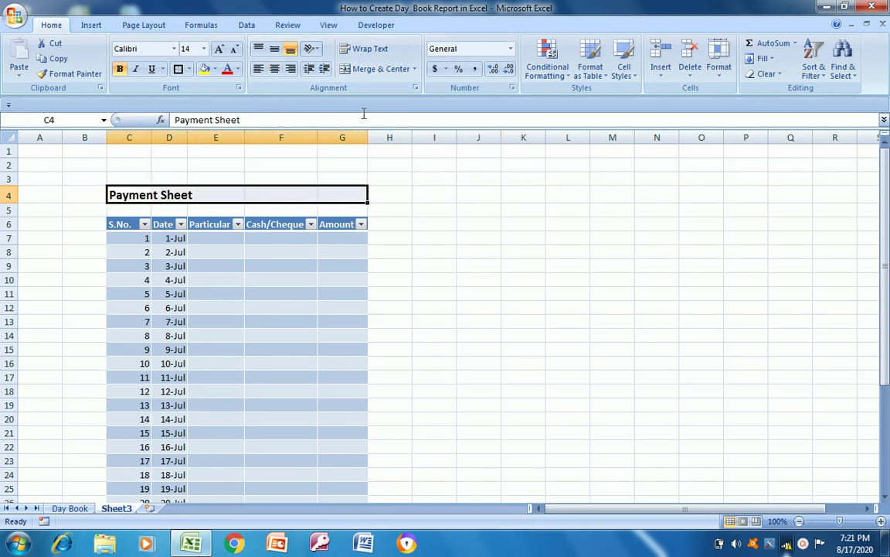
click(382, 69)
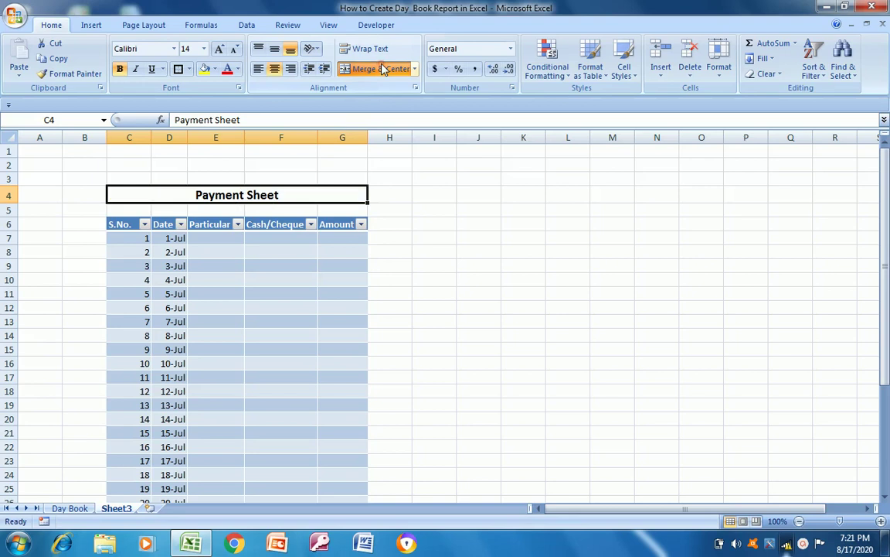
click(407, 240)
click(232, 243)
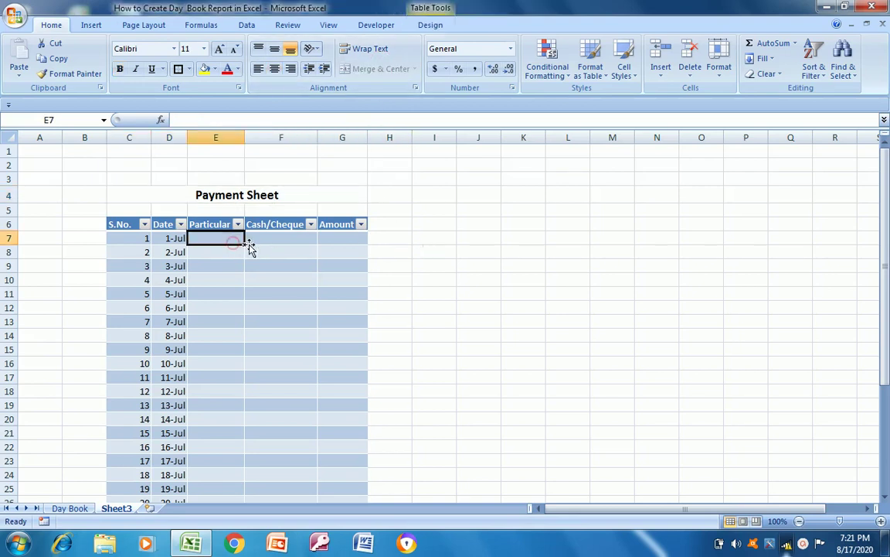
click(276, 241)
key(Up)
key(Left)
key(Left)
key(Left)
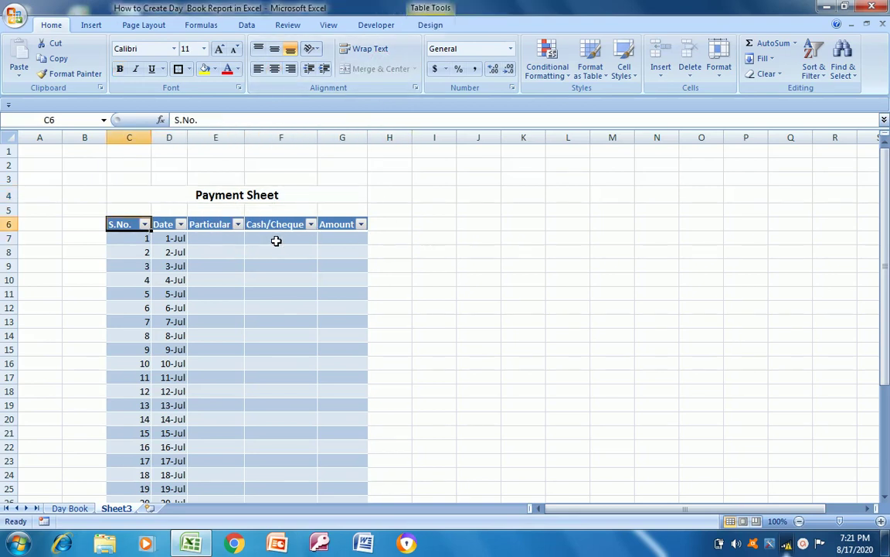
key(Right)
key(Up)
key(Up)
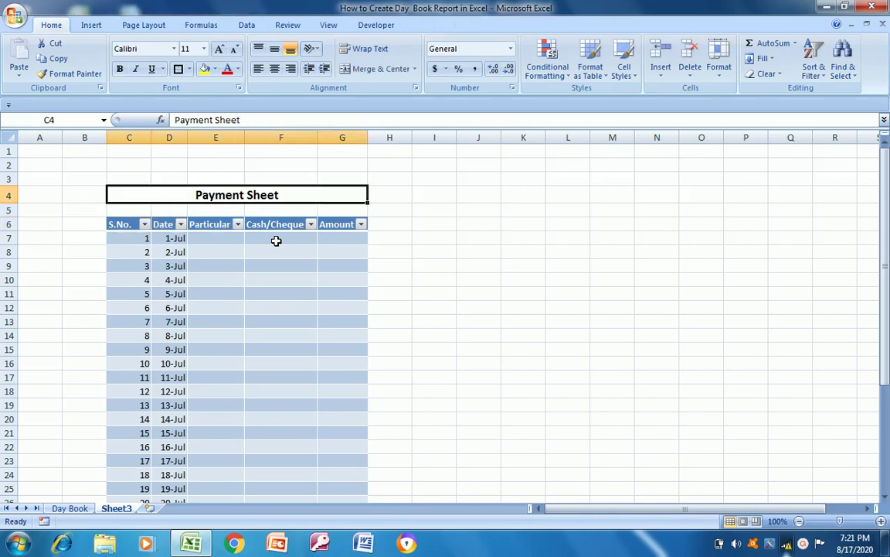
Rename the worksheet Sheet3 as Payment
right_click(121, 511)
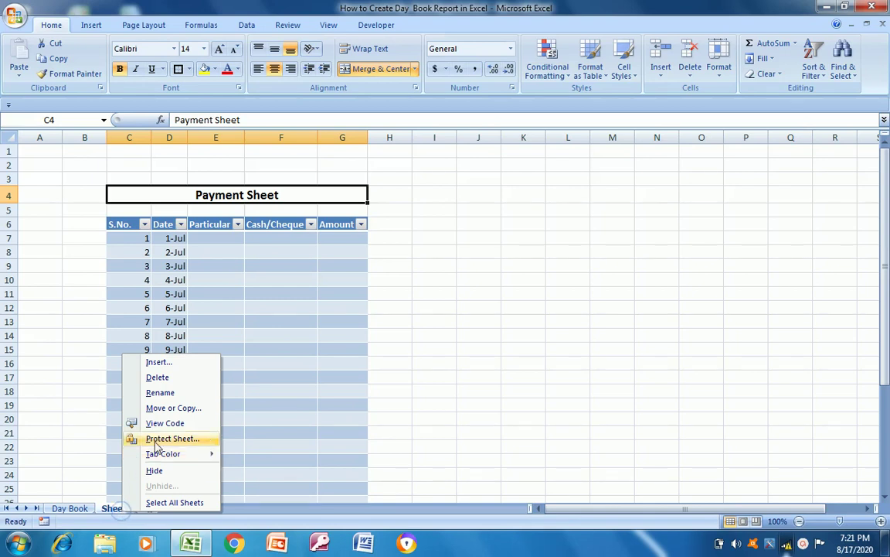
click(175, 392)
text(Payment)
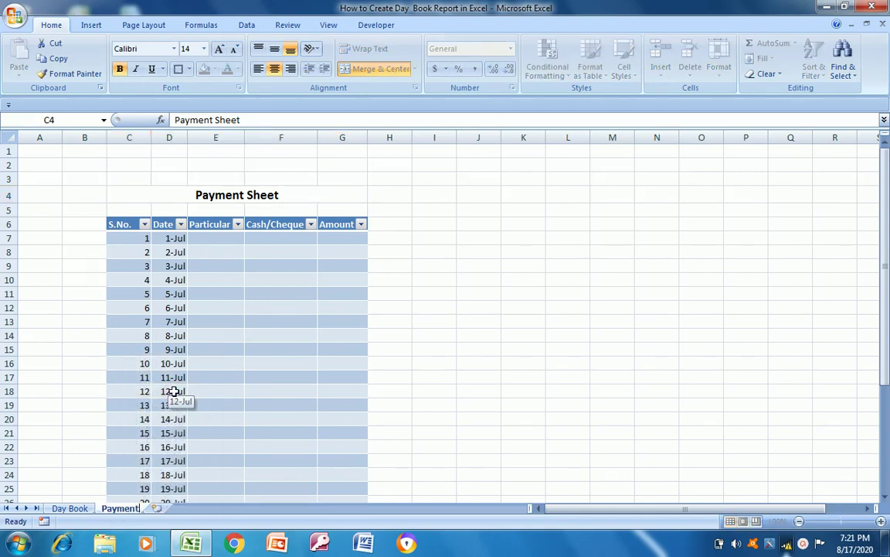
click(425, 238)
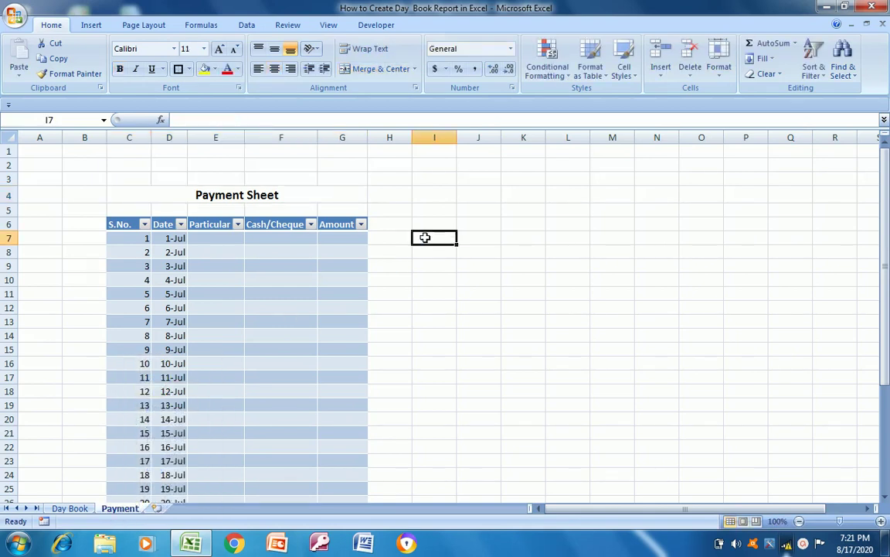
Add a new worksheet after Payment and name it Receipt
click(156, 508)
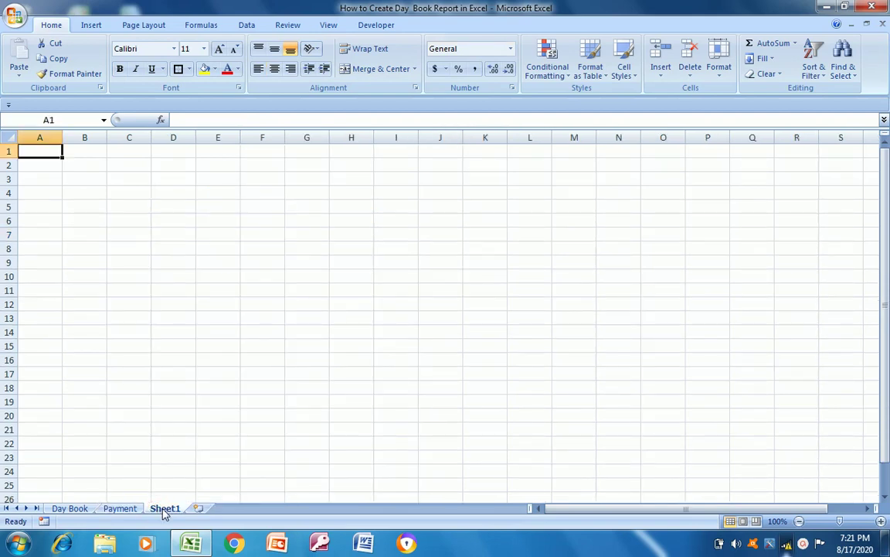
right_click(165, 509)
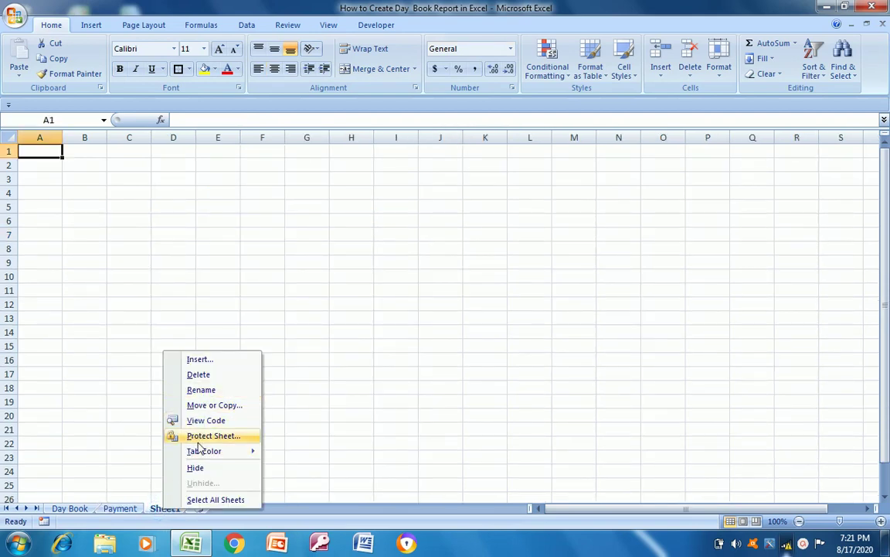
click(202, 390)
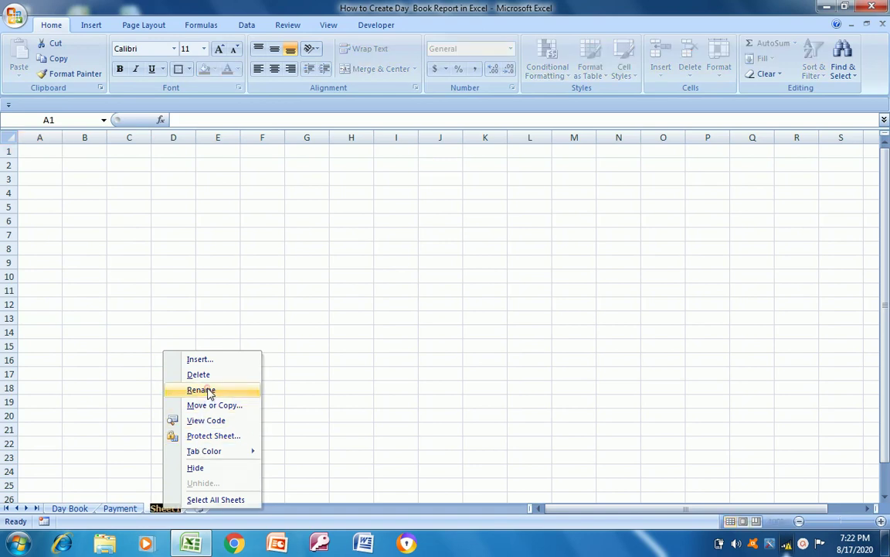
text(Rece)
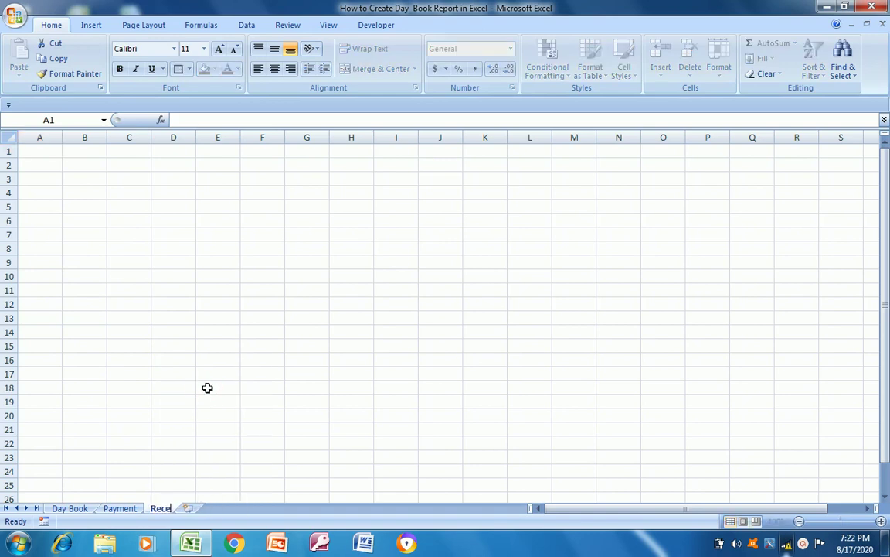
text(ipt)
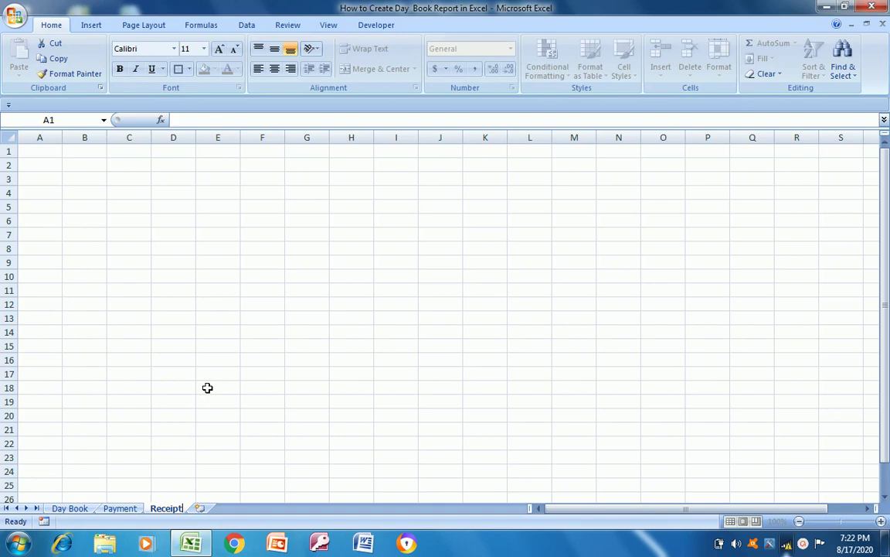
Enter the title Receipt Sheet in cell E3 of the Receipt sheet
click(309, 181)
key(Left)
key(Left)
text(R)
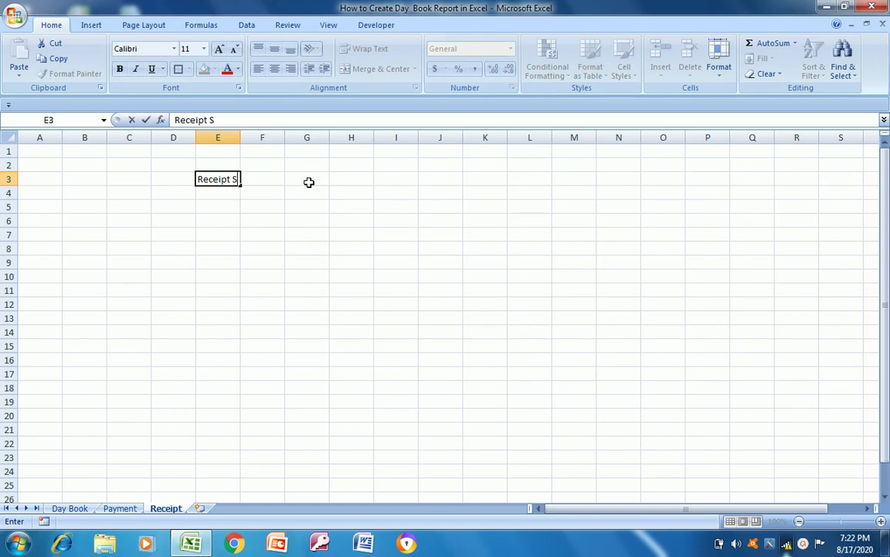
key(Return)
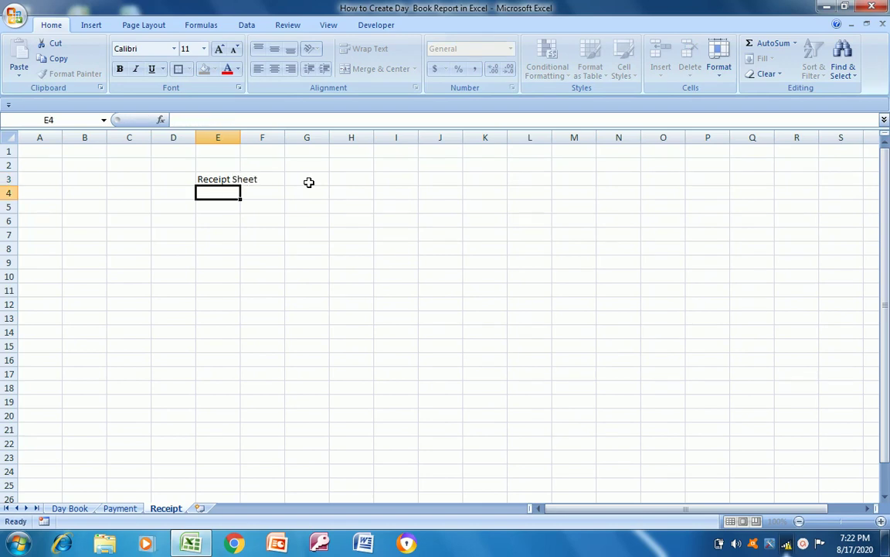
key(Up)
key(Left)
key(Left)
key(shift+Right)
key(shift+Right)
key(shift+Right)
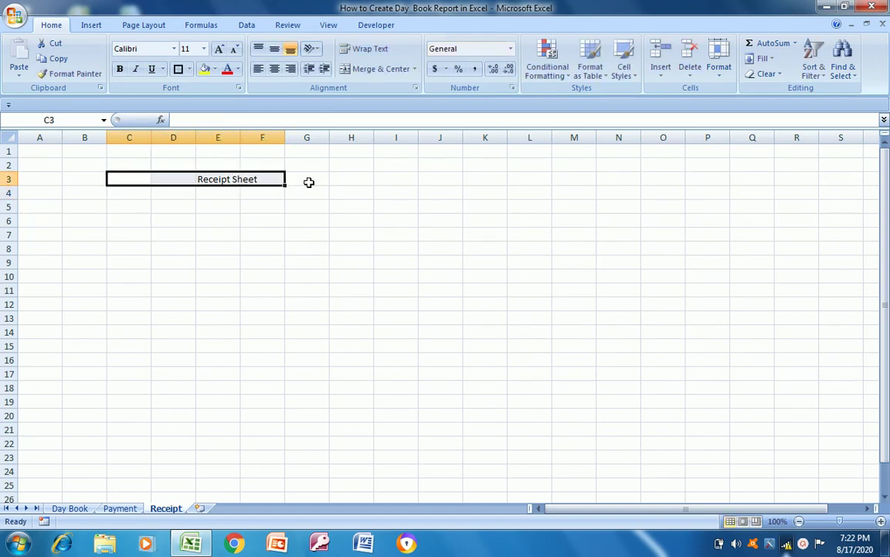
Copy the whole table C6:G36 from the Payment sheet and paste it at cell C6 of the Receipt sheet
key(Down)
key(Down)
key(Down)
text(S)
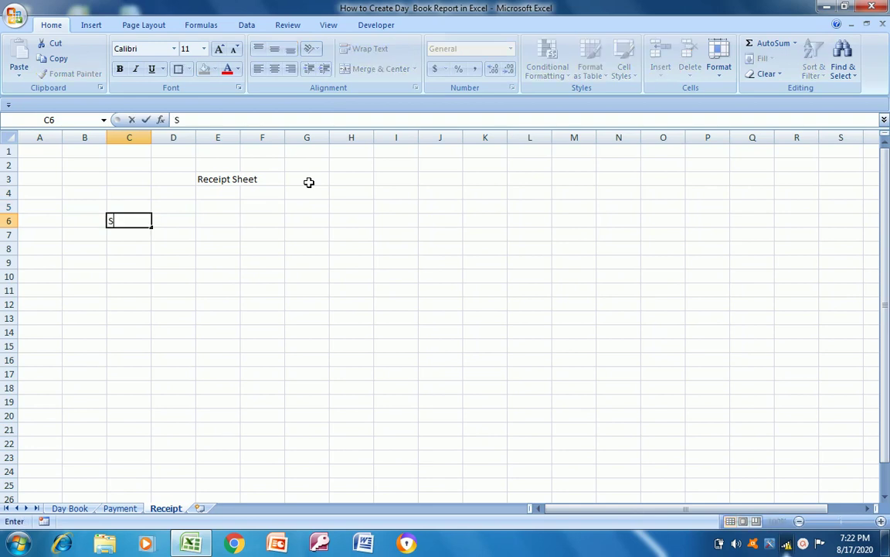
key(Escape)
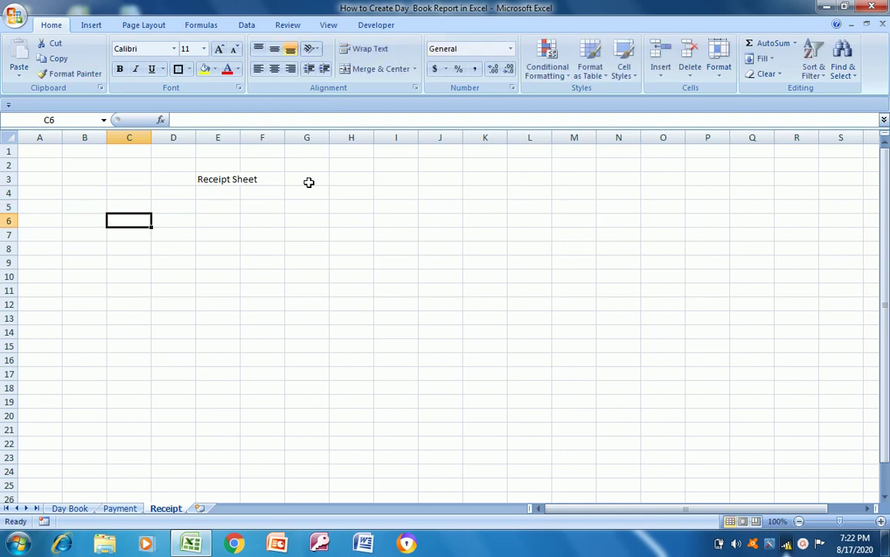
click(120, 508)
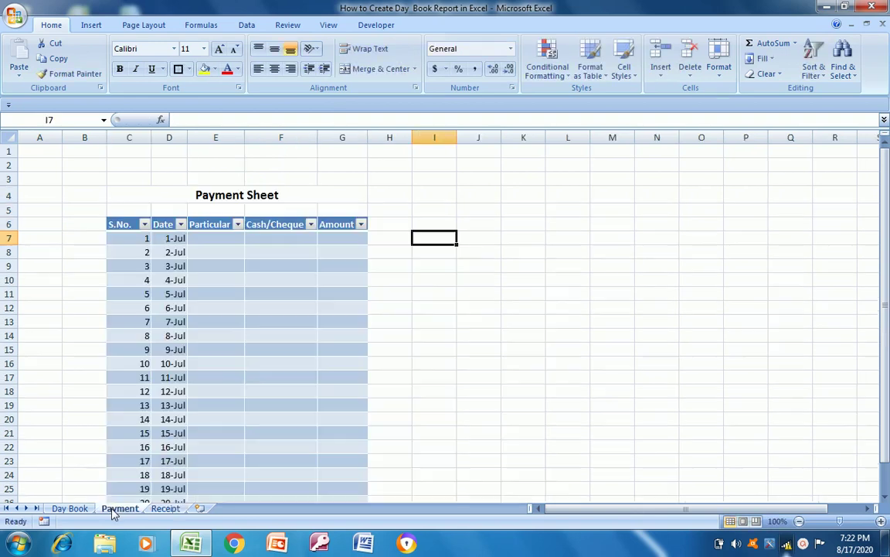
click(123, 225)
key(shift+Right)
key(shift+Right)
key(shift+Right)
key(shift+Right)
key(shift+Down)
key(shift+Down)
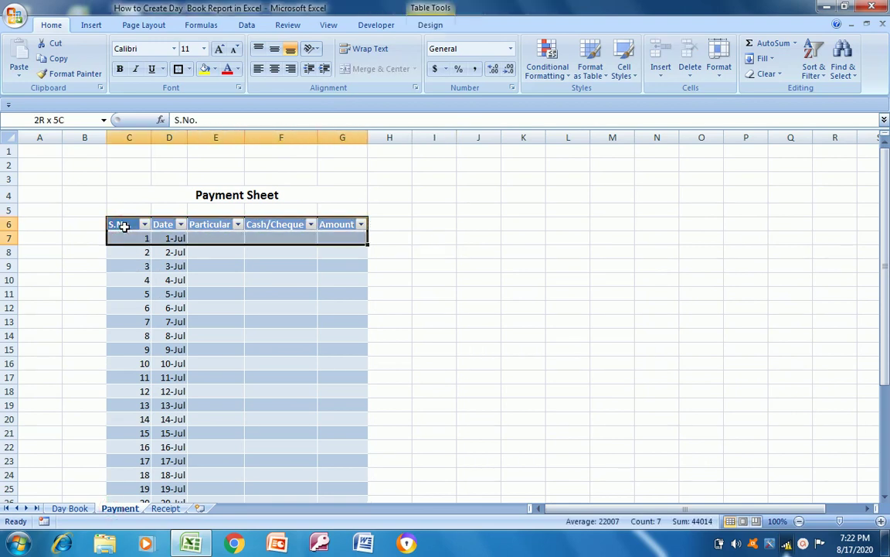
key(shift+Down)
key(shift+Down)
key(shift+Down)
key(shift+Down)
key(shift+Down)
key(shift+Down)
key(shift+Down)
key(shift+Down)
key(shift+Down)
key(shift+Down)
key(shift+Down)
key(shift+Down)
key(shift+Down)
key(shift+Down)
key(shift+Down)
key(shift+Down)
key(shift+Down)
key(shift+Down)
key(shift+Down)
key(shift+Down)
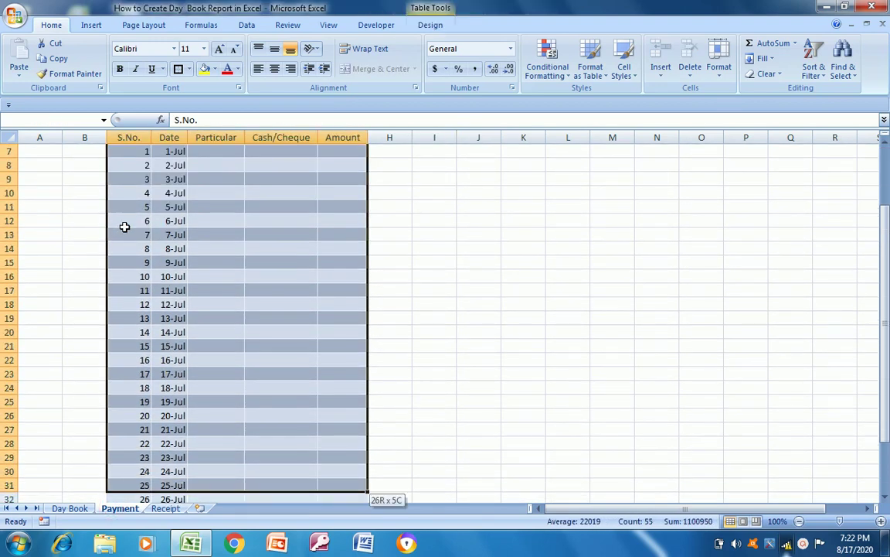
key(shift+Down)
key(shift+Down)
key(shift+Down)
key(shift+Down)
key(shift+Down)
key(shift+Down)
key(shift+Down)
key(shift+Down)
key(shift+Up)
key(shift+Up)
key(shift+Up)
key(shift+Up)
key(shift+Up)
key(shift+Up)
key(shift+Up)
key(shift+Up)
key(shift+Up)
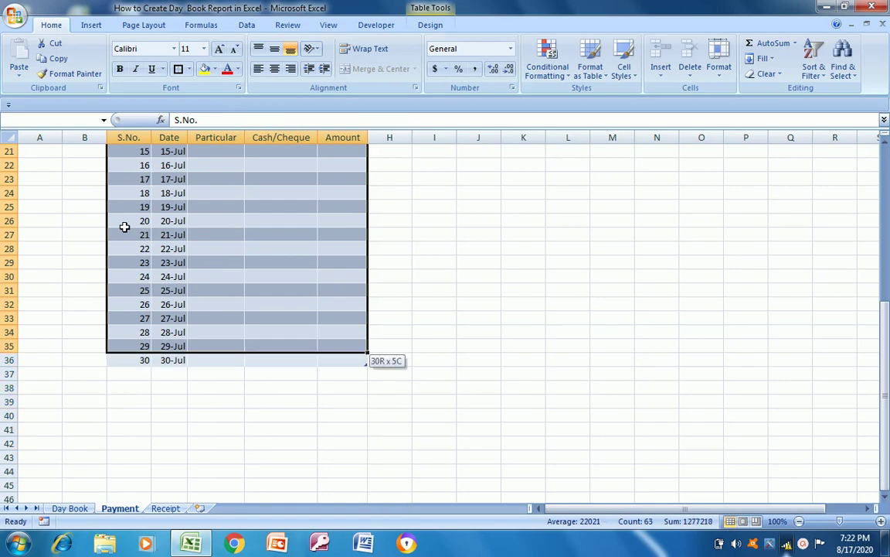
key(ctrl+c)
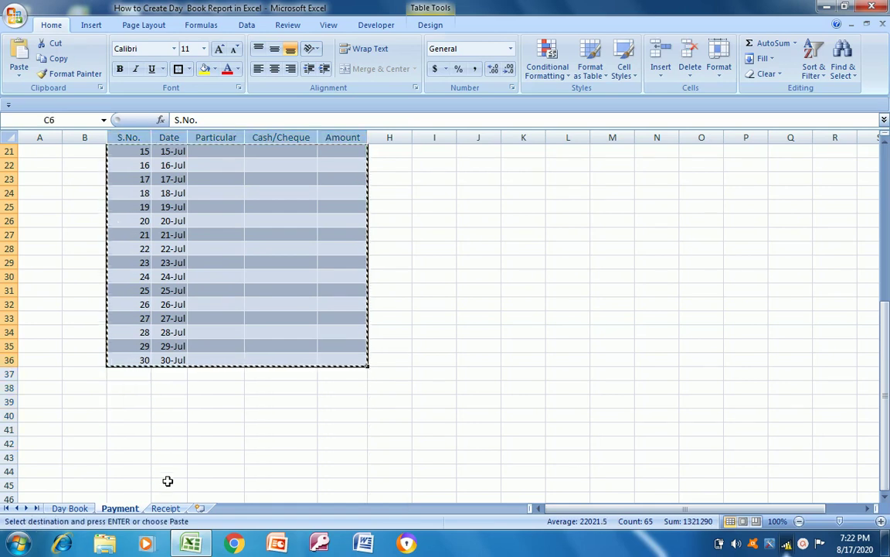
click(164, 509)
key(ctrl+v)
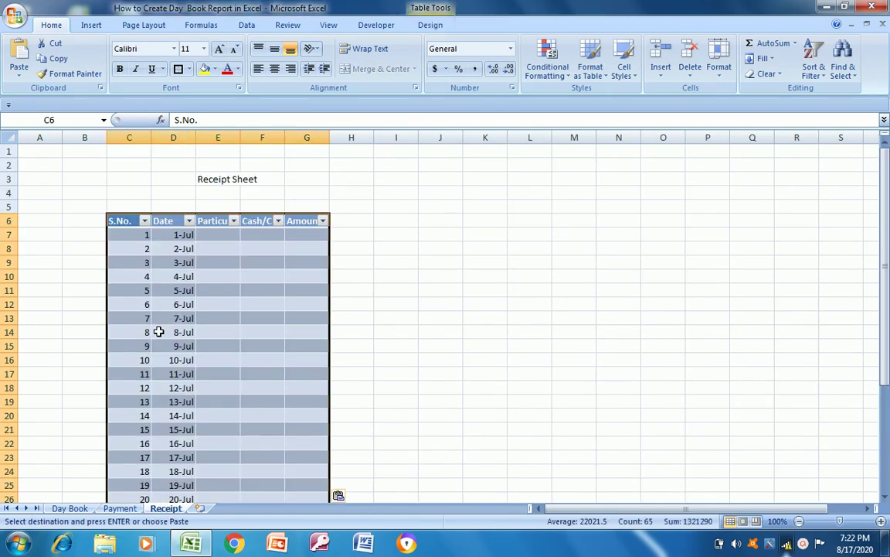
AutoFit the Particular, Cash/Cheque and Amount columns of the Receipt table to their headers
click(172, 221)
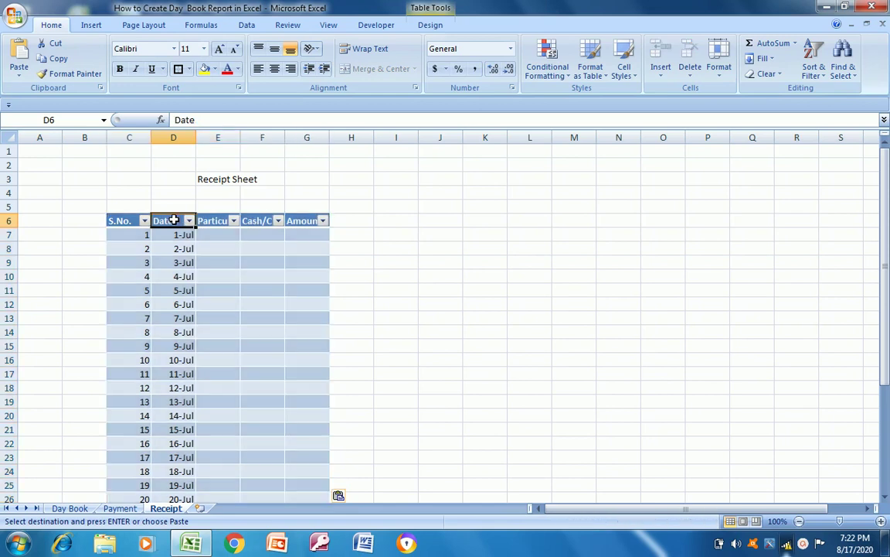
click(123, 221)
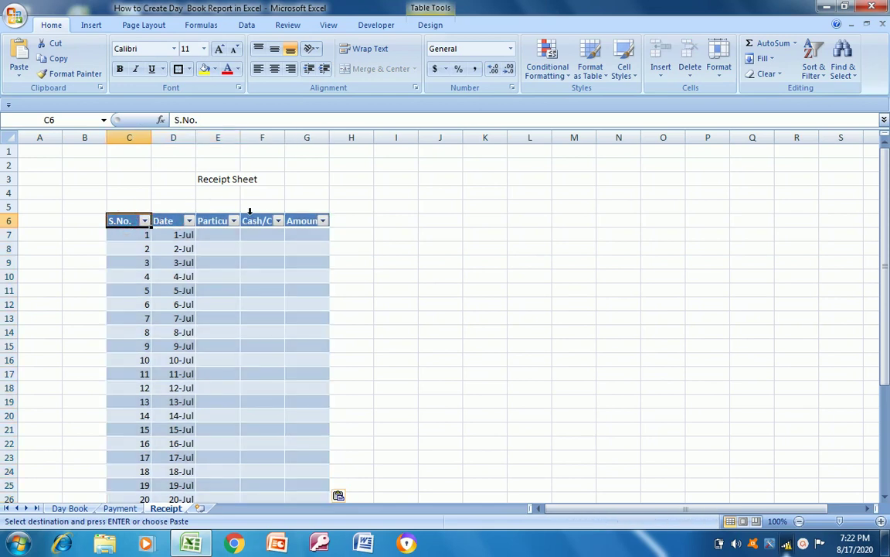
double_click(239, 137)
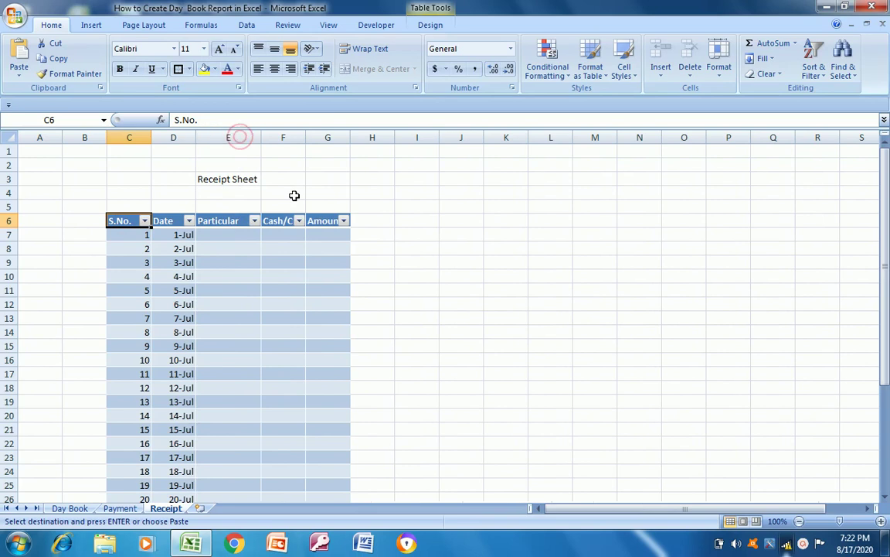
drag(309, 133, 308, 133)
double_click(309, 133)
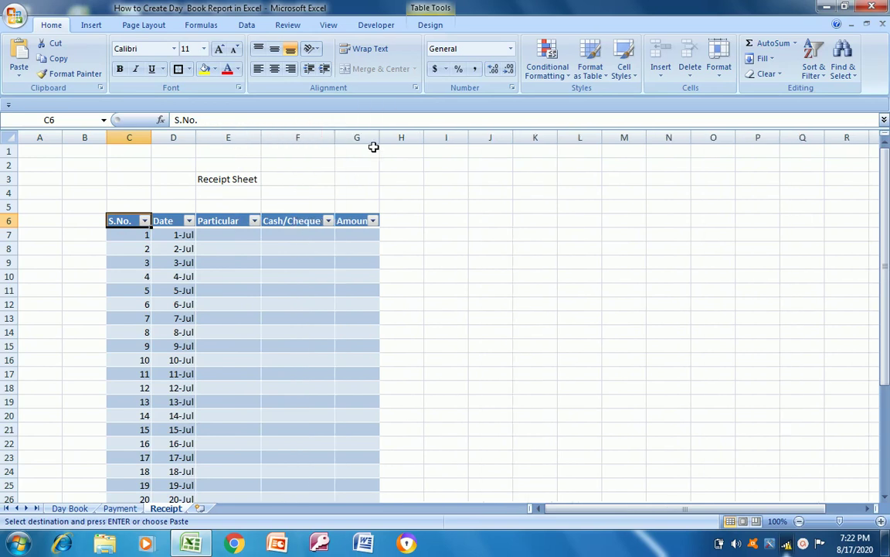
double_click(379, 136)
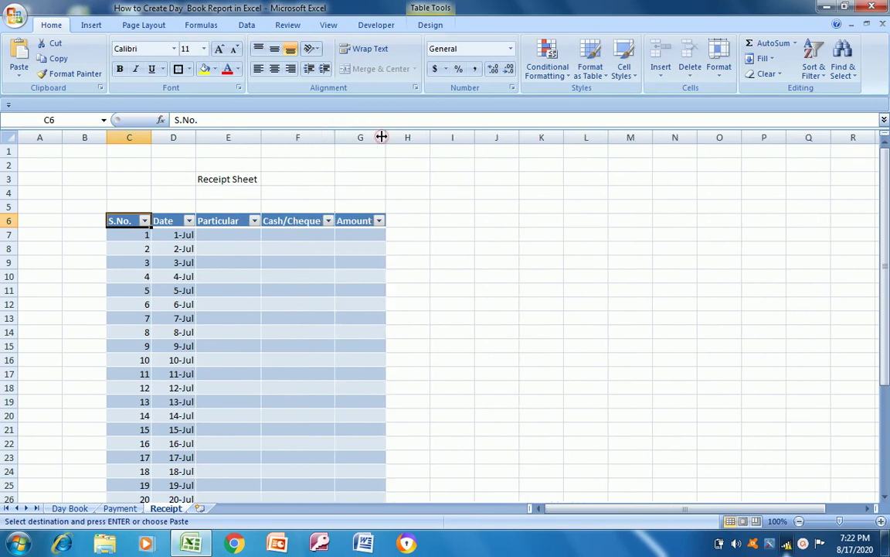
Merge and center the Receipt Sheet title across C3:G3 and make it bold
click(221, 173)
key(Left)
key(Left)
key(shift+Right)
key(shift+Right)
key(shift+Right)
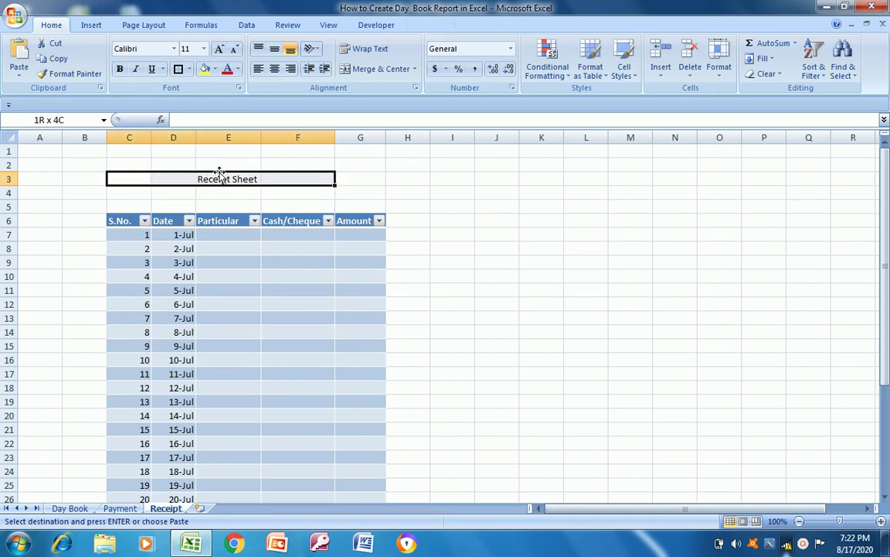
key(shift+Right)
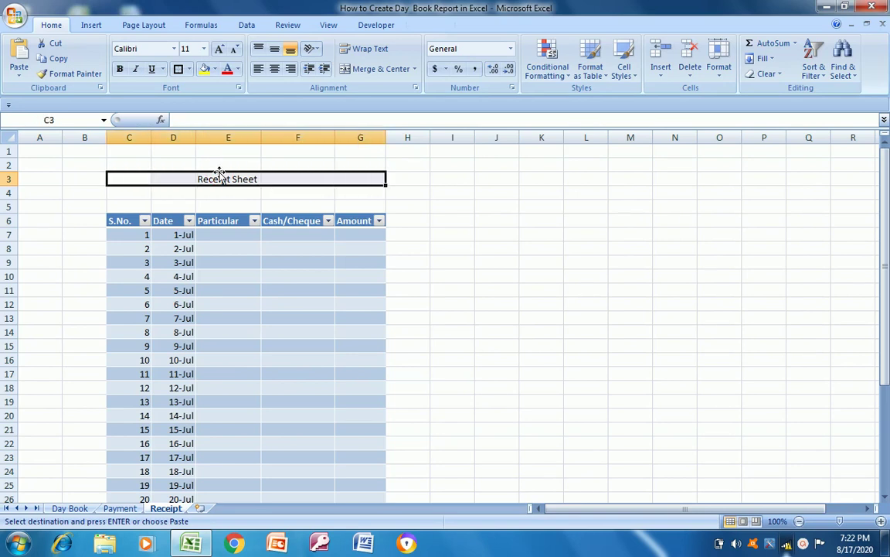
click(385, 72)
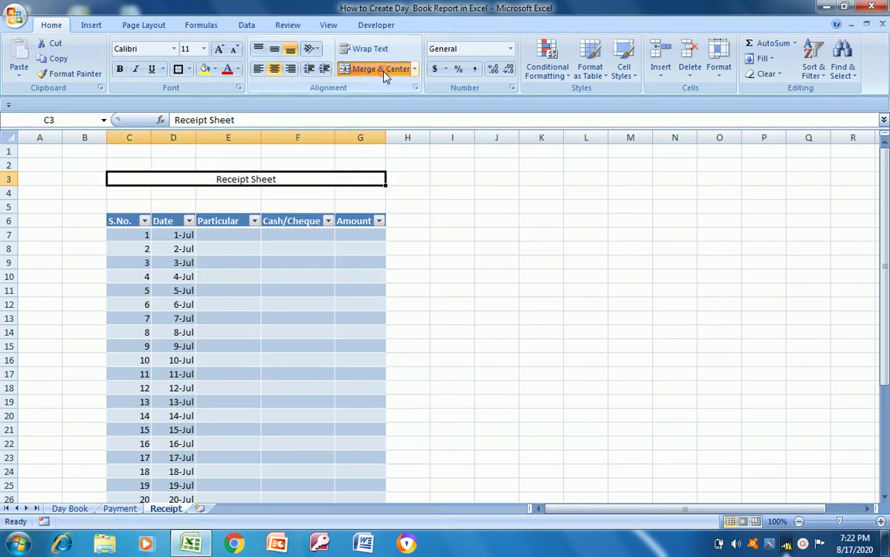
click(119, 69)
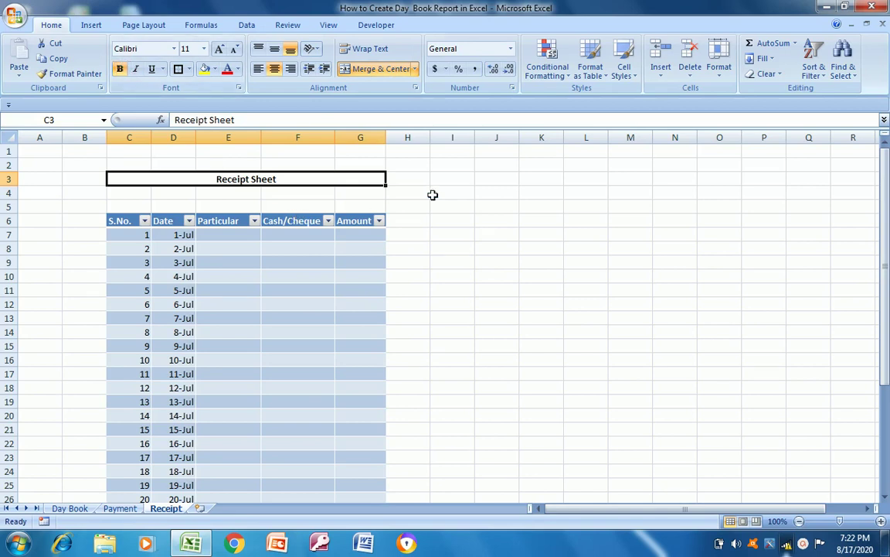
Fill the merged Receipt Sheet title cell with a light blue theme color
click(216, 71)
click(216, 71)
click(217, 71)
click(218, 69)
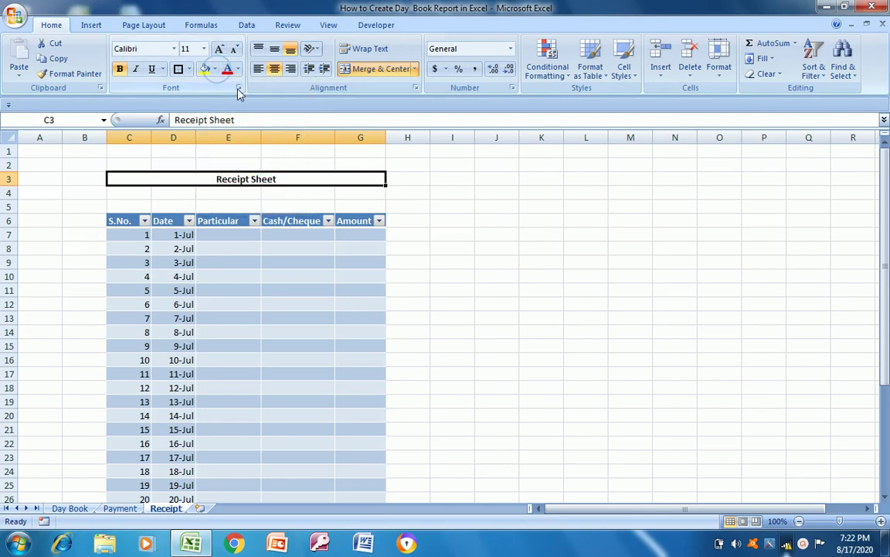
right_click(239, 91)
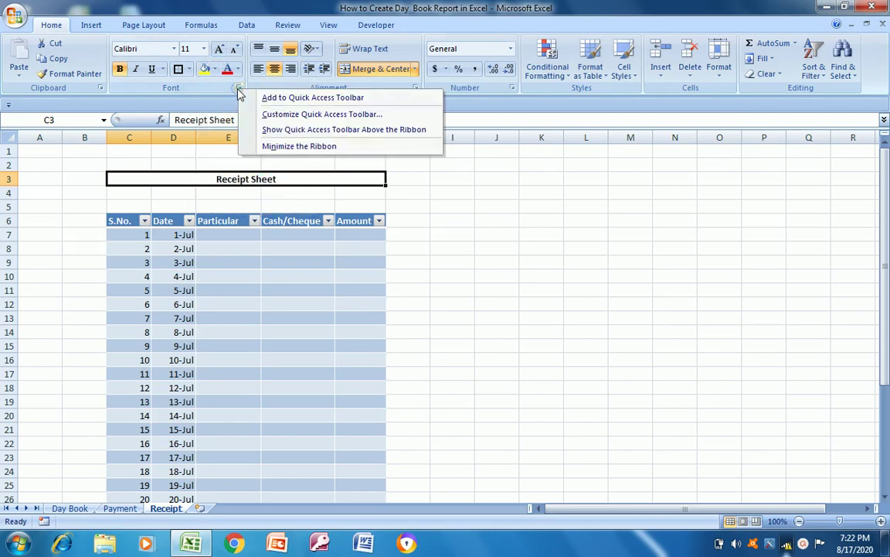
click(239, 92)
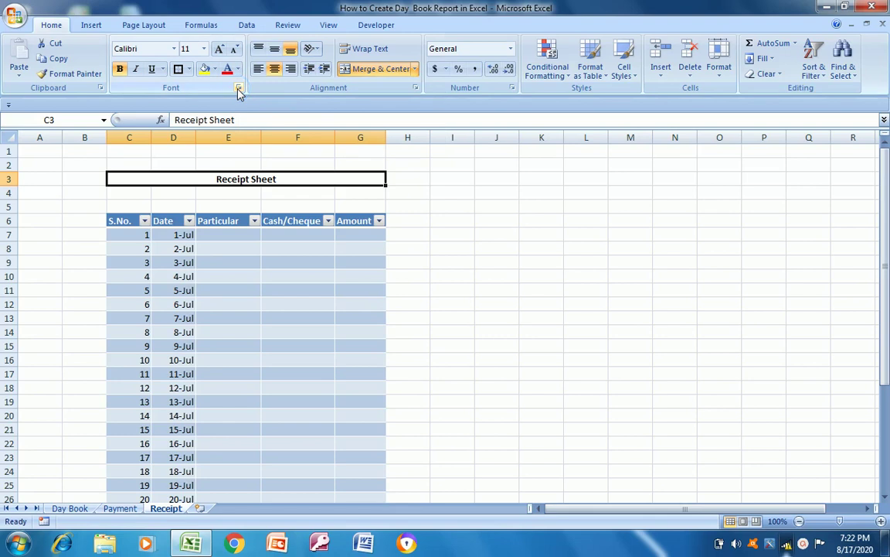
click(215, 69)
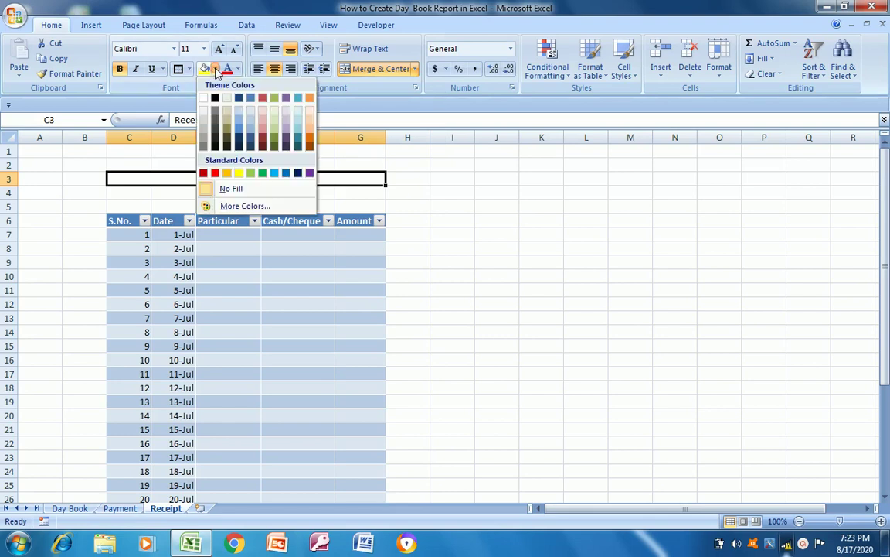
click(226, 97)
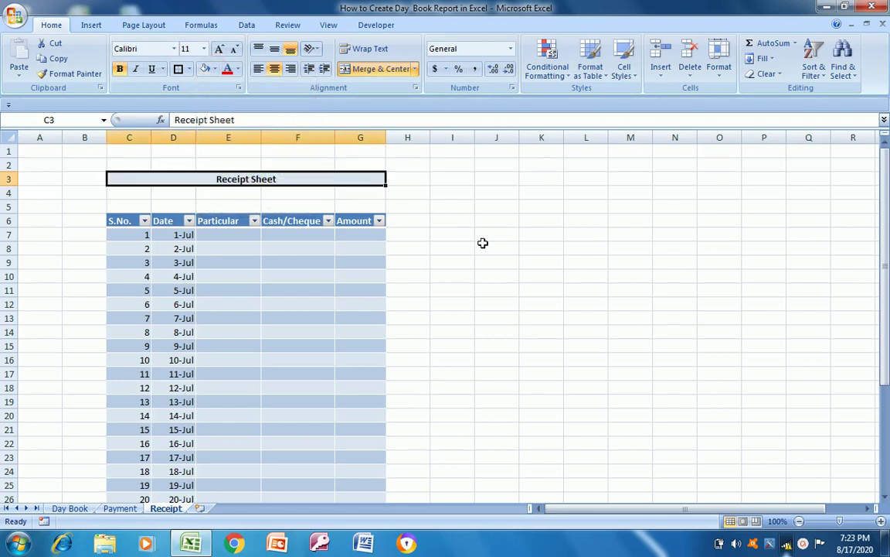
Look over the entry columns of the Receipt table and the Day Book, and return to the Payment sheet
click(242, 232)
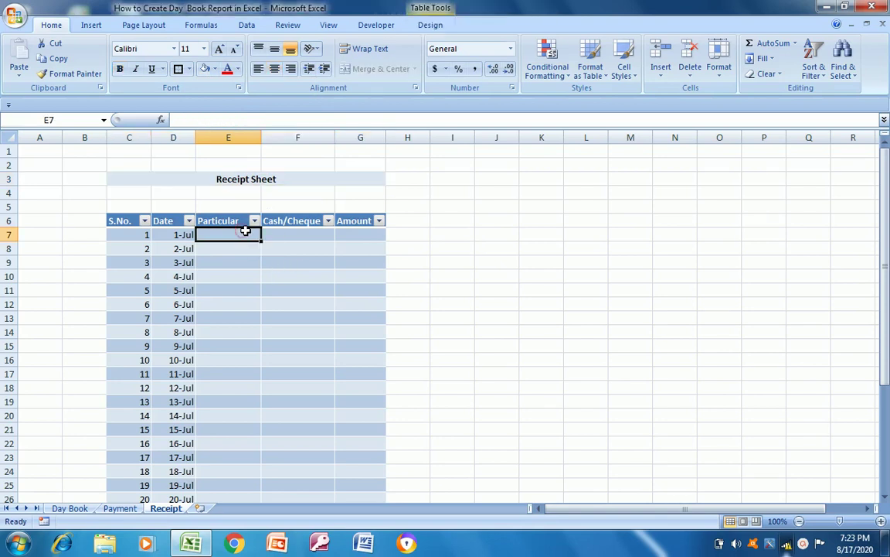
click(287, 234)
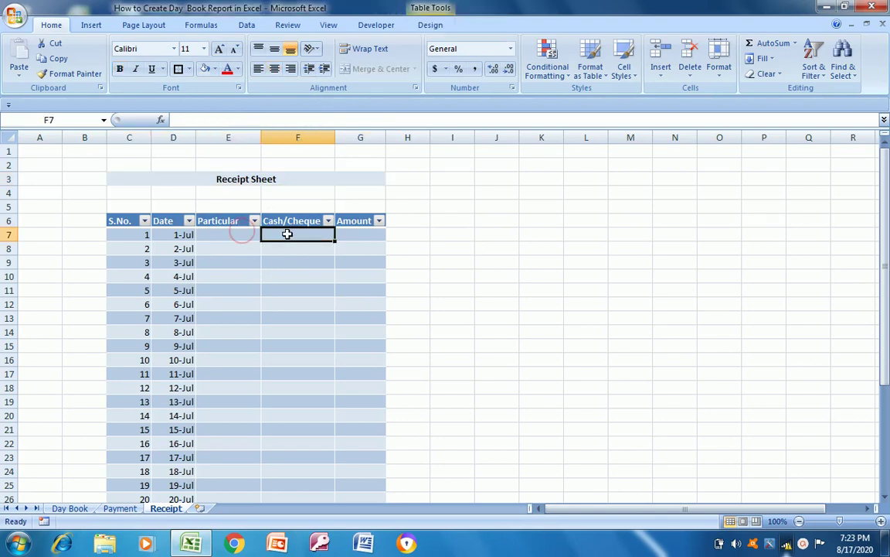
click(70, 508)
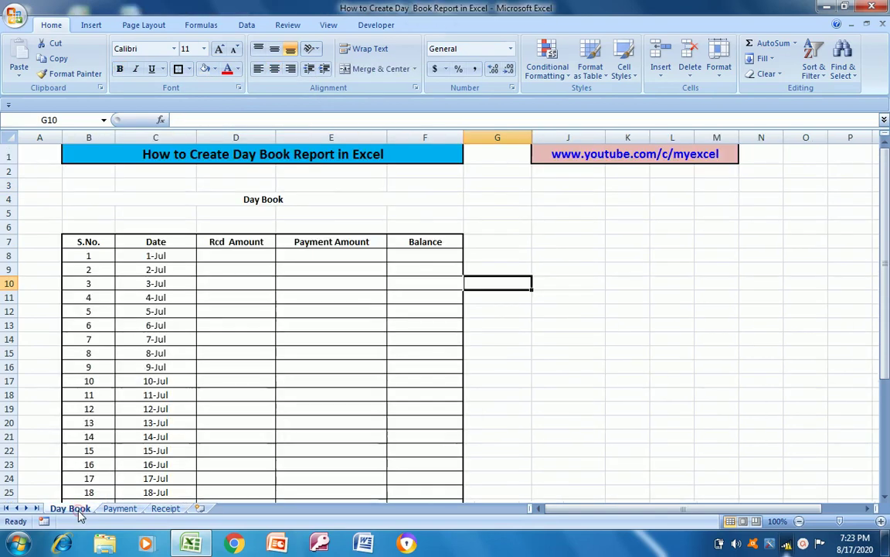
click(225, 252)
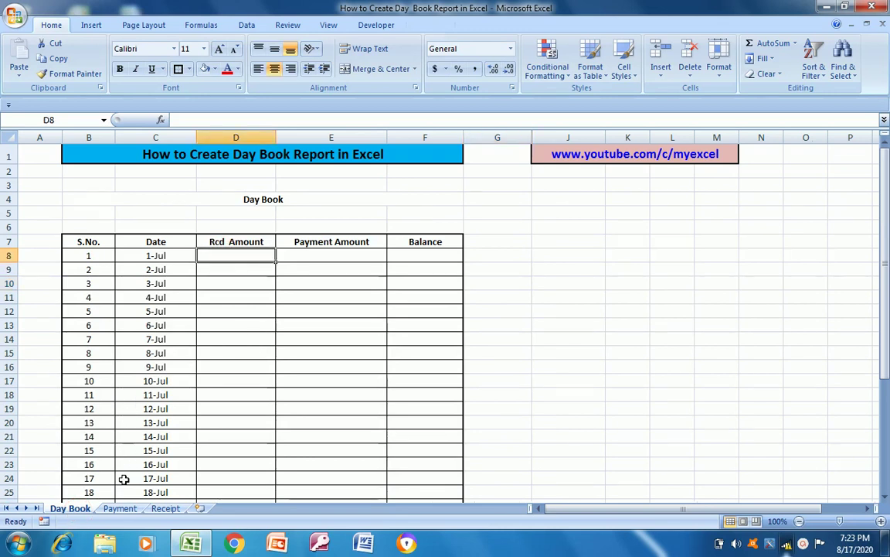
click(120, 508)
click(195, 300)
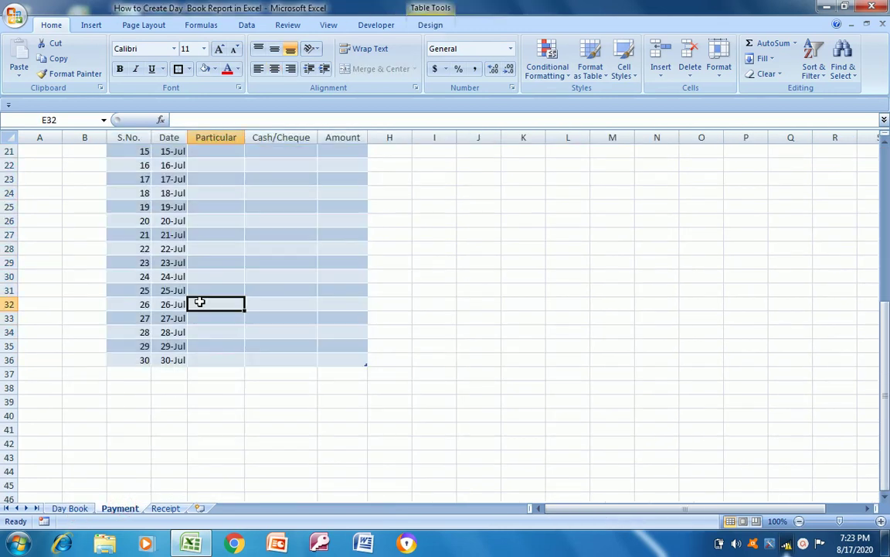
Fill the merged Payment Sheet title cell with a light blue theme color
key(Up)
key(Up)
key(Up)
key(Up)
key(Up)
key(Up)
key(Up)
key(Up)
key(Up)
key(Up)
key(Up)
key(Up)
key(Up)
key(Up)
key(Up)
key(Up)
key(Up)
key(Up)
key(Up)
key(Up)
key(Up)
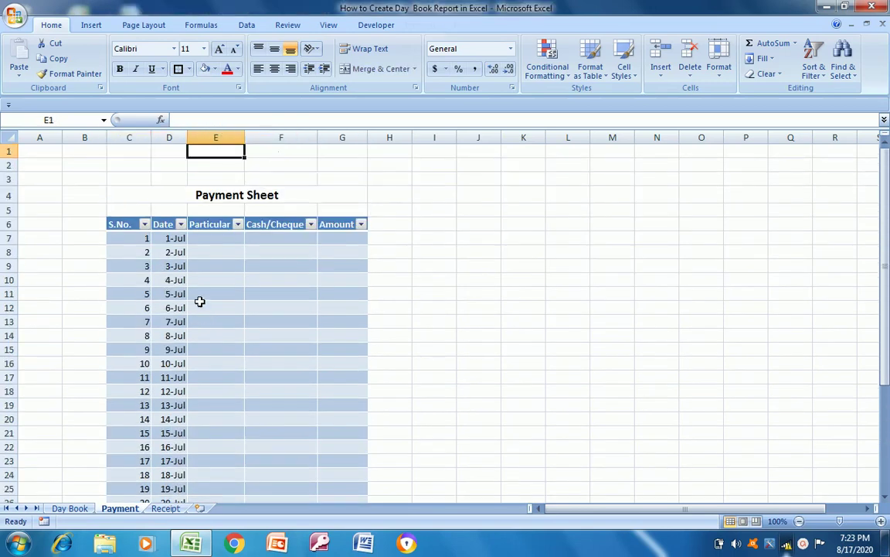
key(Down)
key(Down)
key(Down)
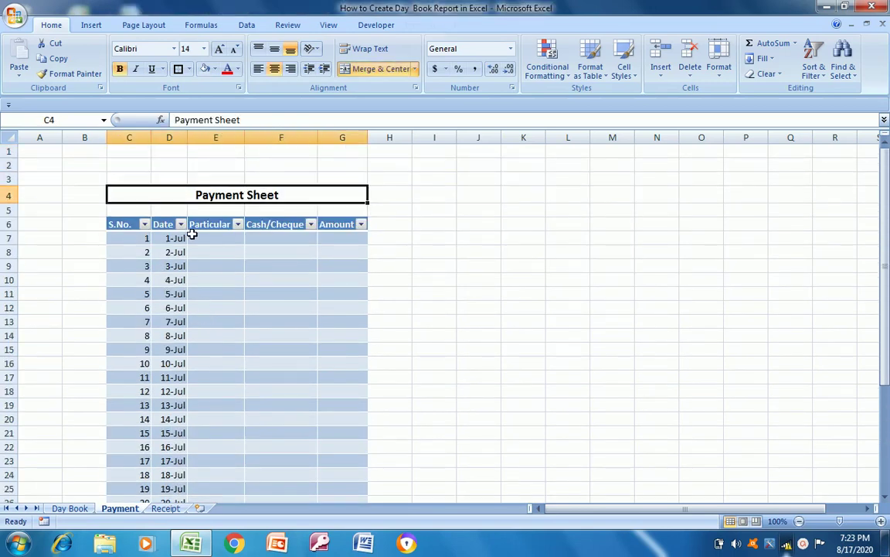
click(214, 68)
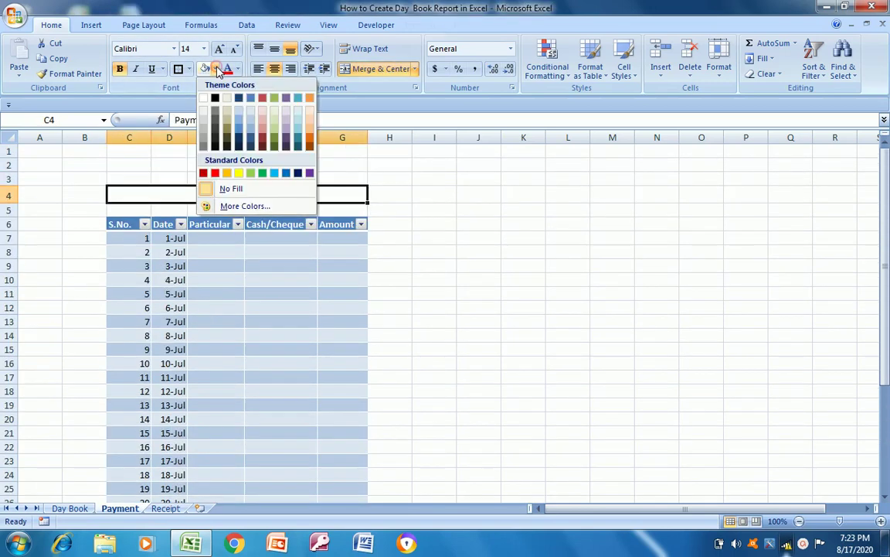
click(251, 112)
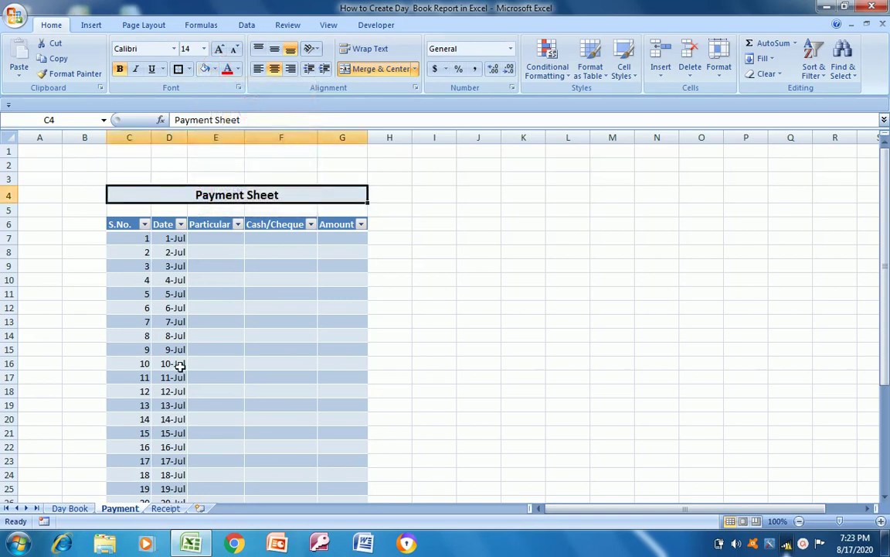
Set the Receipt Sheet title's font size to 14 and add a box border around the merged title cell
right_click(154, 500)
click(161, 506)
click(164, 510)
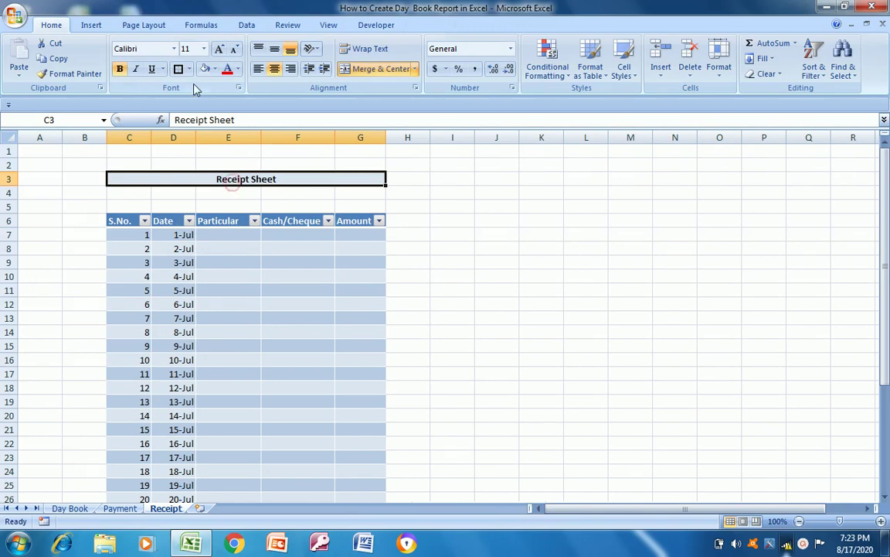
click(203, 49)
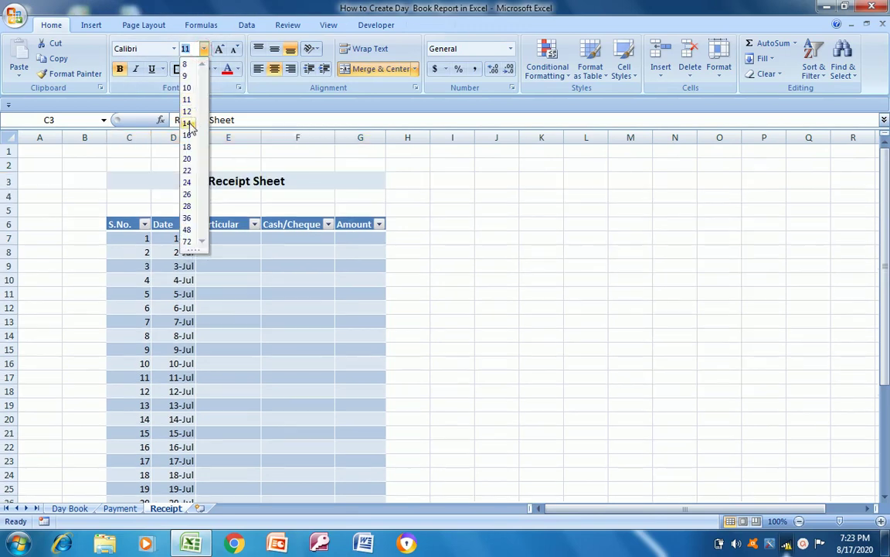
click(186, 123)
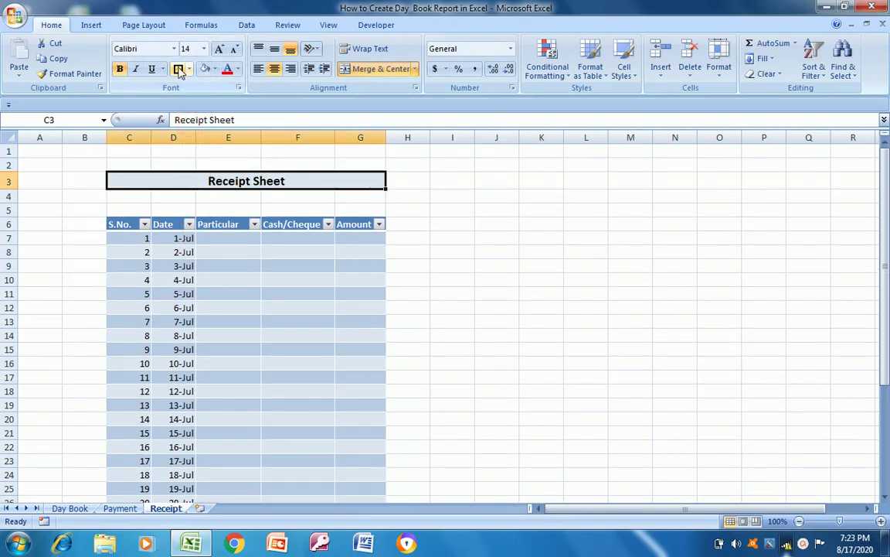
click(469, 163)
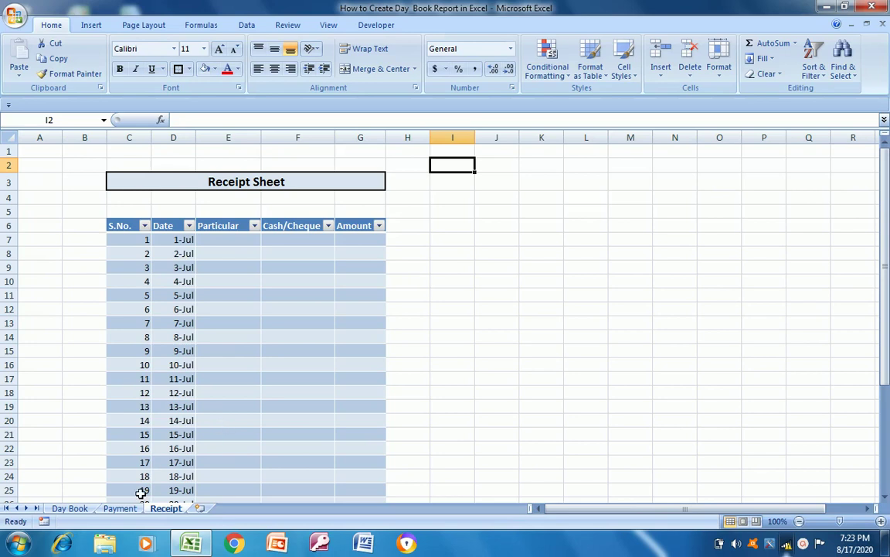
Restrict the Payment table's Cash/Cheque cells F7:F36 to a drop-down list with the source Cash,Cheque using Data Validation
click(120, 508)
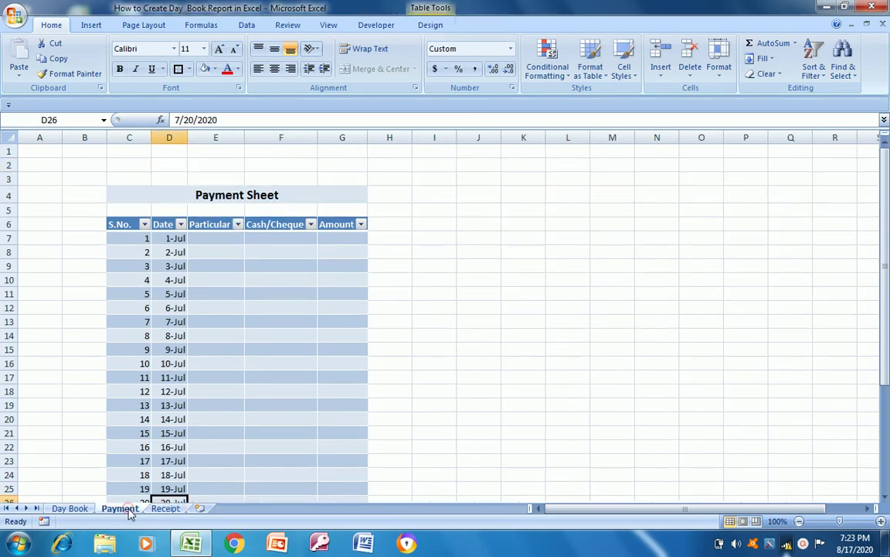
click(278, 241)
key(shift+Down)
key(shift+Down)
key(shift+Down)
key(shift+Down)
key(shift+Down)
key(shift+Down)
key(shift+Down)
key(shift+Down)
key(shift+Down)
key(shift+Down)
key(shift+Down)
key(shift+Down)
key(shift+Down)
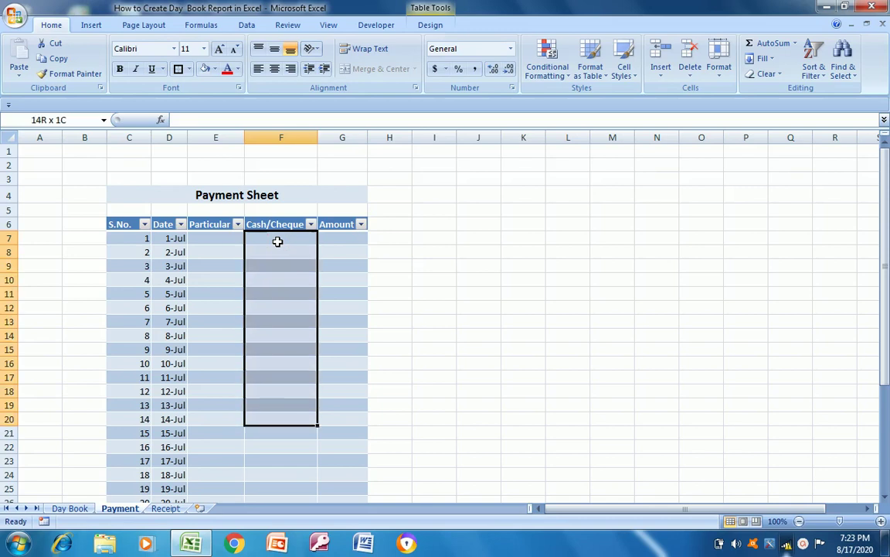
key(shift+Down)
key(shift+Down)
key(shift+Down)
key(shift+Down)
key(shift+Down)
key(shift+Down)
key(shift+Down)
key(shift+Down)
key(shift+Down)
key(shift+Down)
key(shift+Down)
key(shift+Down)
key(shift+Down)
key(shift+Down)
key(shift+Down)
key(shift+Down)
key(shift+Down)
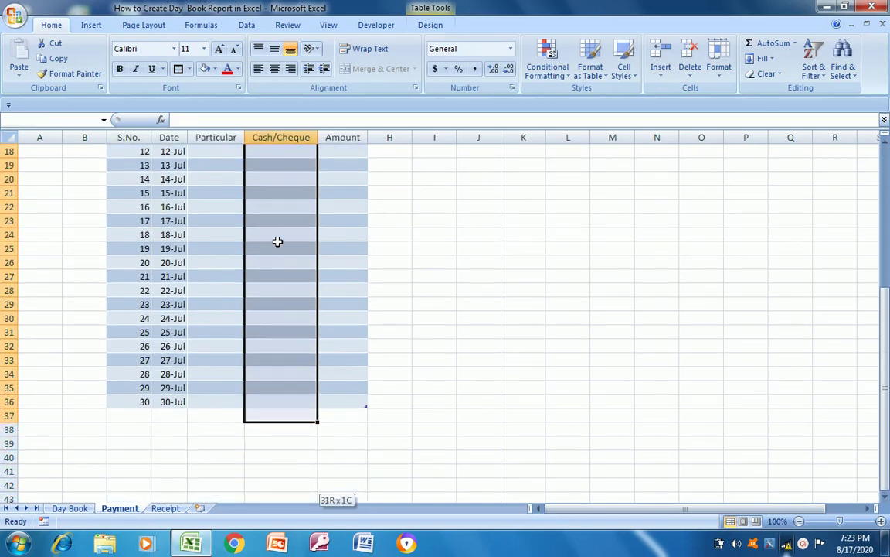
key(shift+Up)
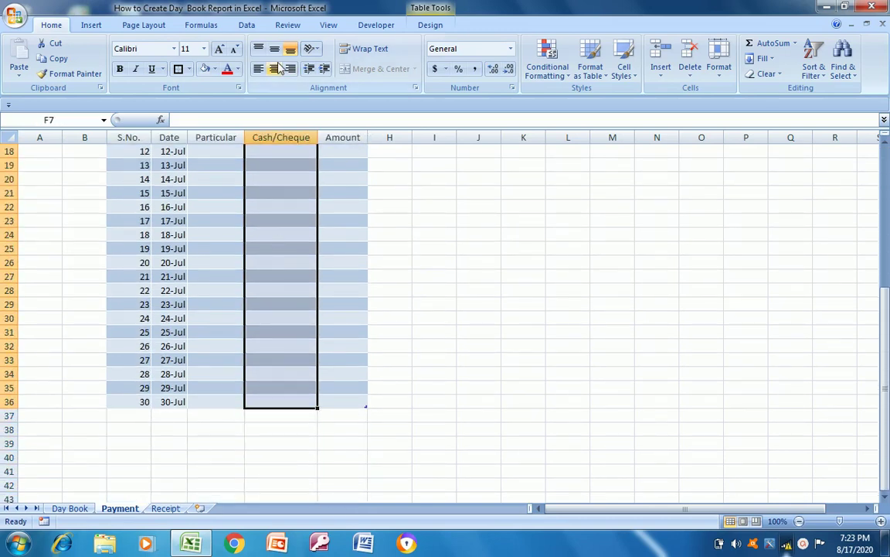
click(247, 27)
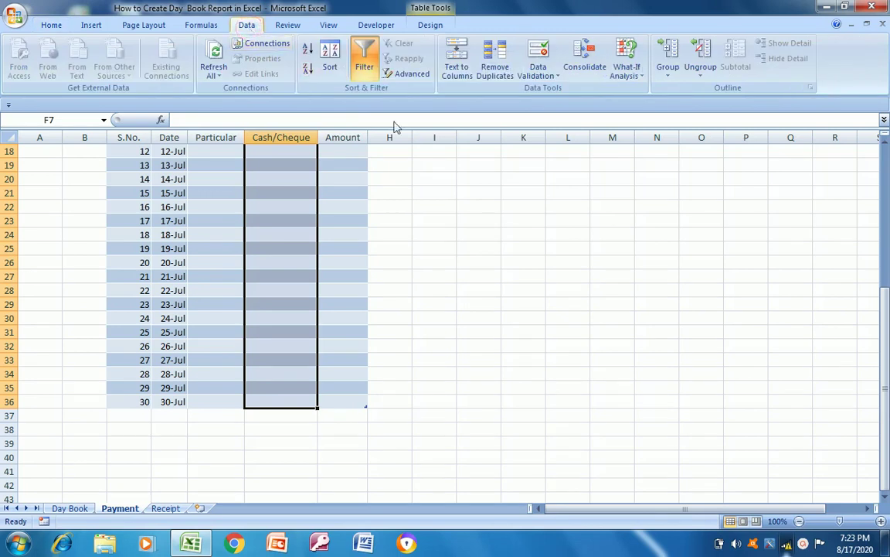
click(546, 75)
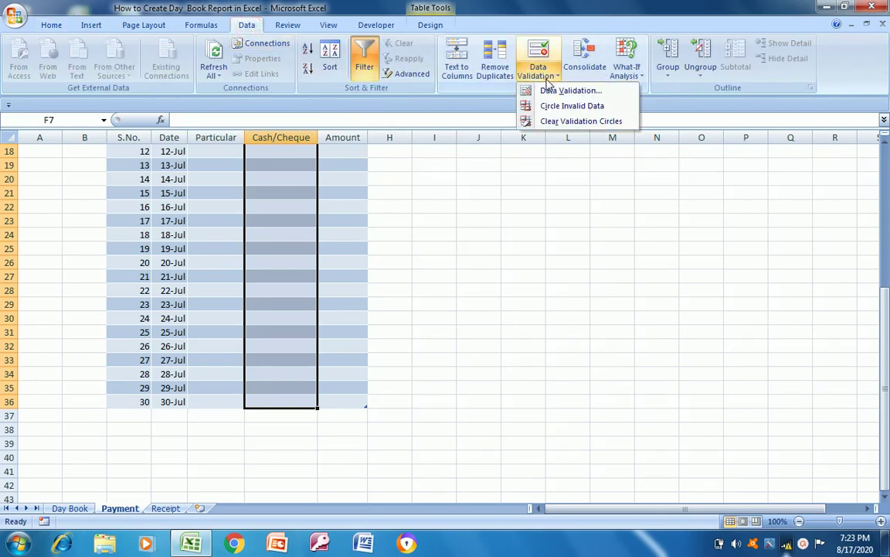
click(569, 91)
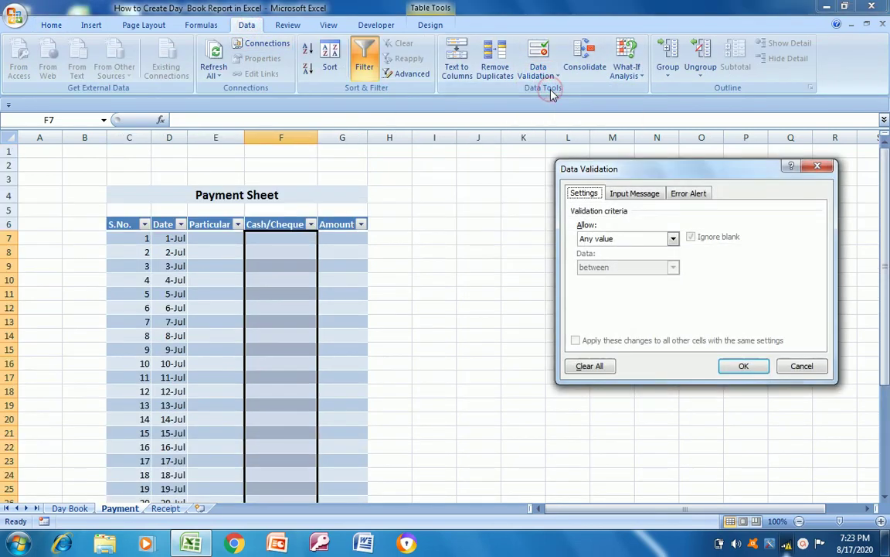
click(673, 240)
click(602, 280)
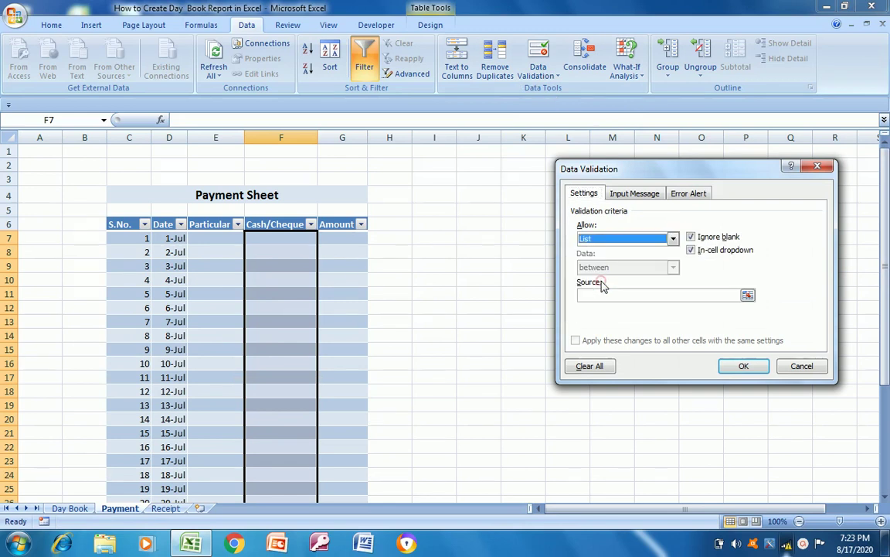
click(596, 298)
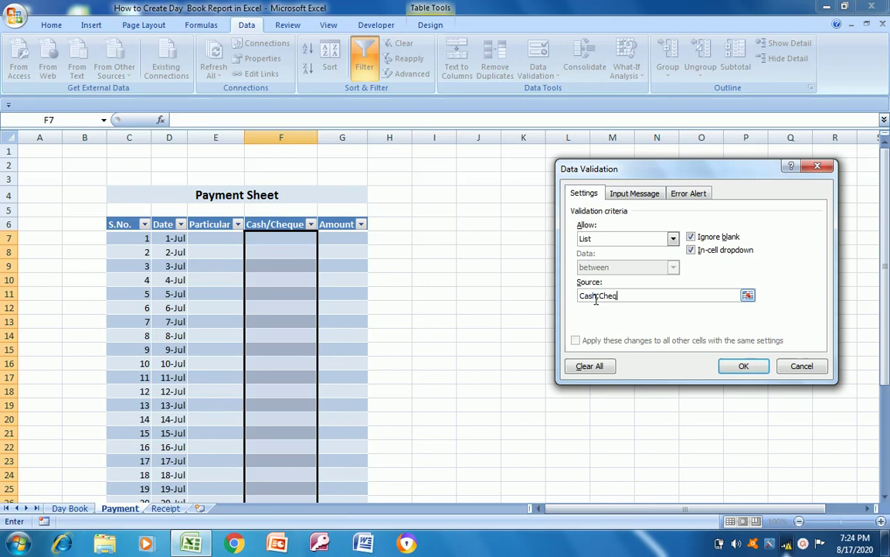
click(741, 365)
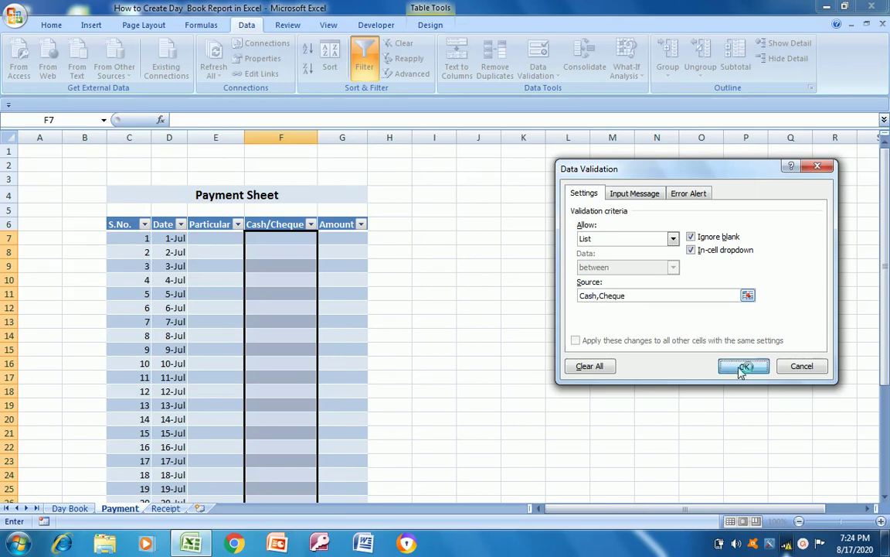
click(289, 251)
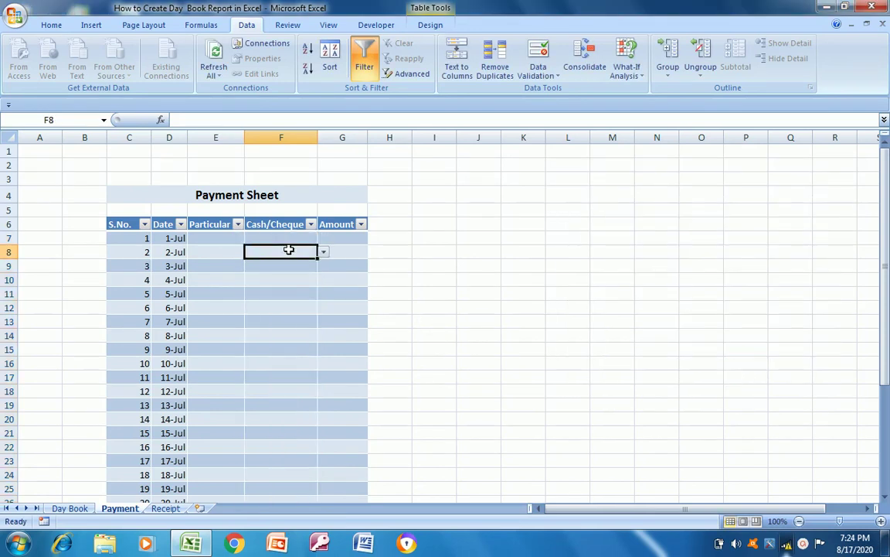
right_click(289, 251)
click(290, 253)
right_click(265, 224)
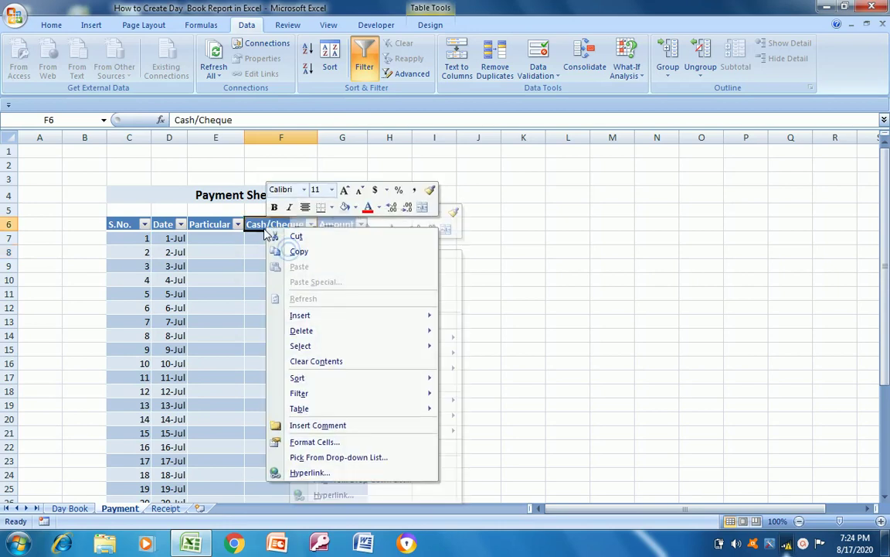
click(259, 237)
click(260, 237)
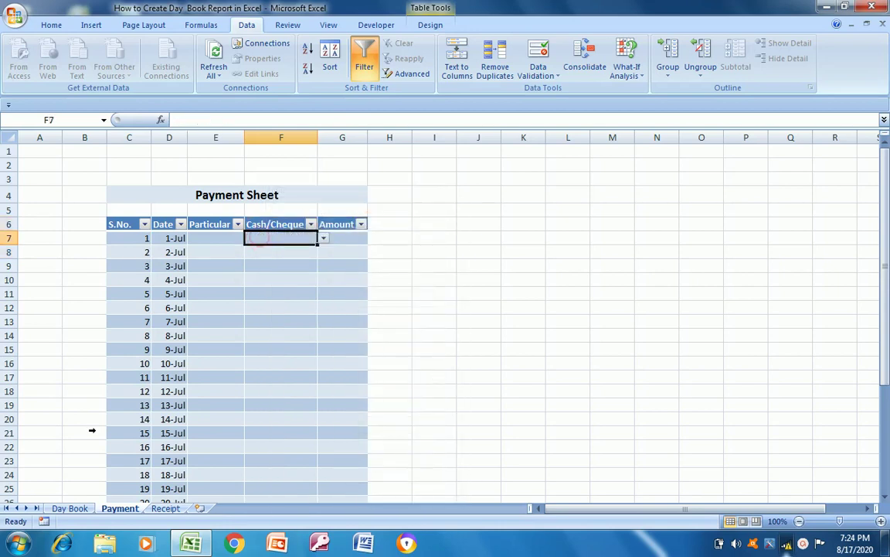
Add a Data Validation drop-down list with the source Cash,Cheque to the Receipt table's Cash/Cheque cells F7:F36
click(166, 508)
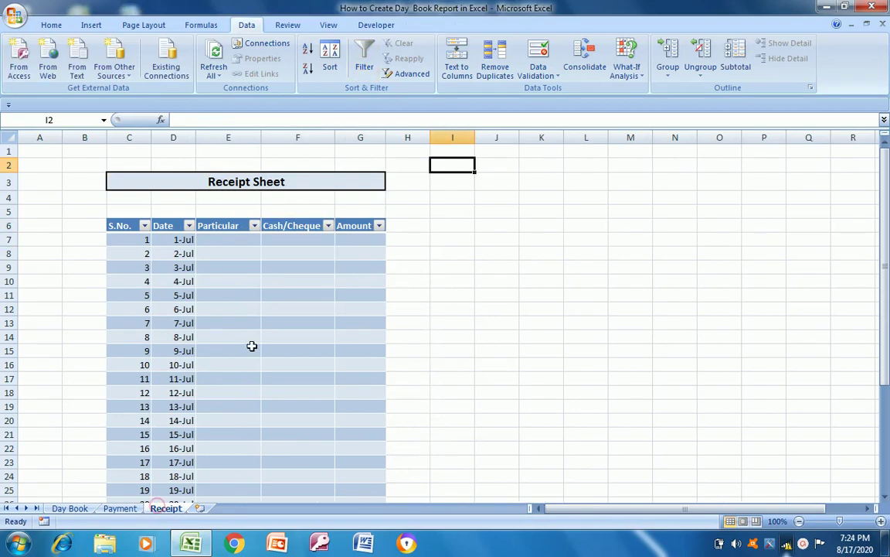
click(298, 243)
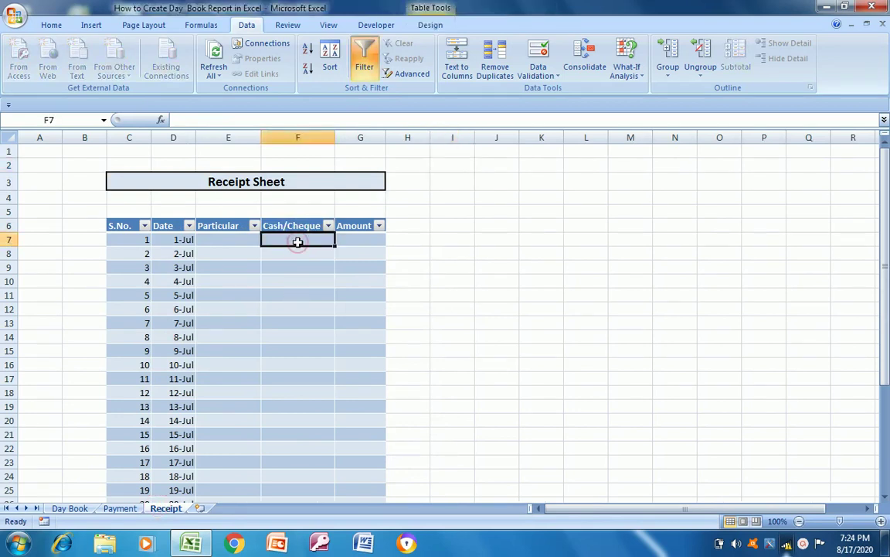
key(shift+Down)
key(shift+Down)
key(shift+Down)
key(shift+Down)
key(shift+Down)
key(shift+Down)
key(shift+Down)
key(shift+Down)
key(shift+Down)
key(shift+Down)
key(shift+Down)
key(shift+Down)
key(shift+Down)
key(shift+Down)
key(shift+Down)
key(shift+Down)
key(shift+Down)
key(shift+Down)
key(shift+Down)
key(shift+Down)
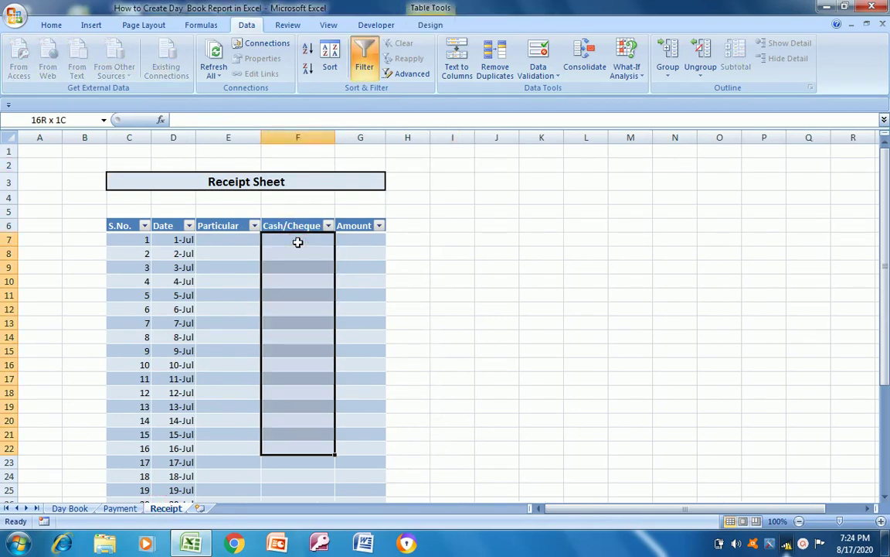
key(shift+Down)
key(shift+Down)
key(shift+Down)
key(shift+Down)
key(shift+Down)
key(shift+Down)
key(shift+Down)
key(shift+Down)
key(shift+Down)
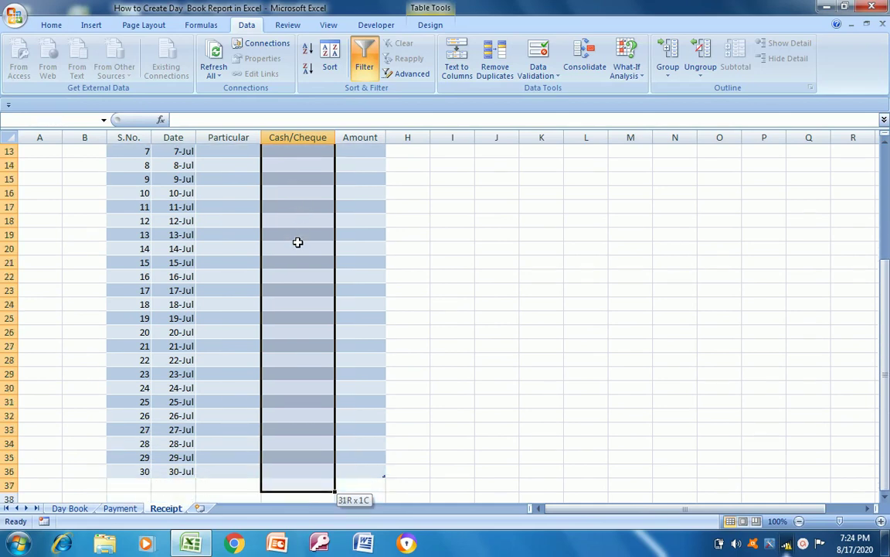
key(shift+Up)
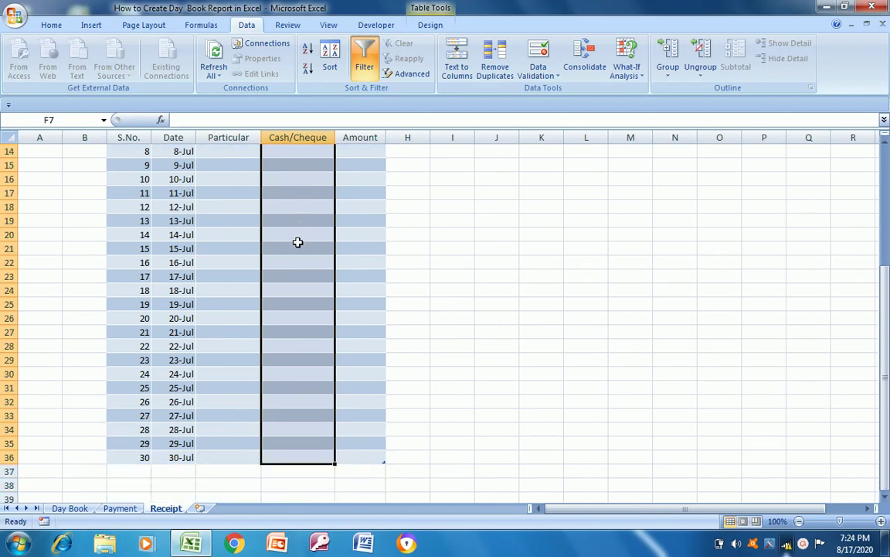
right_click(549, 99)
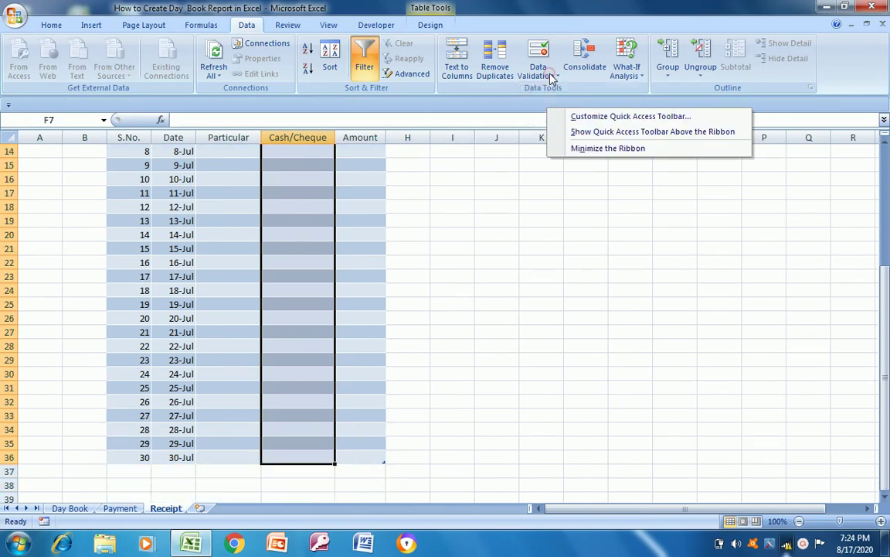
click(541, 69)
click(541, 69)
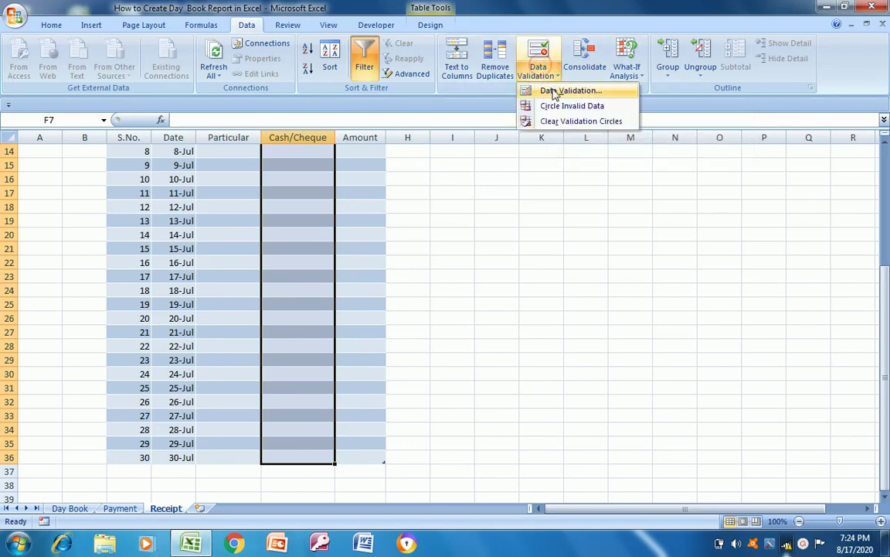
click(554, 89)
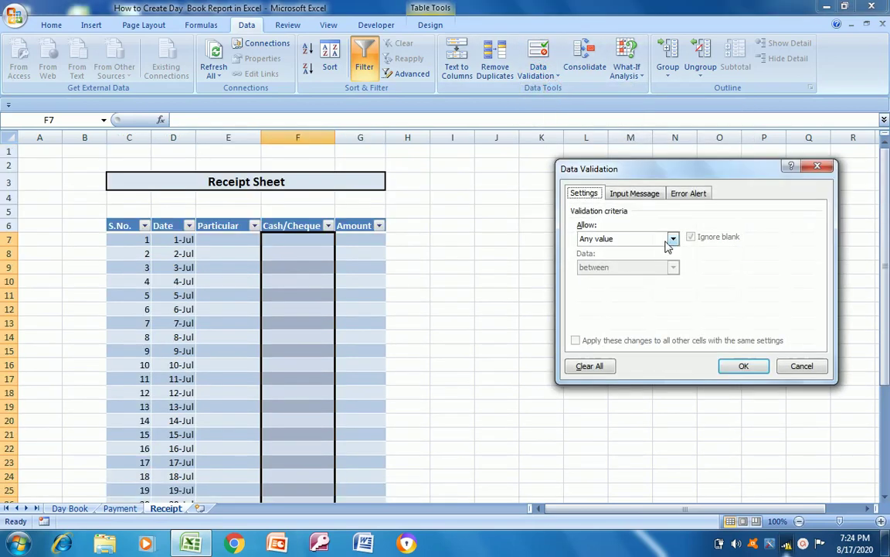
click(669, 241)
click(613, 281)
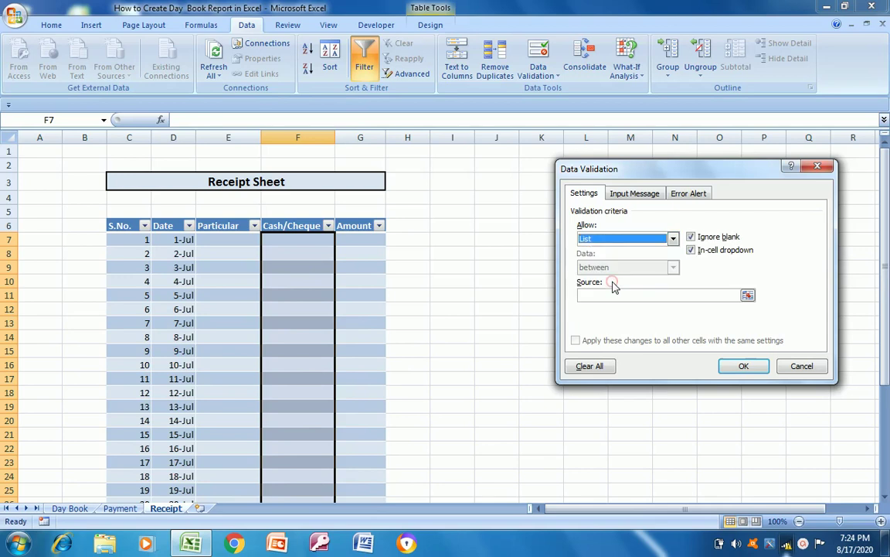
click(605, 294)
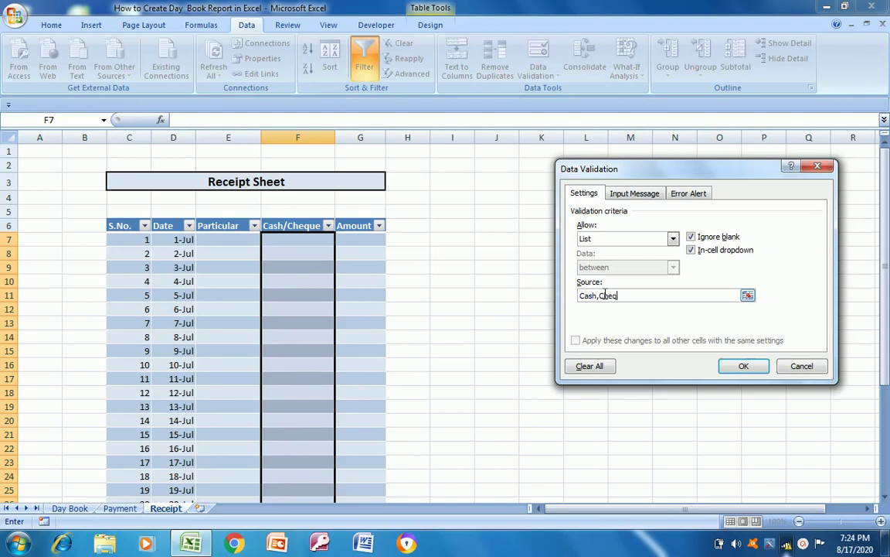
click(744, 365)
Add a thick box border around the whole Receipt table, cells C6:G36
click(376, 245)
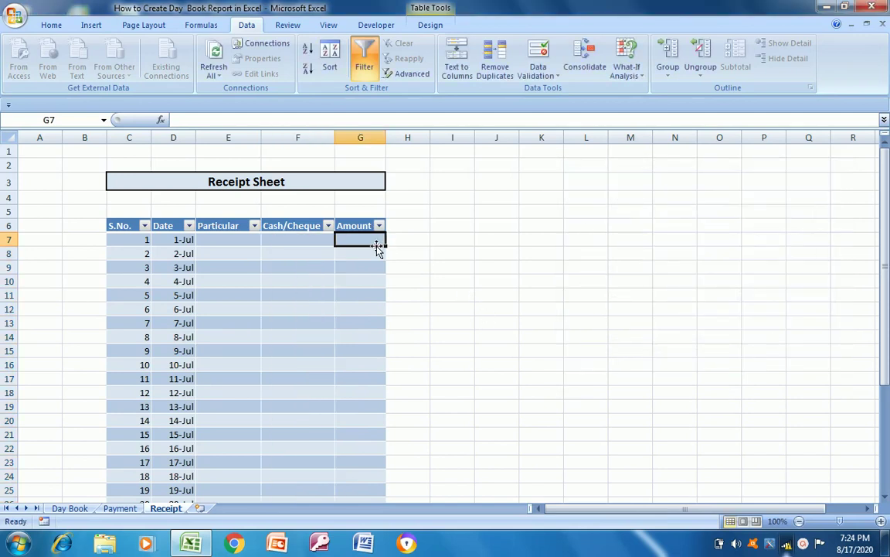
key(Up)
key(Up)
key(Left)
key(Left)
key(Left)
key(Down)
key(Left)
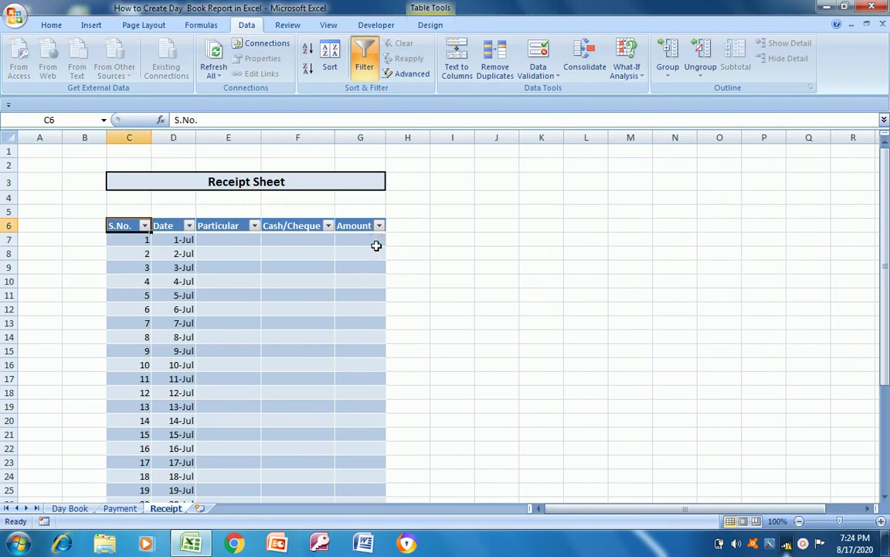
key(shift+Right)
key(shift+Right)
key(shift+Right)
key(shift+Right)
key(ctrl+shift+Down)
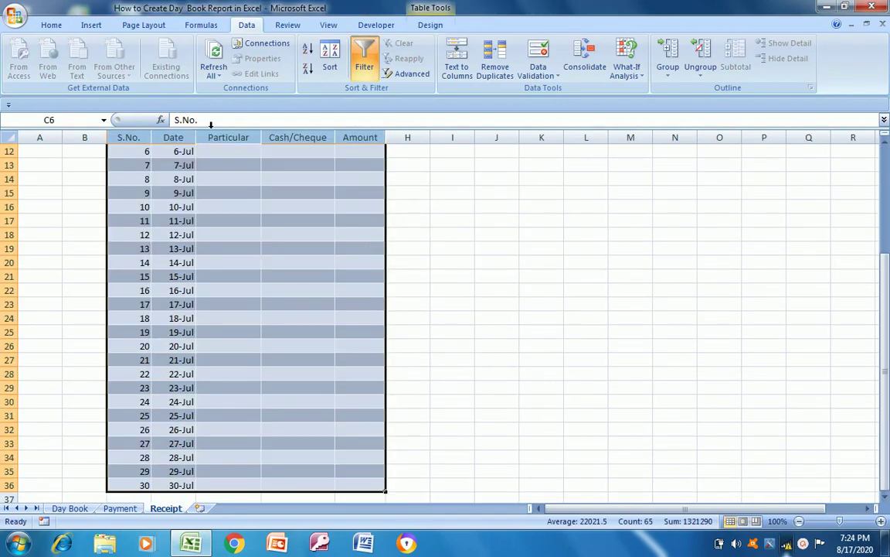
click(63, 28)
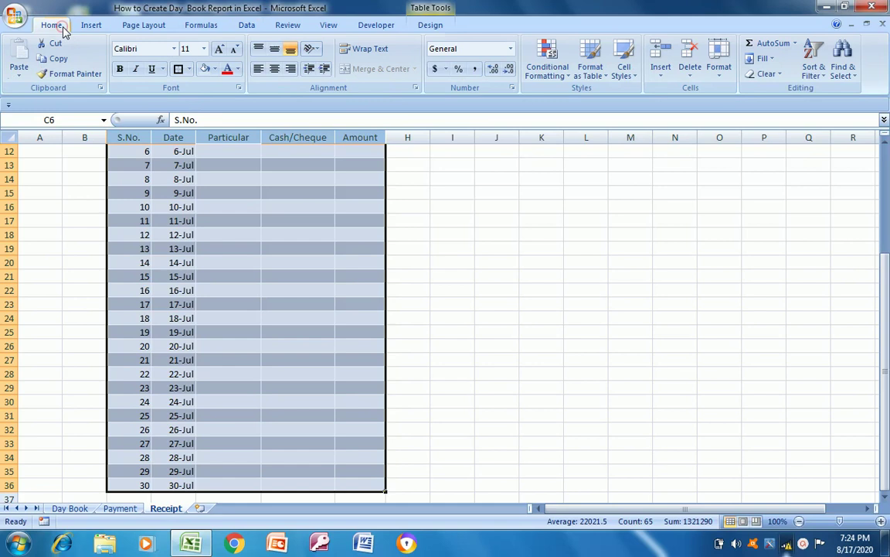
click(178, 70)
click(441, 238)
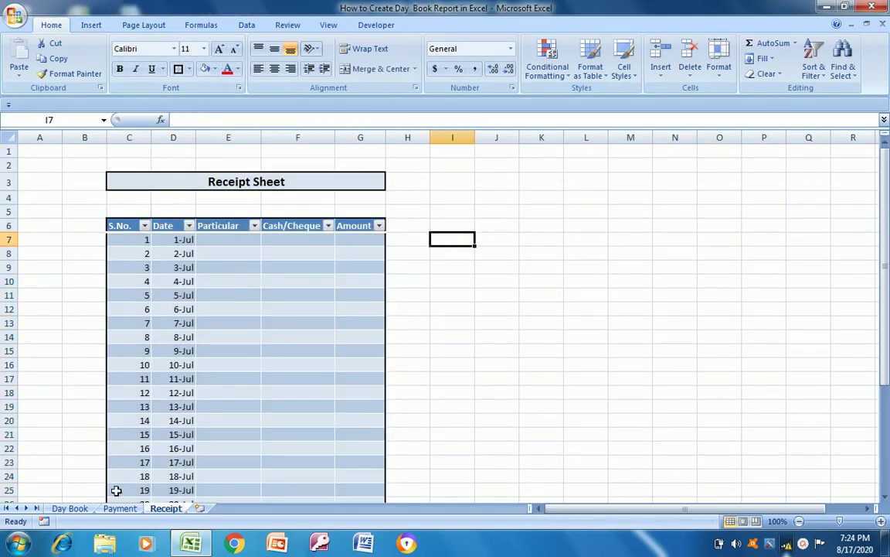
click(68, 508)
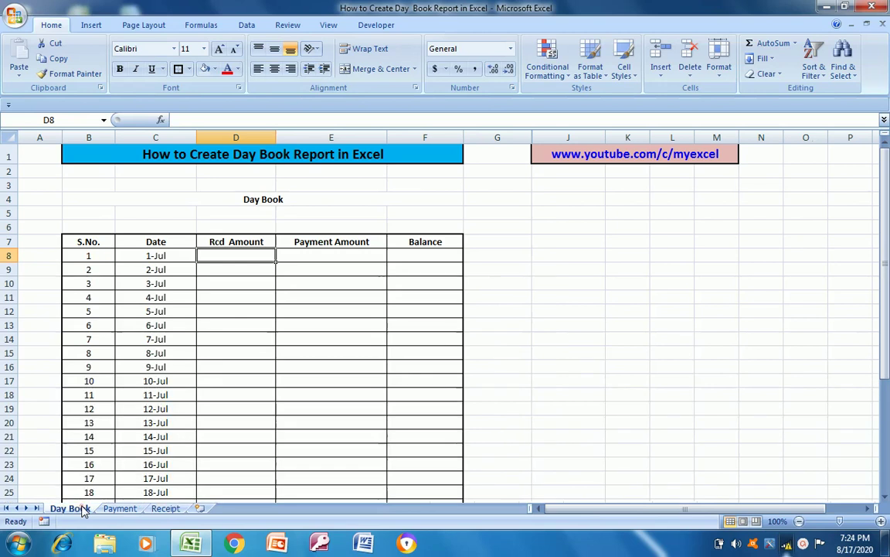
click(120, 508)
right_click(120, 508)
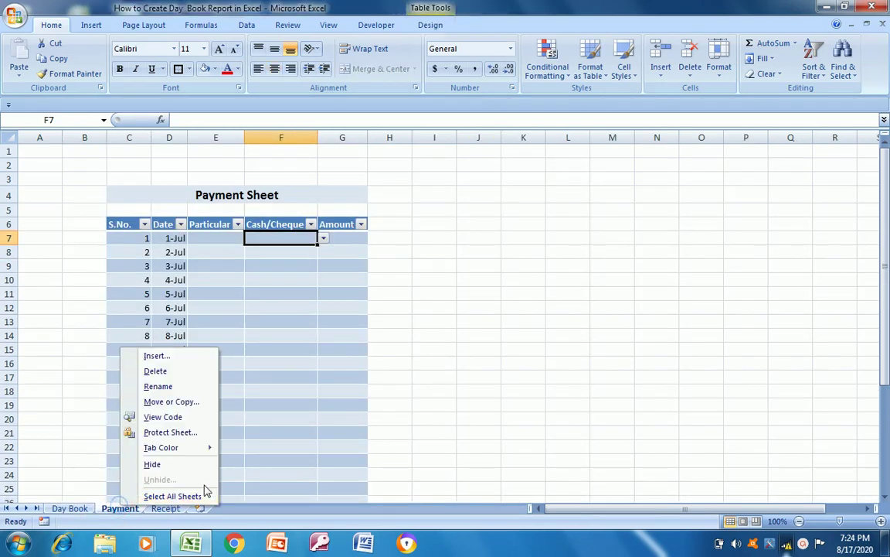
right_click(292, 473)
click(519, 295)
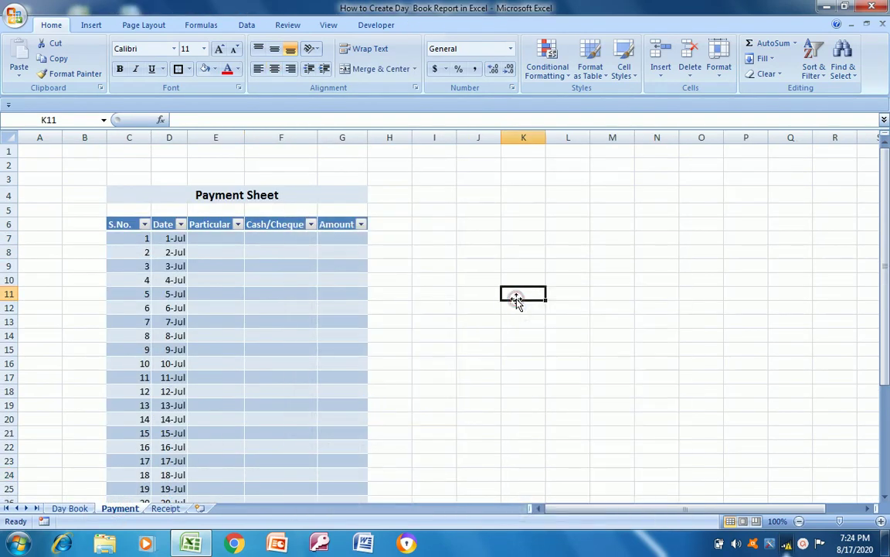
click(443, 254)
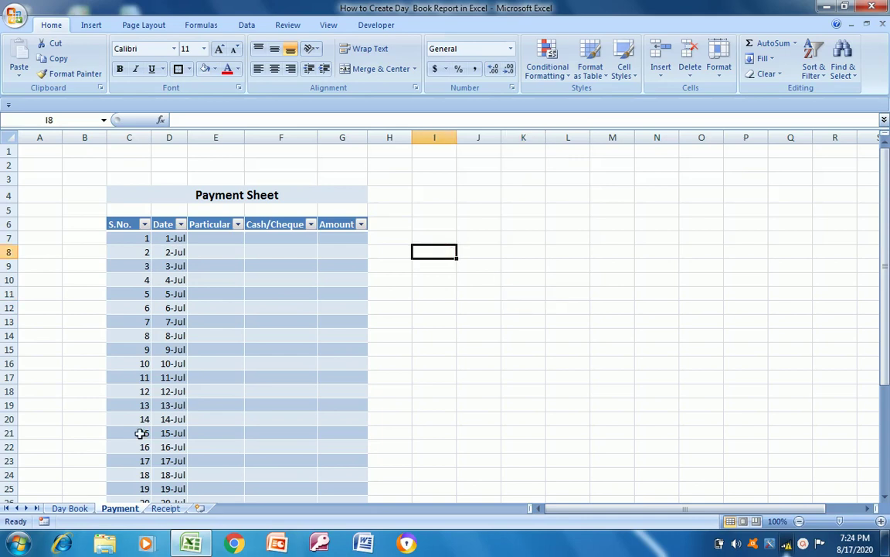
Start a SUMIF formula in Day Book cell D8, using the Receipt table's Date column as the range
click(71, 507)
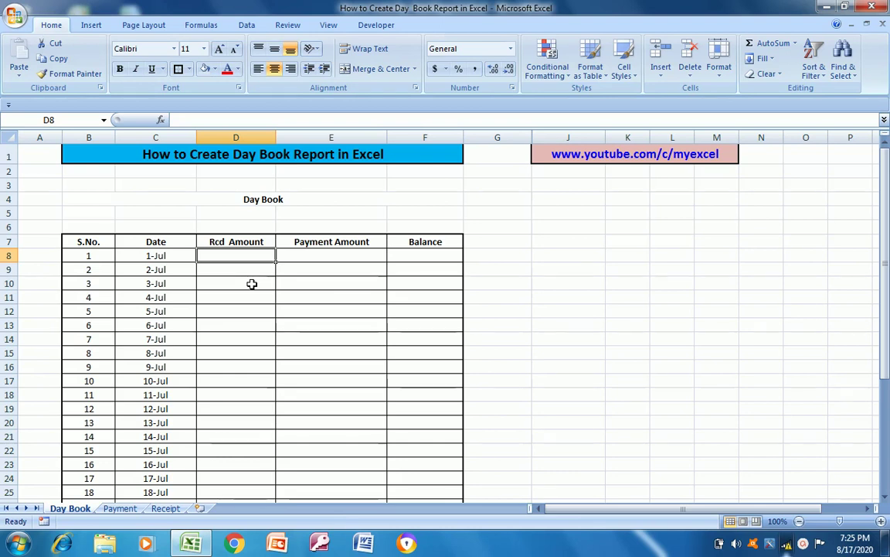
text(=s)
text(u)
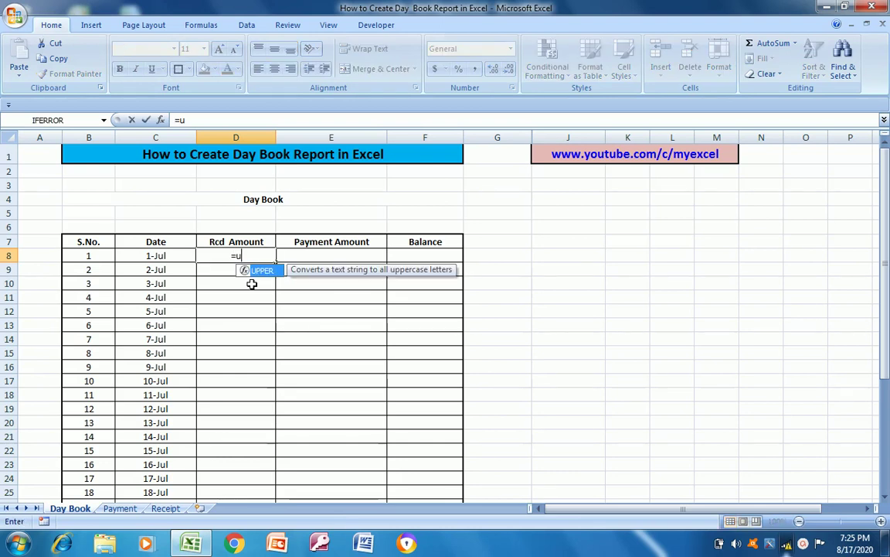
key(BackSpace)
text(sum)
click(252, 283)
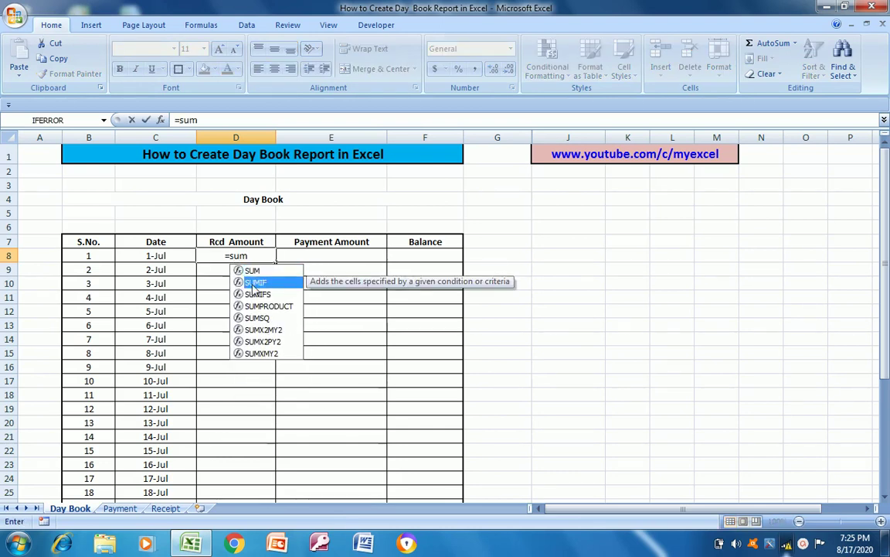
double_click(252, 283)
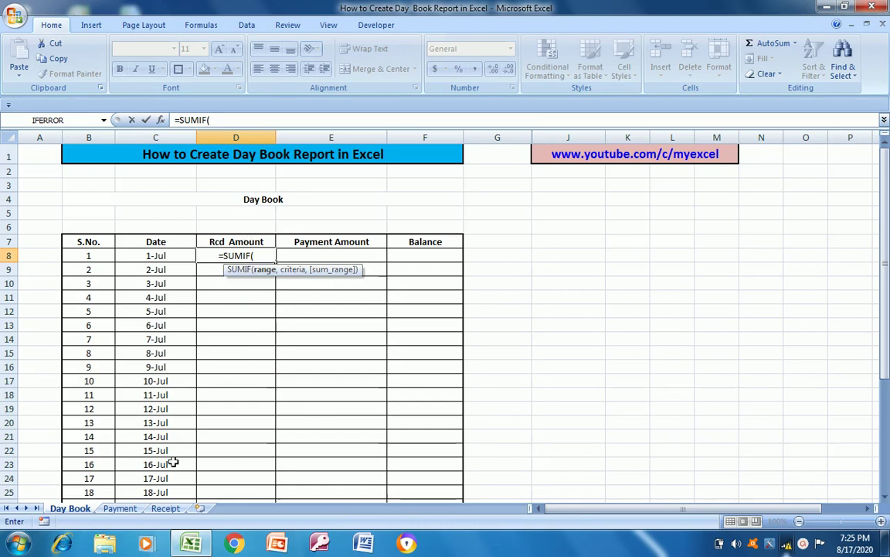
click(165, 508)
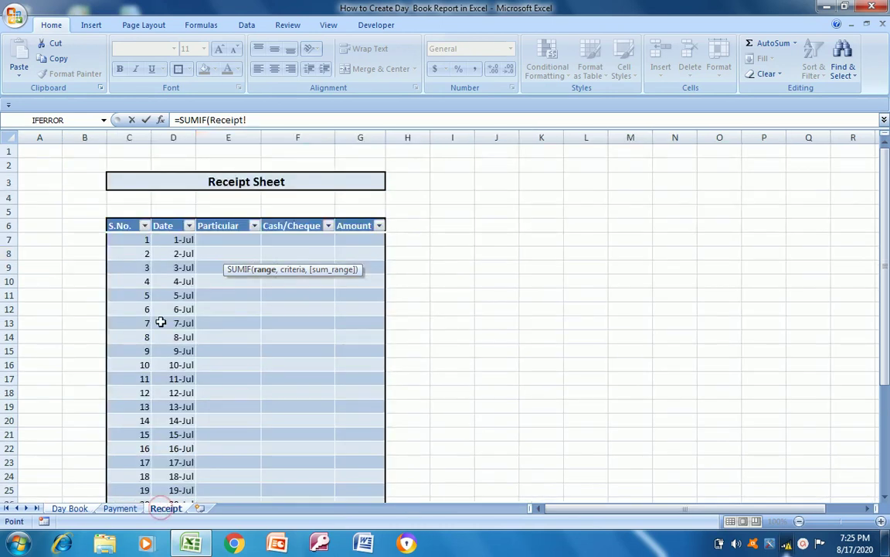
click(177, 240)
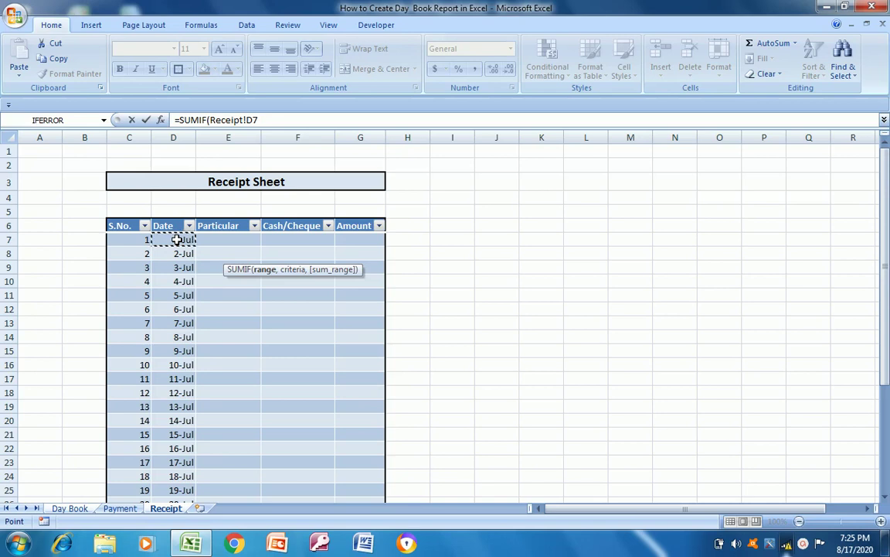
key(ctrl+shift+Down)
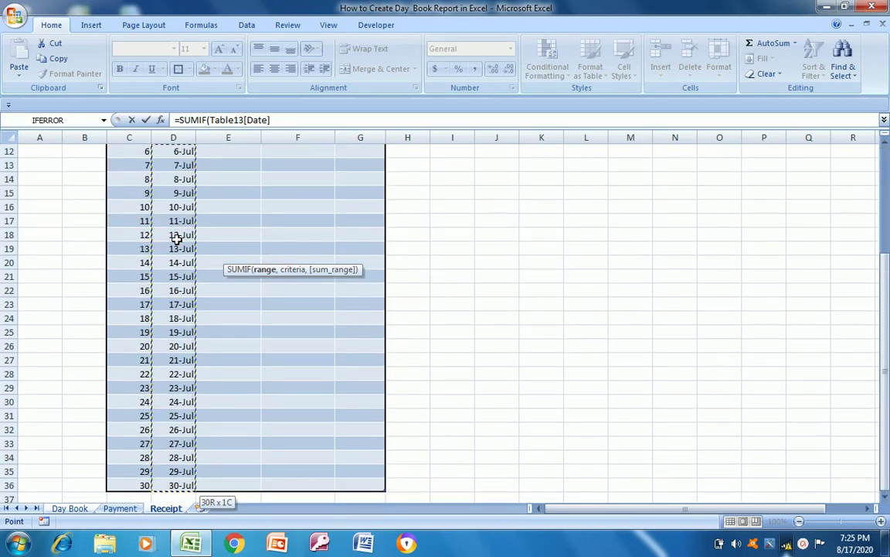
text(,)
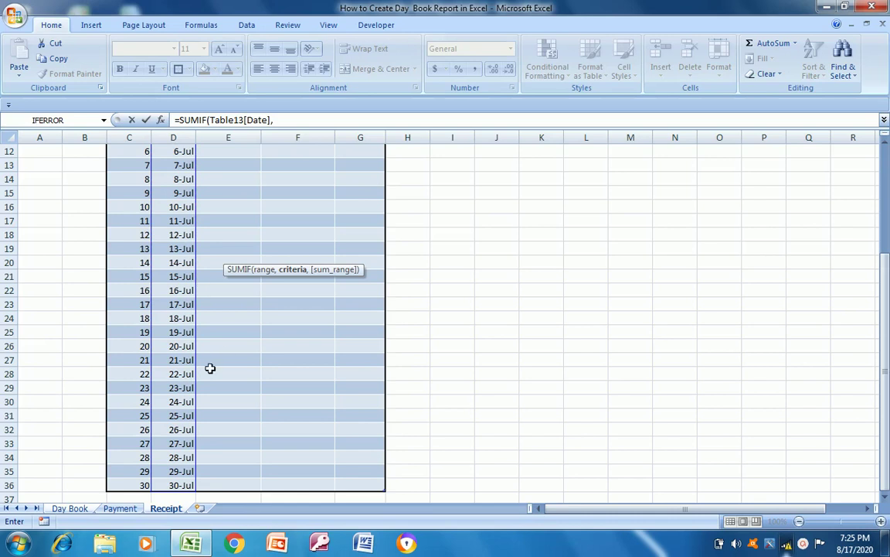
Set the SUMIF criteria to the Day Book date in cell C8
click(75, 510)
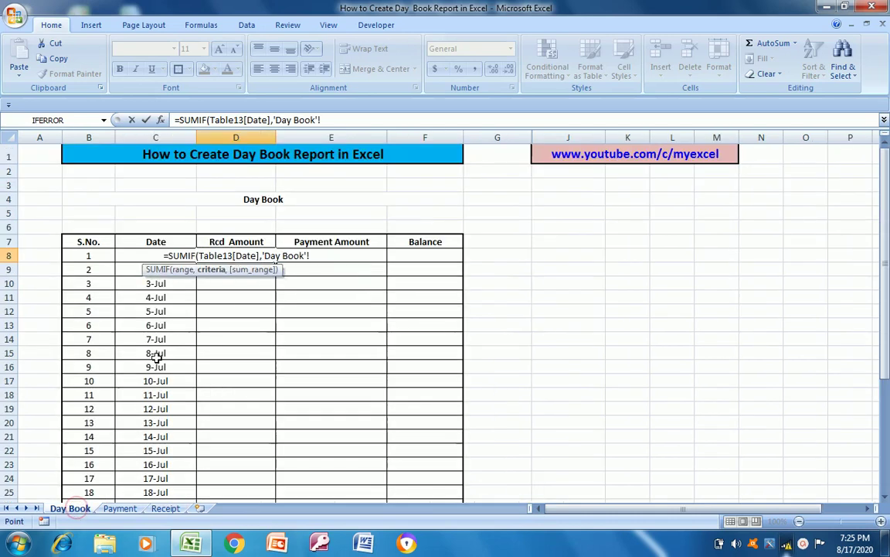
click(99, 262)
key(Right)
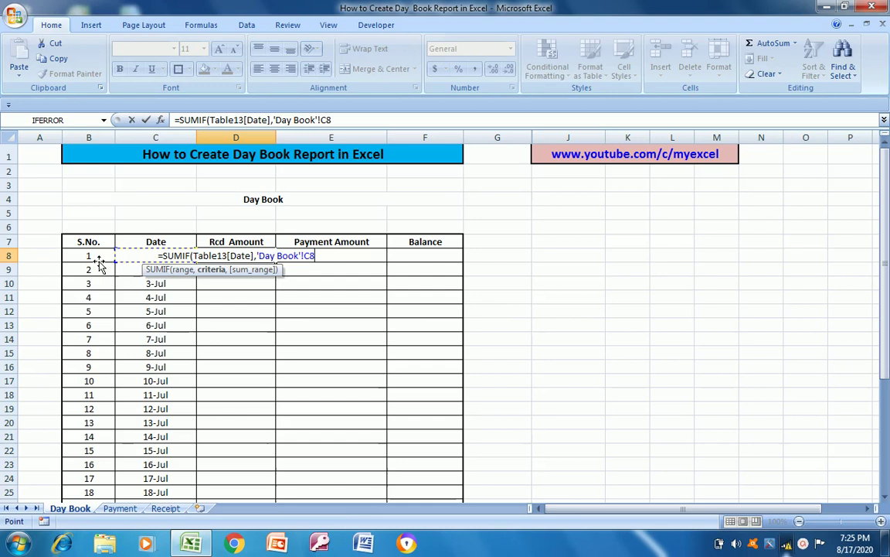
text(,)
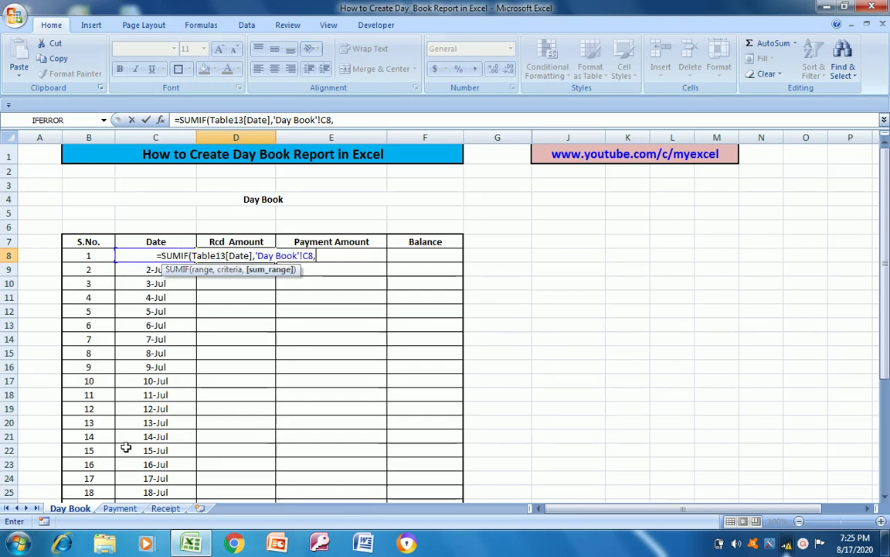
Use the Receipt table's Amount column as the SUMIF sum range and complete the D8 formula
click(165, 508)
click(294, 220)
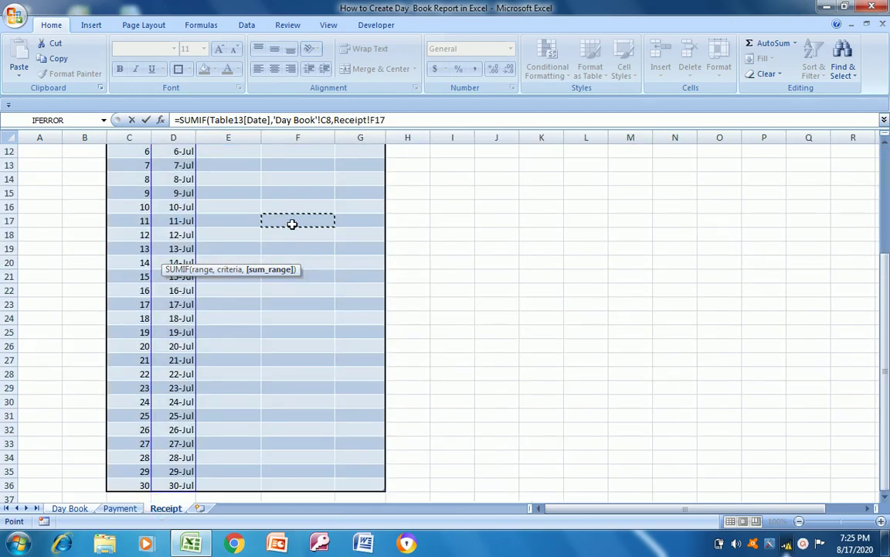
key(Up)
key(Up)
key(Up)
key(Up)
key(Up)
key(Up)
key(Up)
key(Up)
key(Up)
key(Up)
key(Up)
key(Up)
key(Down)
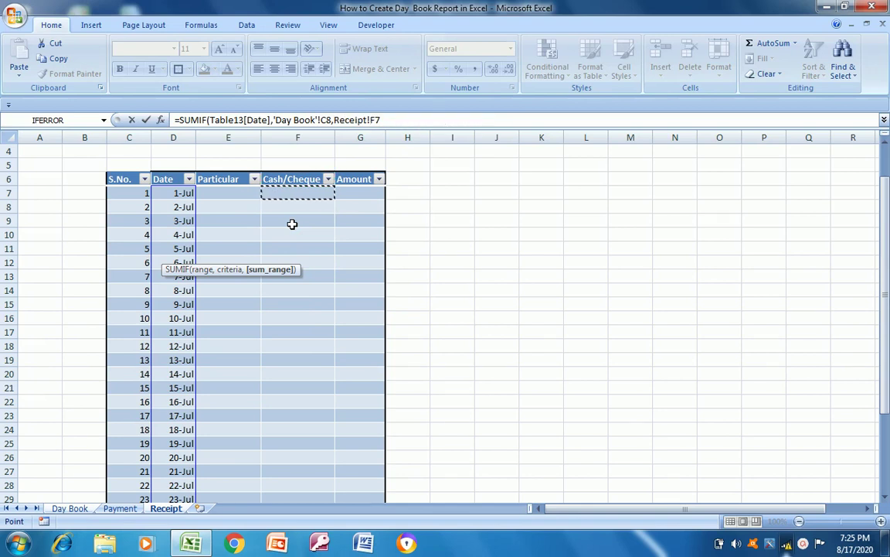
key(Right)
key(Down)
key(ctrl+shift+Down)
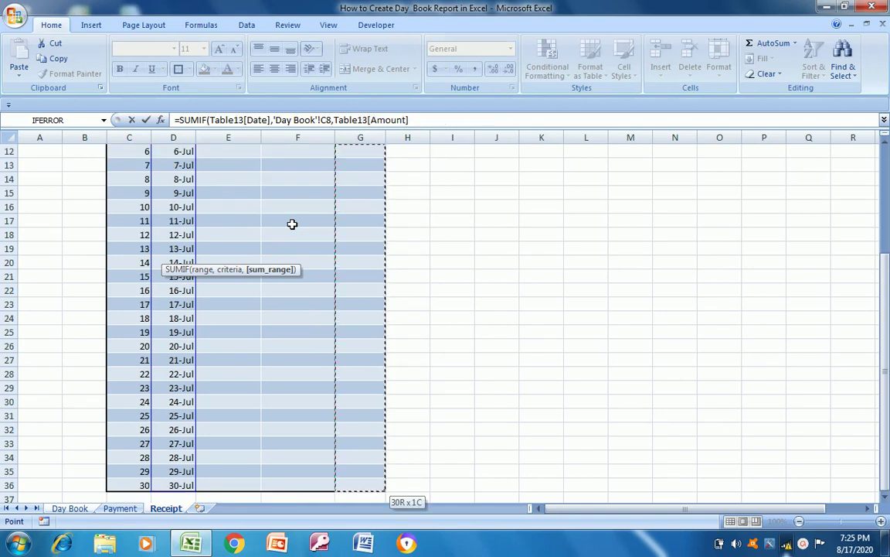
key(Return)
key(Up)
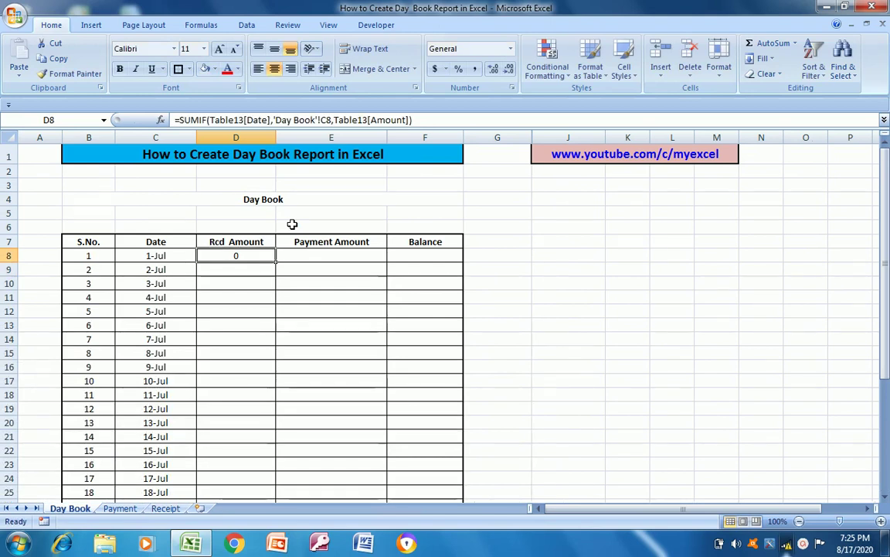
key(ctrl+c)
key(Left)
key(ctrl+Down)
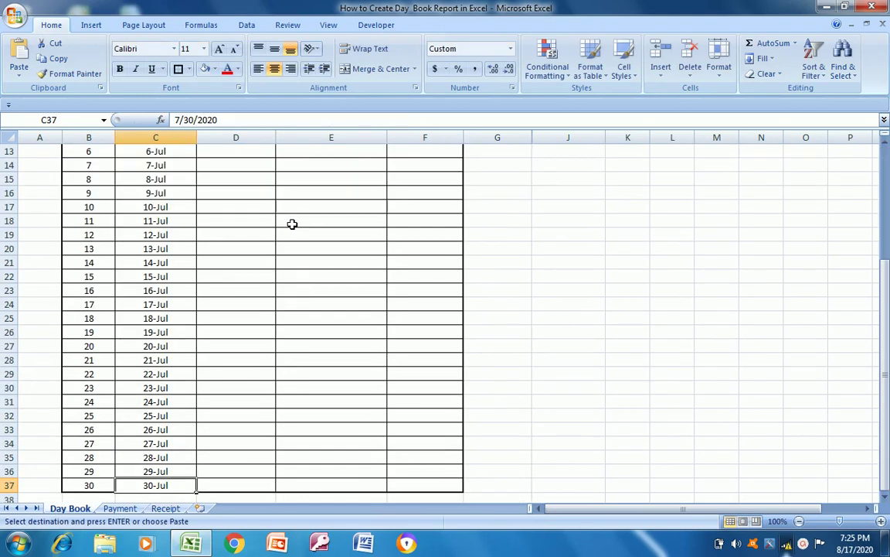
right_click(293, 225)
click(151, 317)
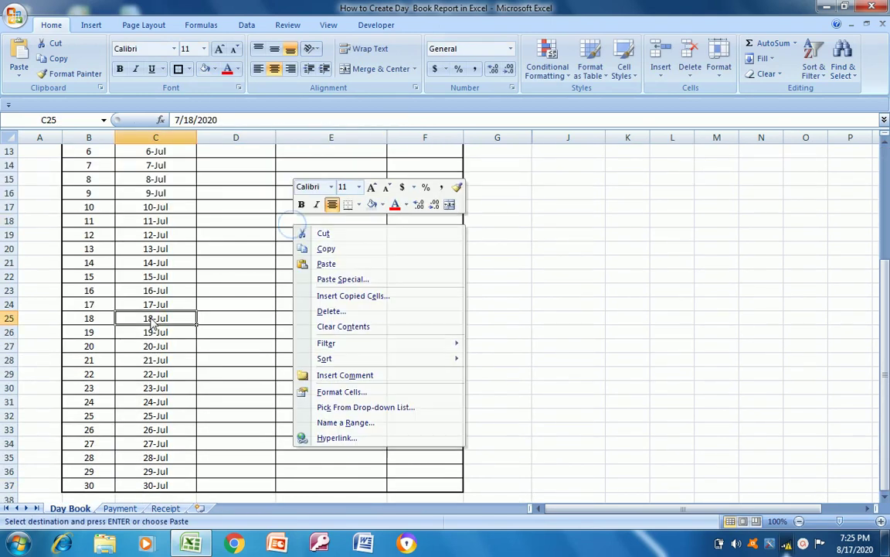
right_click(151, 318)
key(Escape)
key(Escape)
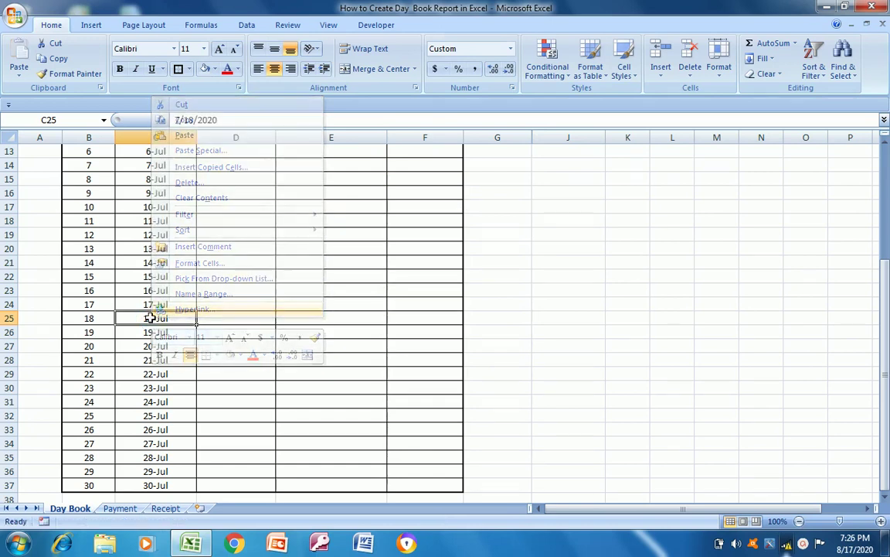
right_click(151, 317)
key(Escape)
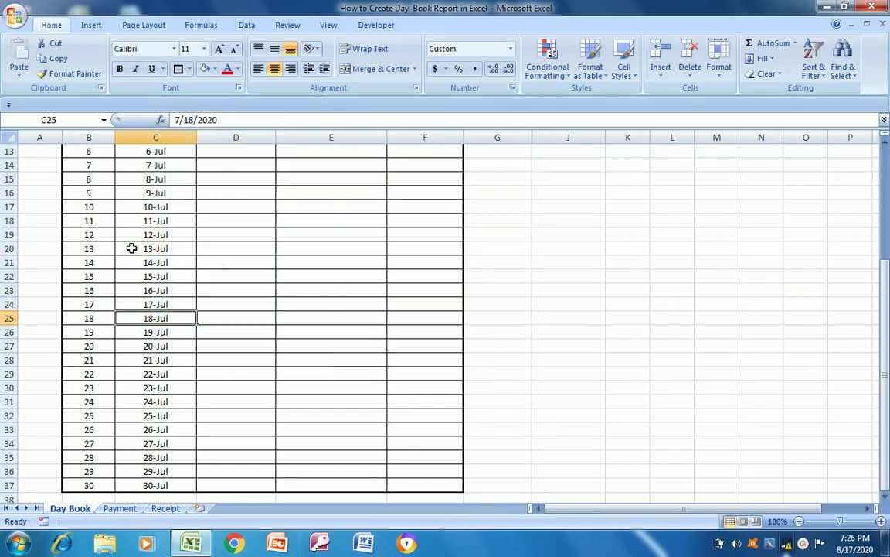
right_click(132, 248)
click(131, 248)
key(ctrl+Up)
scroll(131, 247, up, 2)
right_click(132, 247)
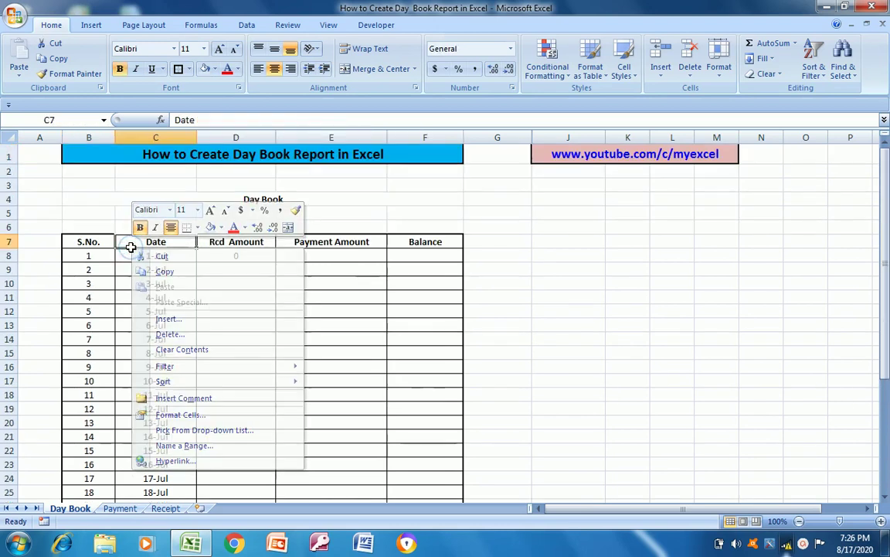
click(131, 246)
right_click(132, 247)
click(130, 246)
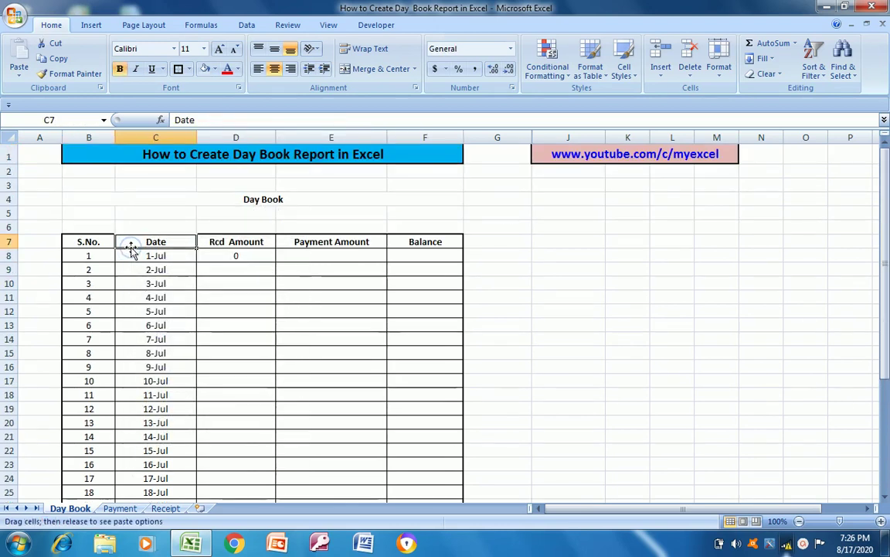
key(Right)
right_click(130, 248)
click(131, 249)
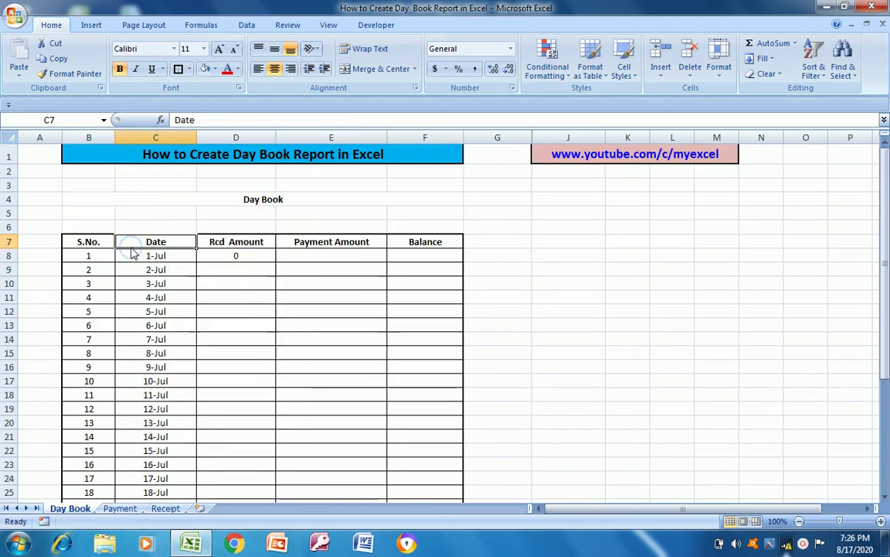
Start a SUMIF formula in Day Book cell E8, using the Payment table's Date column as the range
click(375, 250)
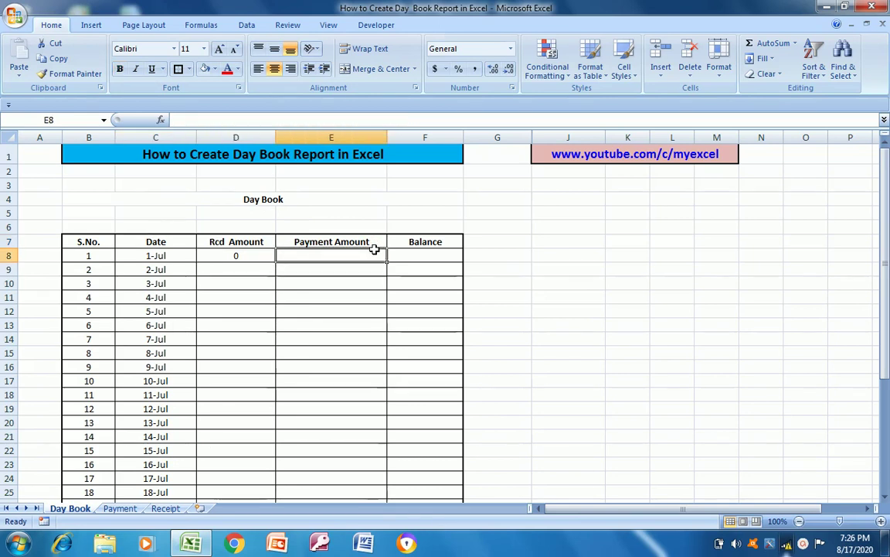
text(=sum)
key(Down)
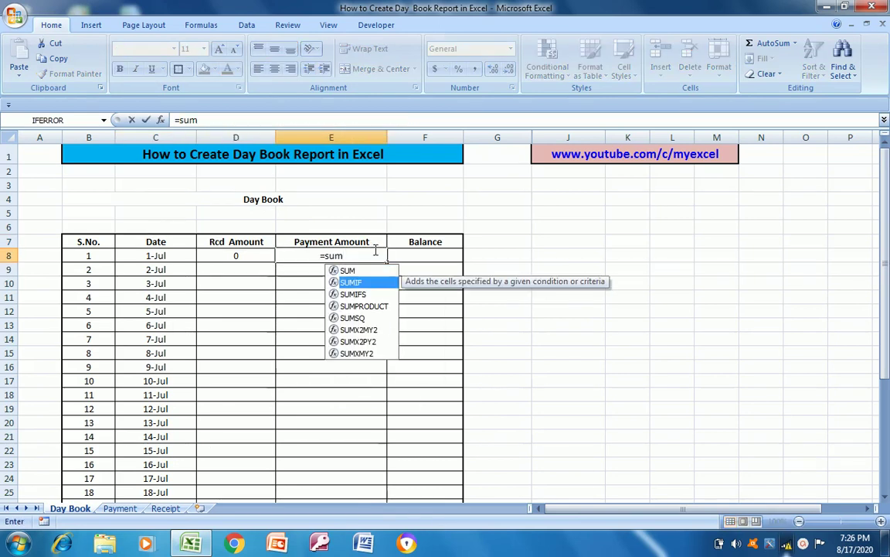
key(Tab)
right_click(376, 250)
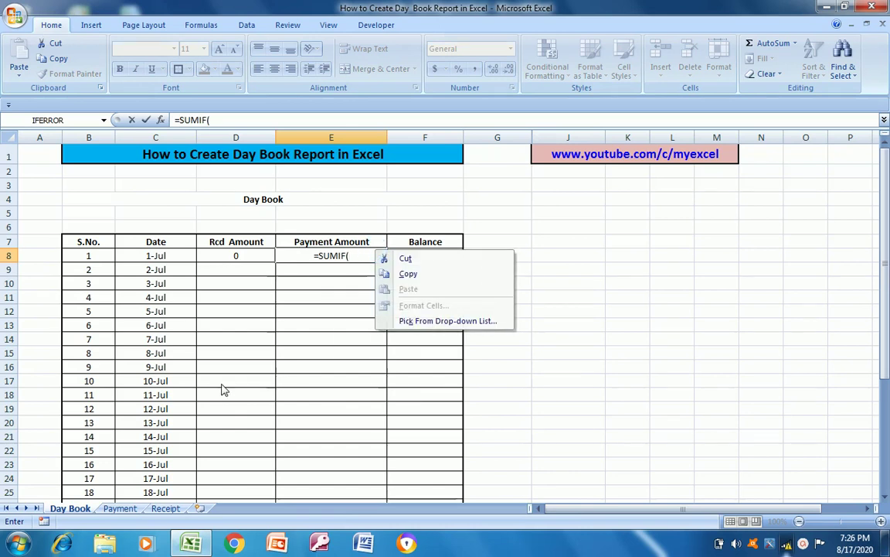
click(119, 509)
click(120, 508)
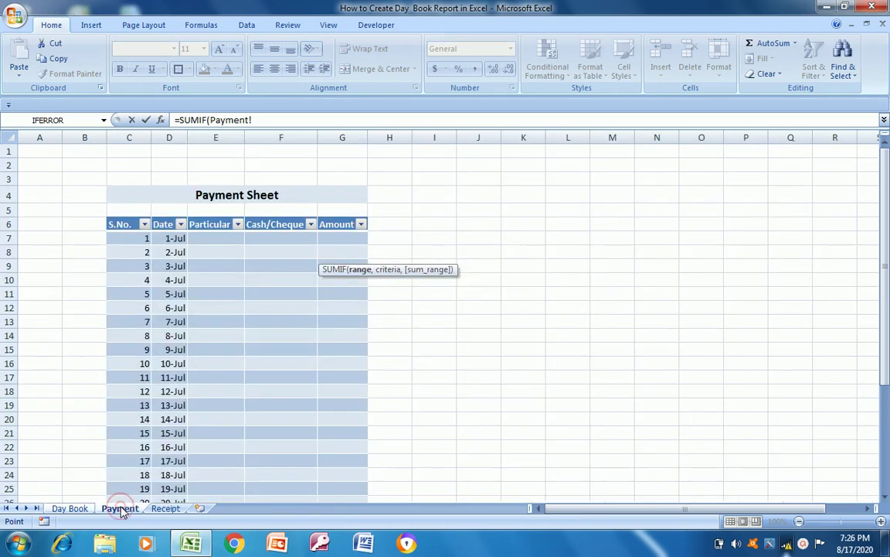
click(175, 238)
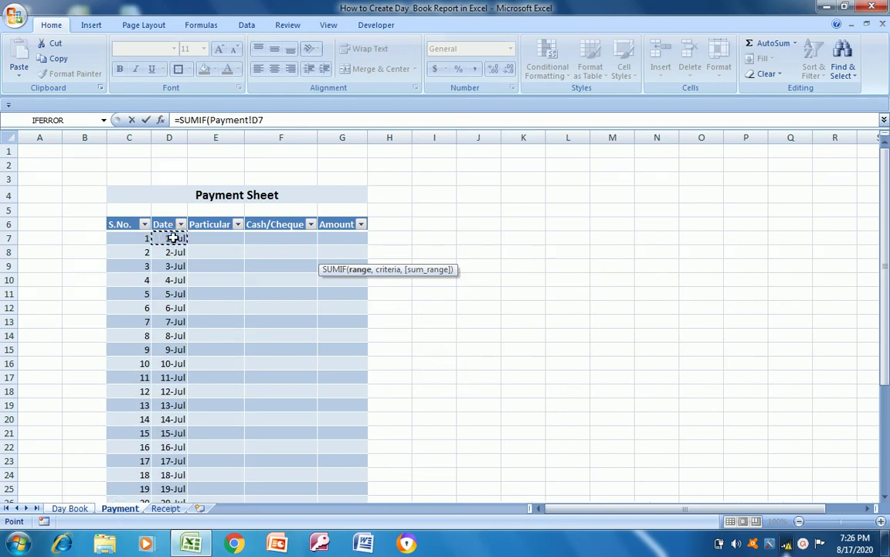
key(ctrl+shift+Down)
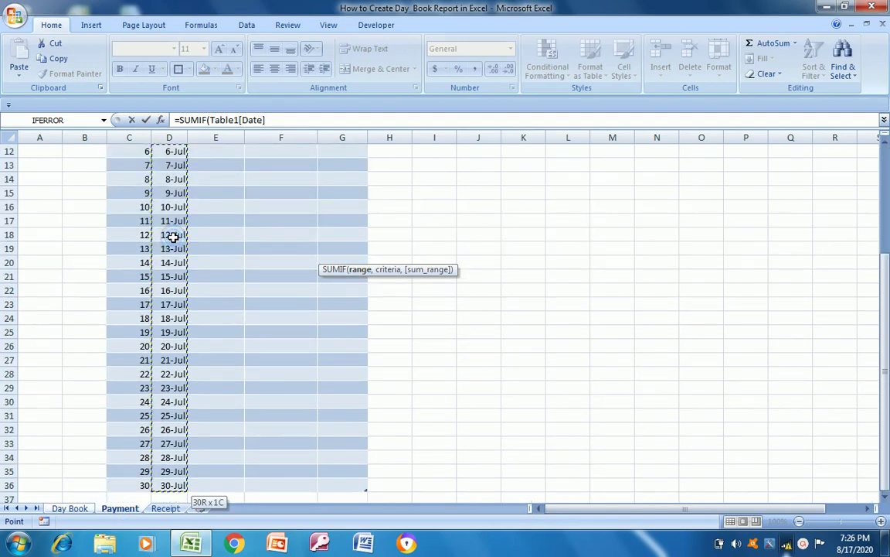
text(,)
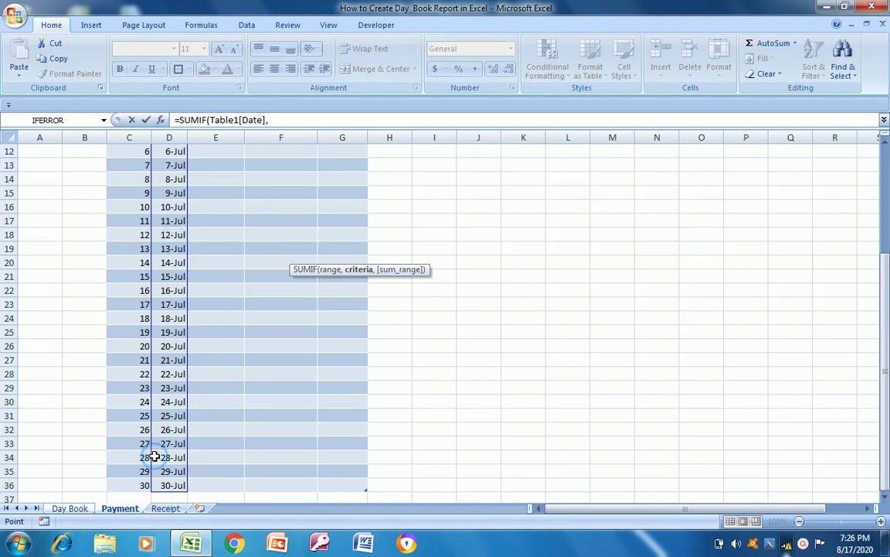
Set the criteria of the E8 SUMIF to the Day Book date in cell C8
click(68, 507)
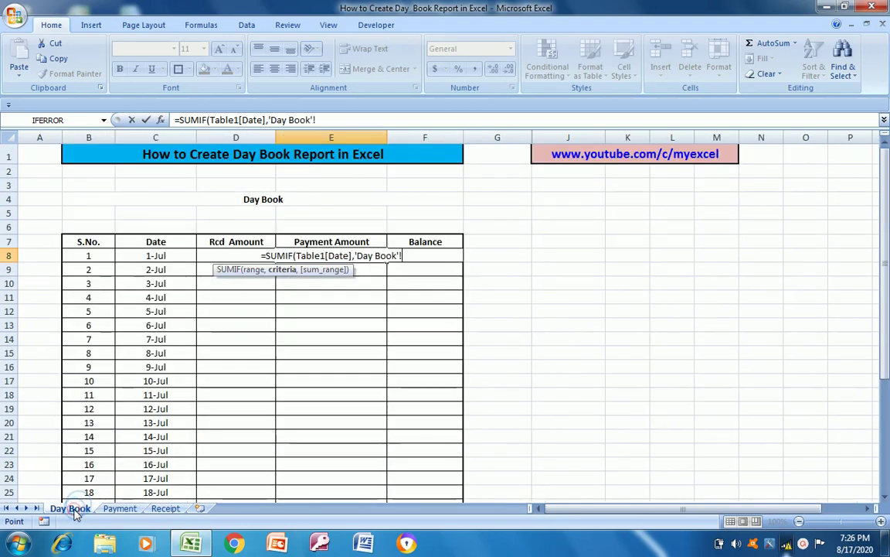
click(151, 256)
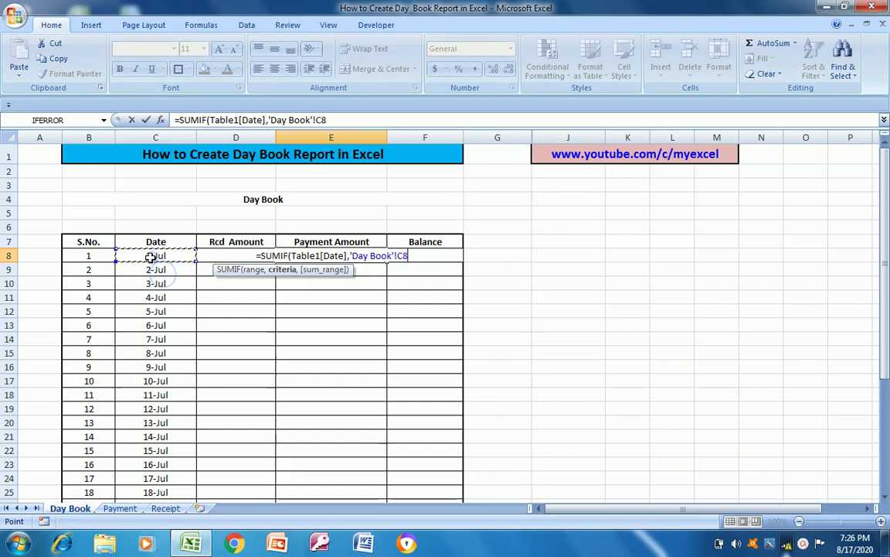
text(,)
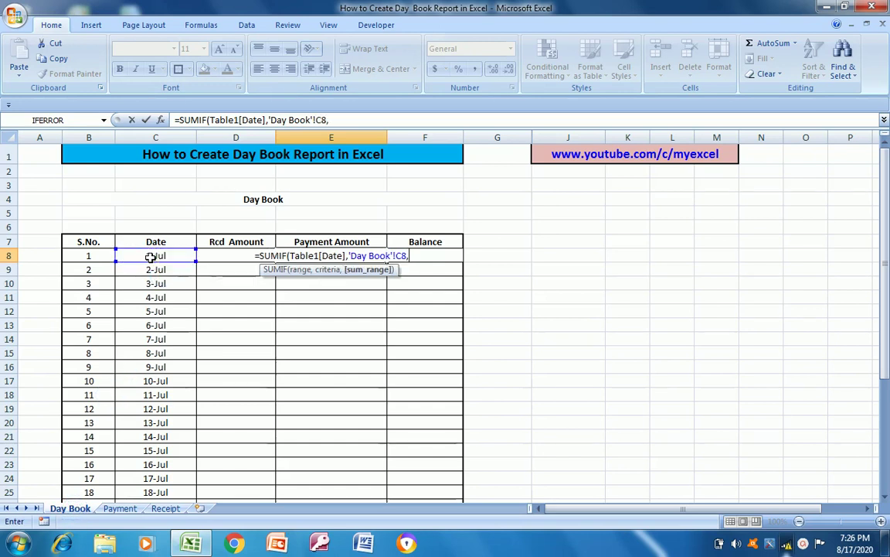
Use the Payment table's Amount column as the SUMIF sum range and complete the E8 formula
click(119, 508)
click(303, 193)
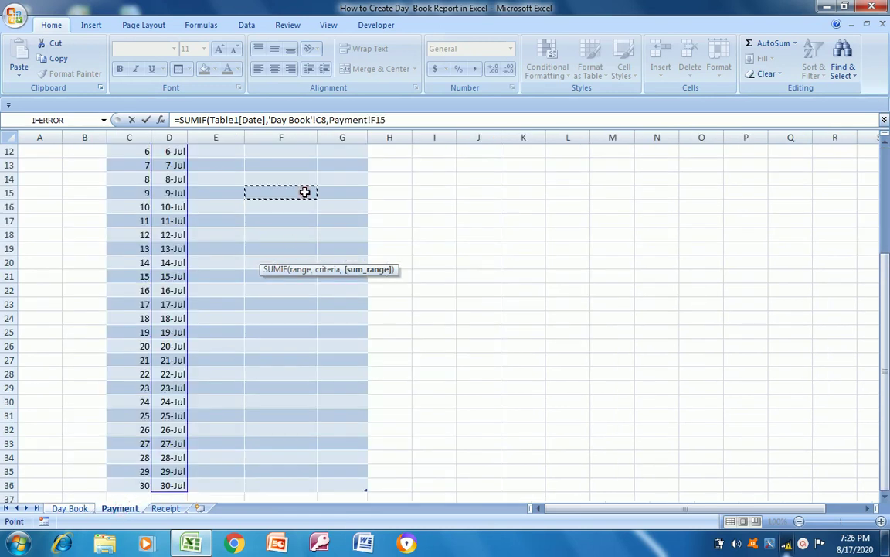
scroll(304, 193, up, 4)
click(304, 192)
key(Down)
key(Down)
key(Right)
key(Right)
key(Right)
key(Down)
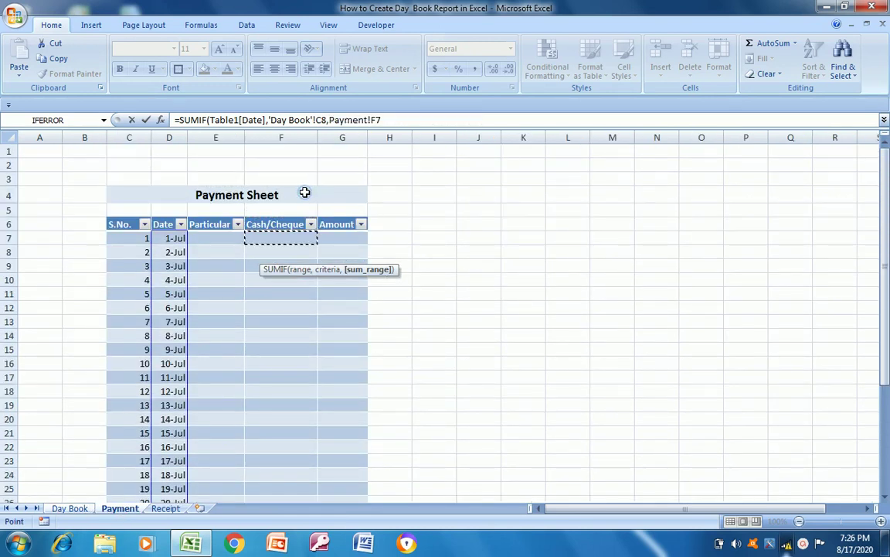
key(Right)
key(ctrl+shift+Down)
key(Return)
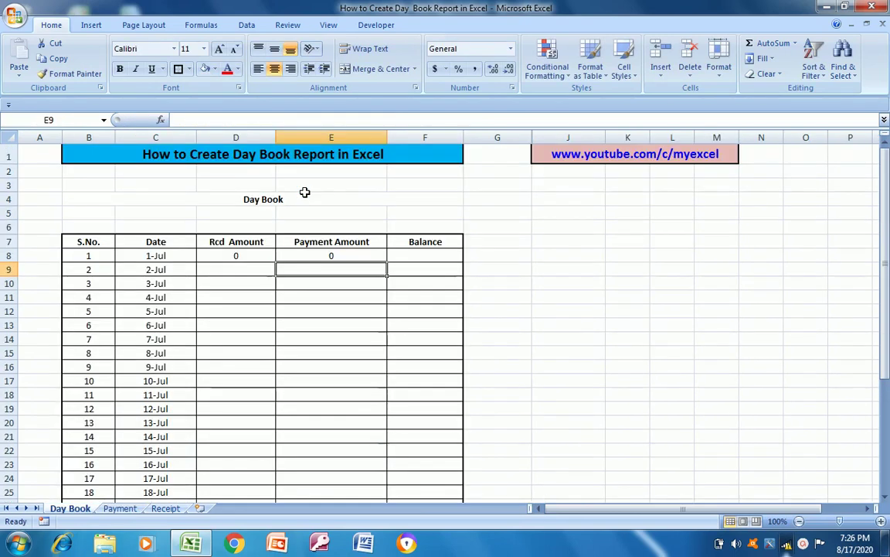
key(Up)
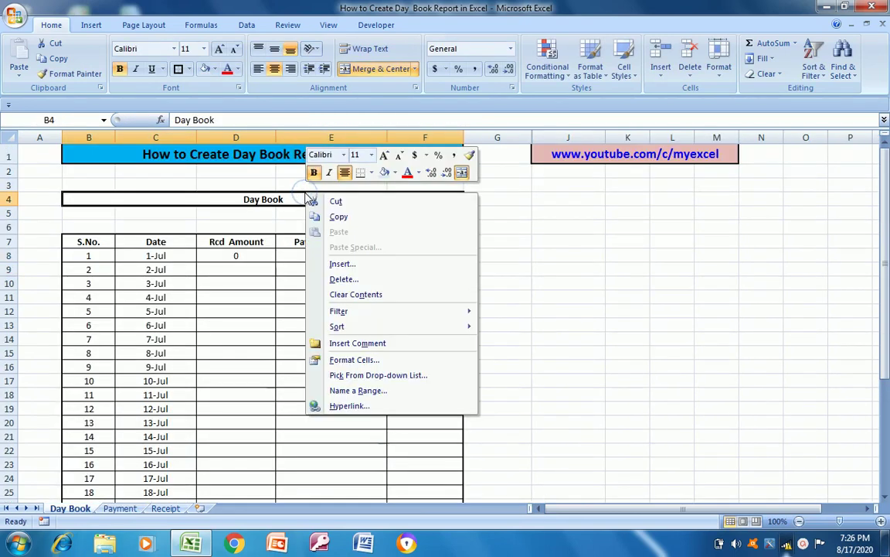
drag(306, 193, 548, 278)
right_click(547, 277)
click(581, 248)
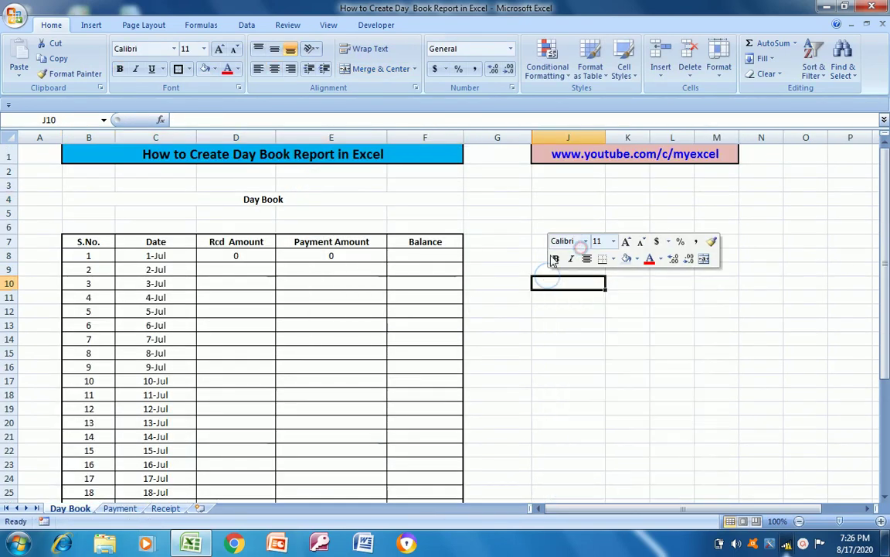
click(492, 266)
key(Up)
key(Left)
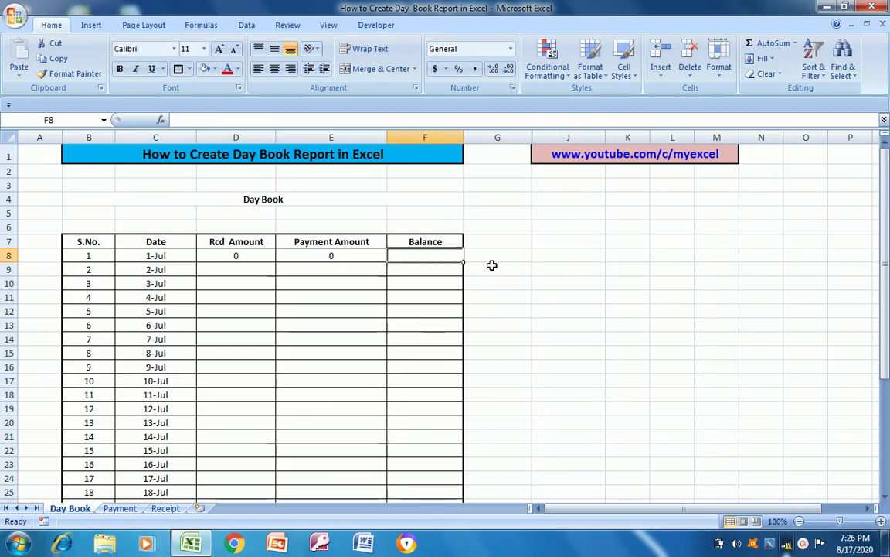
key(Left)
key(Left)
key(ctrl+c)
key(Down)
key(shift+Down)
key(shift+Down)
key(shift+Down)
key(shift+Down)
key(shift+Down)
key(shift+Down)
key(shift+Down)
key(shift+Down)
key(shift+Down)
key(shift+Down)
key(shift+Down)
key(shift+Down)
key(shift+Down)
key(shift+Down)
key(shift+Down)
key(shift+Down)
key(shift+Down)
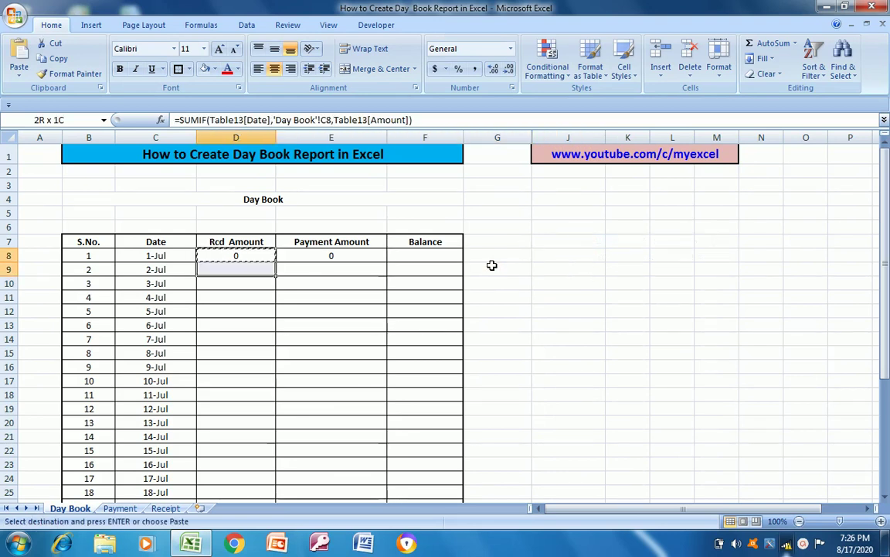
key(shift+Down)
key(shift+Down)
key(shift+Down)
key(shift+Down)
key(shift+Down)
right_click(491, 266)
key(Down)
key(Down)
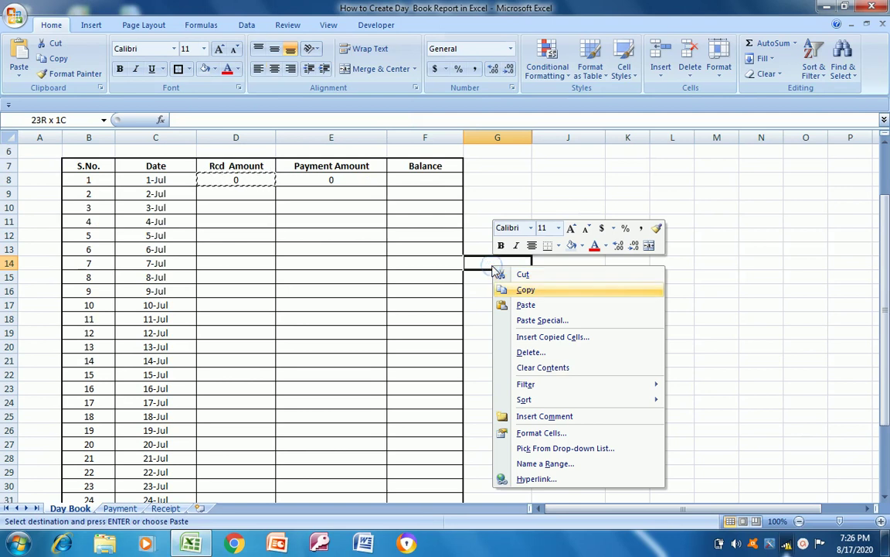
key(Escape)
key(Escape)
key(Down)
Copy the Rcd Amount and Payment Amount formulas from D8:E8 down through row 37 of the Day Book
key(Up)
key(Up)
key(Up)
key(Up)
key(Up)
key(Up)
key(Up)
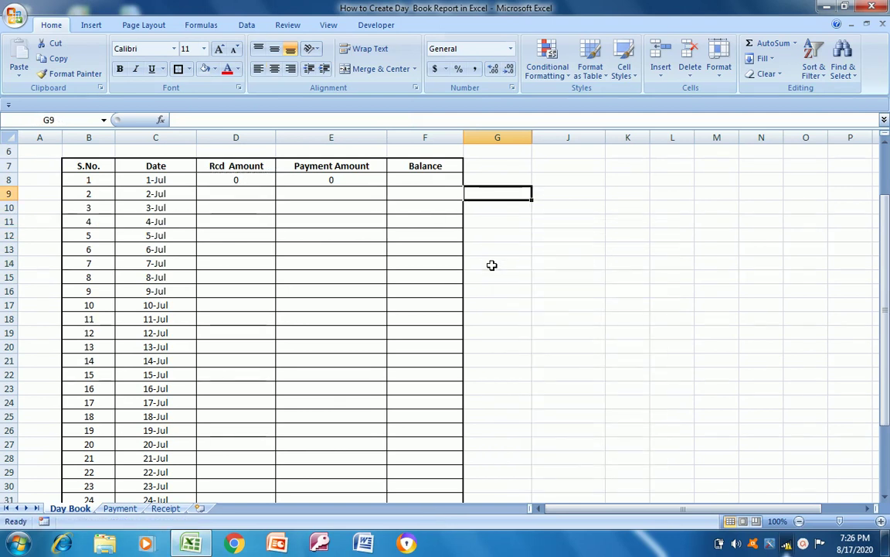
key(Left)
key(Left)
key(Left)
key(shift+Right)
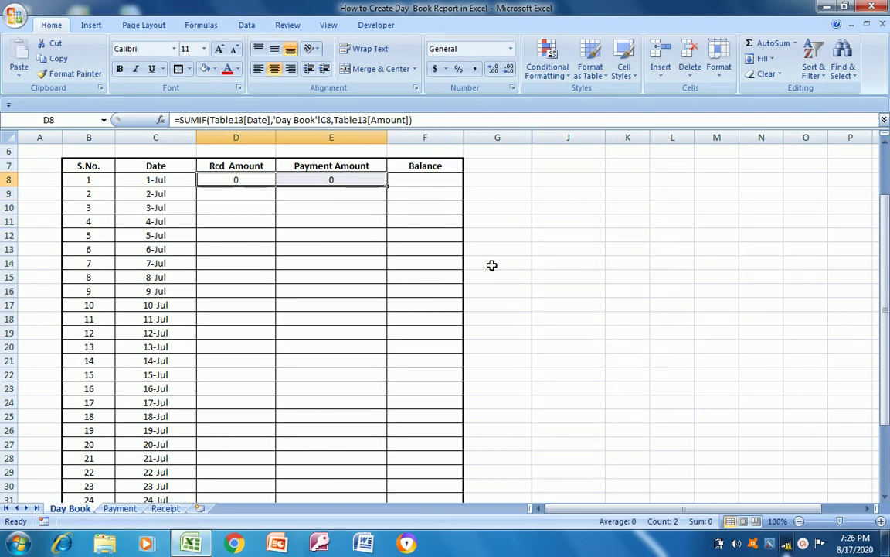
key(ctrl+c)
key(shift+Down)
key(shift+Down)
key(ctrl+c)
key(shift+Down)
key(shift+Down)
key(shift+Down)
key(shift+Down)
key(shift+Down)
key(shift+Down)
key(shift+Down)
key(shift+Down)
key(shift+Down)
key(shift+Down)
key(shift+Down)
key(shift+Down)
key(shift+Down)
key(shift+Down)
key(shift+Down)
key(shift+Down)
key(shift+Down)
key(shift+Down)
key(shift+Down)
key(shift+Down)
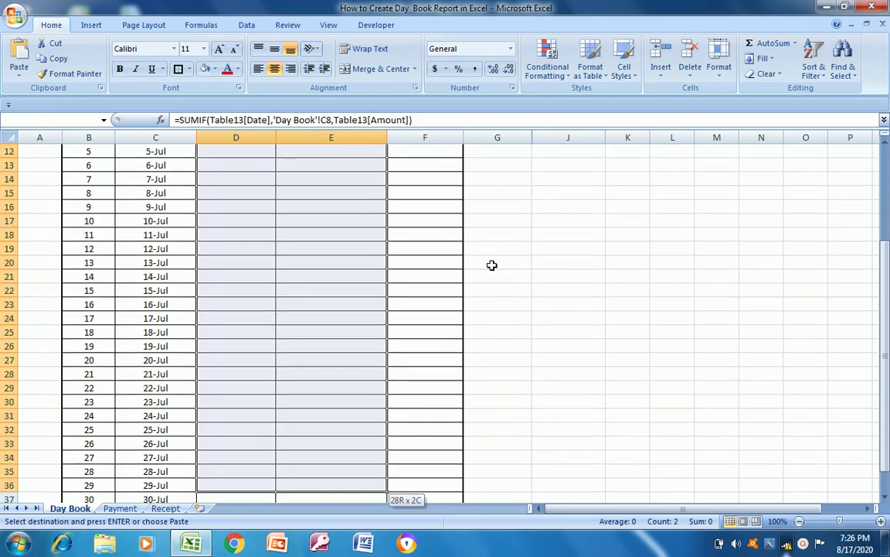
scroll(492, 265, up, 5)
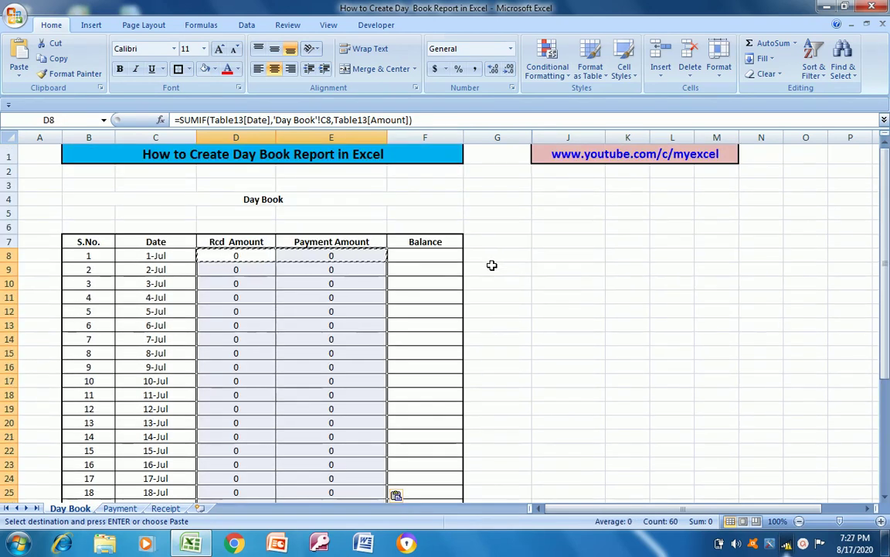
right_click(449, 259)
key(Escape)
key(Escape)
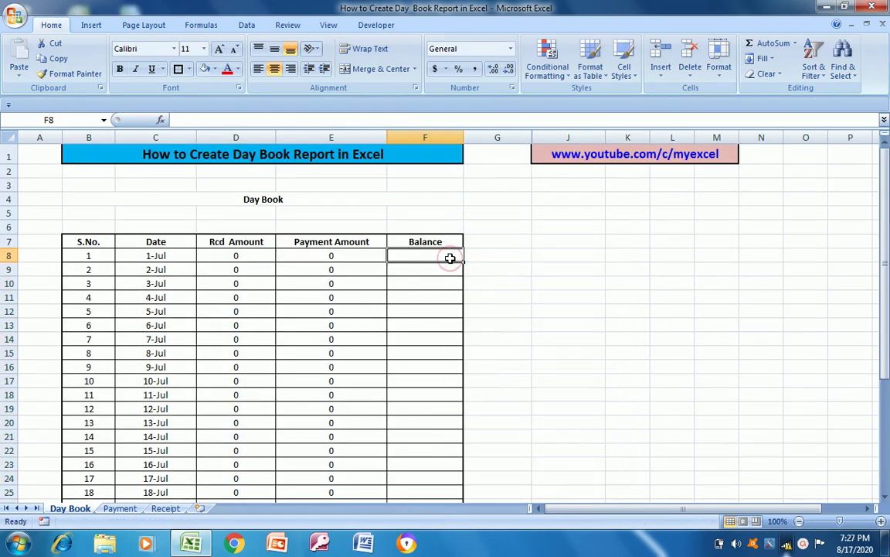
click(591, 246)
right_click(593, 251)
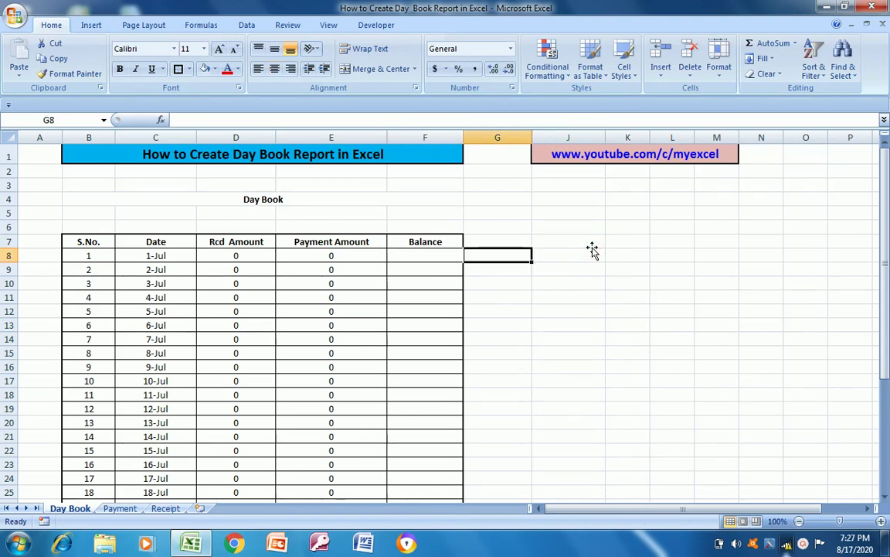
key(Escape)
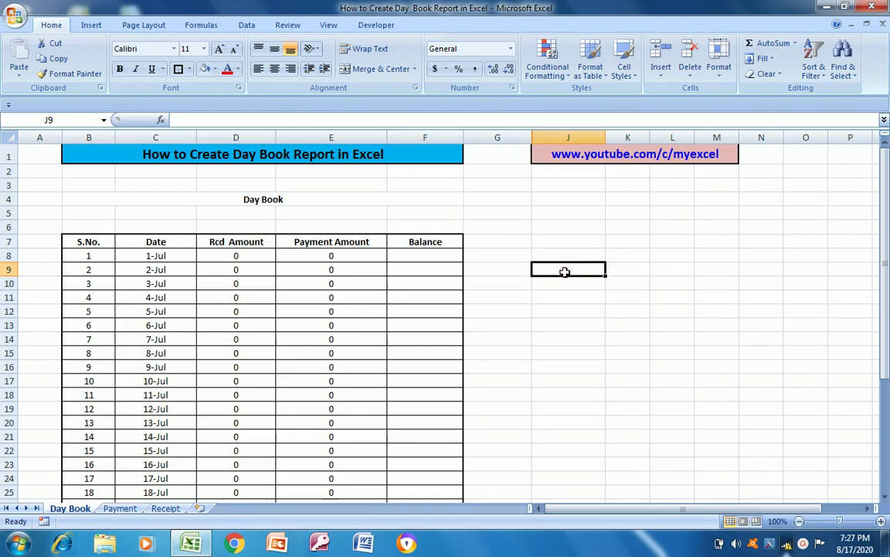
right_click(501, 261)
right_click(743, 281)
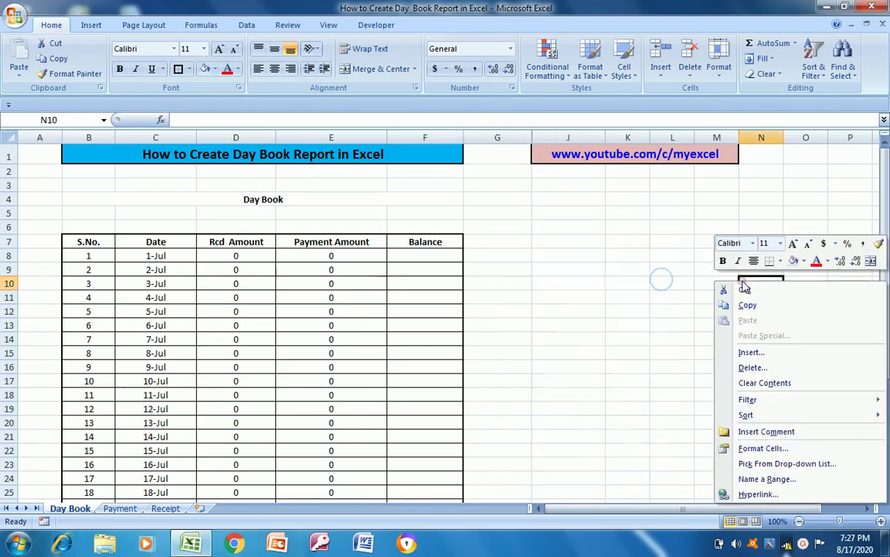
right_click(490, 247)
right_click(432, 251)
click(433, 255)
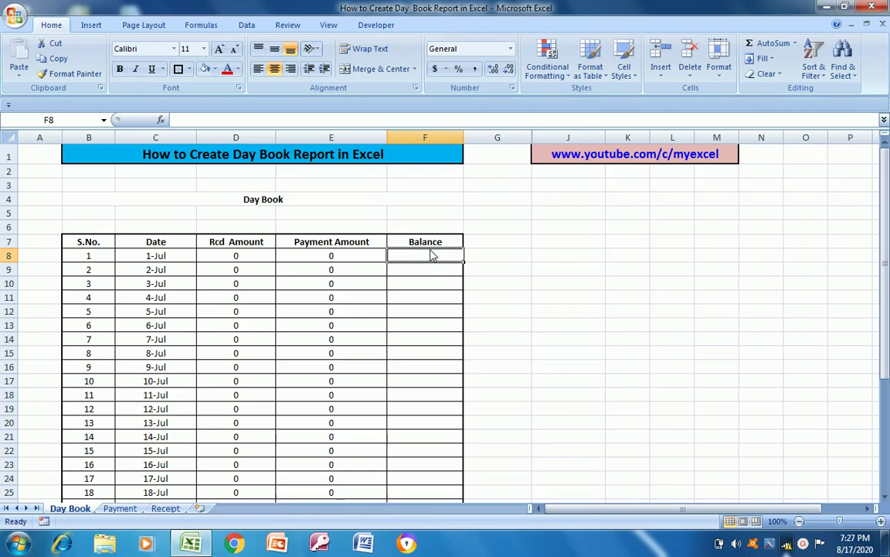
drag(432, 255, 501, 255)
key(Escape)
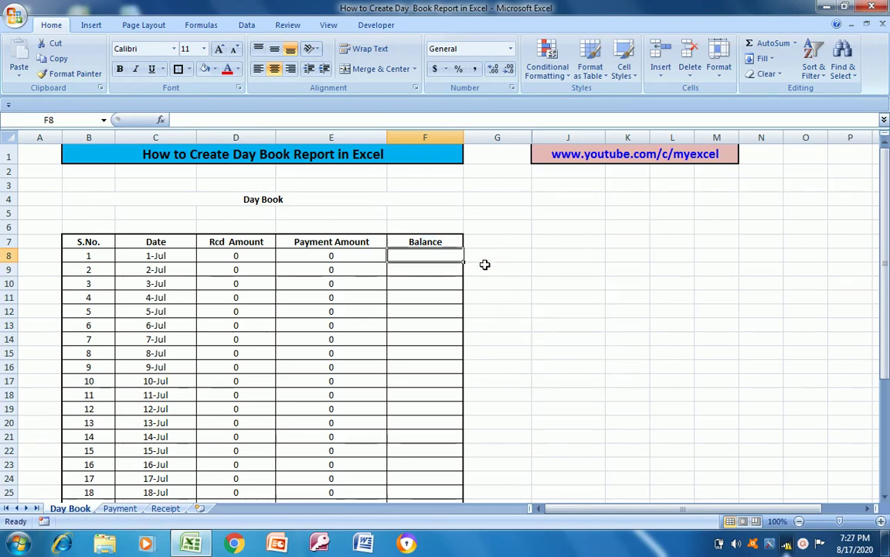
right_click(429, 257)
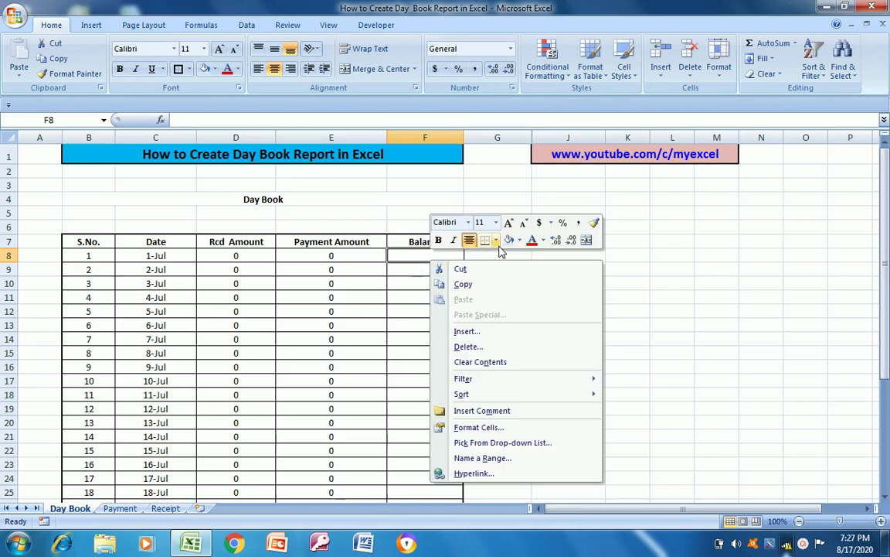
click(497, 241)
key(Escape)
click(477, 283)
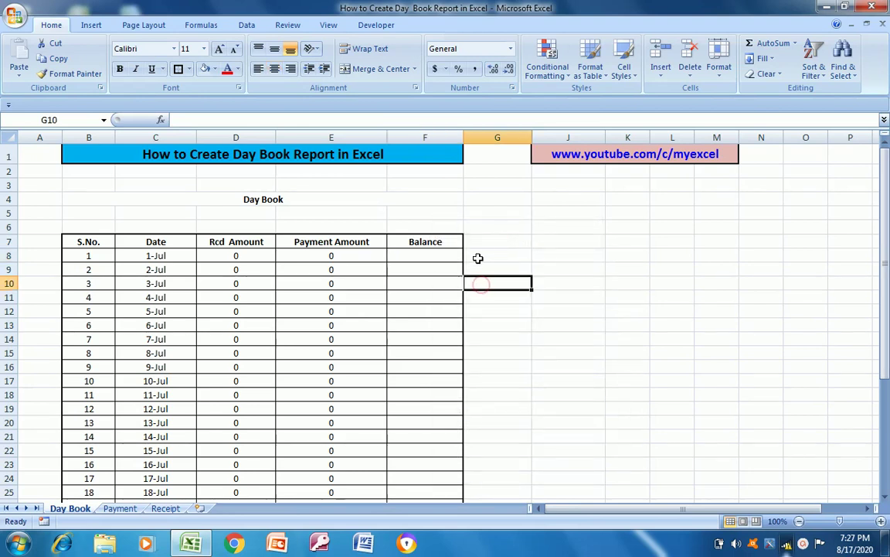
Enter the formula =D8-E8 in Balance cell F8 to subtract the payment from the received amount
click(478, 255)
right_click(477, 256)
key(Escape)
key(Left)
text(=)
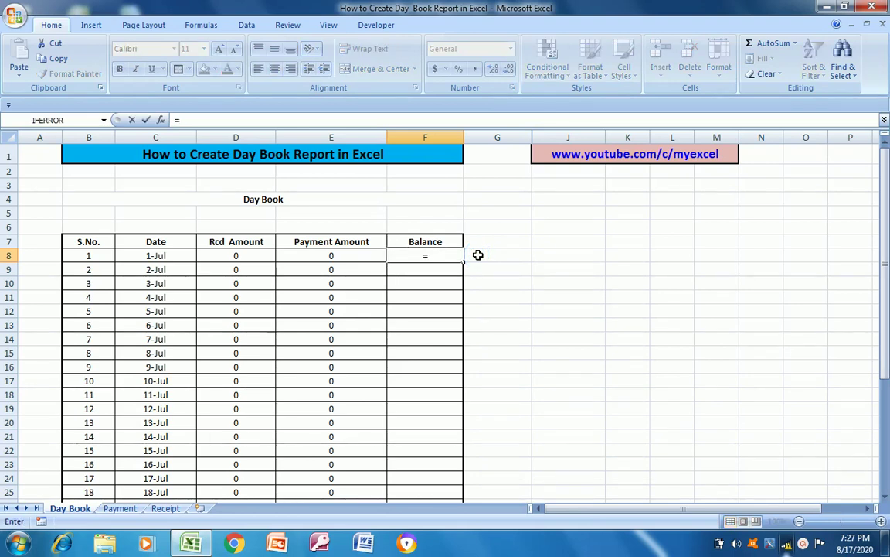
text(D8)
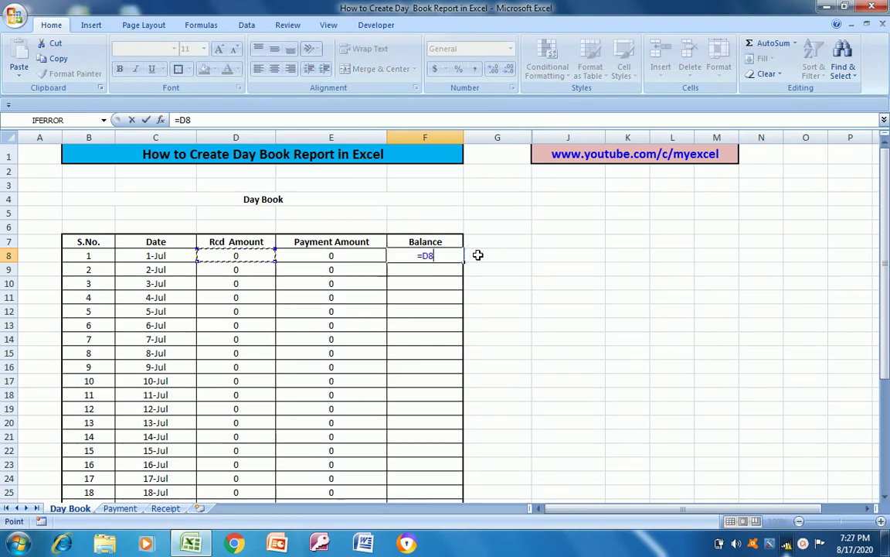
text(-E8)
key(Return)
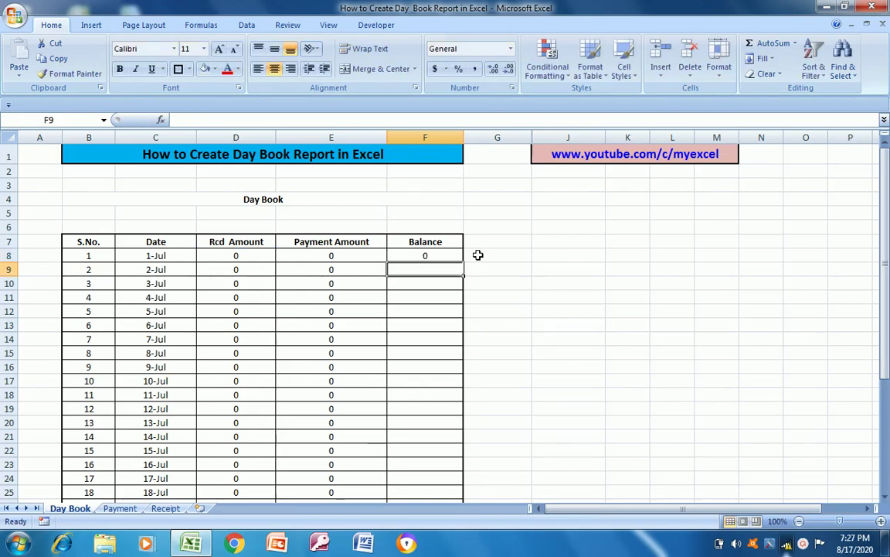
Enter the running balance formula =F8+D9-E9 in Balance cell F9 for 2-Jul
text(=)
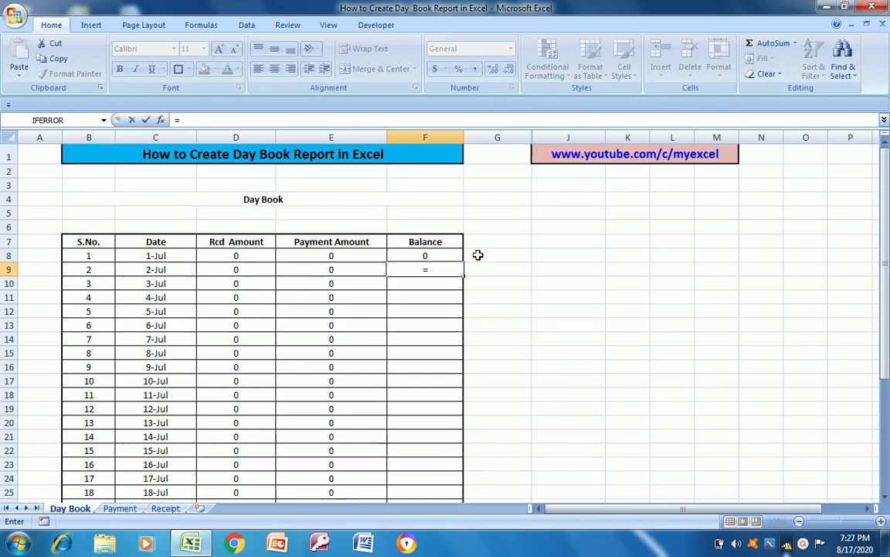
text(F8+)
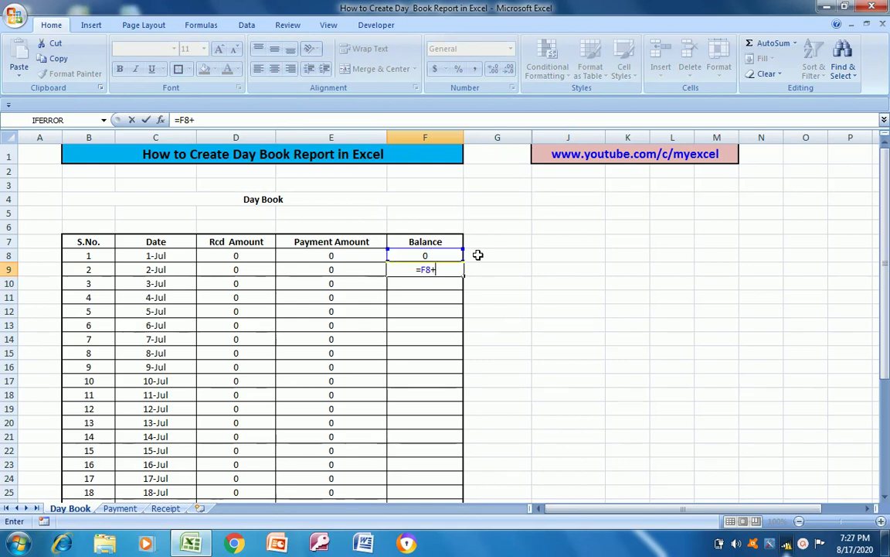
key(Left)
key(Left)
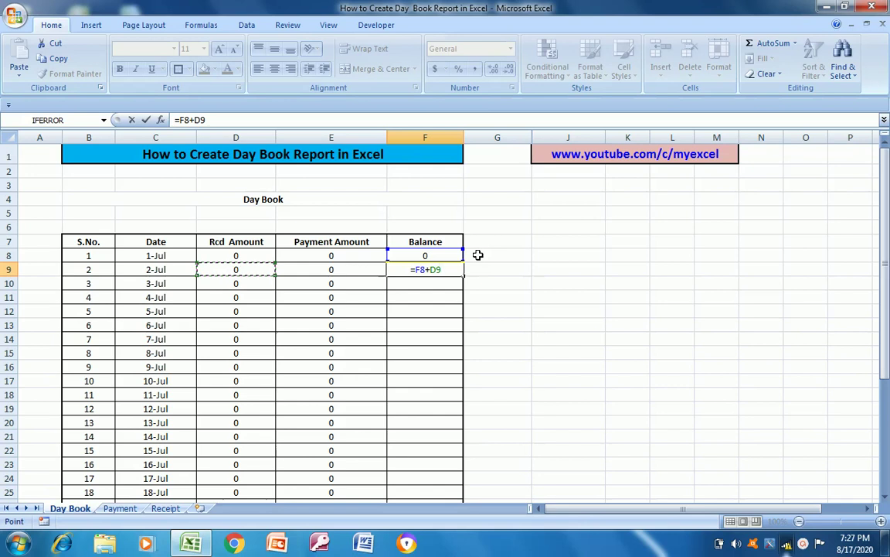
text(-)
key(Left)
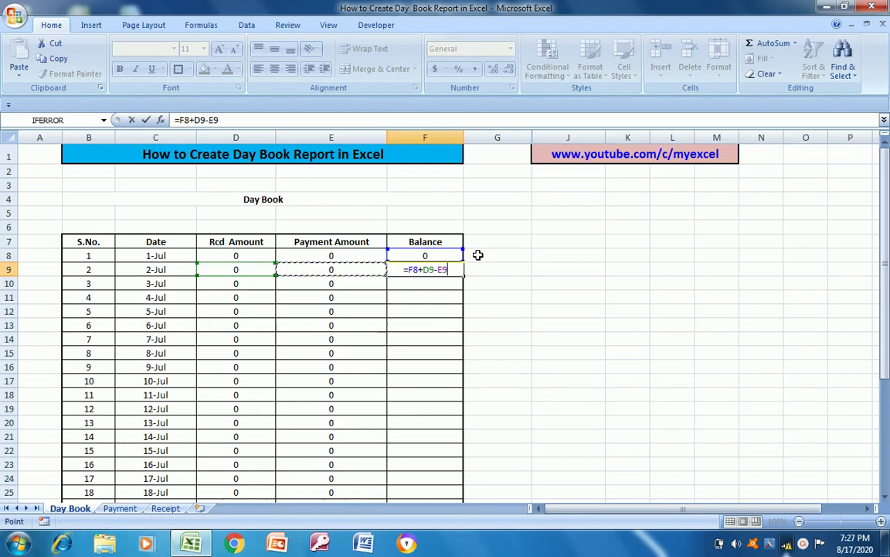
key(Return)
Review the Balance formulas in F8 and F9 together with the received and payment cells they use
key(Up)
key(Up)
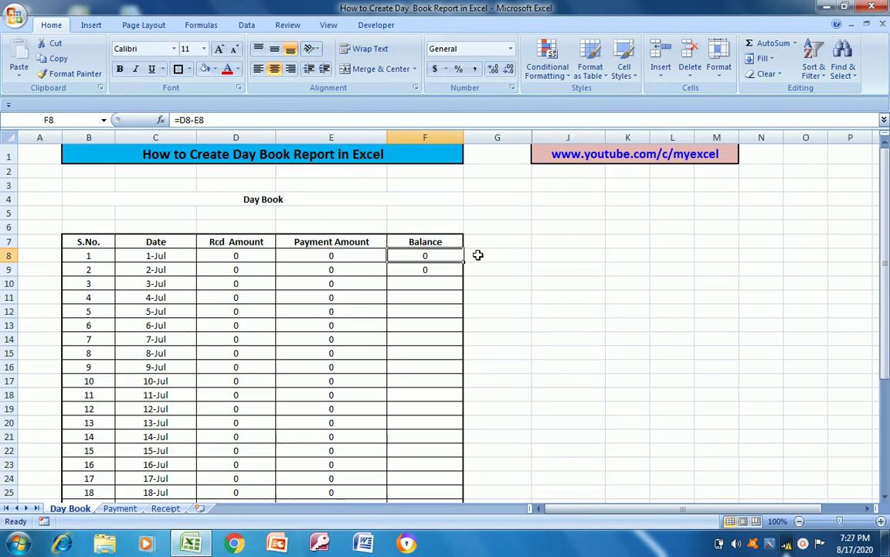
key(Left)
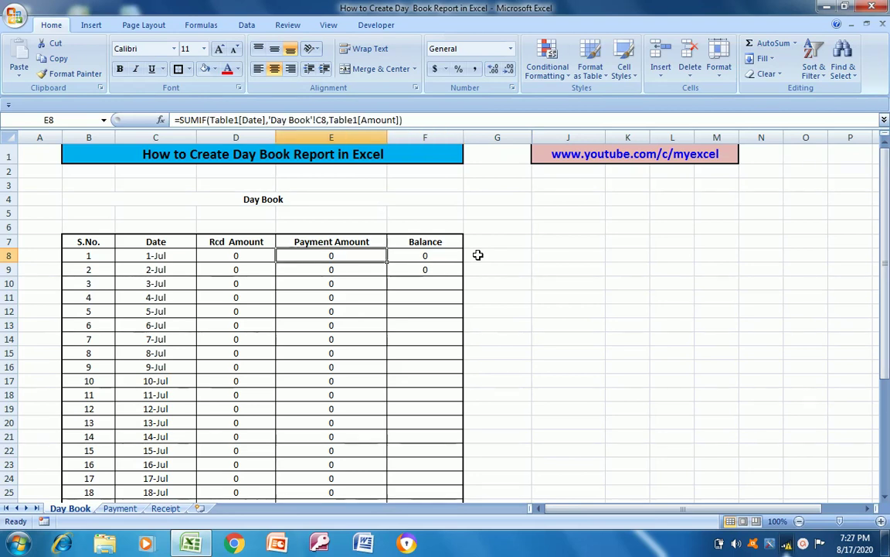
key(Right)
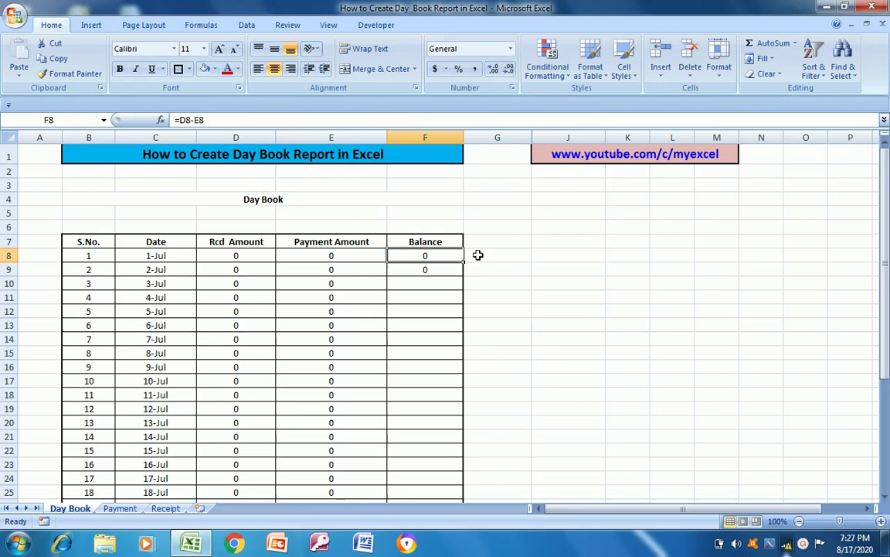
key(Down)
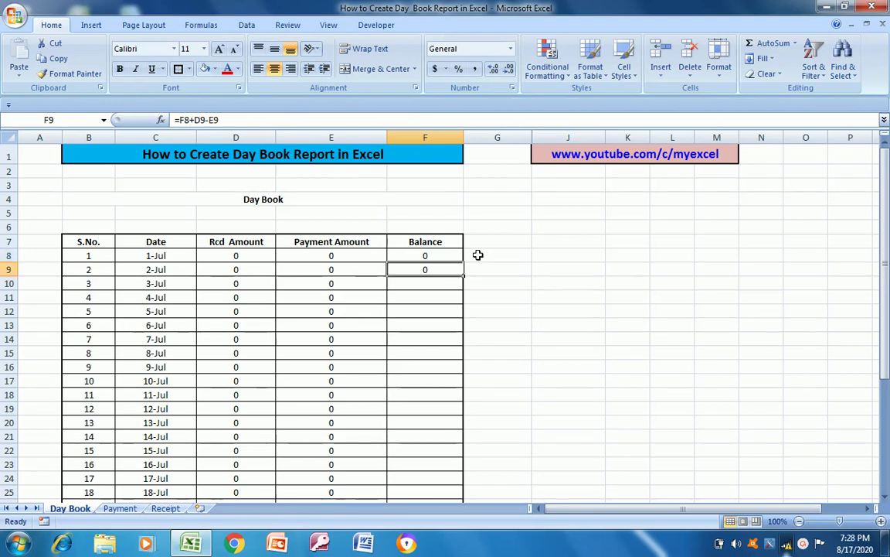
key(Up)
key(Down)
key(Left)
key(Left)
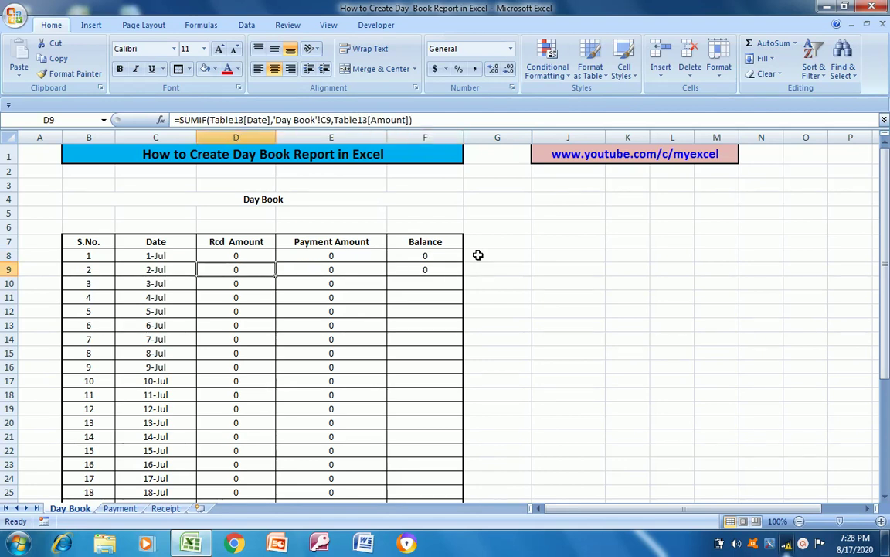
key(Right)
key(Right)
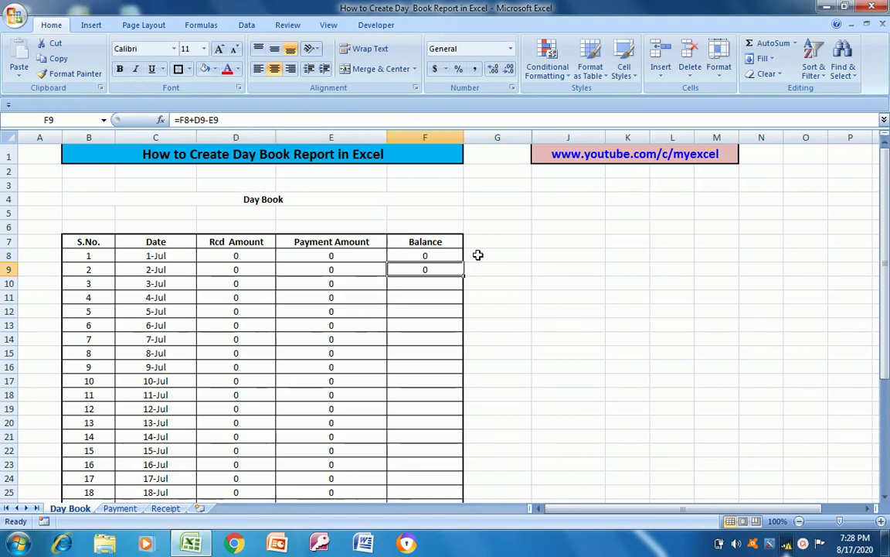
key(Up)
key(Down)
key(Down)
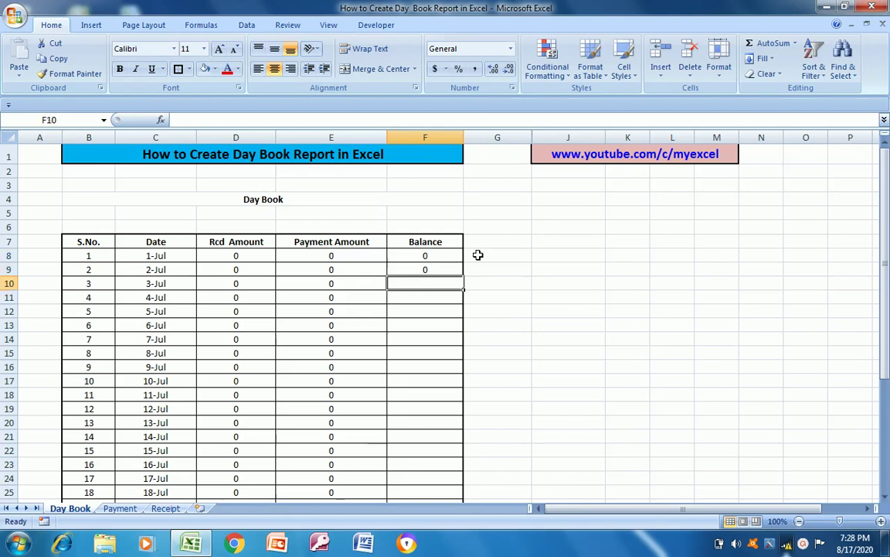
Copy the running balance formula from F9 down through F37 of the Day Book
key(Up)
key(ctrl+c)
key(shift+Down)
key(shift+Down)
key(shift+Down)
key(shift+Down)
key(shift+Down)
key(shift+Down)
key(shift+Down)
key(shift+Down)
key(shift+Down)
key(shift+Down)
key(shift+Down)
key(shift+Down)
key(shift+Down)
key(shift+Down)
key(shift+Down)
key(shift+Down)
key(shift+Down)
key(shift+Down)
key(shift+Down)
key(shift+Down)
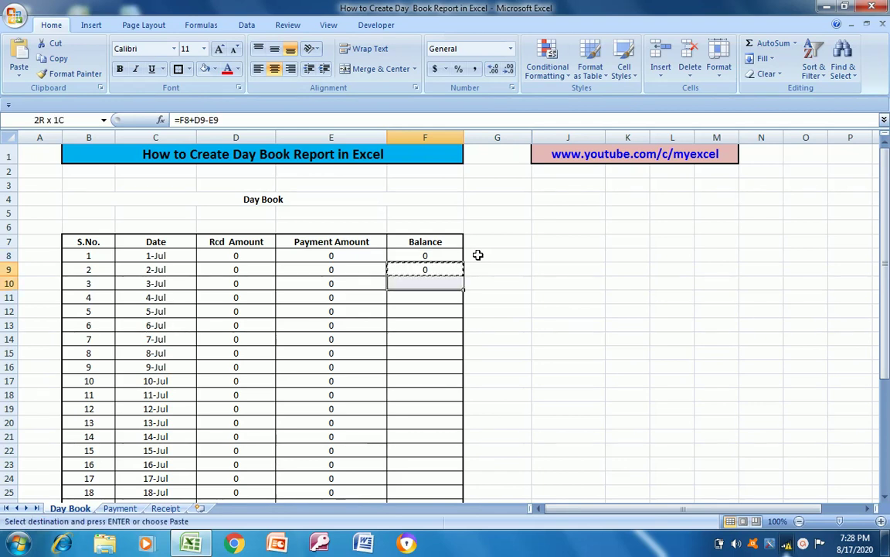
key(shift+Down)
key(shift+Down)
key(shift+Down)
key(shift+Down)
key(shift+Down)
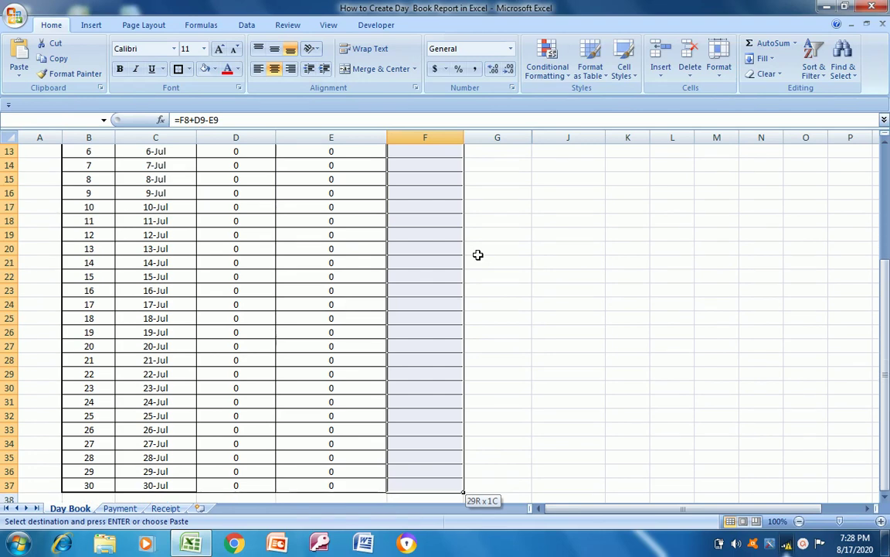
key(ctrl+v)
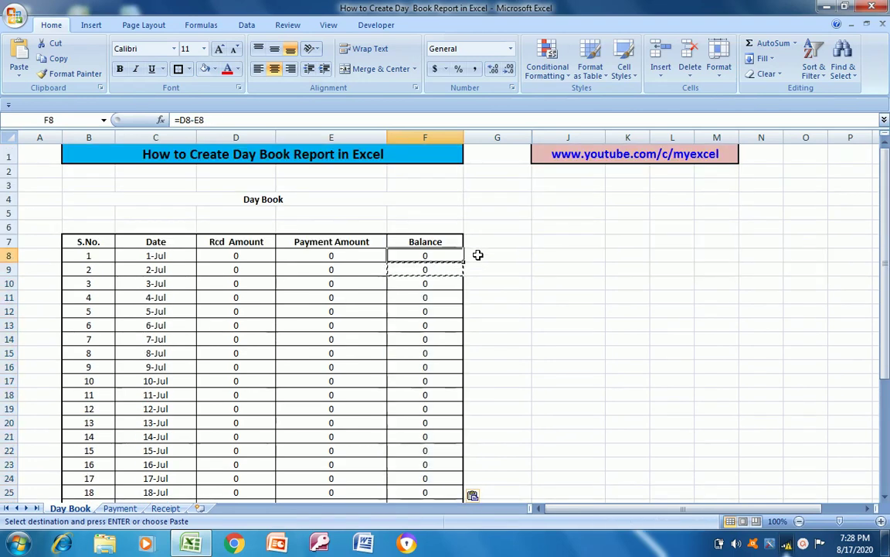
Look over the Day Book's column headings and the cells of its 1-Jul row
key(Up)
key(Up)
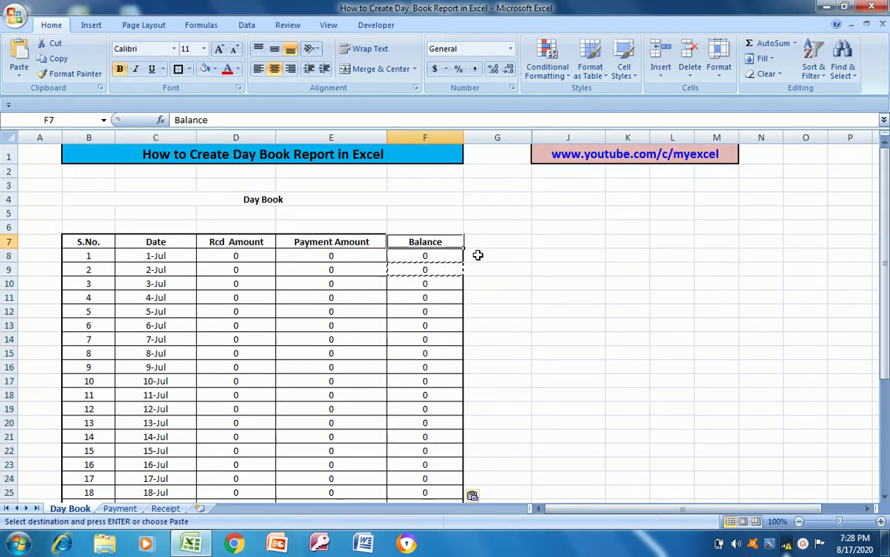
key(Left)
key(Left)
key(Down)
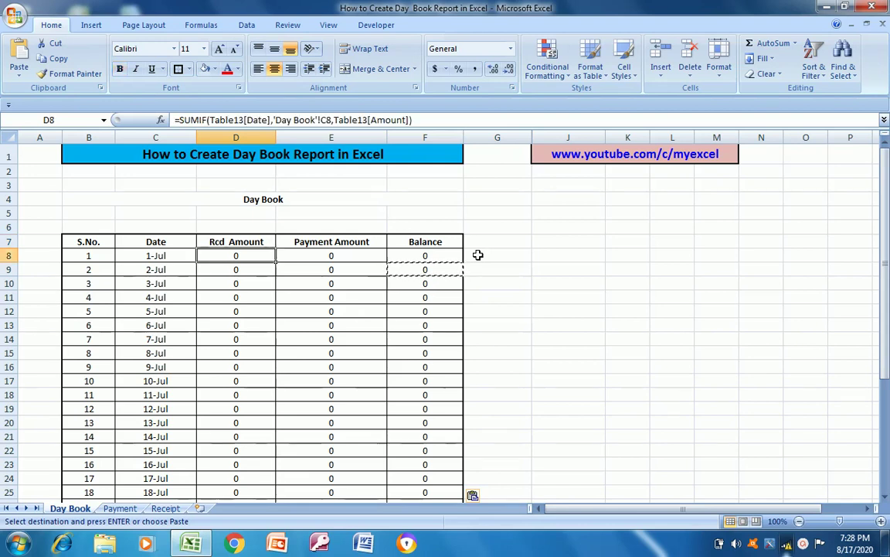
key(Up)
key(Down)
key(Left)
key(Left)
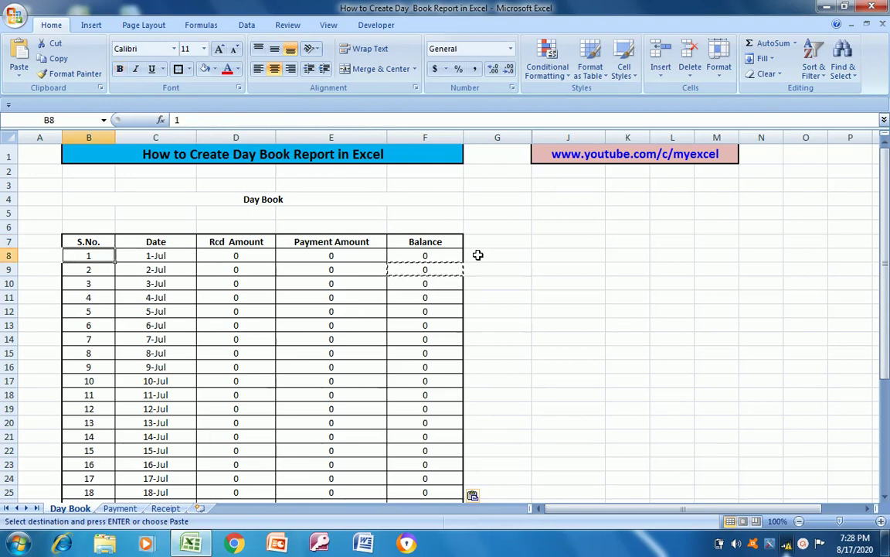
Enter Cash Rcd From Vendor as the 1-Jul Particular in E7 of the Receipt sheet and auto-fit column E
click(166, 509)
click(223, 291)
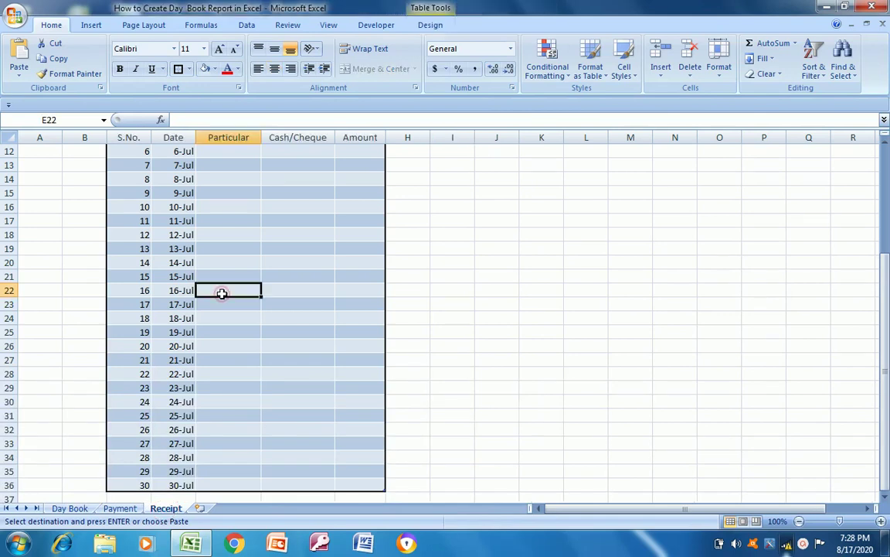
key(Up)
key(Up)
key(Up)
key(Up)
key(Up)
key(Up)
key(Up)
key(Up)
key(Up)
key(Up)
key(Up)
key(Up)
key(Up)
key(Up)
key(Up)
key(Up)
key(Up)
key(Up)
key(Down)
key(Down)
key(Down)
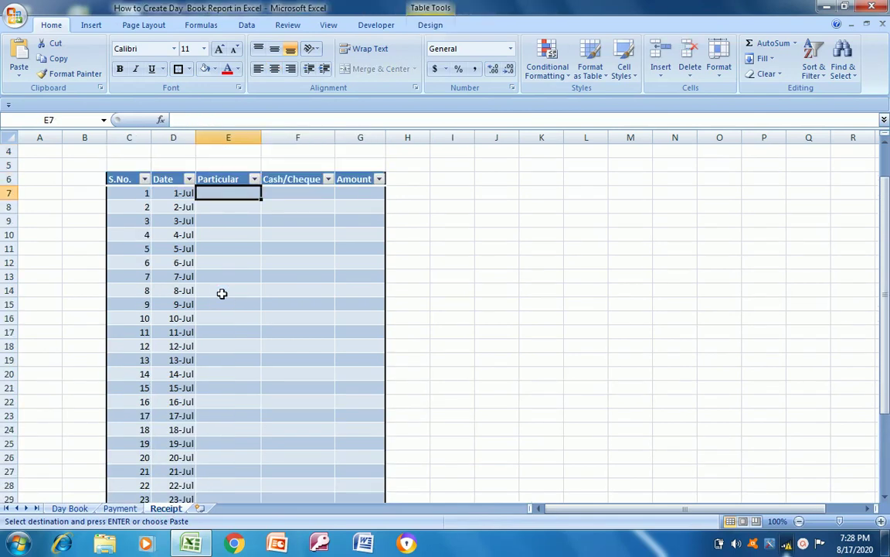
key(Right)
key(Left)
text(Cas)
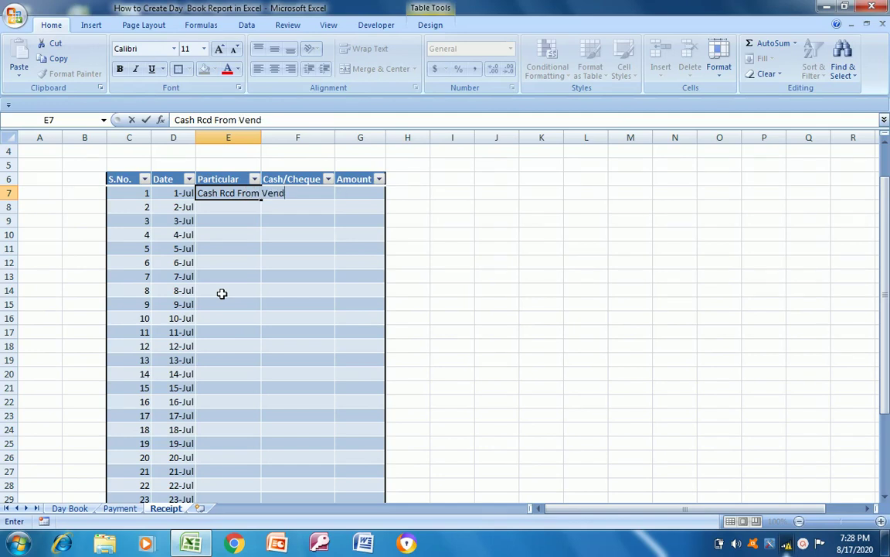
key(Return)
key(Up)
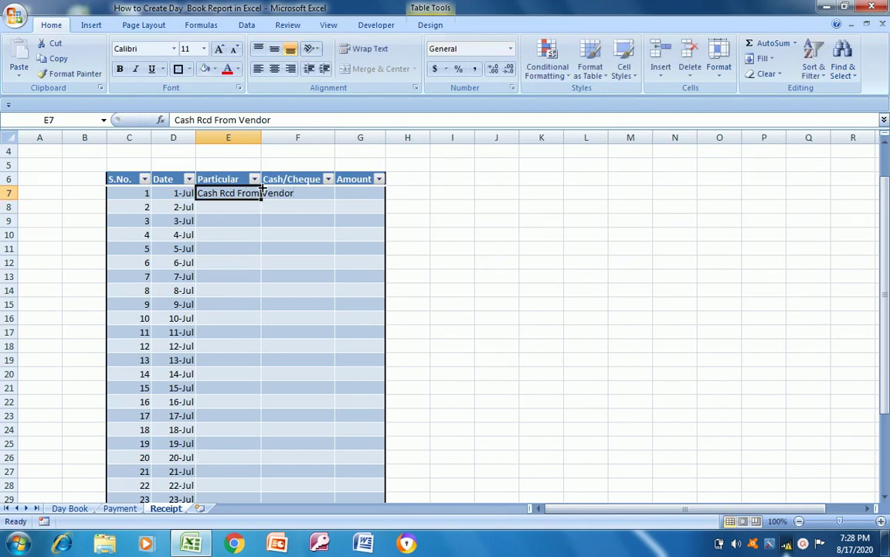
double_click(262, 137)
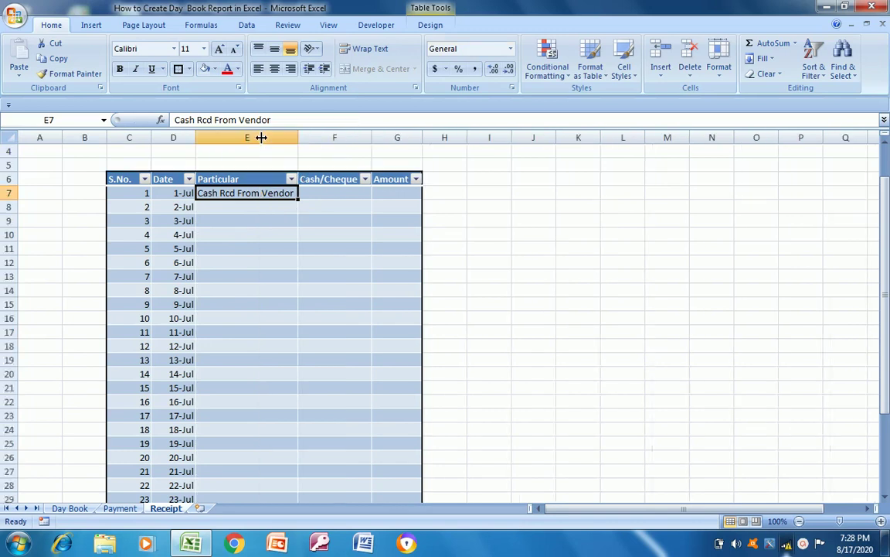
Set the Cash/Cheque entry of the 1-Jul receipt in F7 to Cash from the cell's allowed values
click(331, 194)
text(Cas)
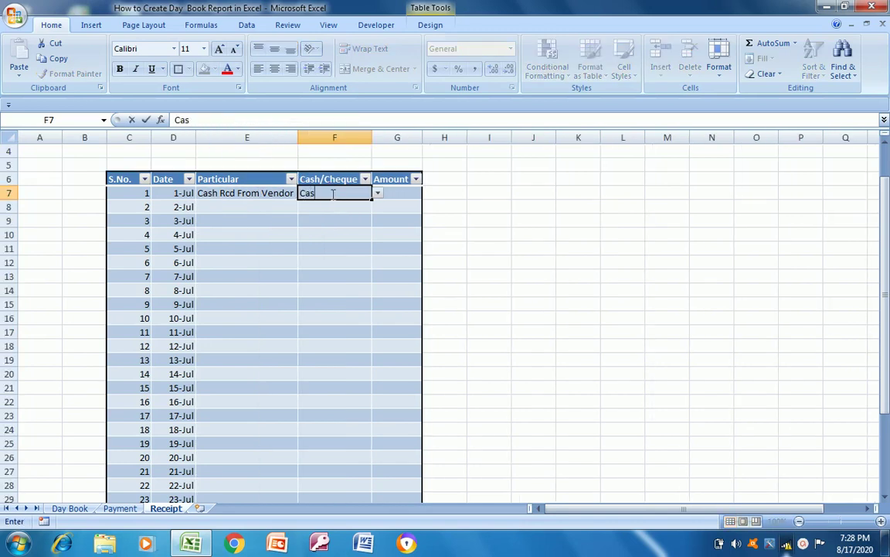
key(Escape)
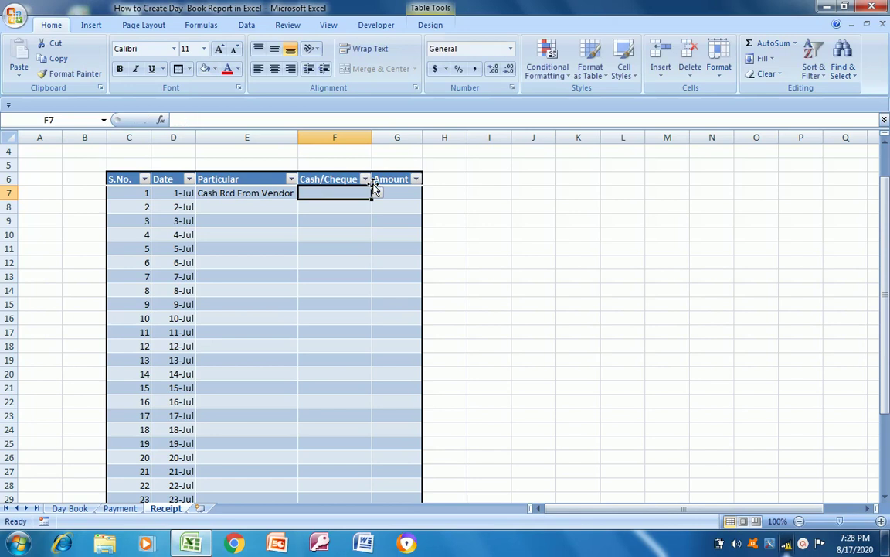
click(378, 194)
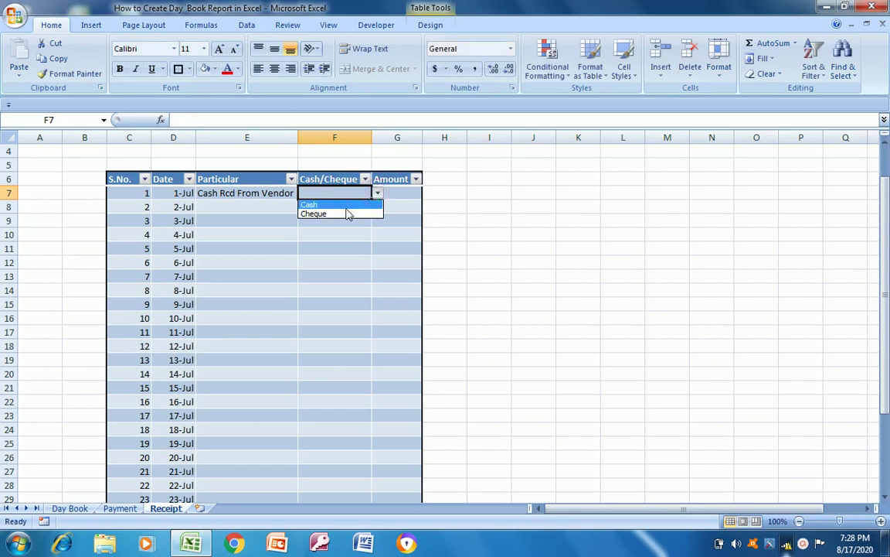
click(361, 206)
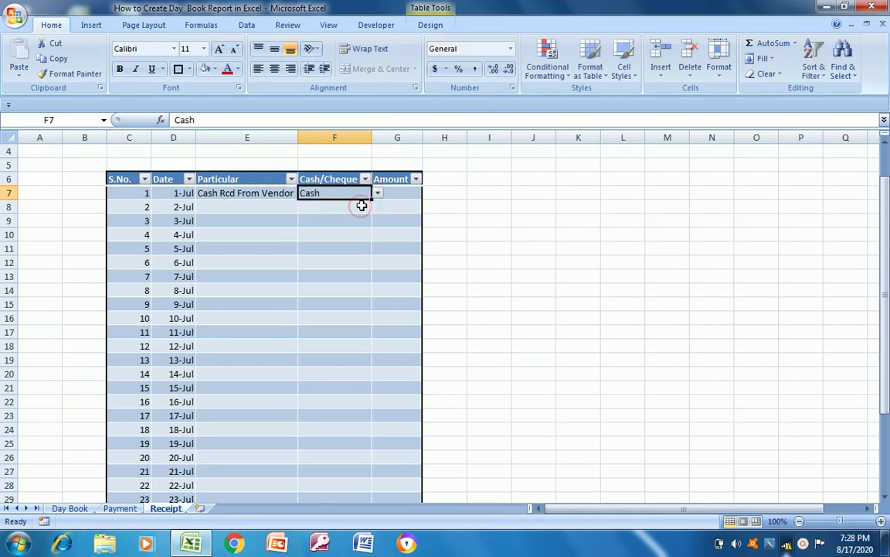
Enter 12000 as the Amount of the 1-Jul receipt in G7
click(392, 193)
text(12000)
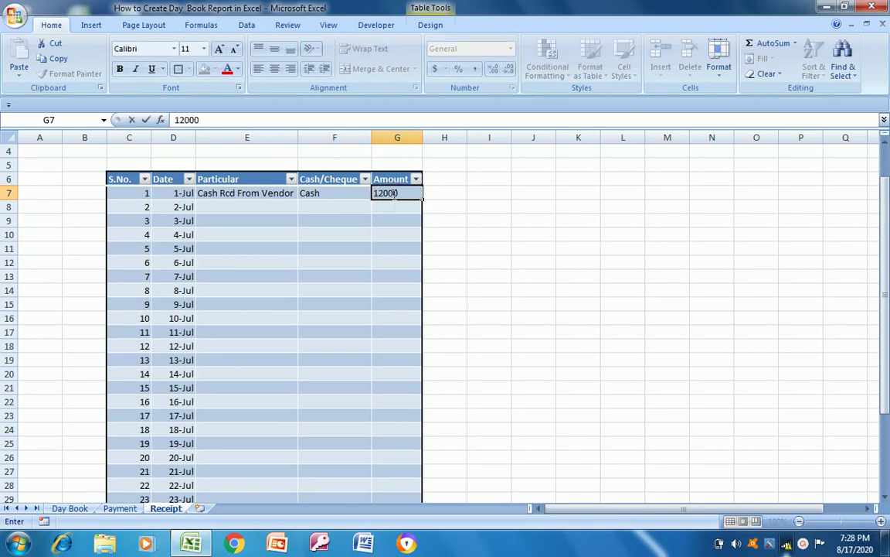
key(Return)
click(393, 193)
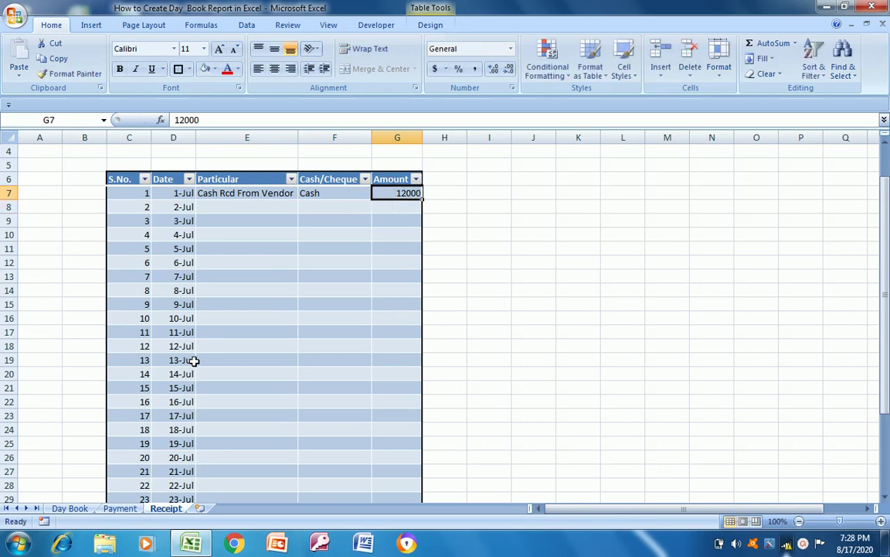
Go to the 1-Jul Particular cell E7 in the table on the Payment sheet
click(120, 508)
click(202, 247)
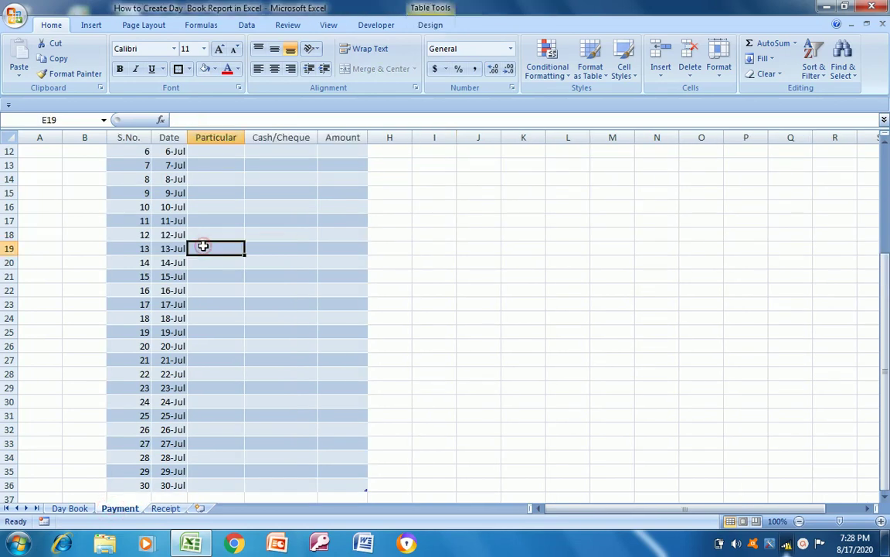
key(Up)
key(Up)
key(Up)
key(Up)
key(Up)
key(Up)
key(Up)
key(Up)
key(Up)
key(Up)
key(Up)
key(Up)
key(Up)
key(Up)
key(Down)
key(Down)
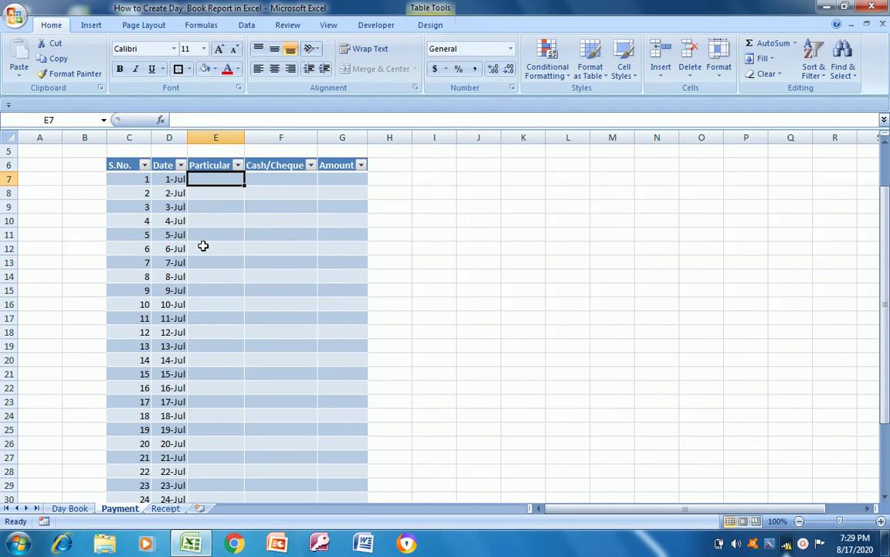
Enter "Cash paid to Ramesh Co" as the particular for 1-Jul in the Payment table
text(Cash)
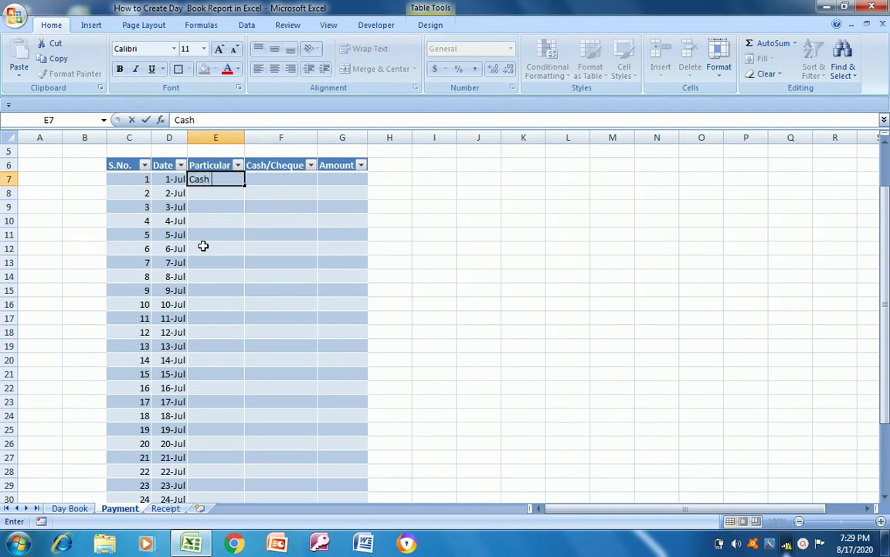
text( paid to Ramesh)
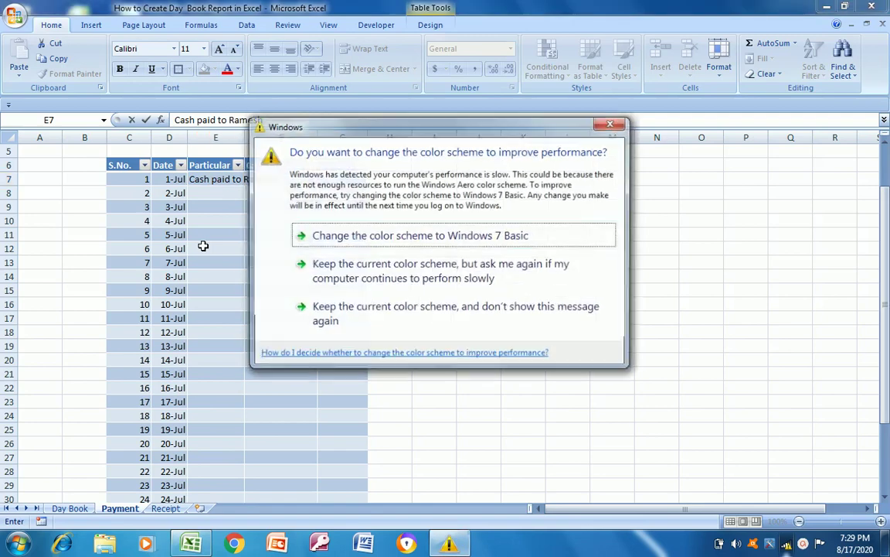
key(Return)
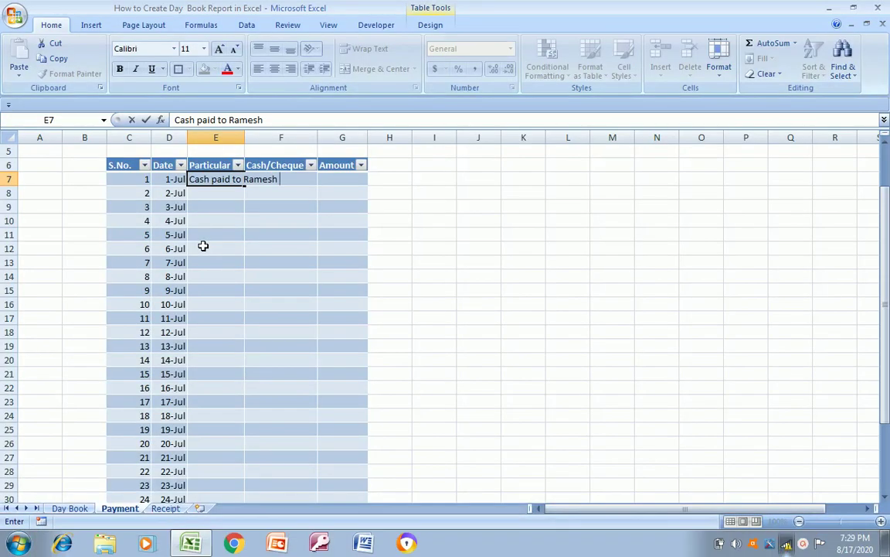
key(Return)
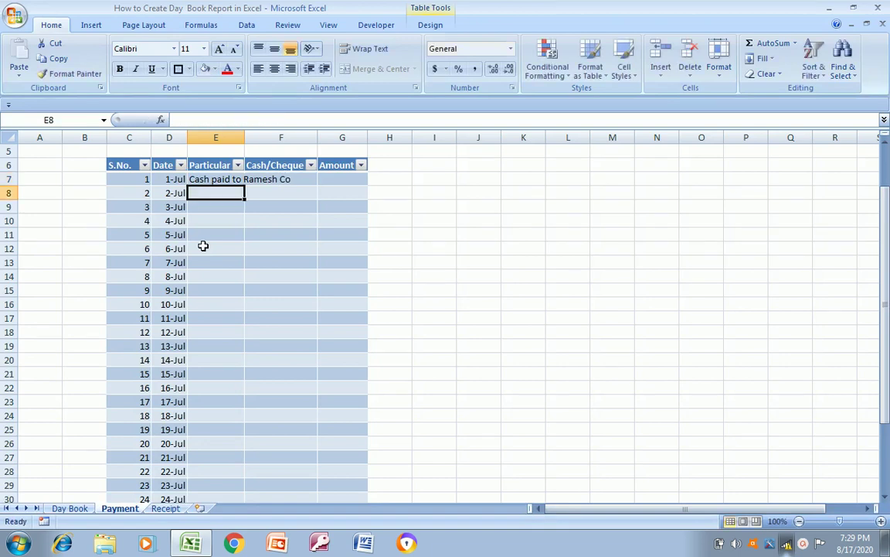
Set the 1-Jul payment's mode to Cheque and enter an amount of 14000
key(Up)
key(Right)
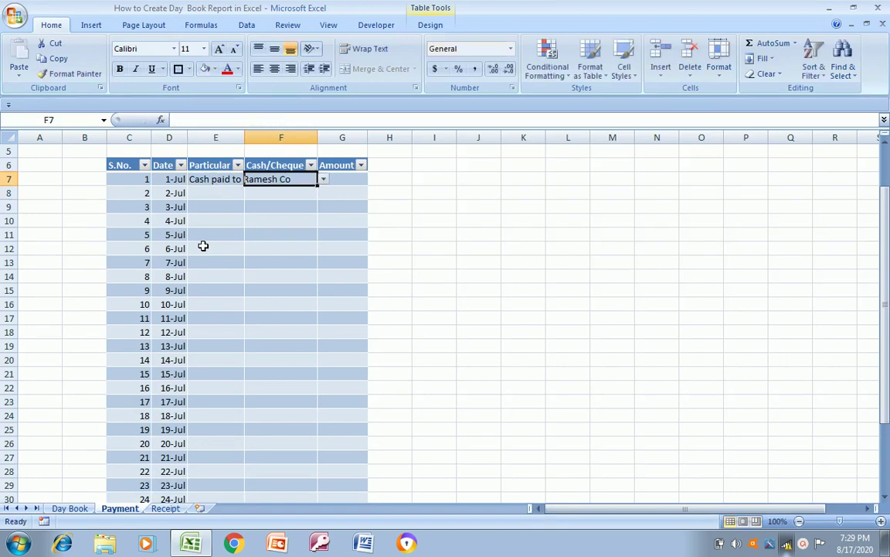
click(323, 180)
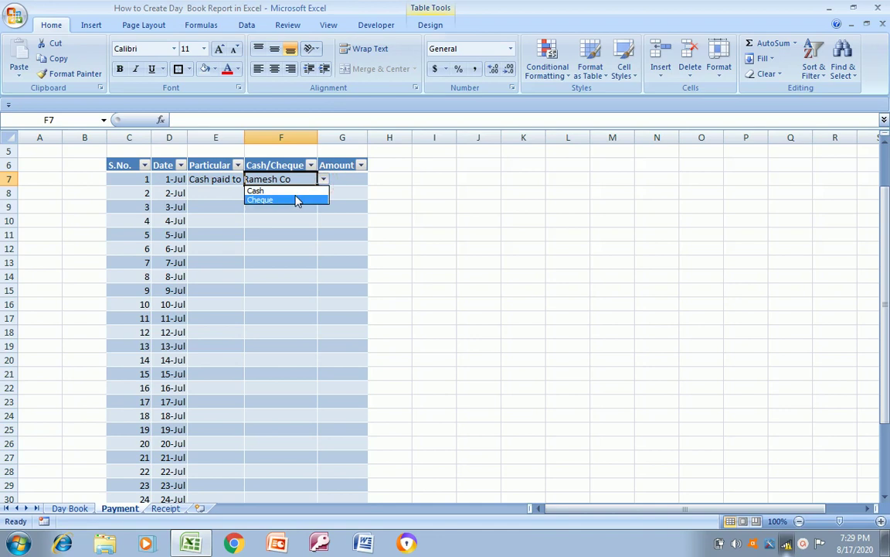
click(298, 199)
click(343, 181)
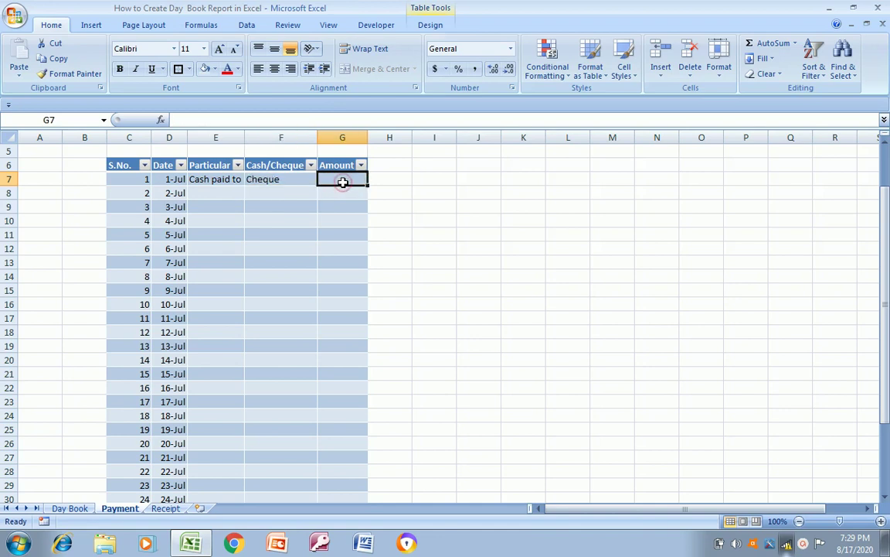
text(14000)
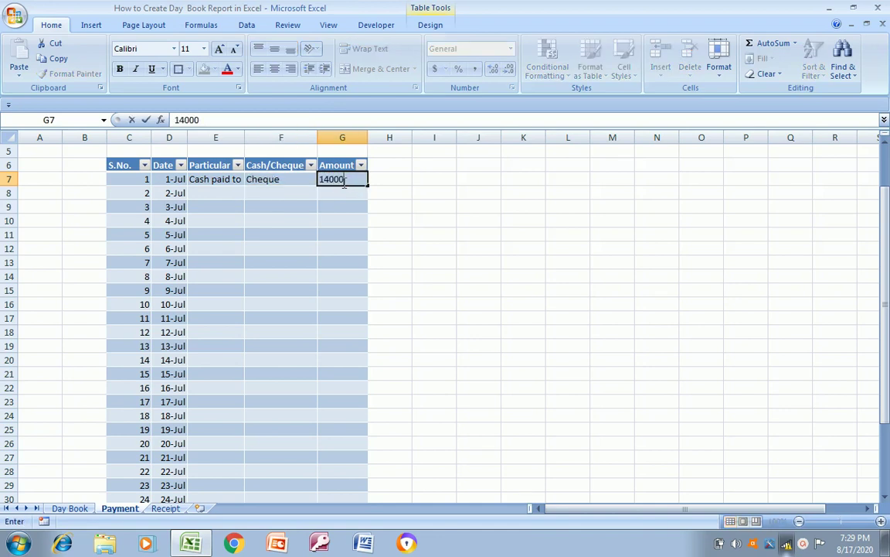
click(343, 181)
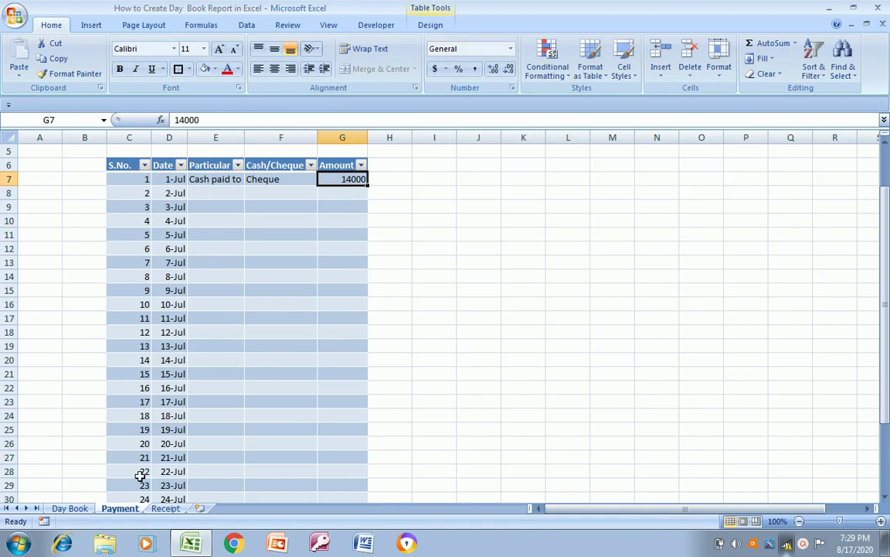
Compare the 1-Jul entries on the Receipt and Payment sheets with the first row of the Day Book
click(164, 507)
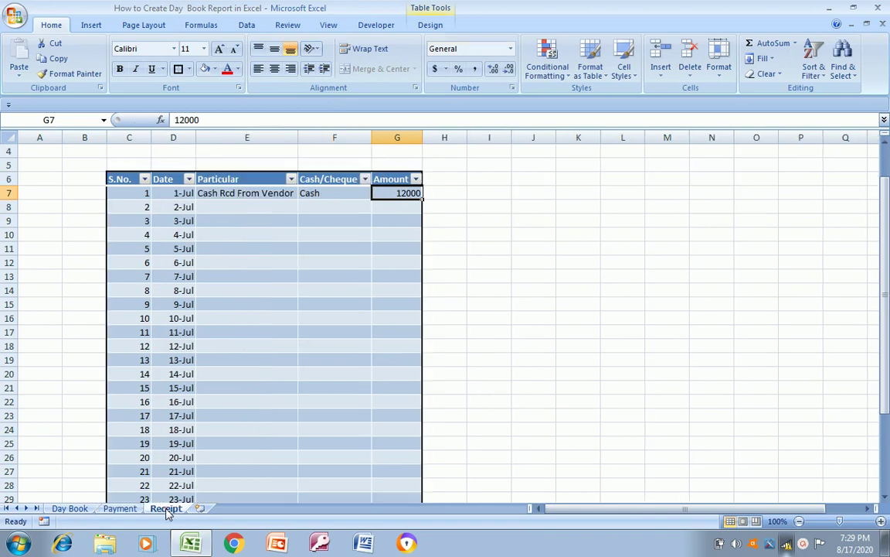
click(120, 508)
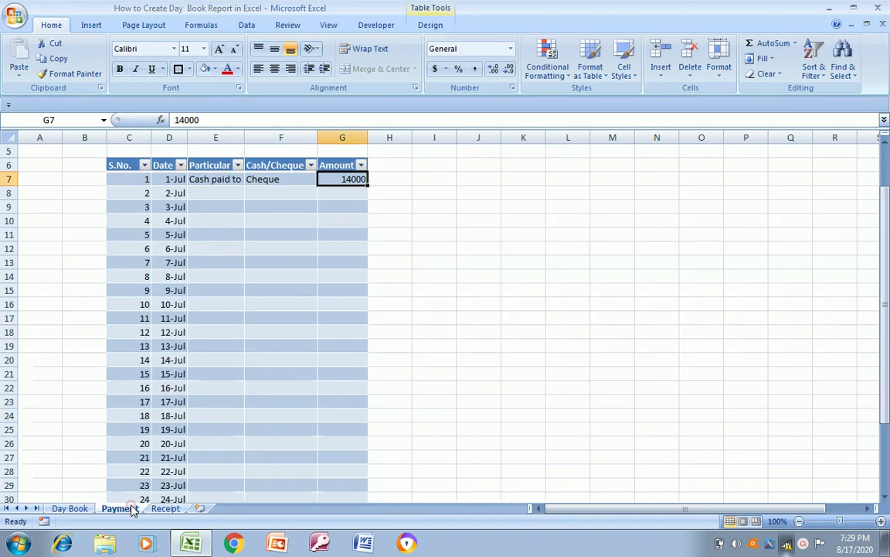
click(71, 508)
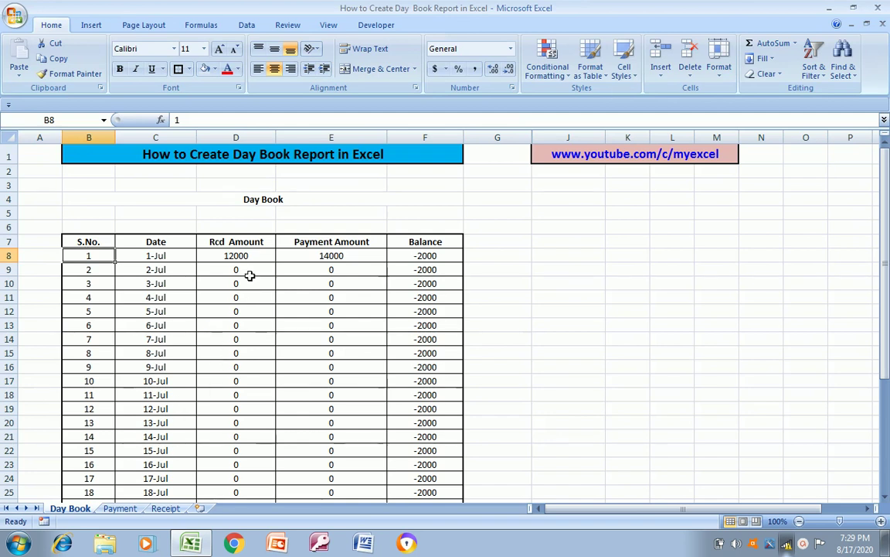
click(165, 509)
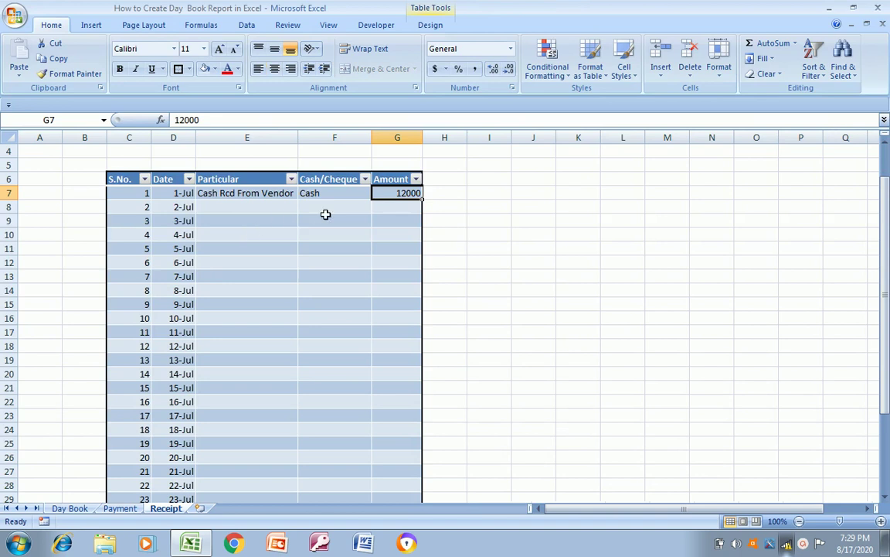
click(87, 509)
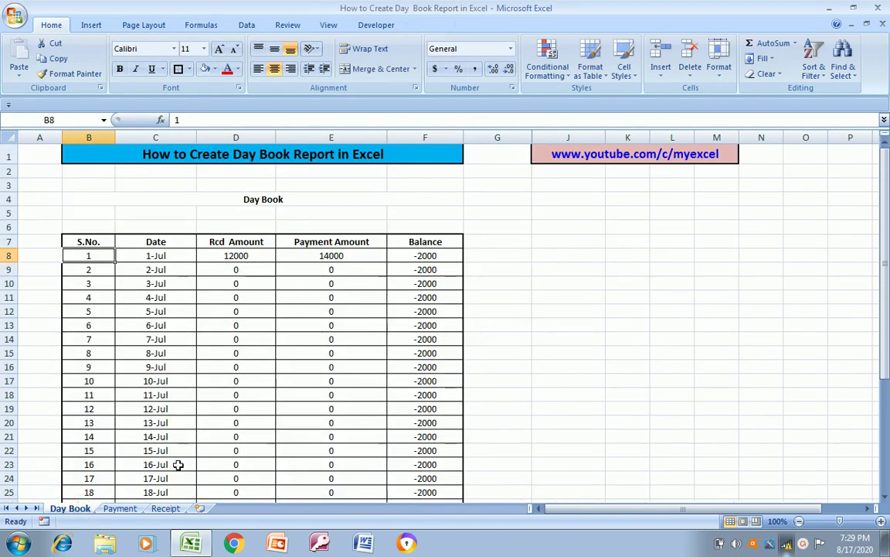
click(120, 508)
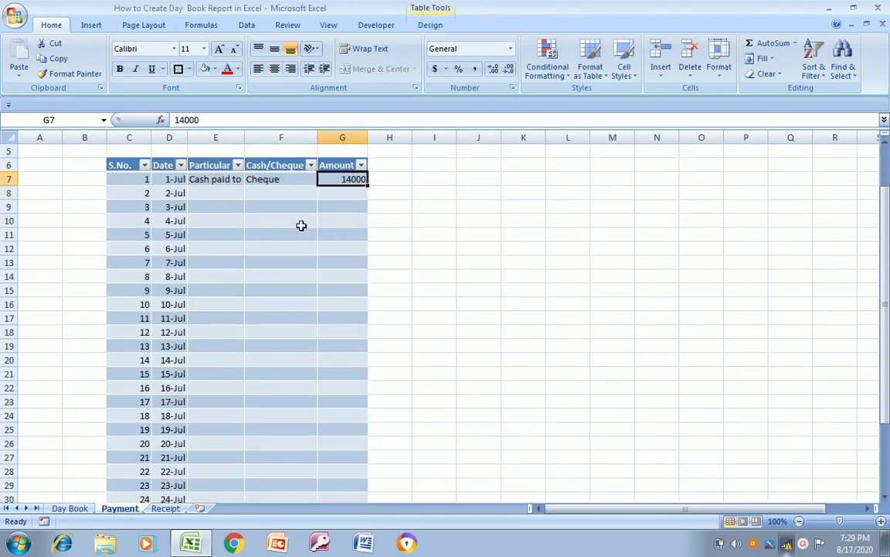
click(71, 507)
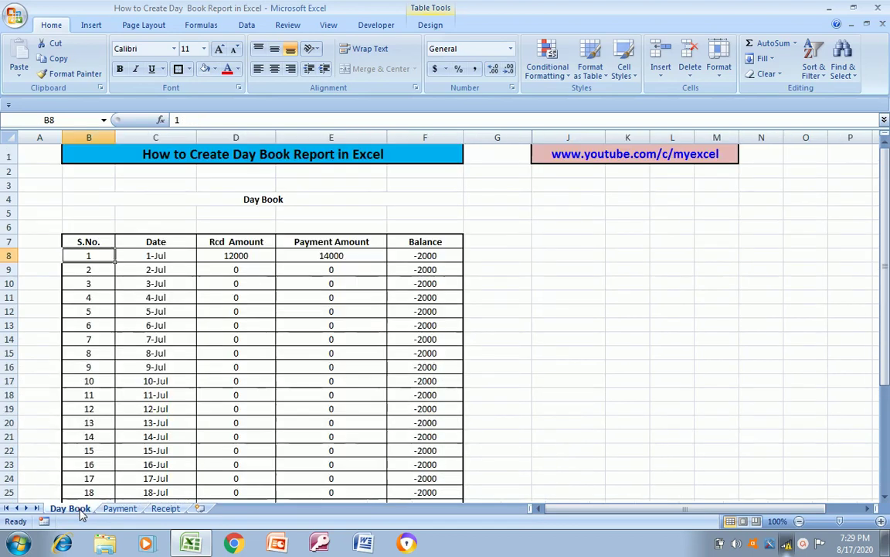
Examine the formulas behind the received amount, payment amount and balance for 1-Jul in the Day Book
click(350, 260)
key(Right)
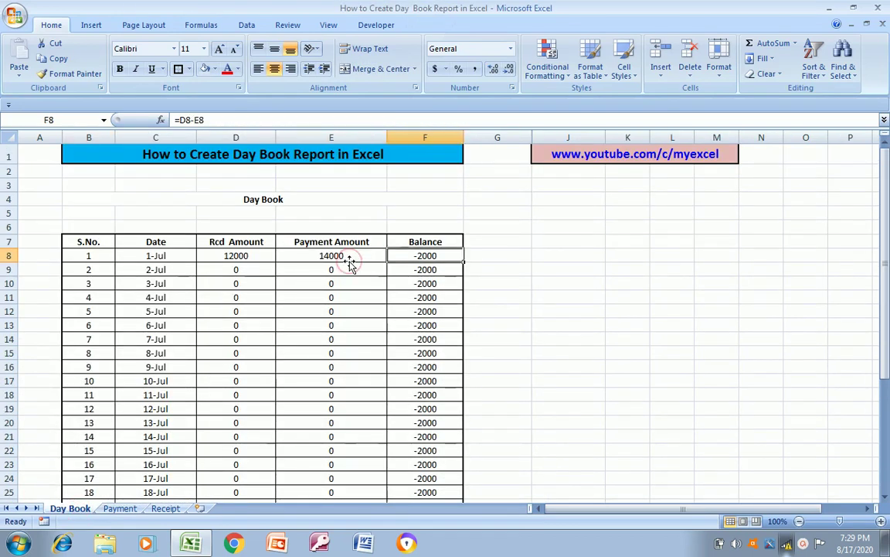
key(Left)
key(Right)
key(Left)
key(Left)
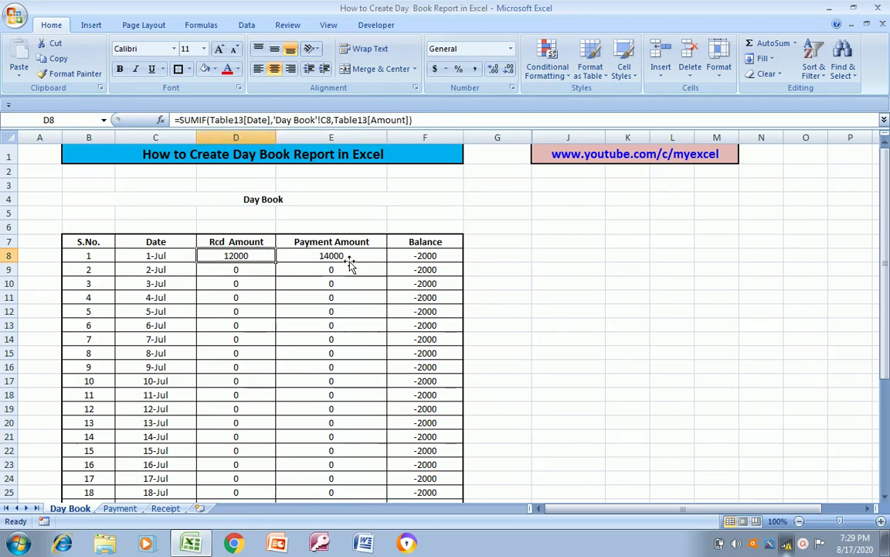
key(Right)
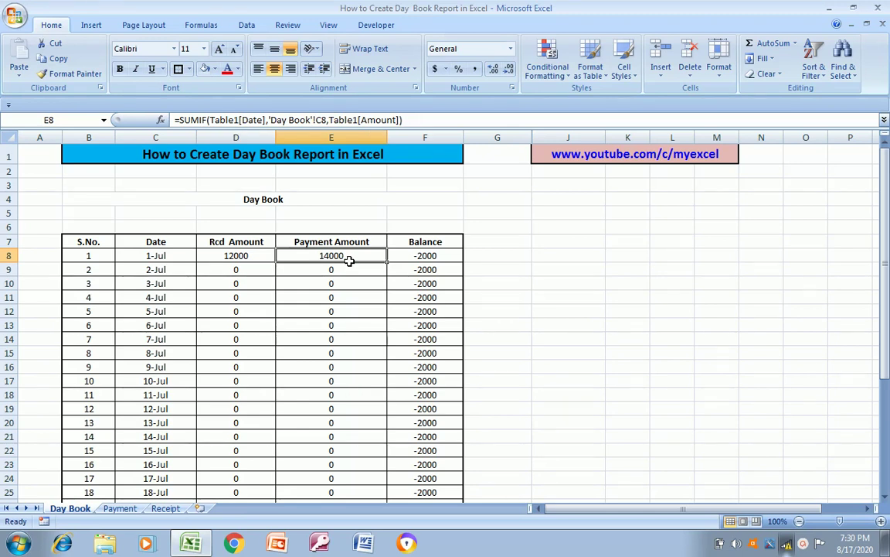
key(Left)
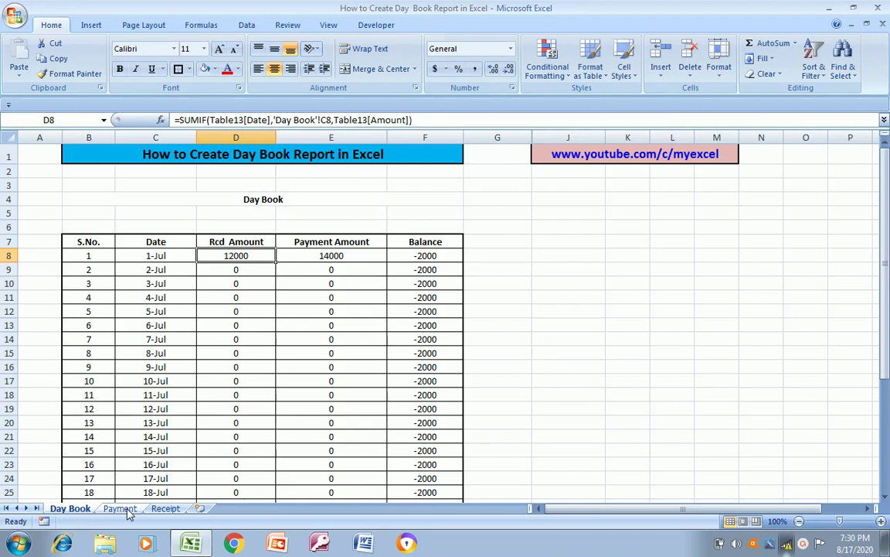
Change the 1-Jul amount on the Receipt sheet to 18000 and check the Day Book balance
click(163, 509)
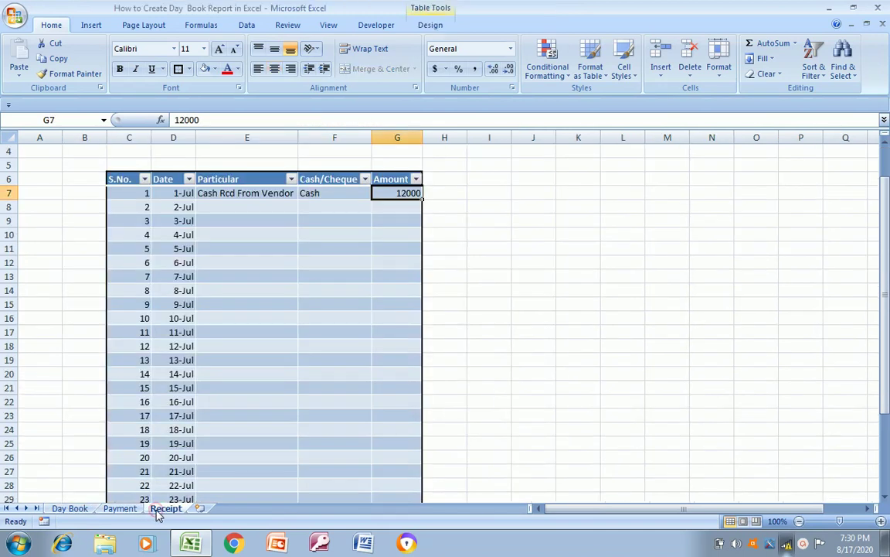
text(1)
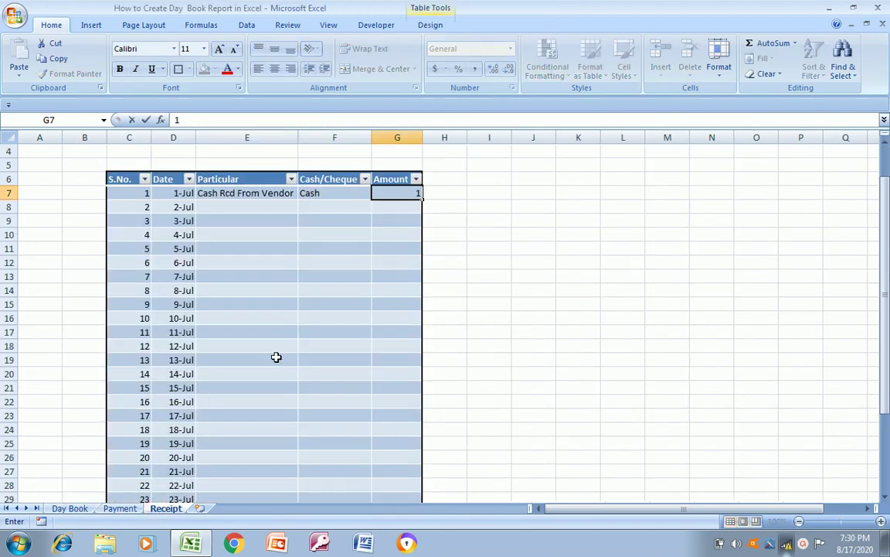
text(8000)
key(ctrl+Return)
key(Left)
key(Left)
key(Left)
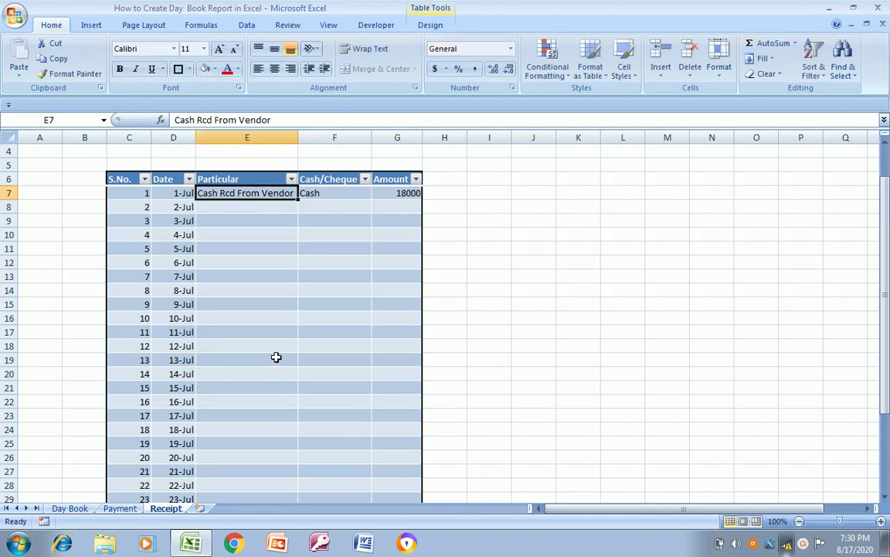
key(Right)
click(70, 508)
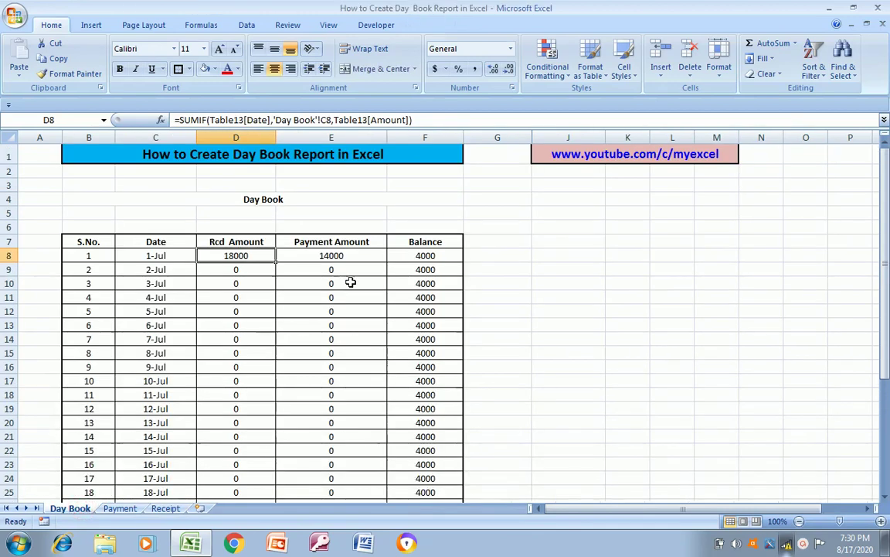
Enter "Cash Rcd From Vendor" as the particular for 2-Jul in the Receipt table
click(124, 509)
click(160, 508)
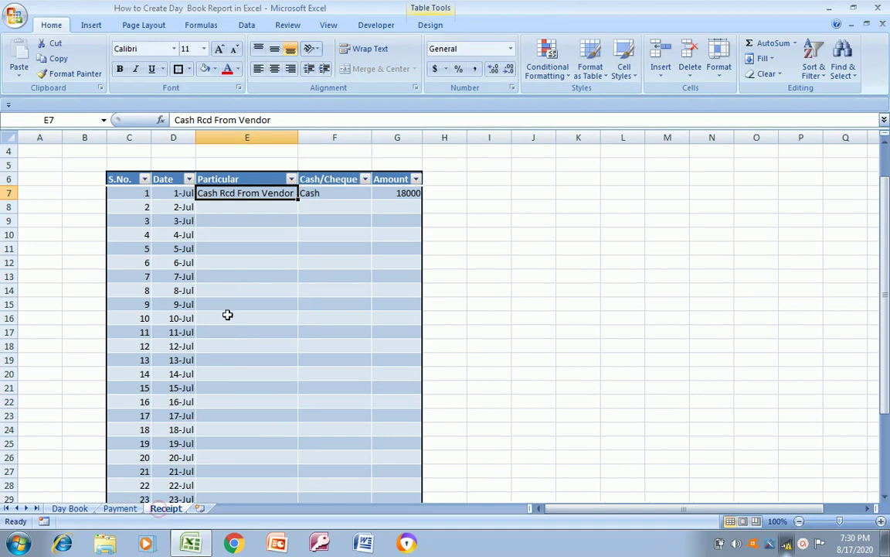
click(235, 206)
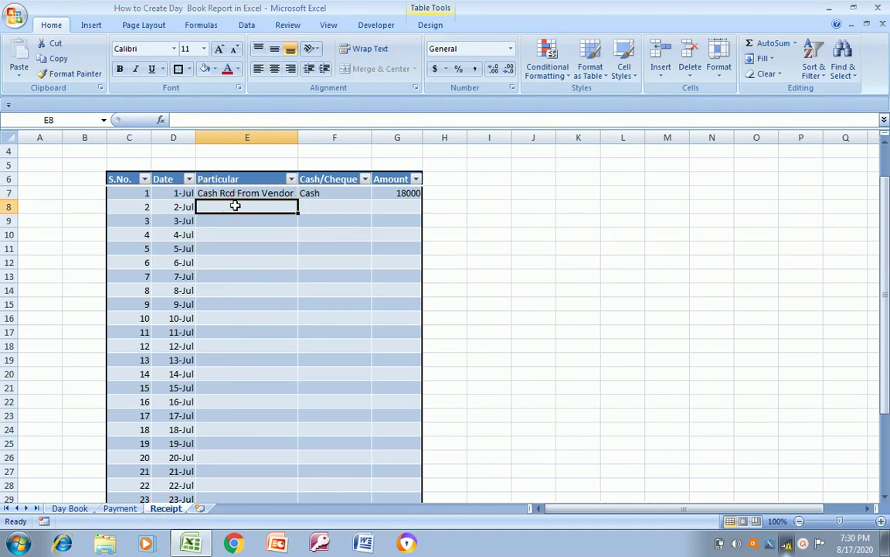
key(Up)
key(Down)
text(Cas)
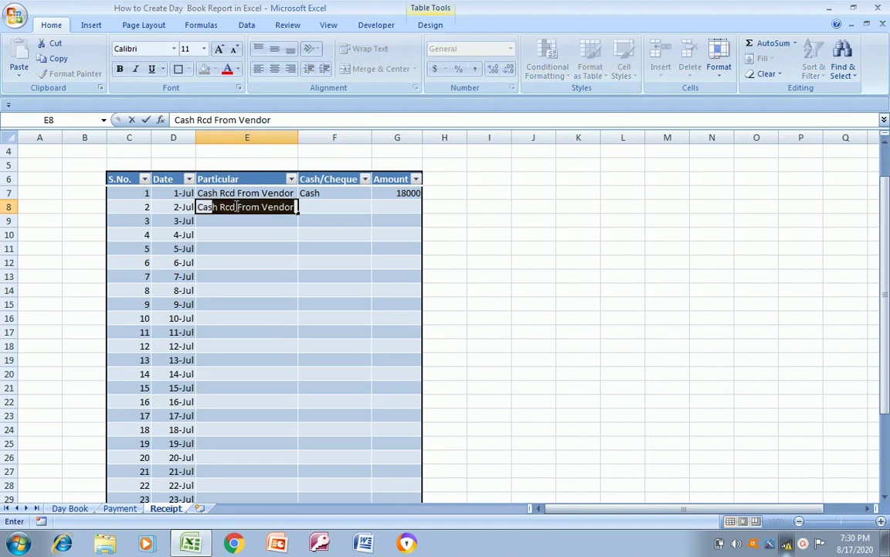
text(h r)
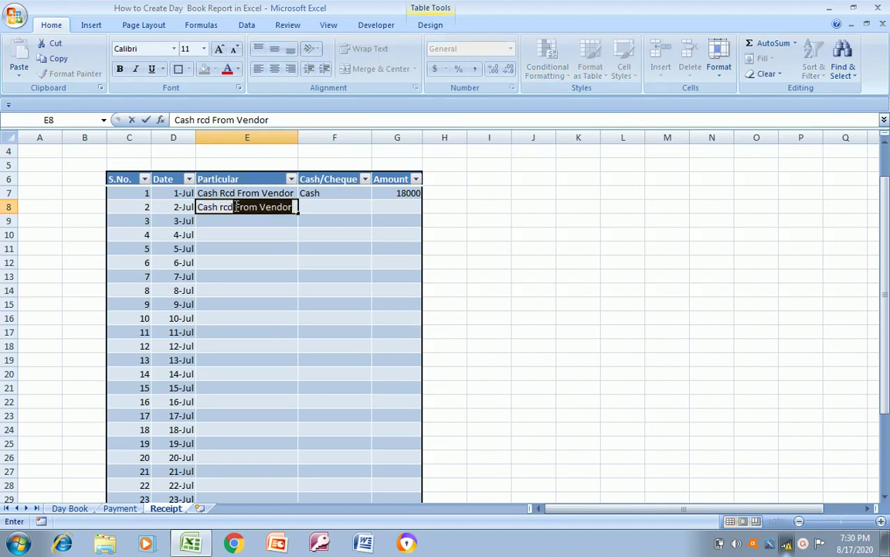
text(cd from)
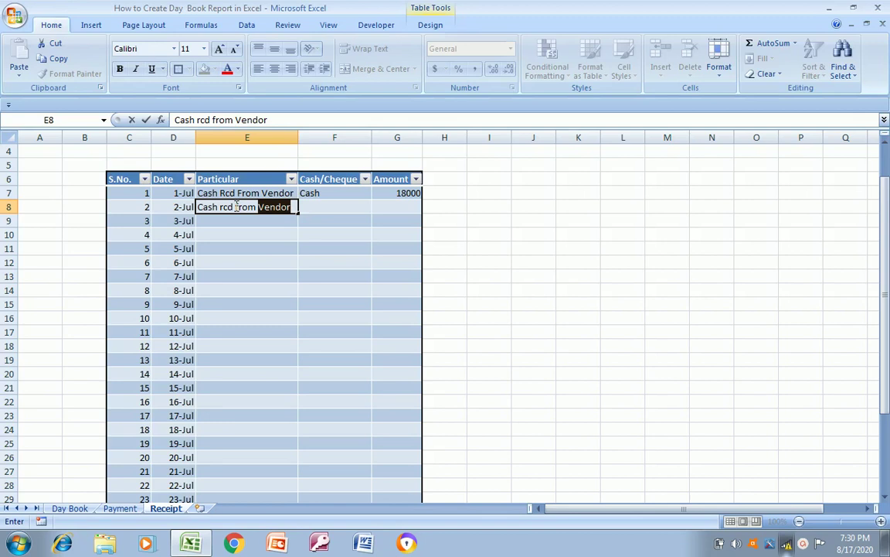
key(Tab)
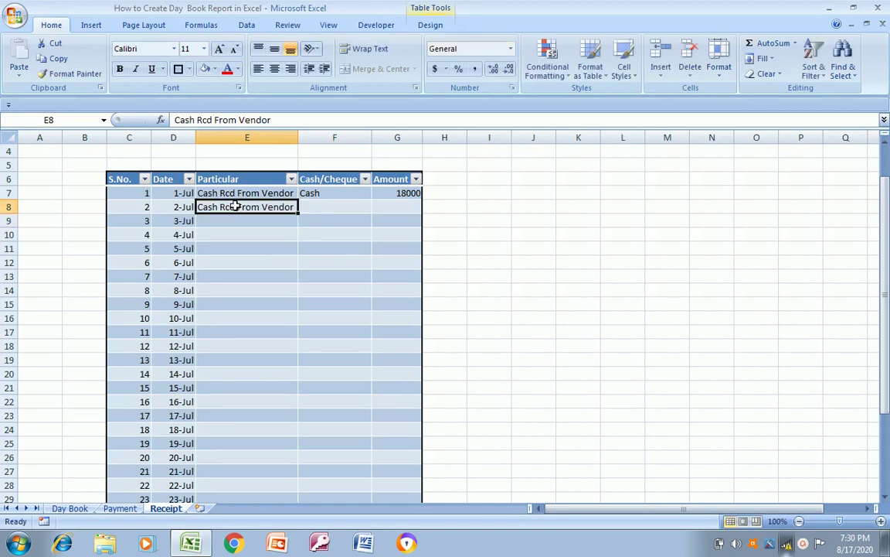
Set the 2-Jul receipt's mode to Cash and enter an amount of 15000
text(cash)
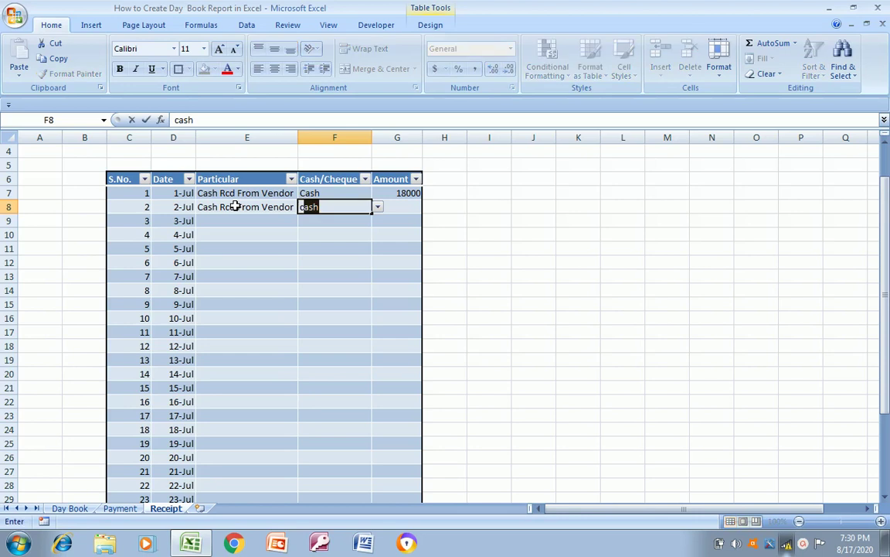
key(Return)
key(Up)
key(Right)
text(15000)
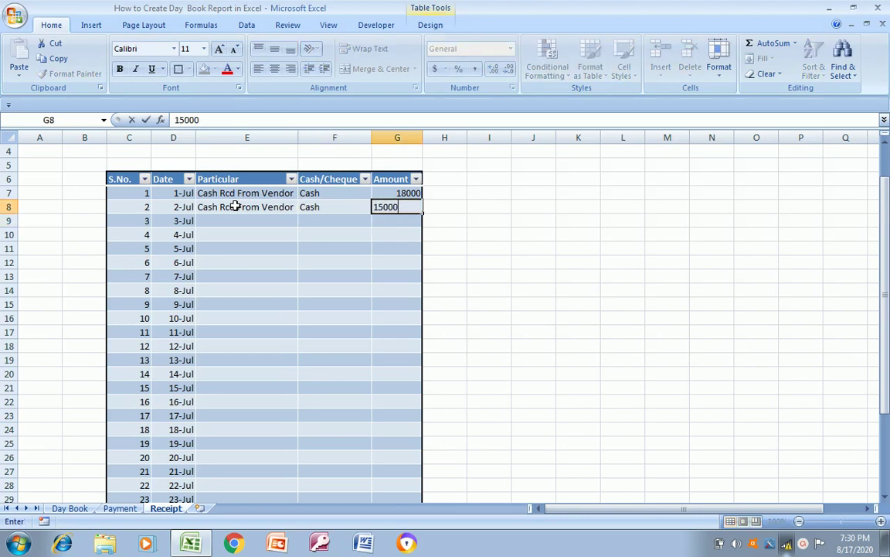
key(Return)
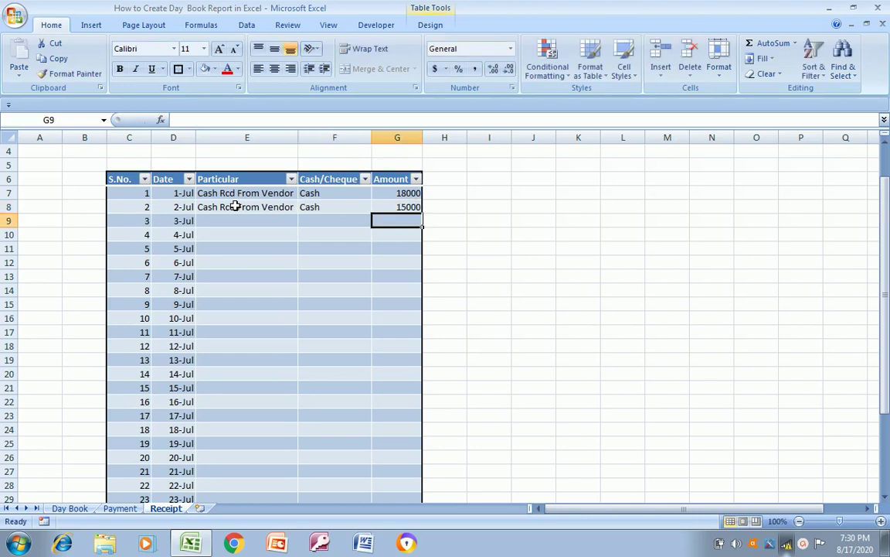
Enter "Cheque Rcd from Manish Co" as the particular for 3-Jul in the Receipt table
key(Left)
key(Left)
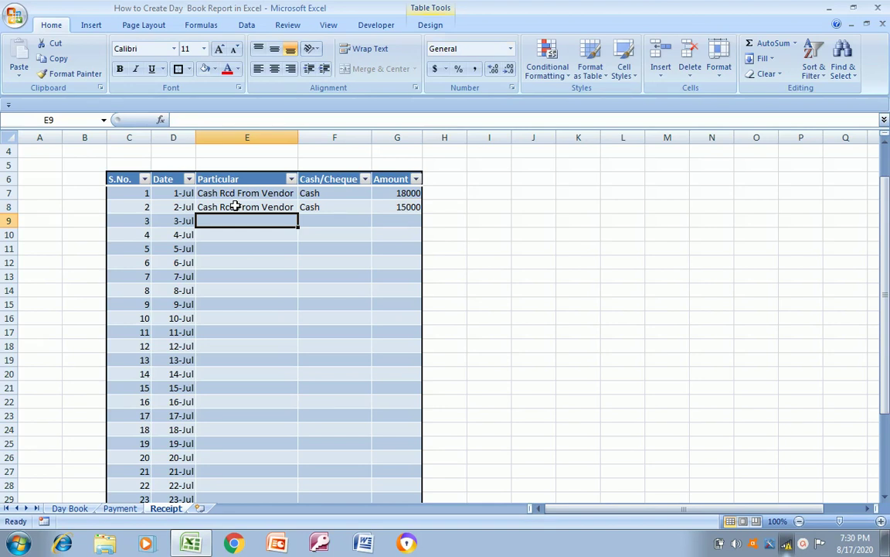
text(cas)
key(Escape)
text(Cheq)
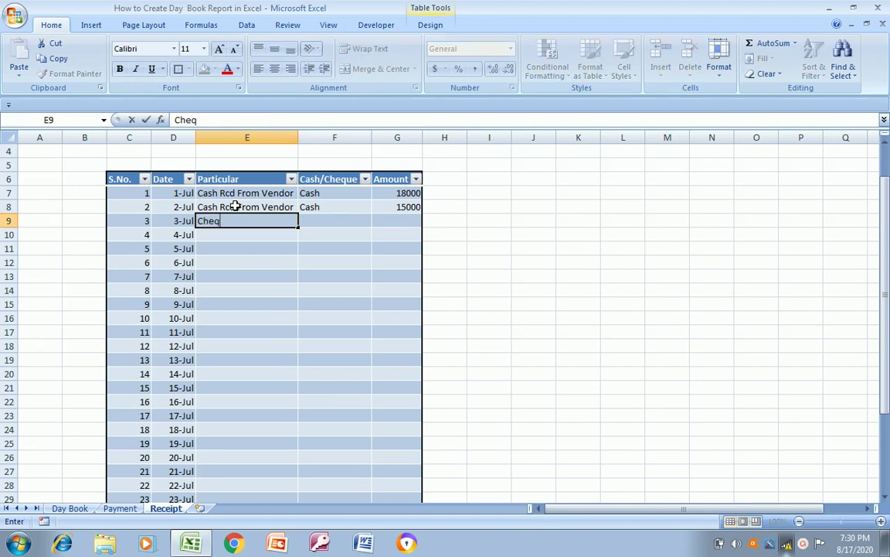
text(ue Rcd from)
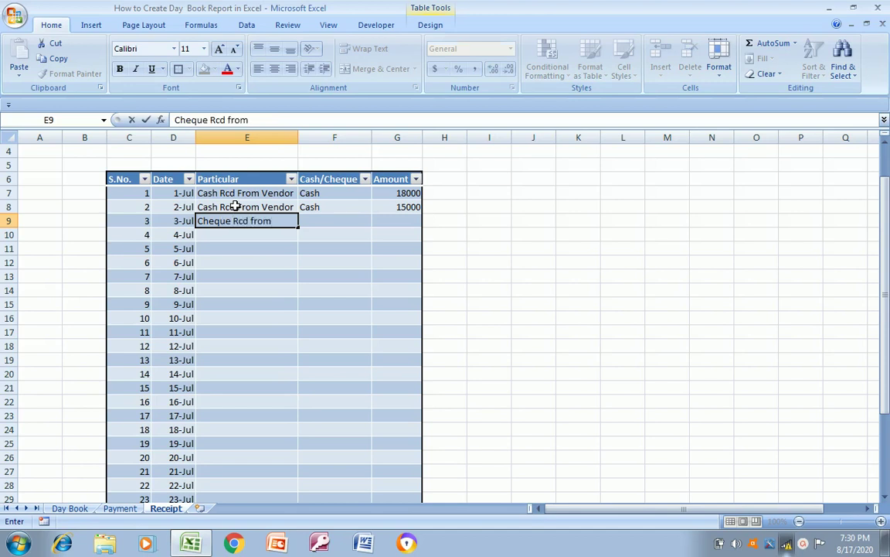
text( Manish)
text( C)
key(shift+Up)
text(o)
key(Escape)
key(Down)
key(Up)
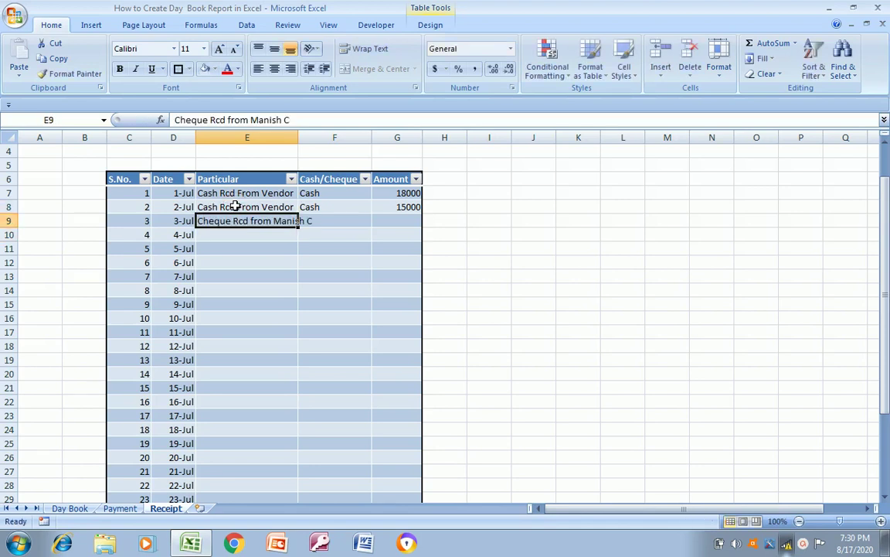
key(F2)
key(Return)
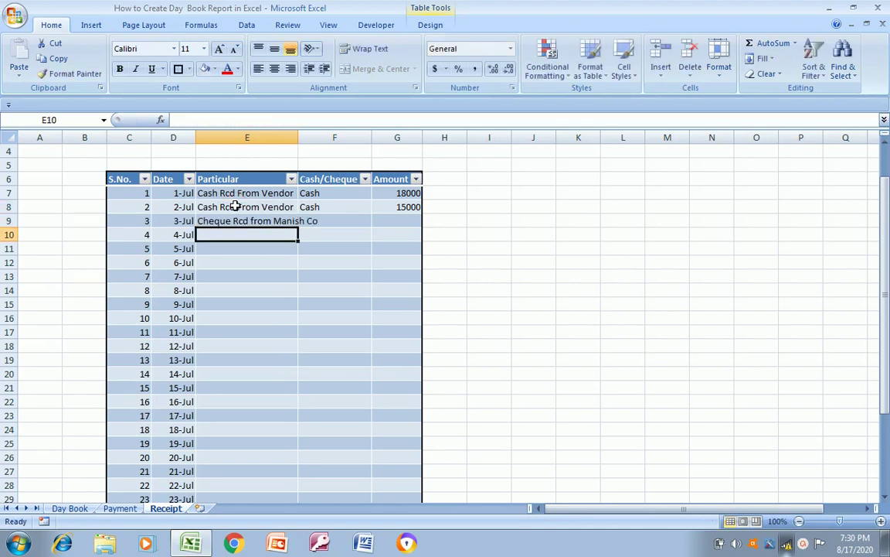
Set the 3-Jul receipt's mode to Cheque and enter an amount of 12000
key(Up)
key(Right)
text(C)
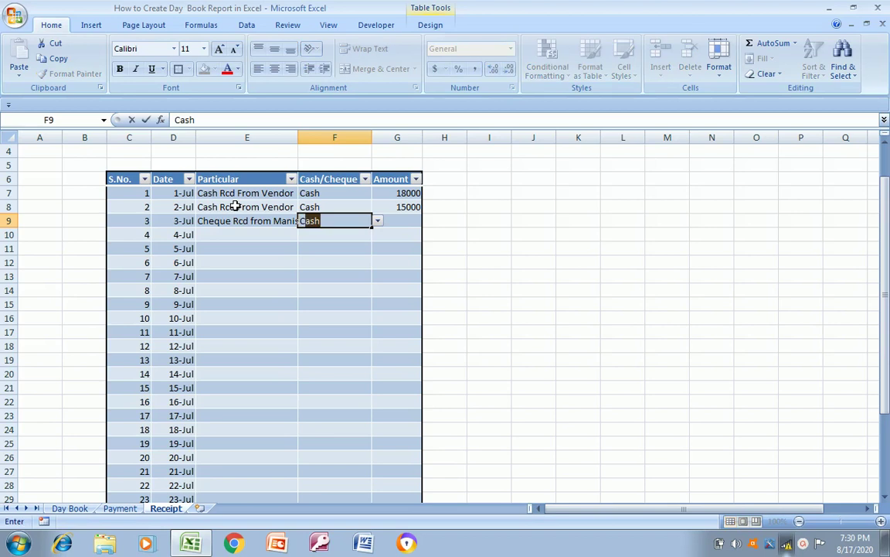
text(he)
key(Escape)
click(378, 221)
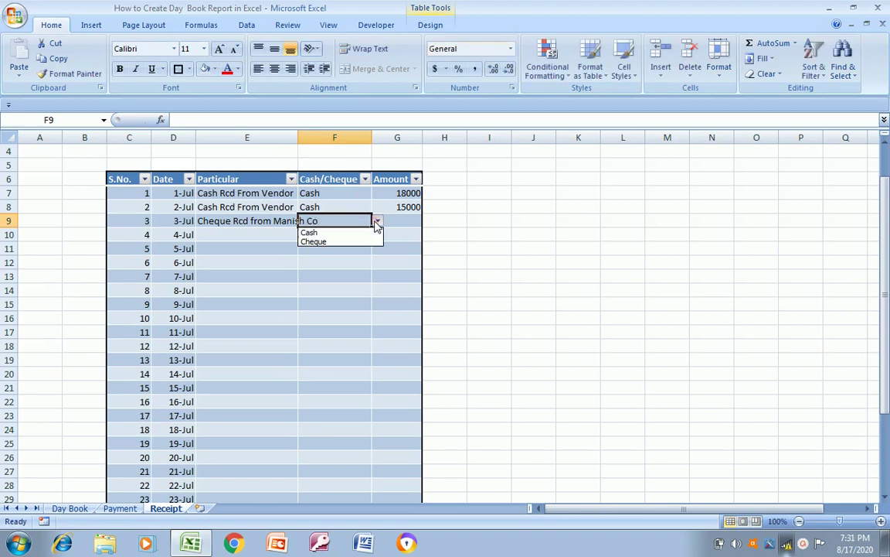
click(350, 242)
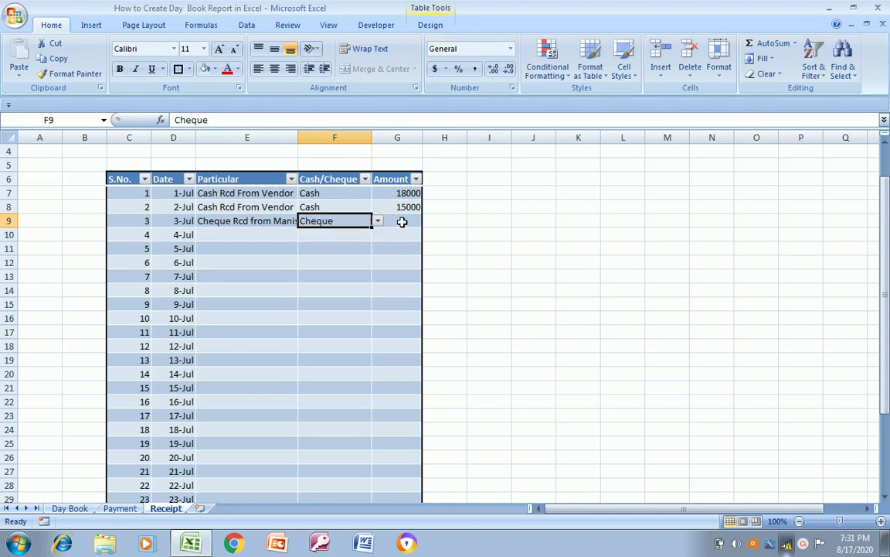
click(402, 222)
text(12000)
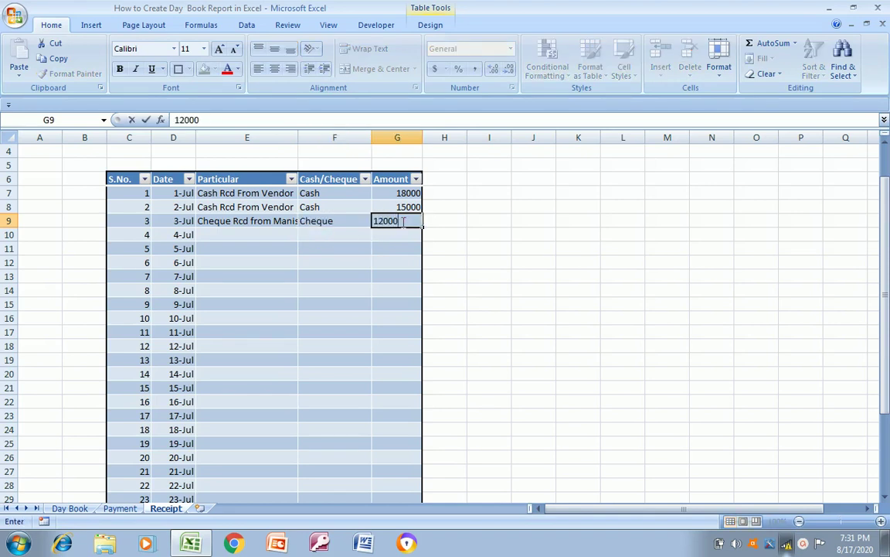
key(Return)
key(Left)
key(Left)
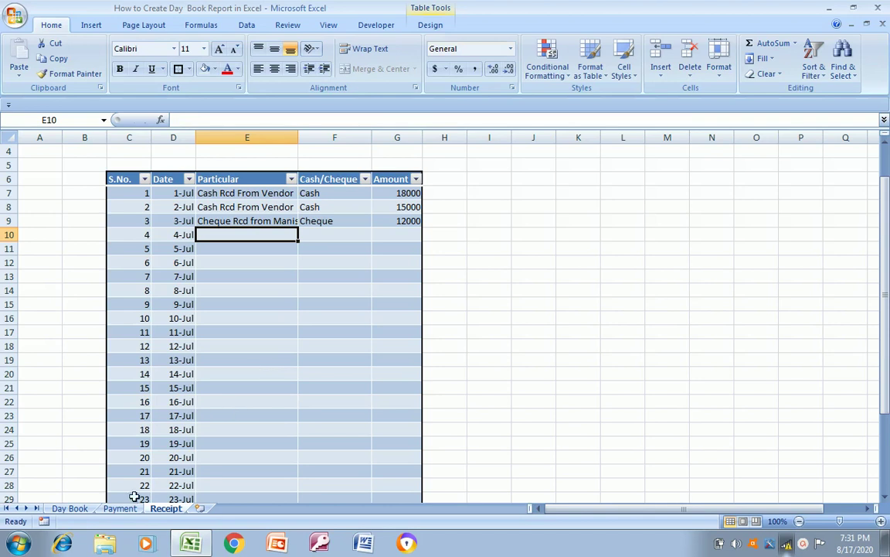
On the Payment sheet, enter "Cash paid to Office Maintaince" as the particular for 2-Jul
click(120, 508)
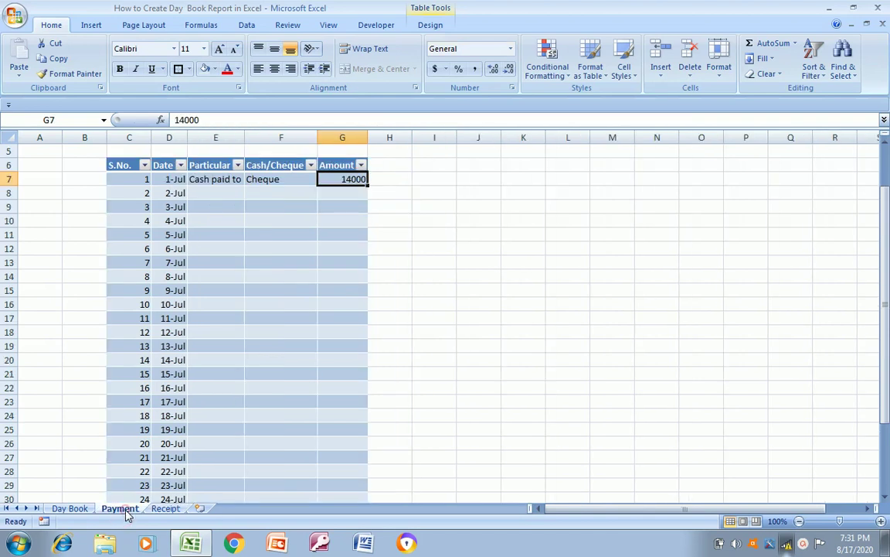
click(217, 187)
text(Cas)
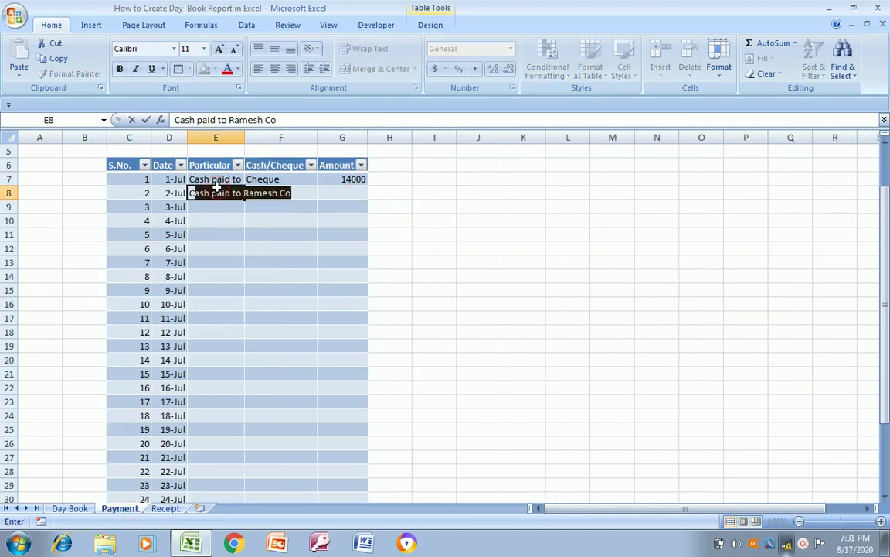
text(h paidt)
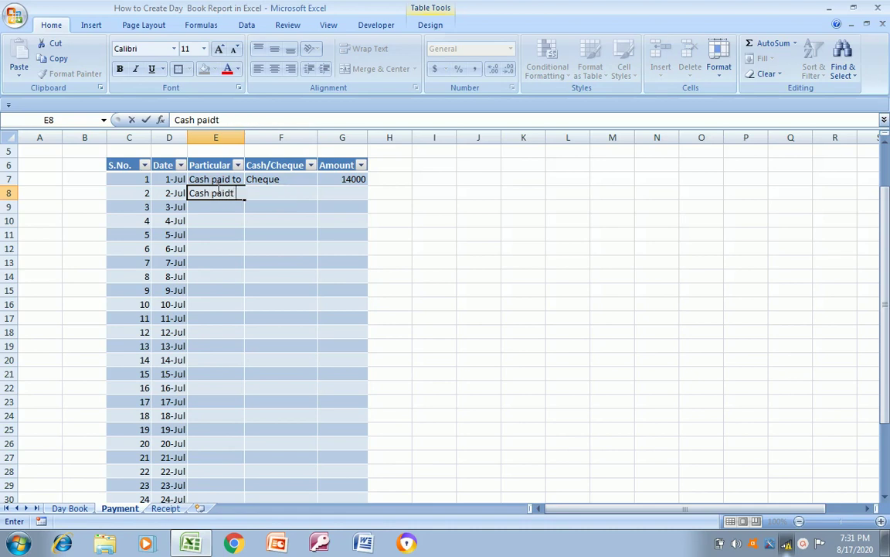
key(BackSpace)
text( to )
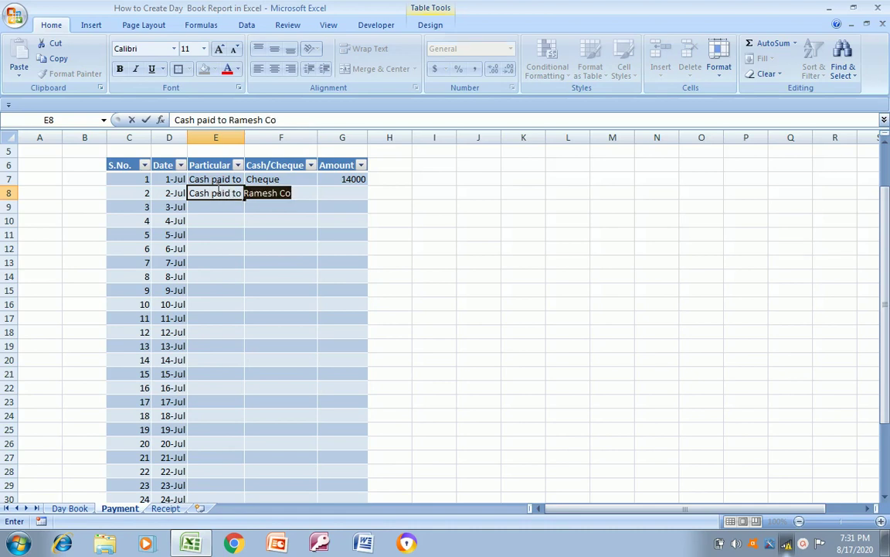
text(Offi)
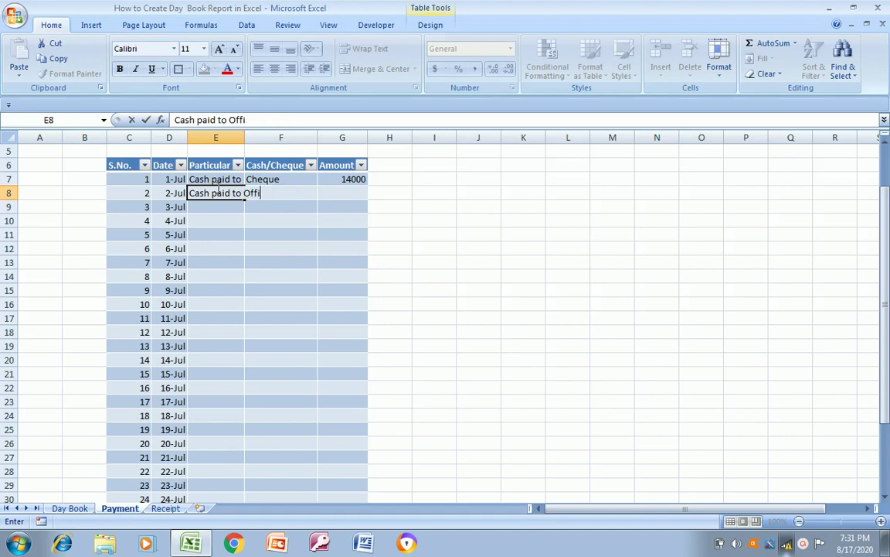
text(ce Mainta)
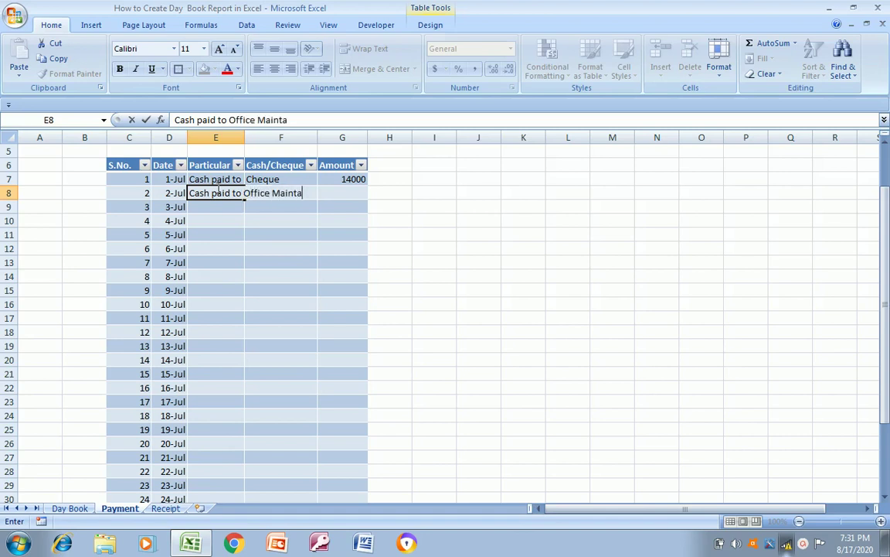
text(ce)
key(Return)
Set the 2-Jul payment's mode to Cheque and enter an amount of 15000
key(Up)
key(Right)
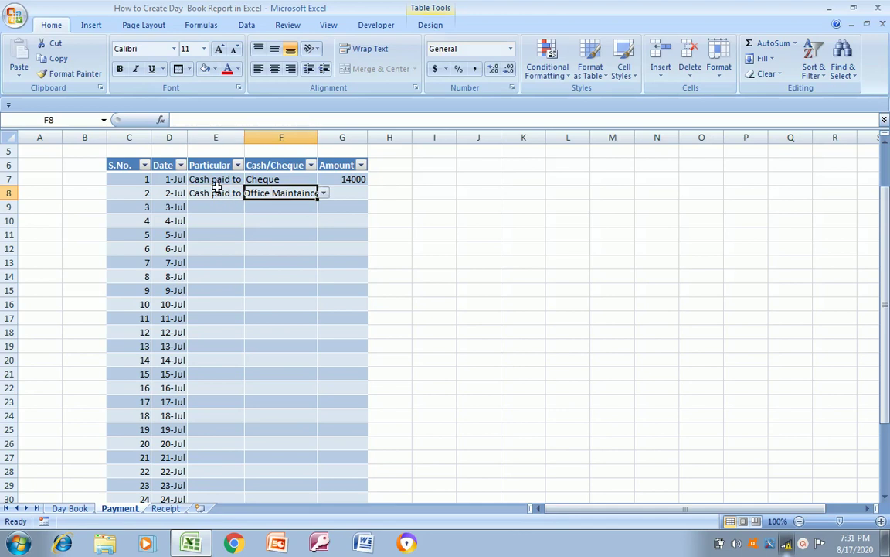
text(cash)
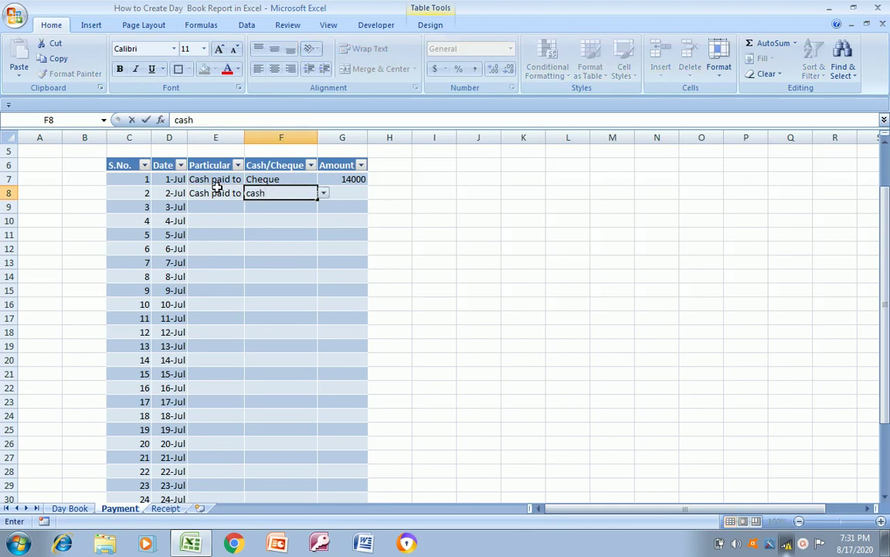
key(Escape)
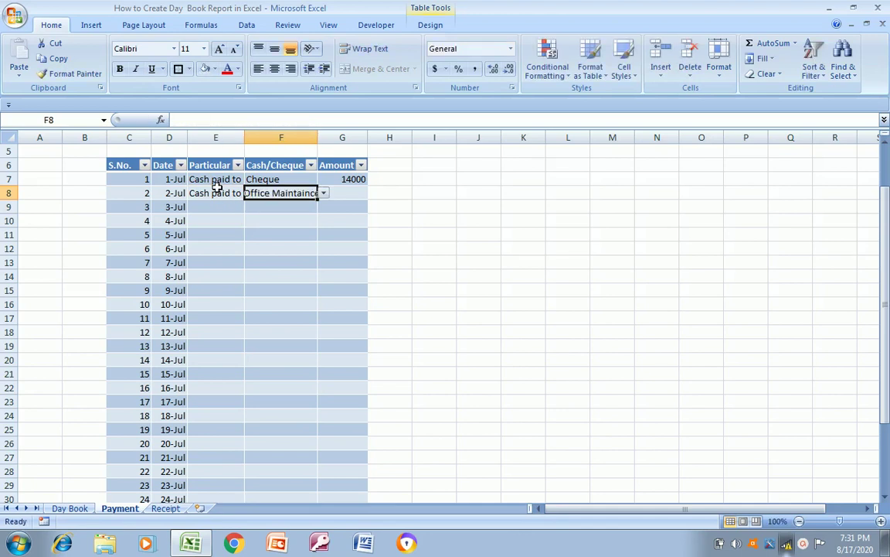
click(323, 194)
click(290, 214)
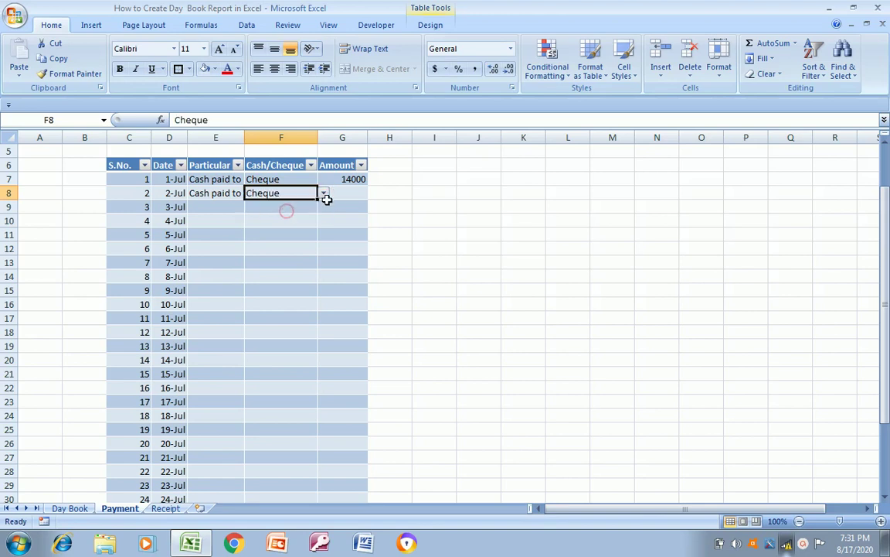
click(355, 193)
text(15000)
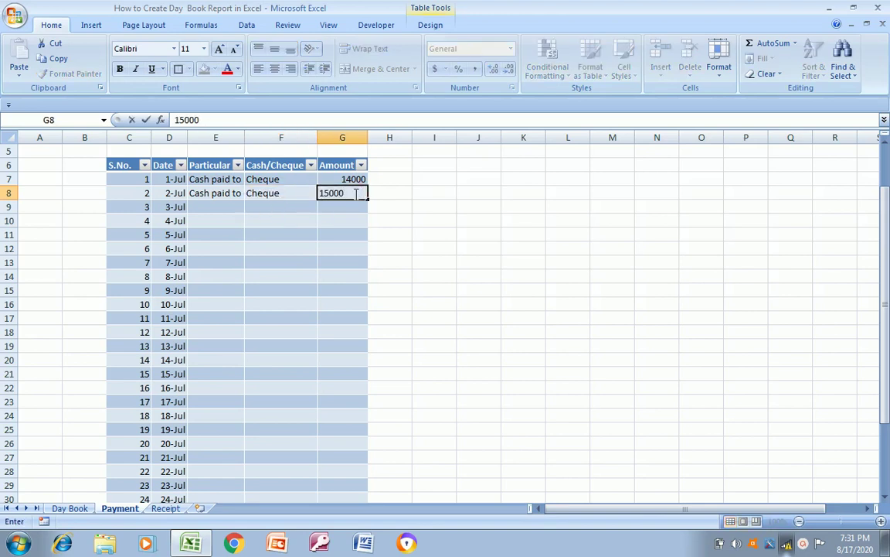
key(Return)
Copy the 2-Jul particular into the 3-Jul row of the Payment table
key(Left)
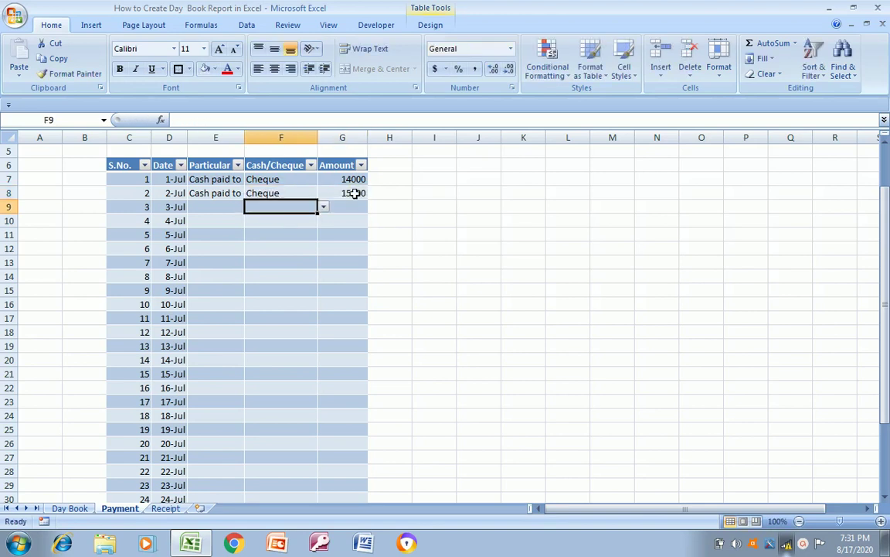
key(Up)
key(Left)
key(ctrl+c)
key(Down)
key(ctrl+v)
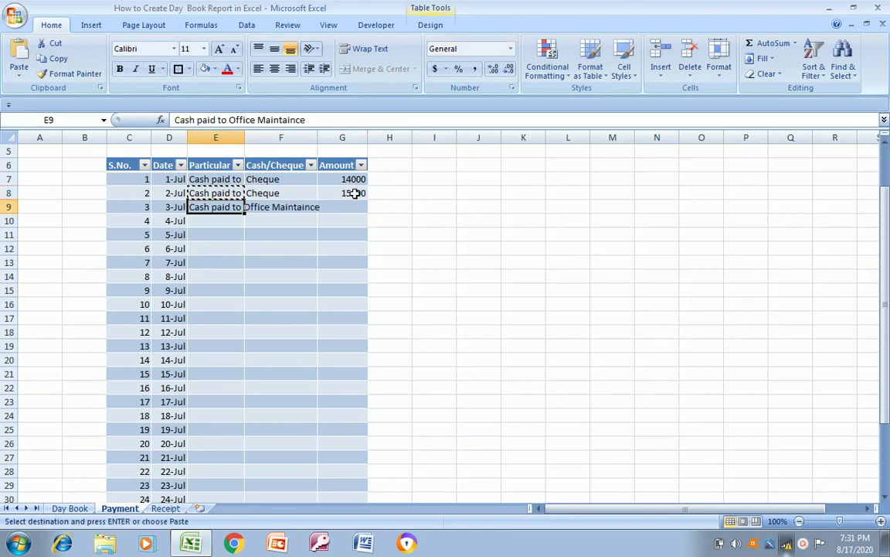
key(Escape)
Set the 3-Jul payment's mode to Cash and enter an amount of 12000
key(Right)
text(Cas)
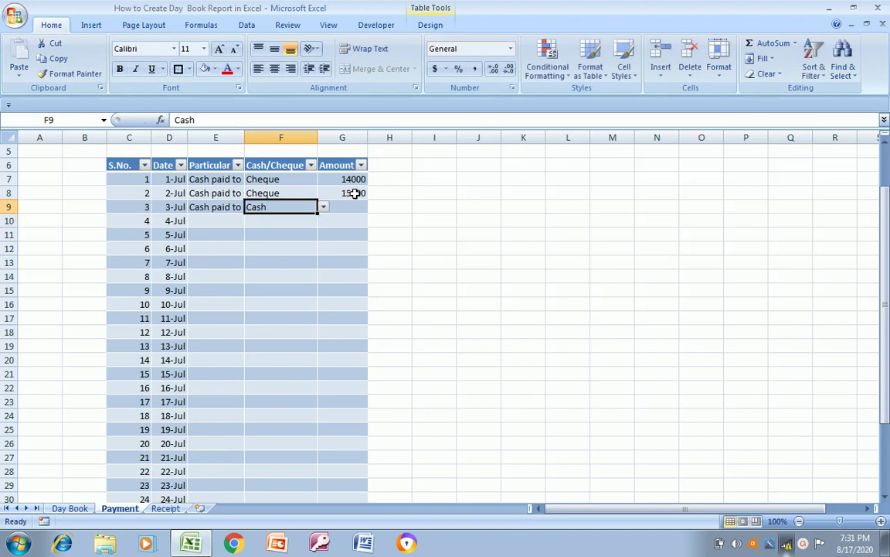
key(Right)
text(120)
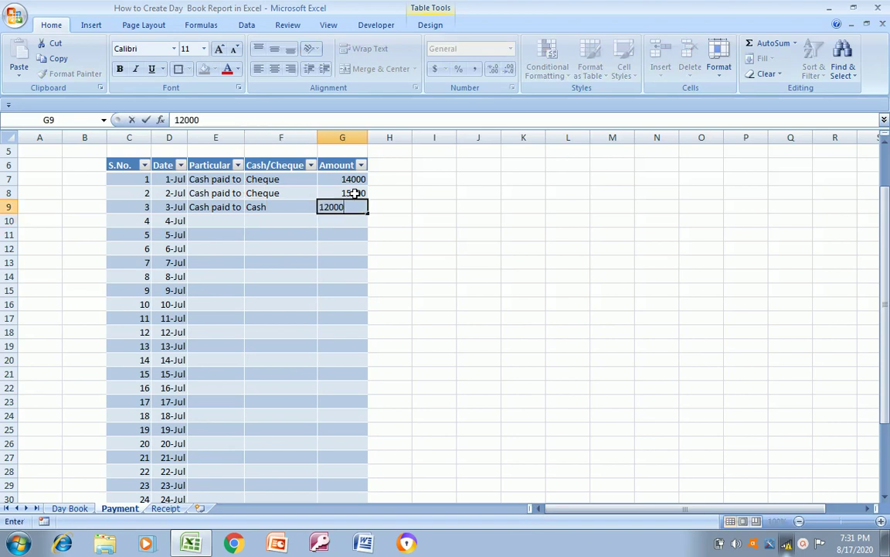
text(00)
key(Return)
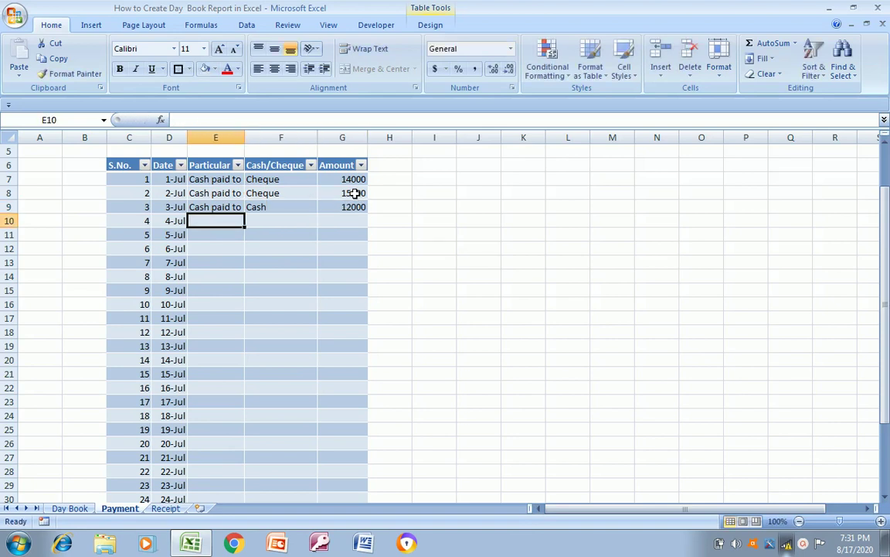
Copy the 3-Jul particular into the 4-Jul payment row and change it to "Cash paid for office rent"
key(Up)
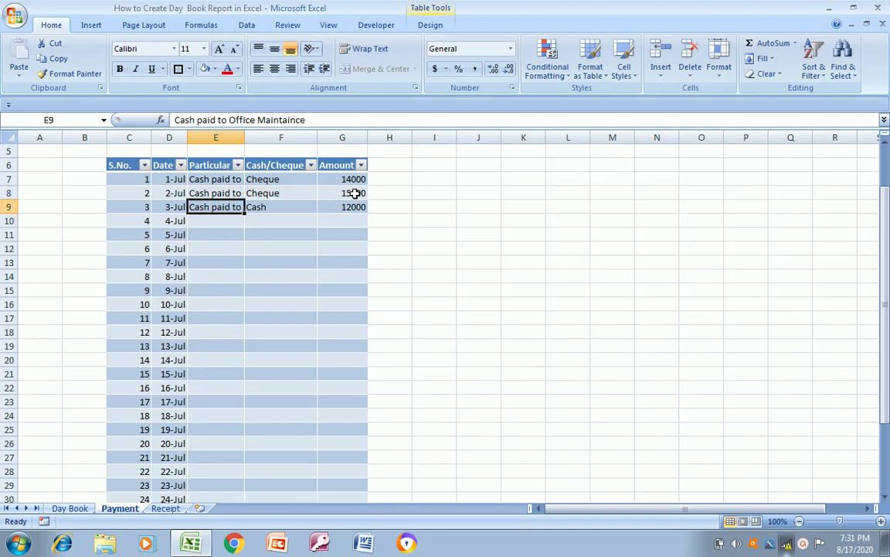
key(ctrl+c)
key(Down)
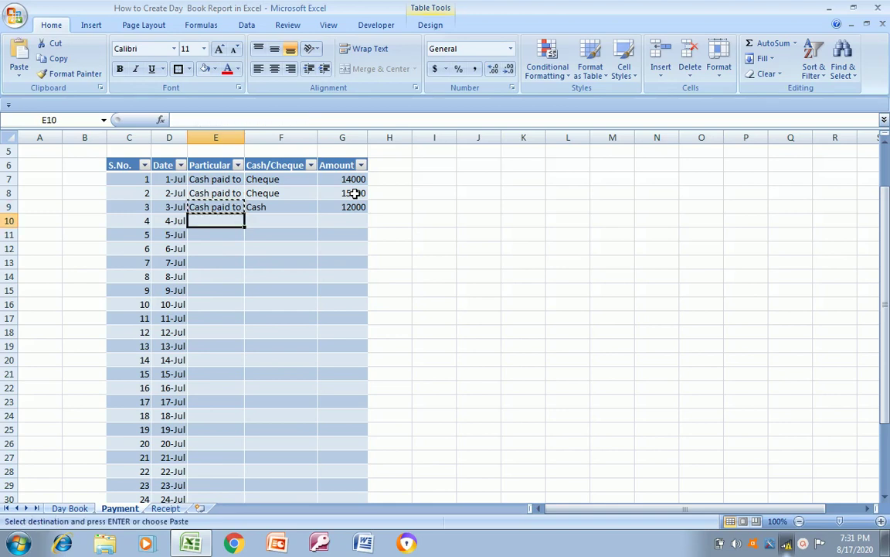
key(ctrl+v)
key(Escape)
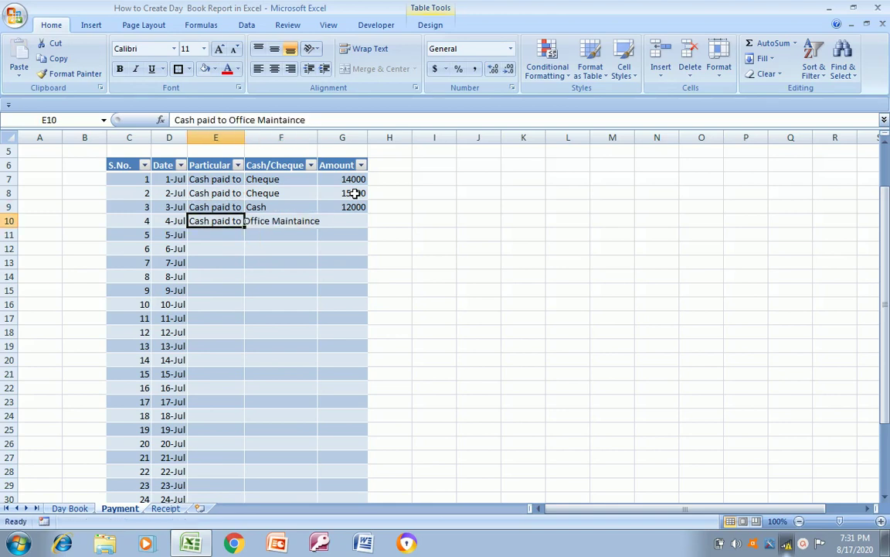
key(F2)
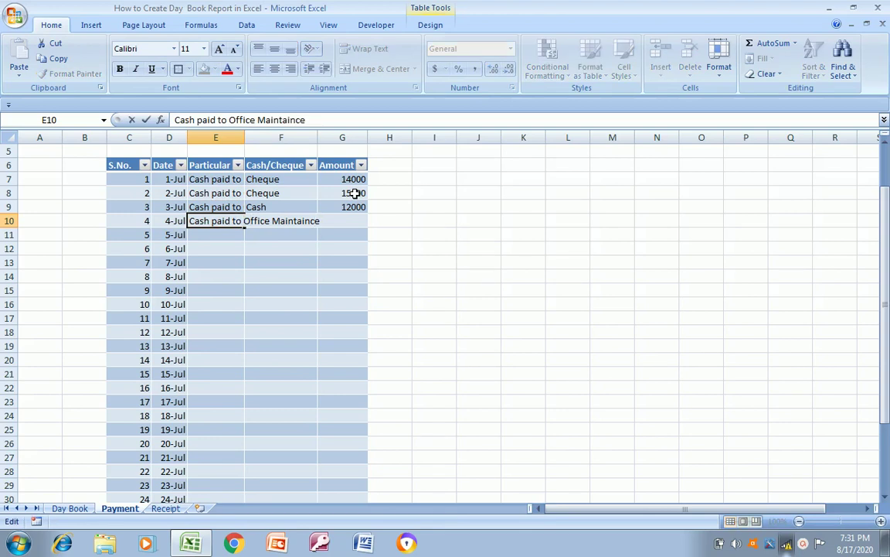
key(shift+End)
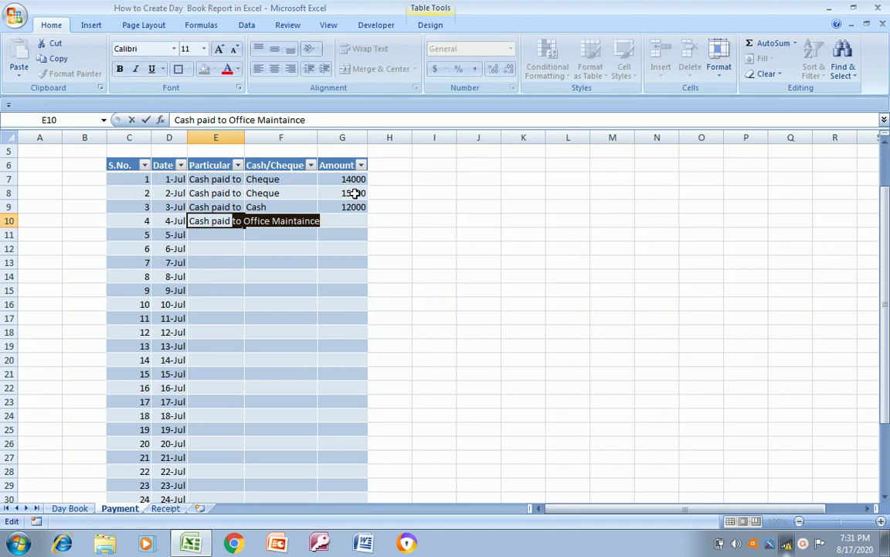
text(for office re)
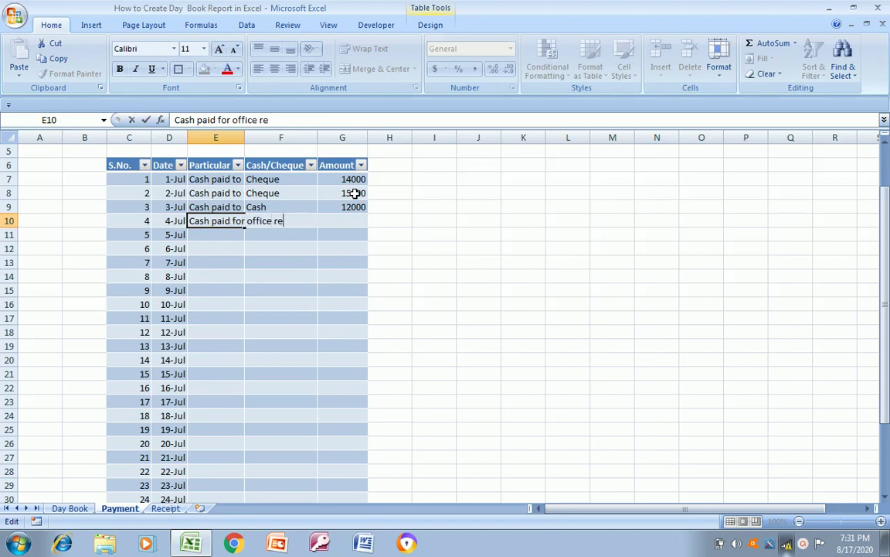
text(nt)
key(Tab)
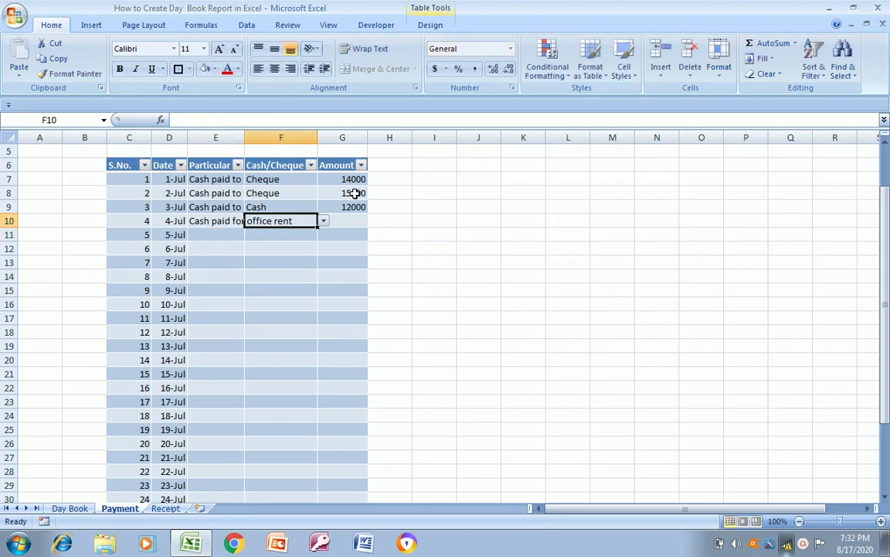
Set the 4-Jul payment's mode to Cheque and enter an amount of 15000
click(323, 221)
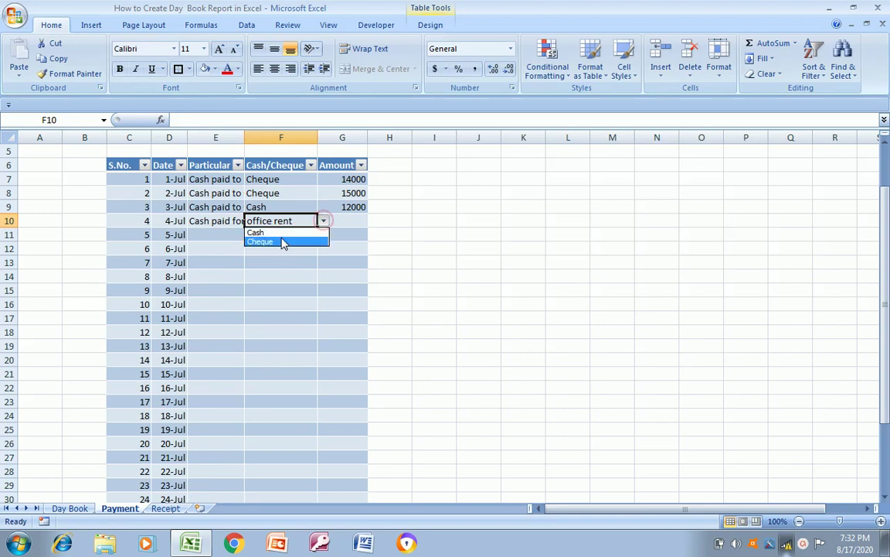
click(283, 242)
click(343, 220)
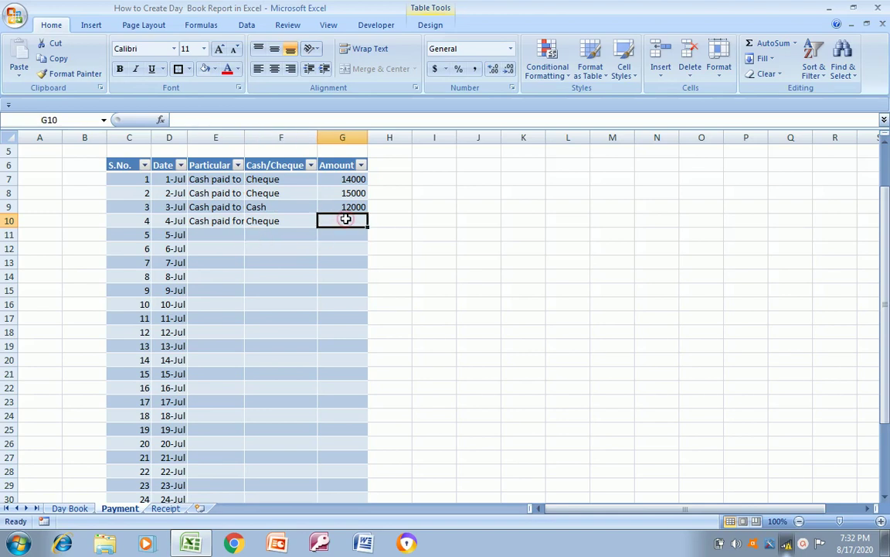
text(15000)
key(Return)
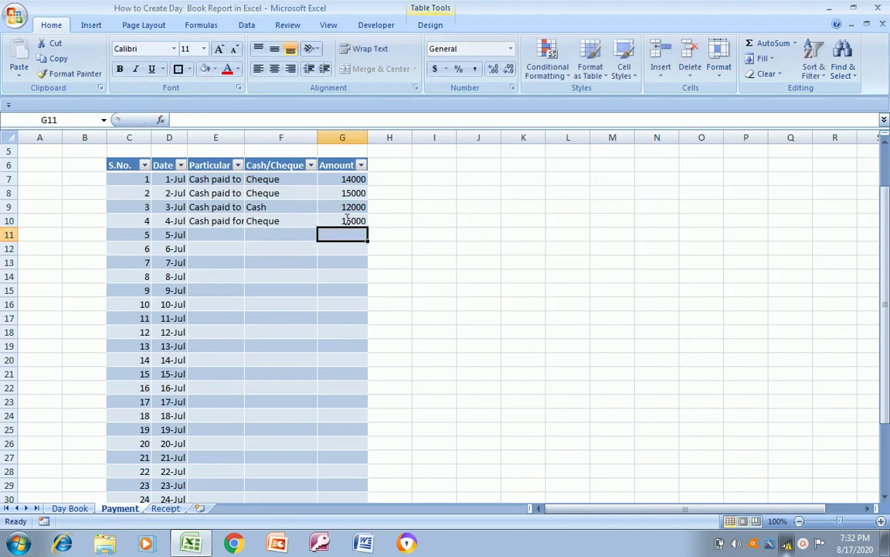
key(Left)
key(Left)
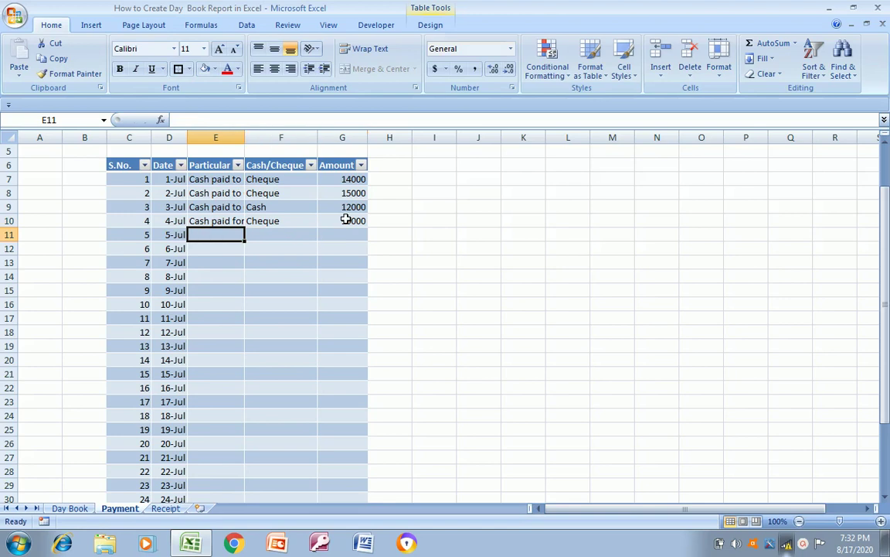
Compare the 2-Jul received and payment amounts in the Day Book with the entries on the Receipt and Payment sheets
click(164, 509)
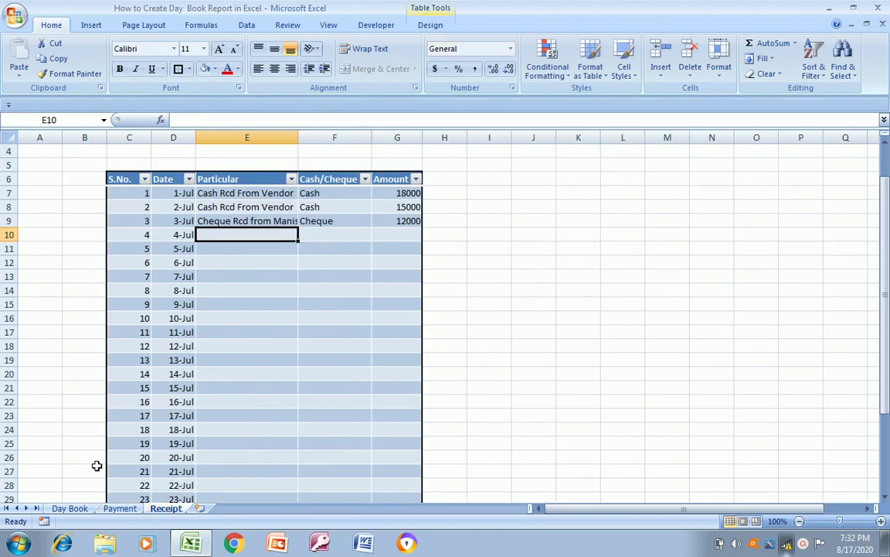
click(70, 509)
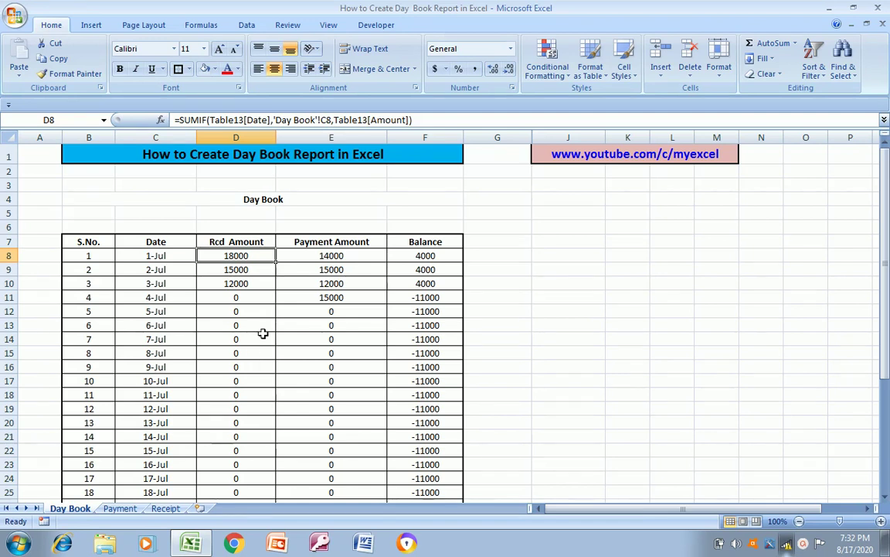
click(219, 270)
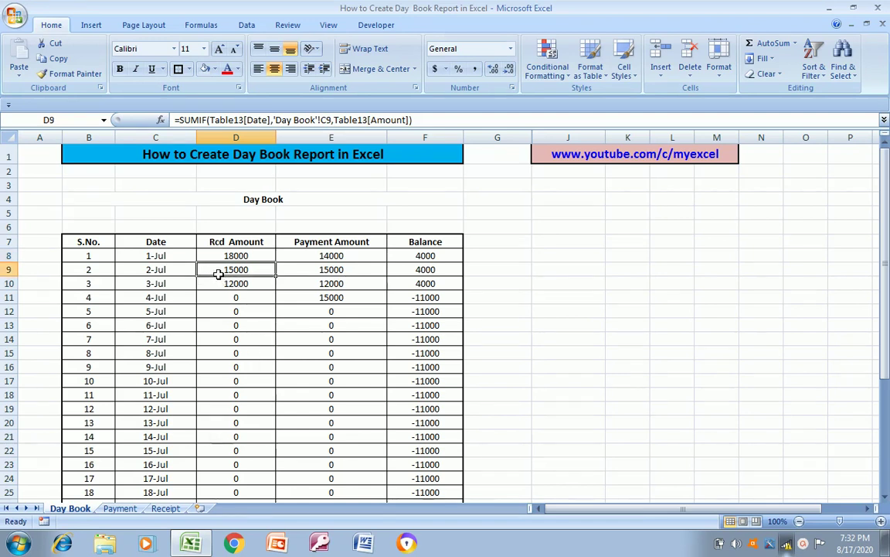
click(165, 507)
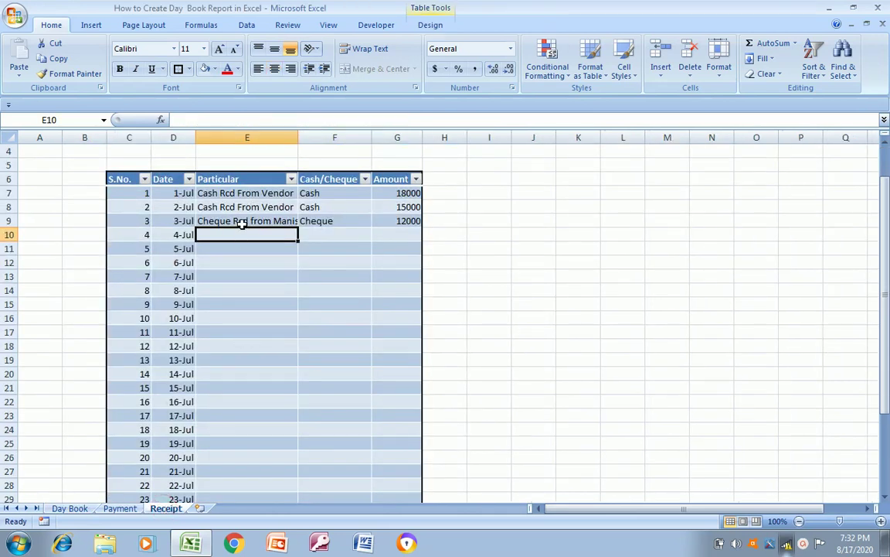
click(334, 207)
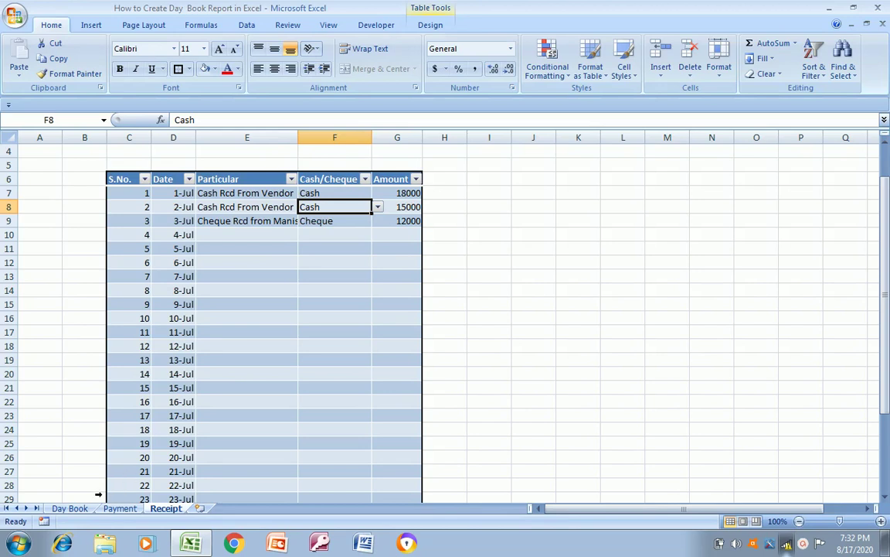
click(70, 508)
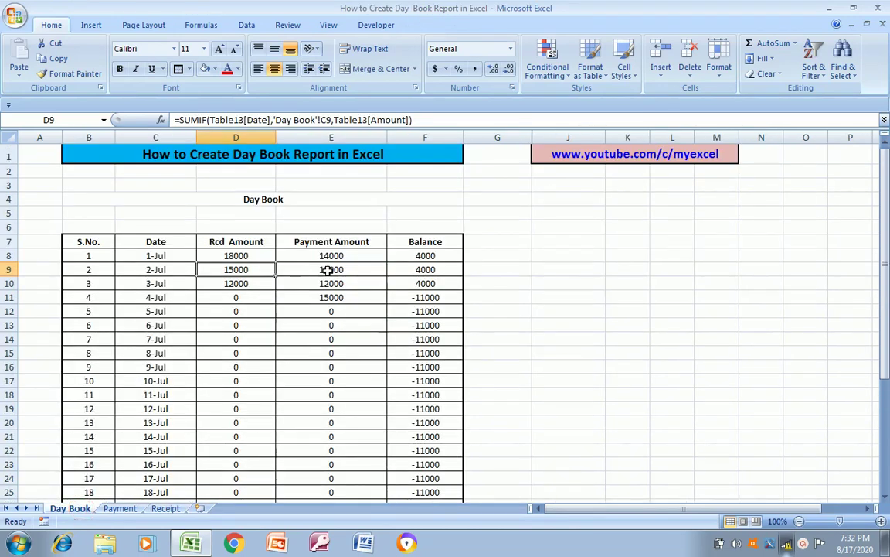
click(119, 508)
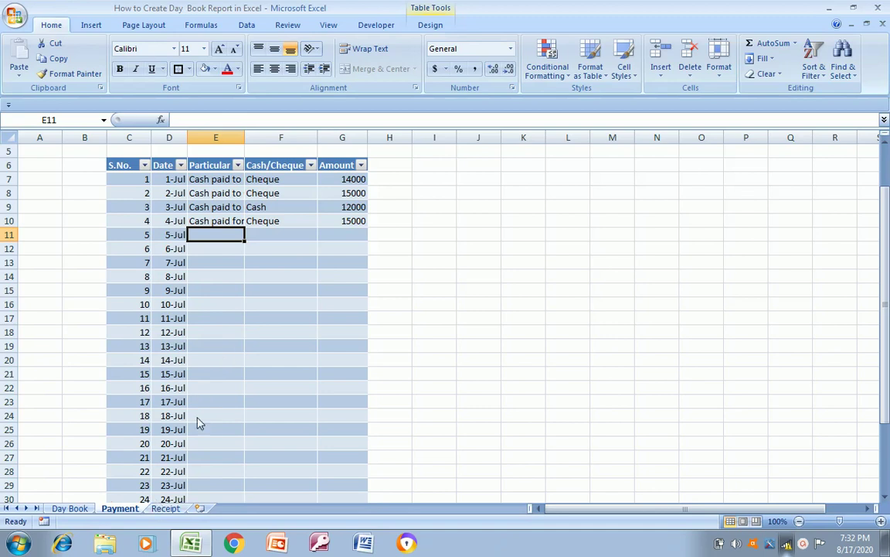
click(343, 195)
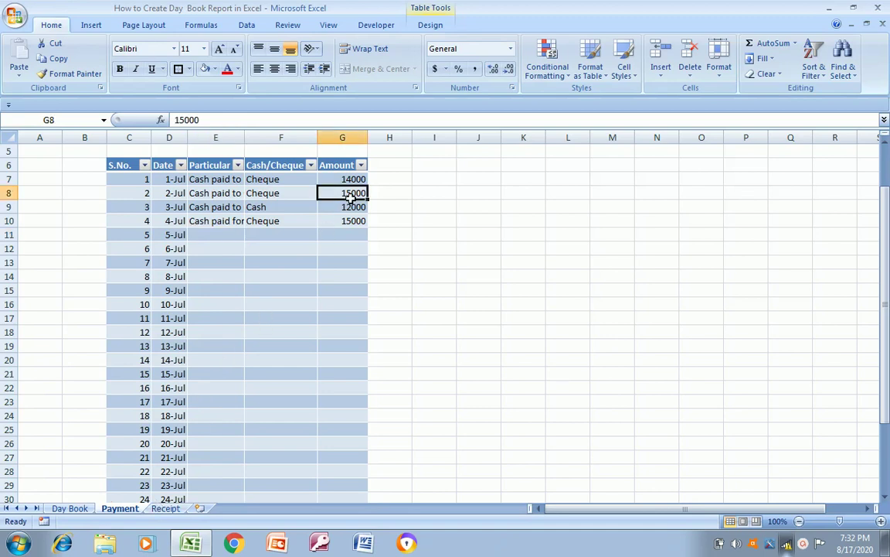
click(69, 508)
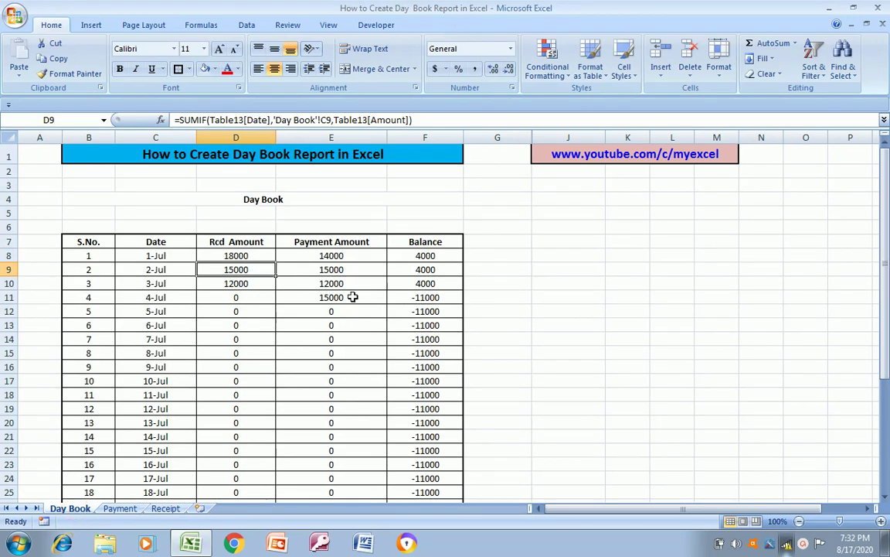
Check the Day Book's 3-Jul and 4-Jul received amounts, reviewing the Receipt and Payment sheets before returning to the report
click(257, 292)
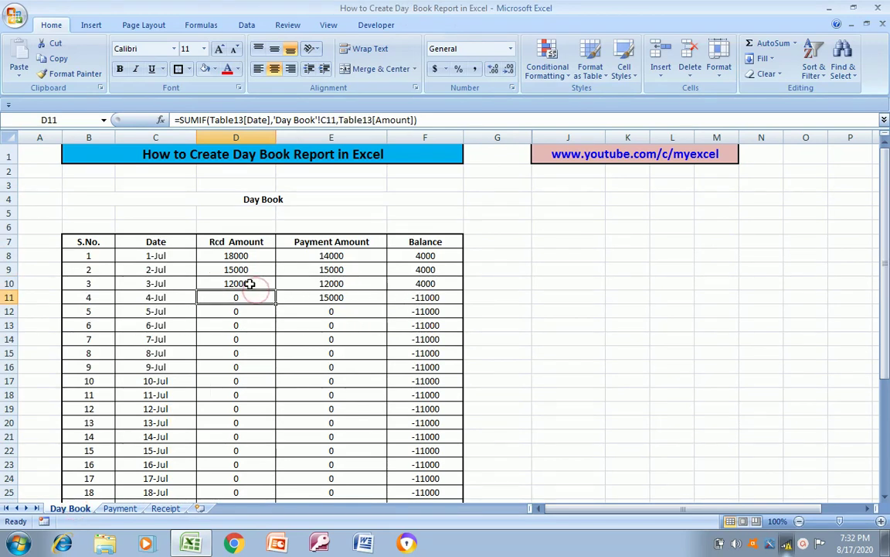
click(250, 284)
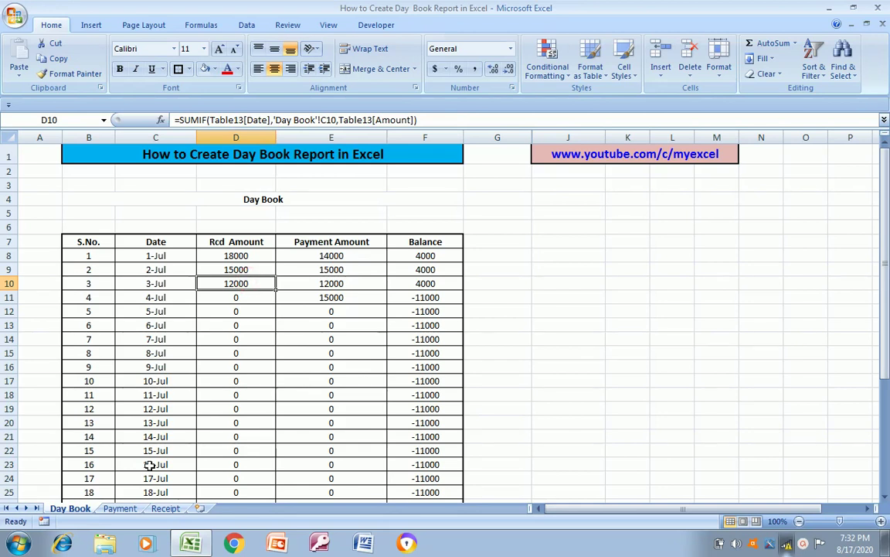
click(160, 509)
click(158, 509)
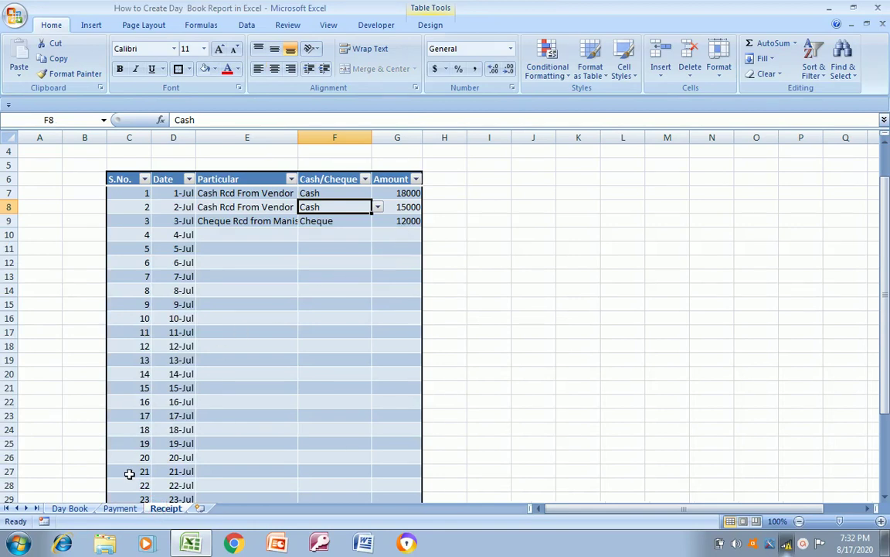
click(120, 509)
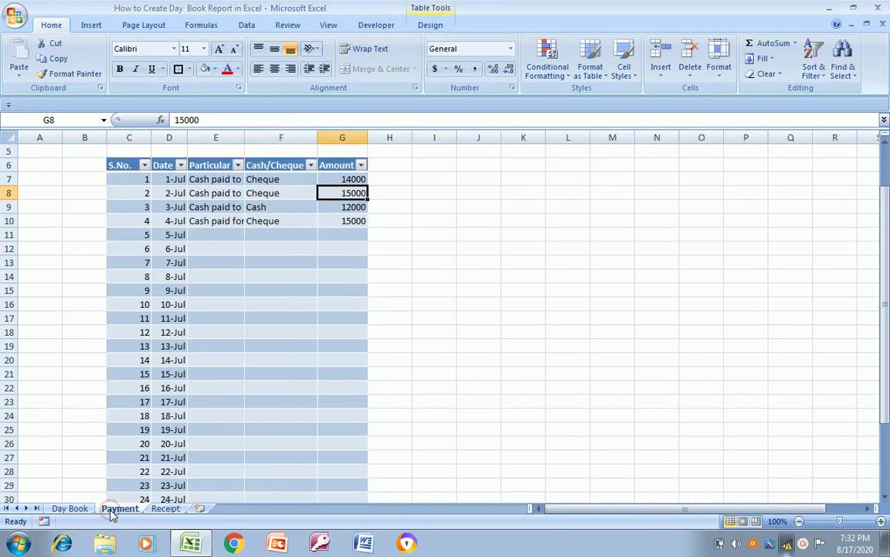
click(69, 508)
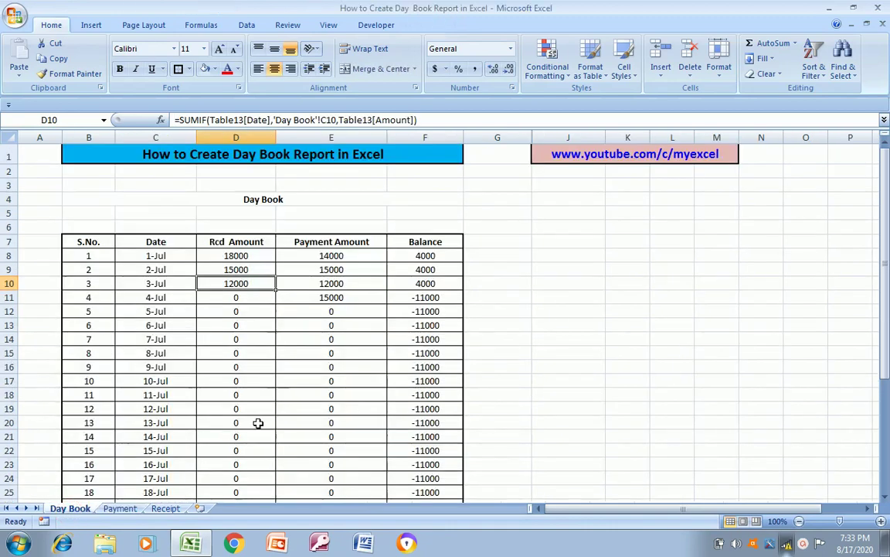
Examine the Day Book balance formulas for 1-Jul to 4-Jul and the 1-Jul received and payment amounts behind the opening balance
click(357, 303)
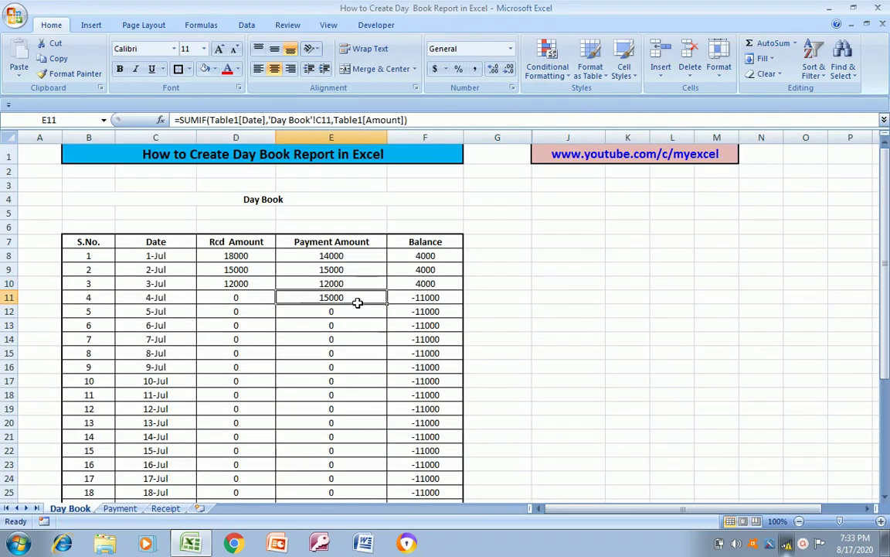
key(Right)
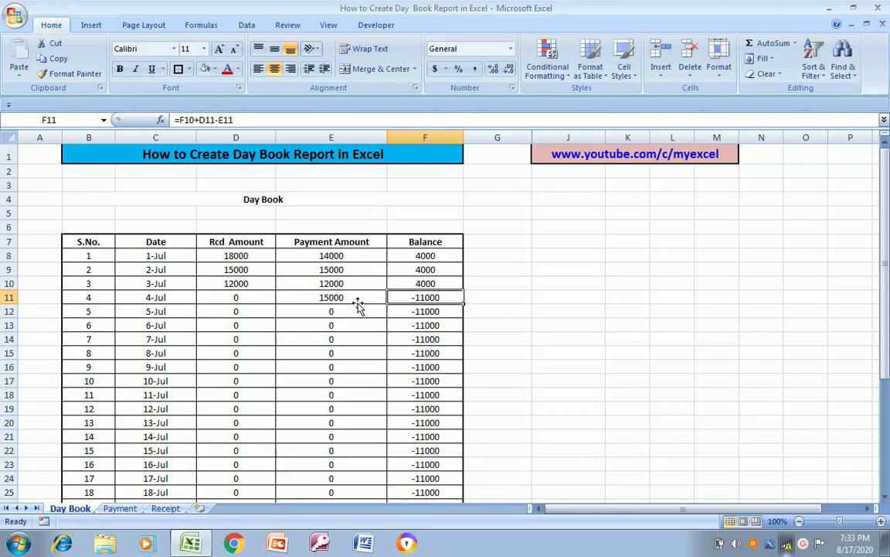
key(Up)
key(Up)
key(Up)
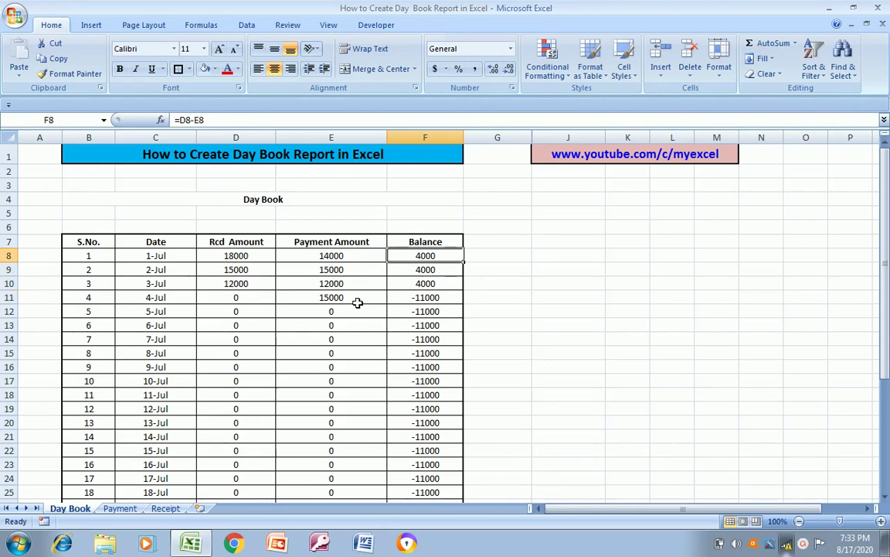
key(Down)
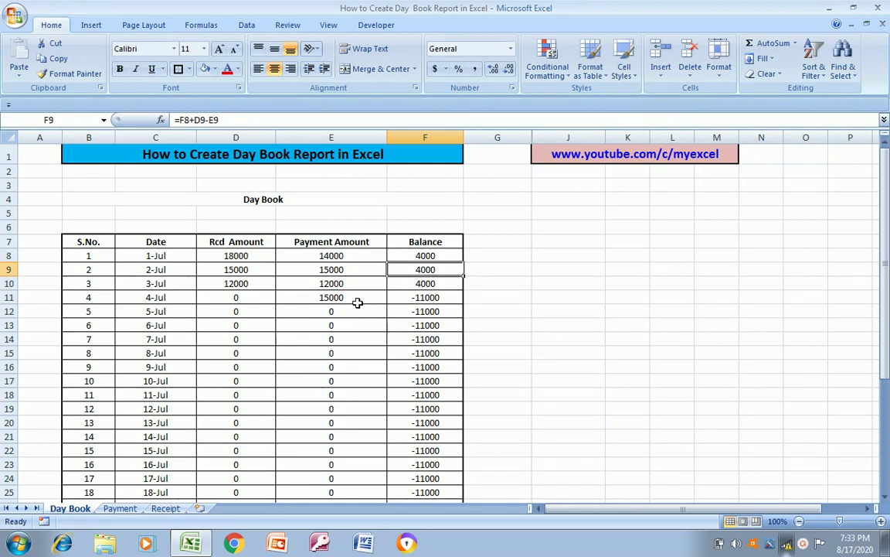
key(Left)
key(Right)
key(Up)
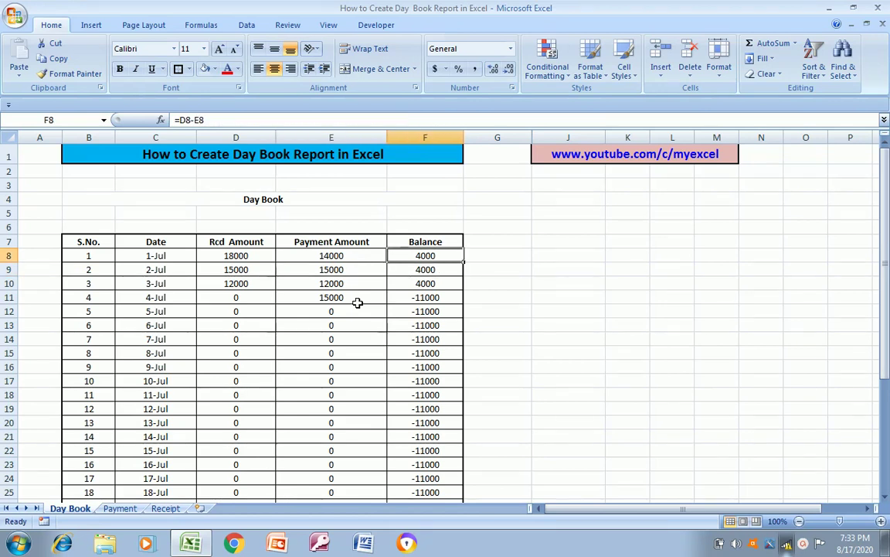
key(Up)
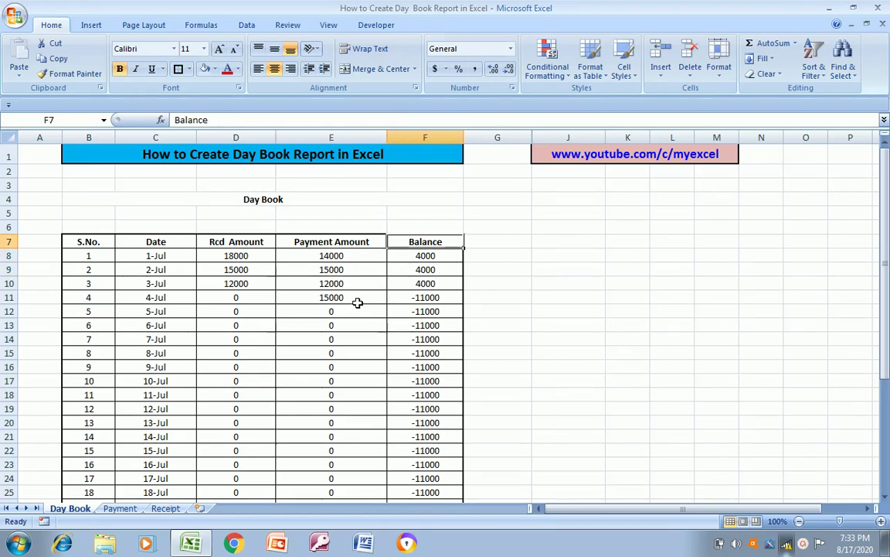
key(Down)
key(Down)
key(Up)
key(Left)
key(Left)
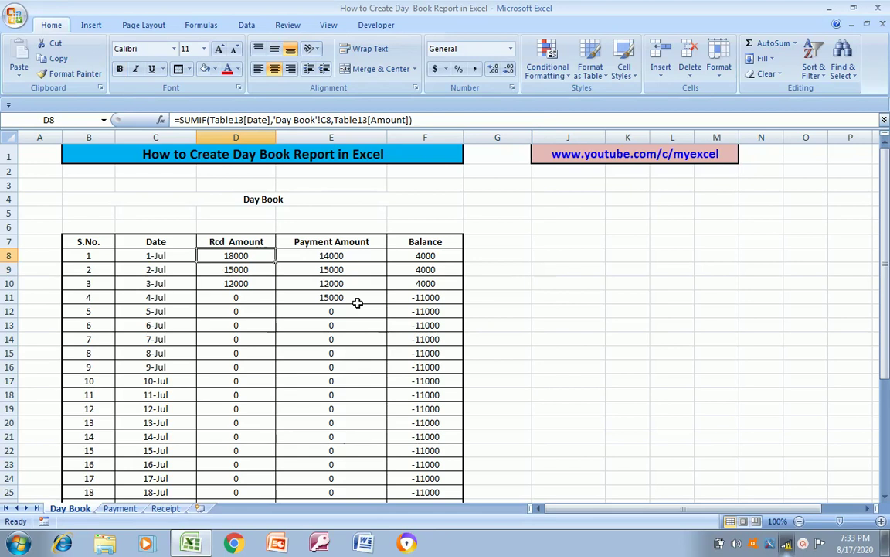
key(Right)
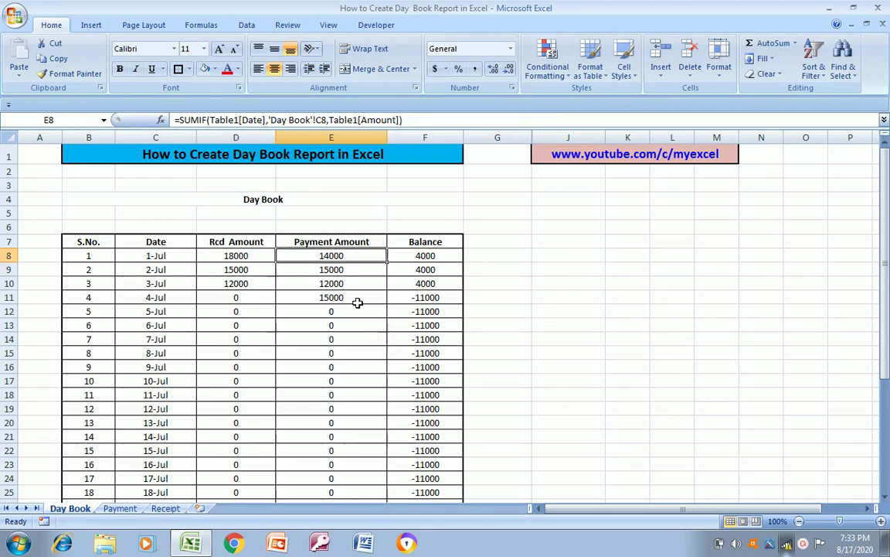
key(Right)
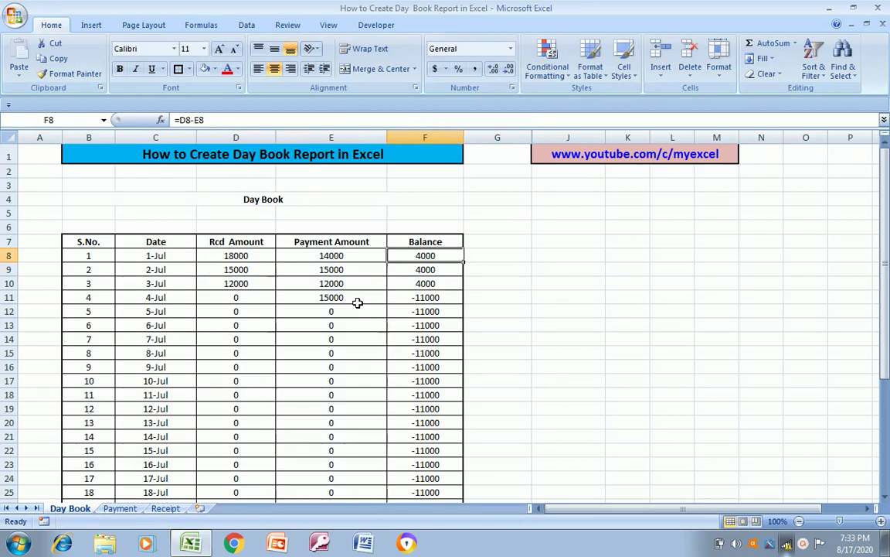
Examine how the 2-Jul balance combines the previous day's balance with that day's received and payment amounts
key(Down)
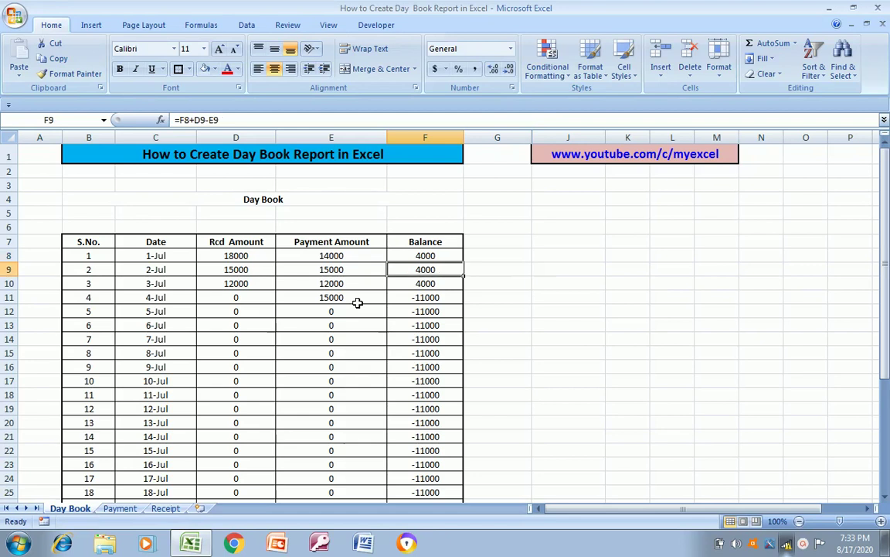
key(Left)
key(Left)
key(Right)
key(Right)
key(Up)
key(Down)
key(Left)
key(Left)
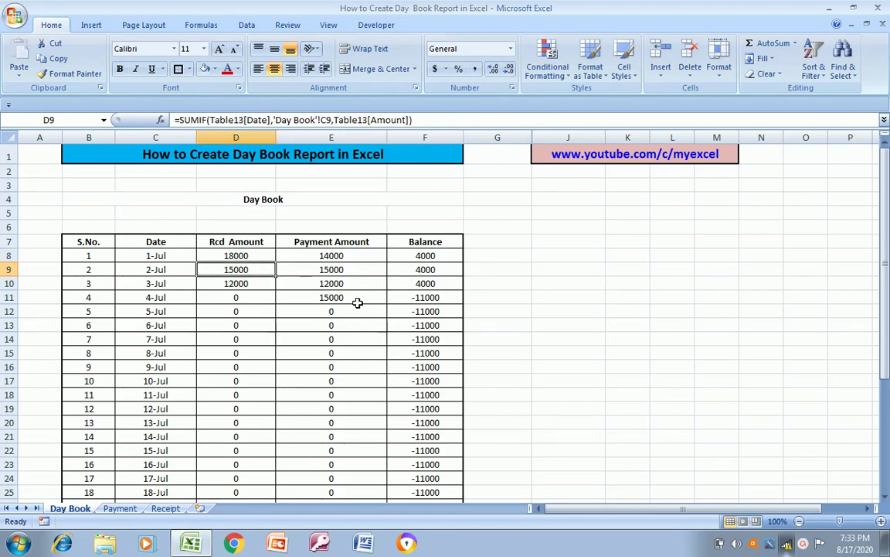
key(Right)
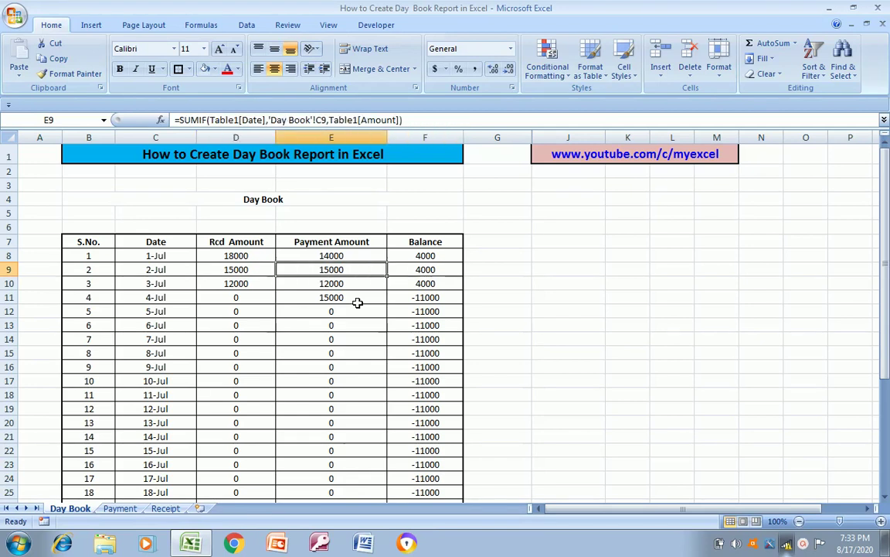
key(Left)
key(Right)
key(Right)
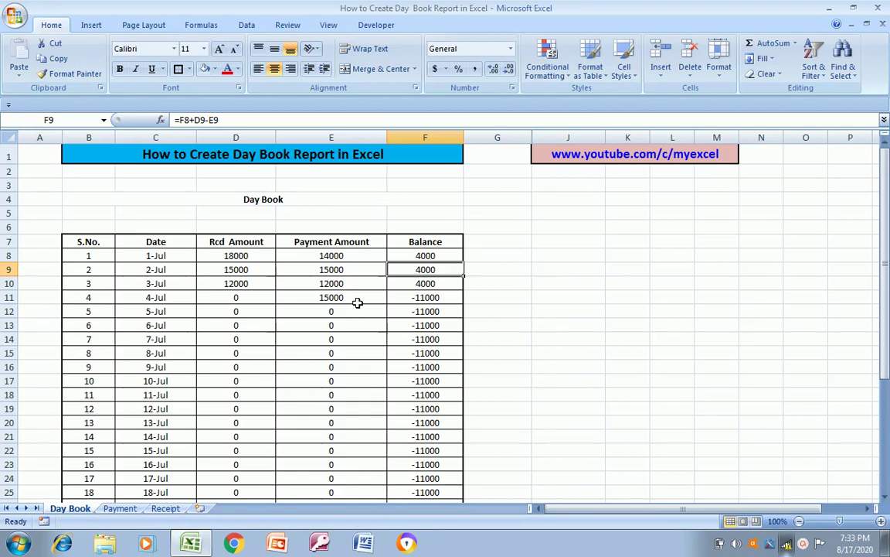
key(Left)
key(Left)
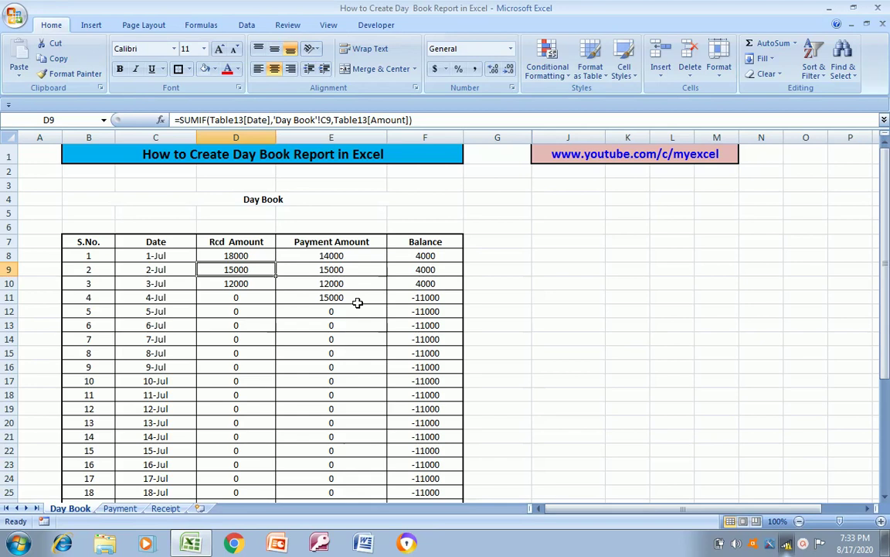
key(Right)
key(Right)
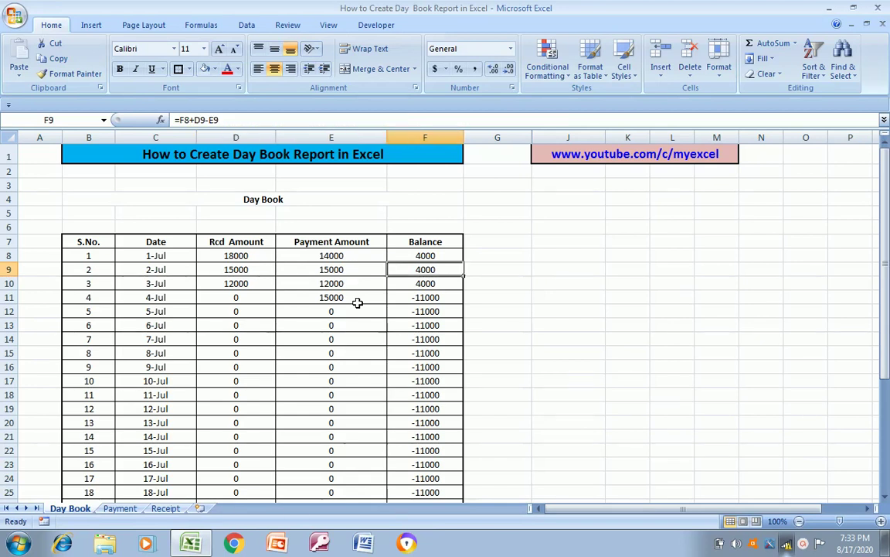
Examine the 3-Jul received amount, payment amount and running balance formula in the Day Book
key(Down)
key(Left)
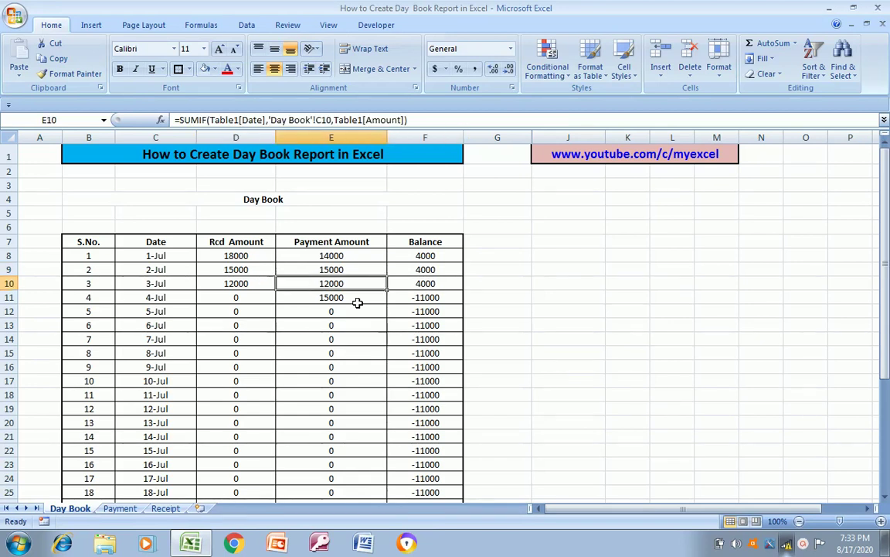
key(Left)
key(Right)
key(Right)
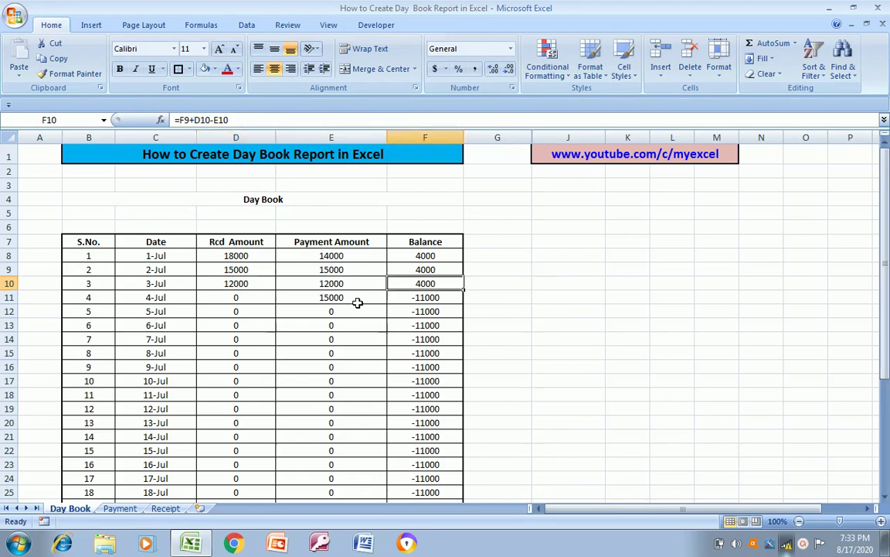
Compare the received and payment amounts for 3-Jul and 4-Jul in the Day Book
key(Left)
key(Left)
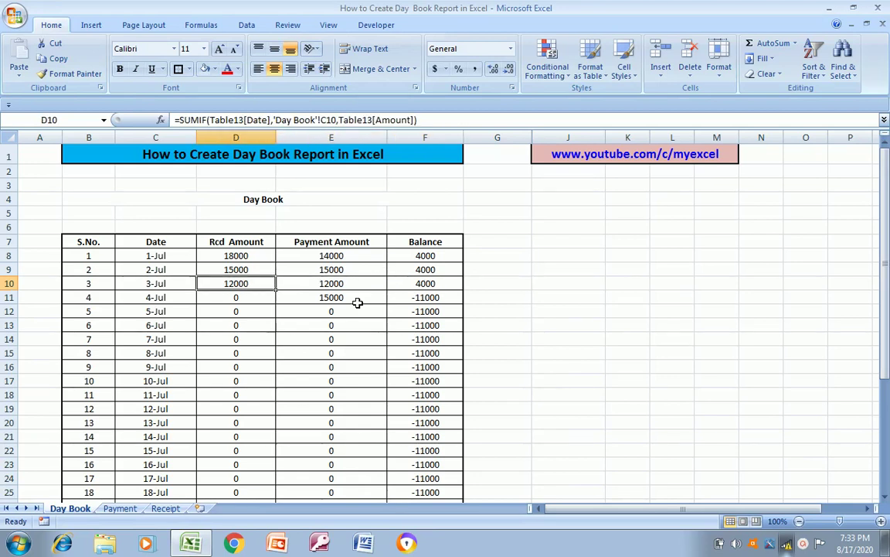
key(Right)
key(Right)
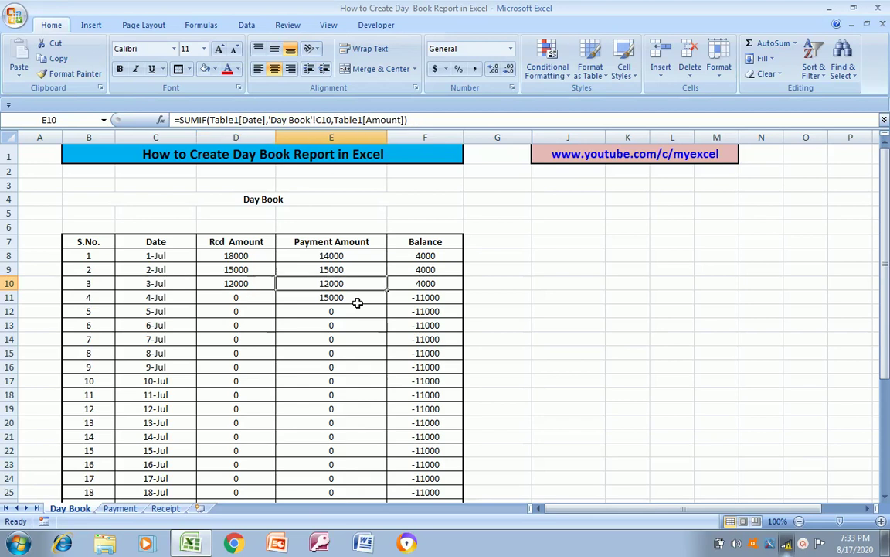
key(Down)
key(Left)
key(Left)
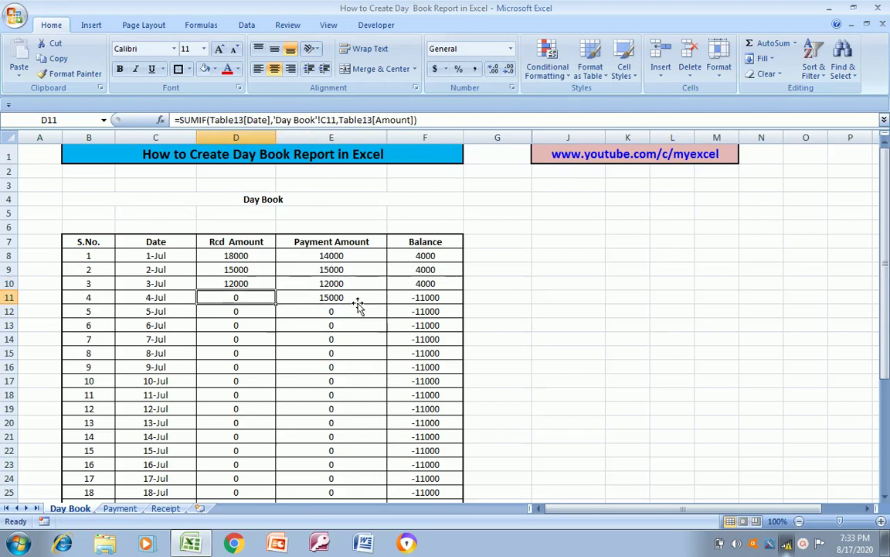
key(Right)
key(Right)
Review the Day Book balance column down to 30-Jul, ending the check at the 4-Jul received amount
key(Down)
key(Down)
key(Down)
key(Down)
key(Down)
key(Down)
key(Down)
key(Down)
key(Down)
key(Down)
key(Down)
key(Down)
key(Down)
key(Down)
key(Down)
key(Down)
key(Down)
key(Down)
key(Down)
key(Down)
key(Down)
key(Down)
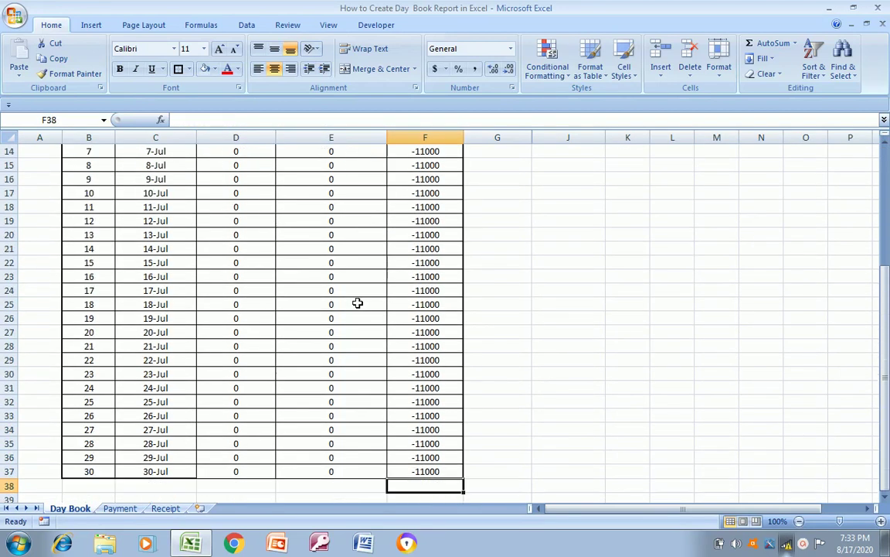
key(Up)
key(Up)
key(Up)
key(Up)
key(Up)
key(Up)
key(Up)
key(Up)
key(Up)
key(Up)
key(Up)
key(Up)
key(Up)
key(Up)
key(Up)
key(Up)
key(Up)
key(Up)
key(Up)
key(Up)
key(Up)
key(Up)
key(Up)
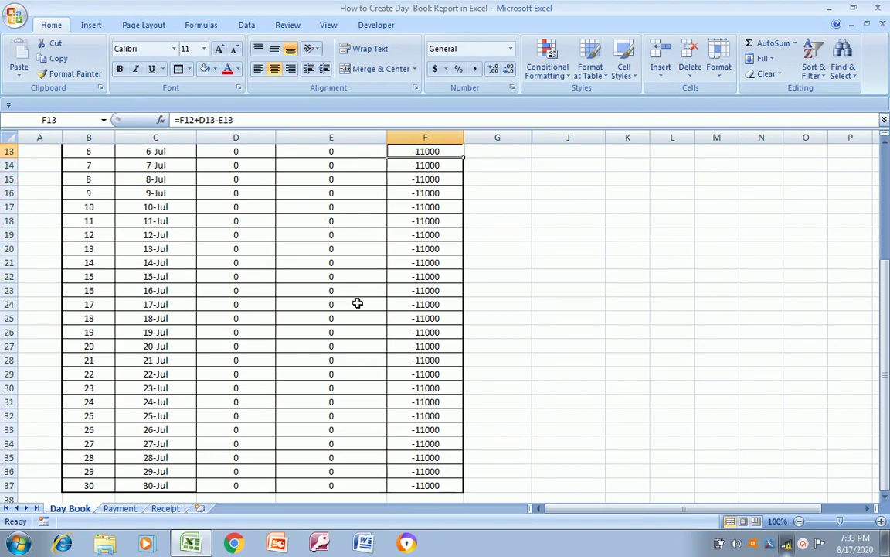
key(Up)
key(Up)
key(Down)
key(Down)
key(Down)
key(Down)
key(Down)
key(Down)
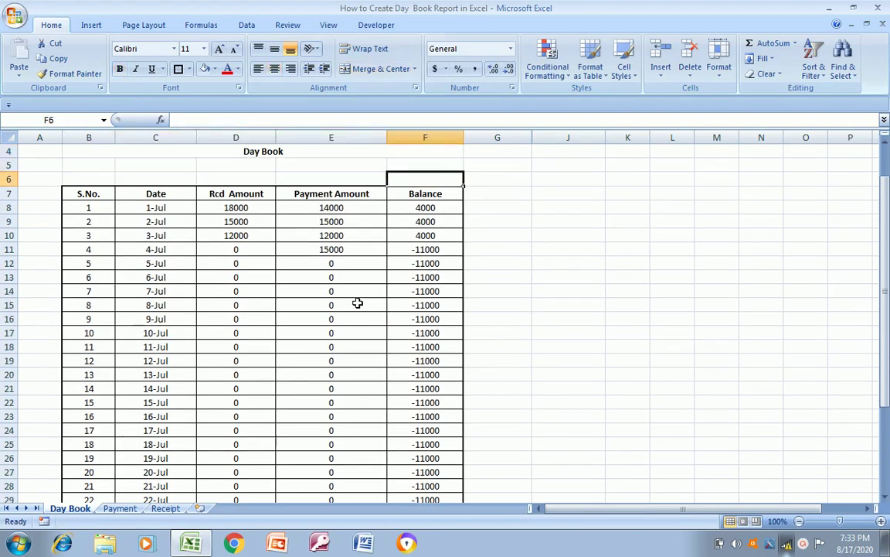
key(Left)
key(Left)
key(Down)
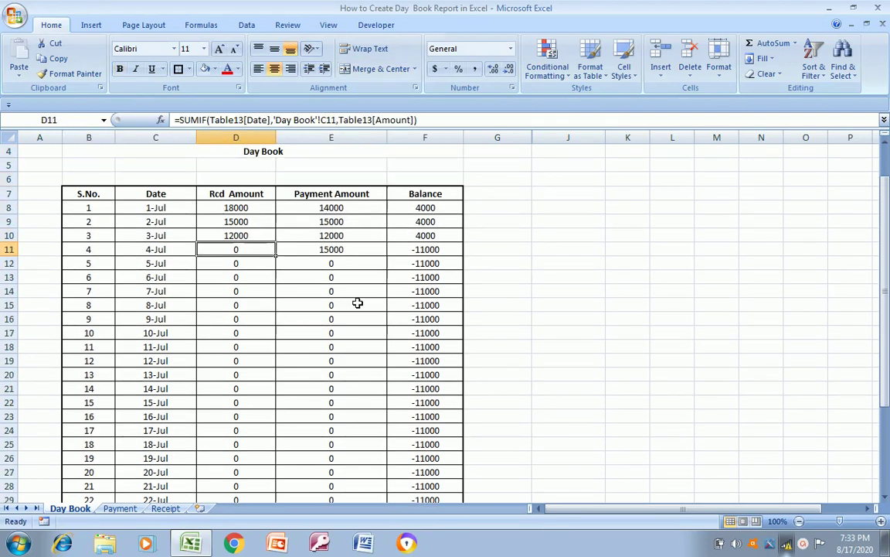
Copy the 4-Jul particular "Cash paid for office rent" on the Payment sheet down through 30-Jul
click(120, 509)
key(Down)
key(Down)
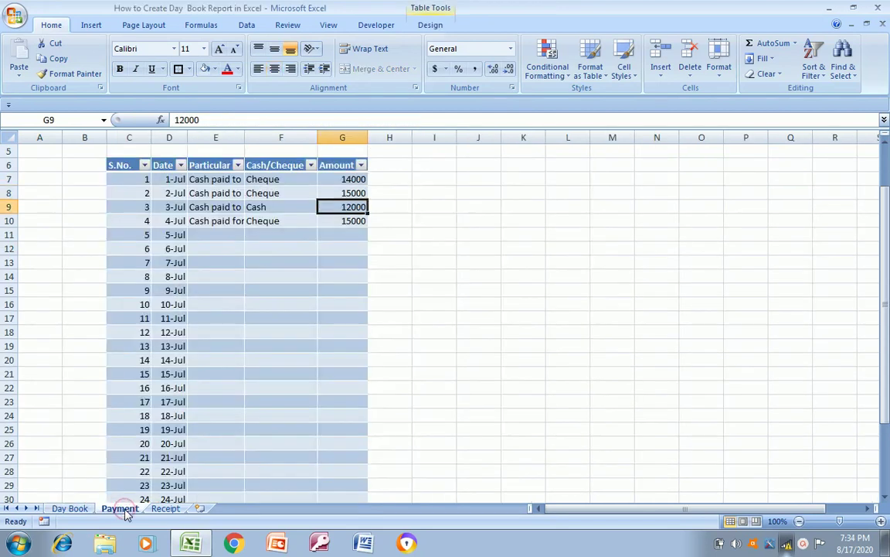
key(Left)
key(Left)
key(ctrl+c)
key(shift+Down)
key(shift+Down)
key(shift+Down)
key(shift+Down)
key(shift+Down)
key(shift+Down)
key(shift+Down)
key(shift+Down)
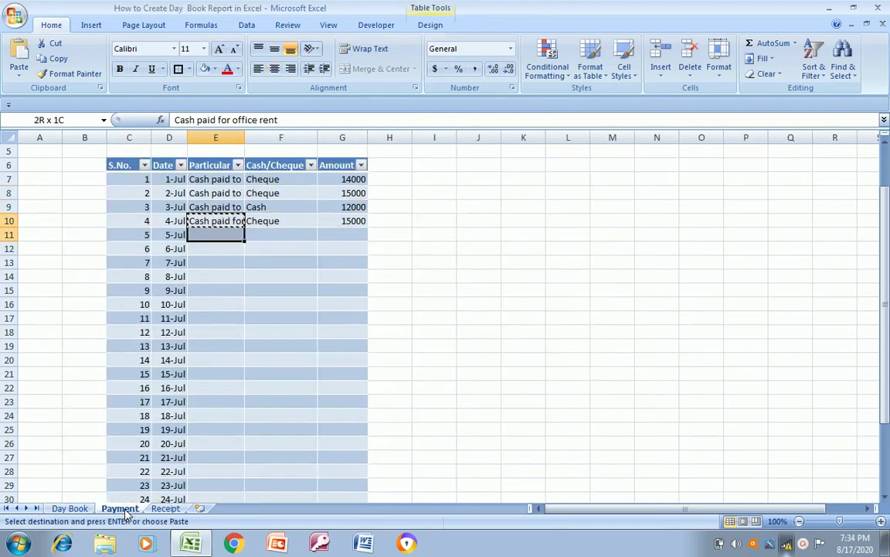
key(shift+Down)
key(shift+Down)
key(shift+Down)
key(shift+Down)
key(shift+Down)
key(shift+Down)
key(shift+Down)
key(shift+Down)
key(shift+Down)
key(shift+Down)
key(shift+Down)
key(shift+Down)
key(shift+Down)
key(shift+Down)
key(shift+Down)
key(shift+Down)
key(shift+Down)
key(shift+Down)
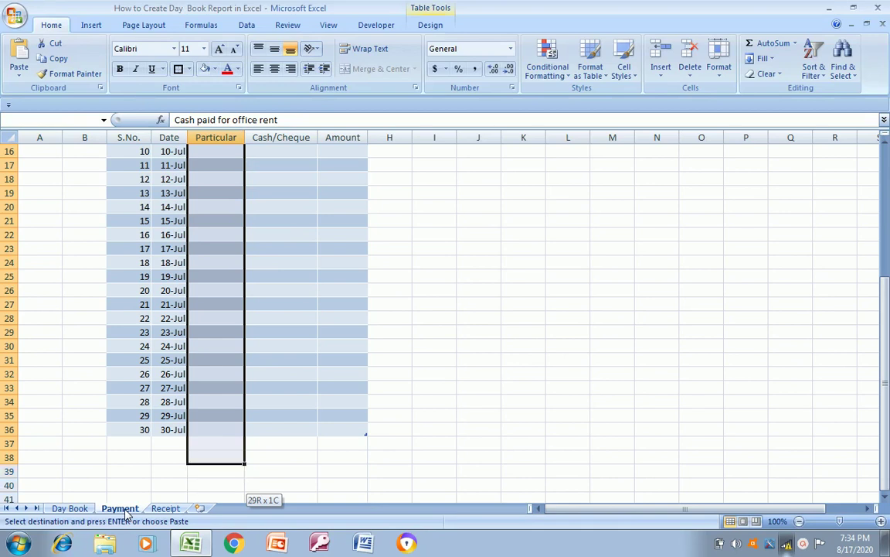
key(ctrl+v)
key(Escape)
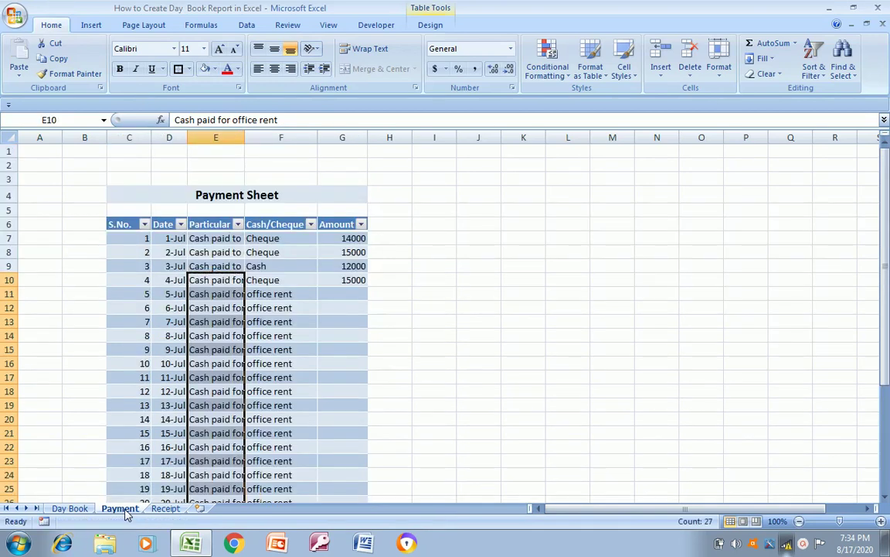
Copy the 3-Jul Cash entry down the Payment table's Cash/Cheque column through 13-Jul
key(Right)
key(Up)
key(ctrl+c)
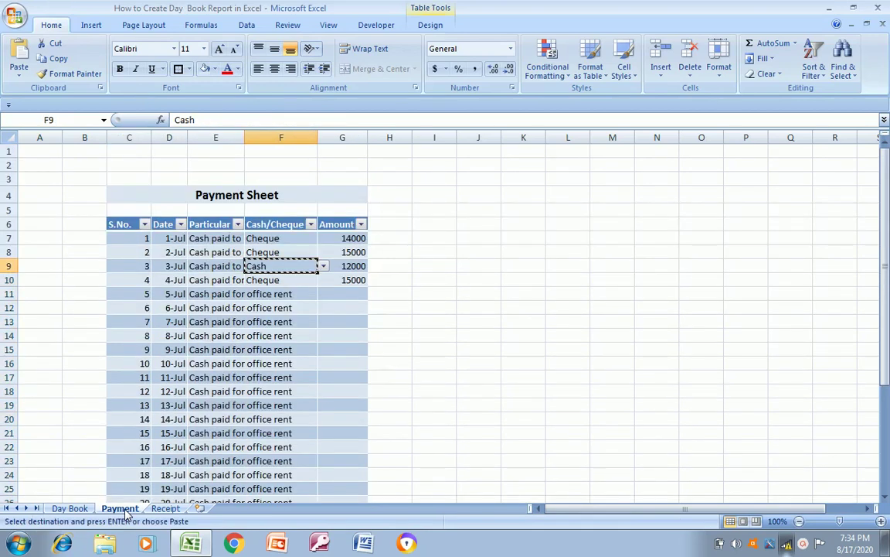
key(shift+Down)
key(shift+Down)
key(shift+Down)
key(shift+Down)
key(shift+Down)
key(shift+Down)
key(shift+Down)
key(shift+Down)
key(shift+Down)
key(shift+Down)
key(ctrl+v)
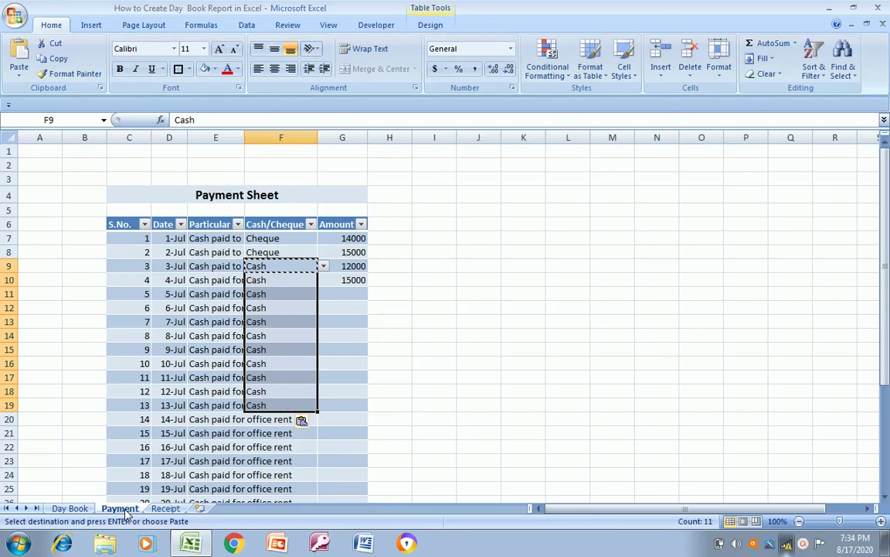
key(Escape)
Set the Cash/Cheque entry for 14-Jul in the Payment table to Cheque
key(Down)
key(Down)
key(Down)
key(Down)
key(Down)
key(Down)
key(Down)
key(Down)
key(Down)
key(Down)
key(Down)
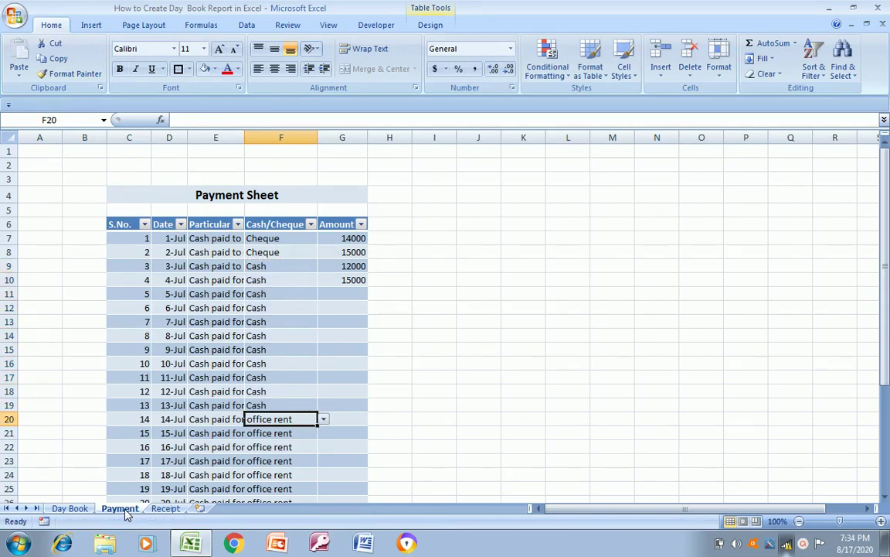
text(Cash)
key(Escape)
click(325, 419)
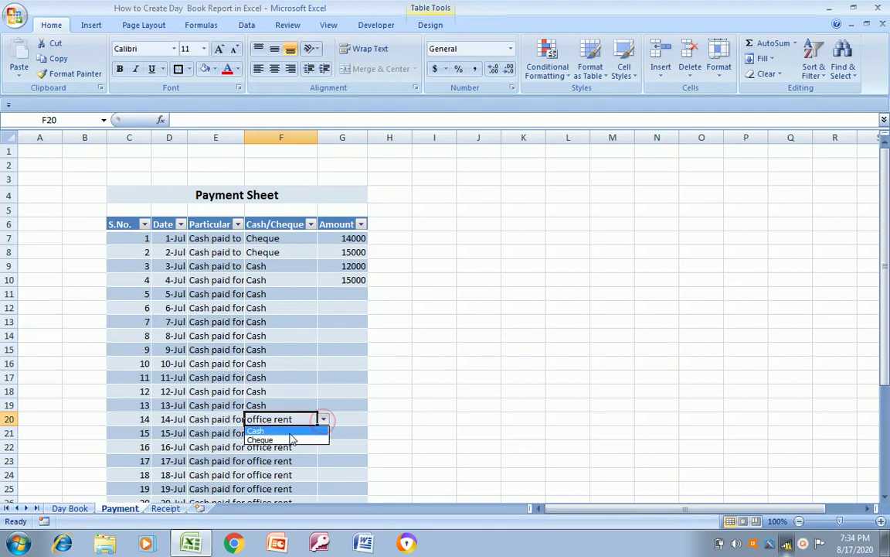
click(286, 432)
click(324, 419)
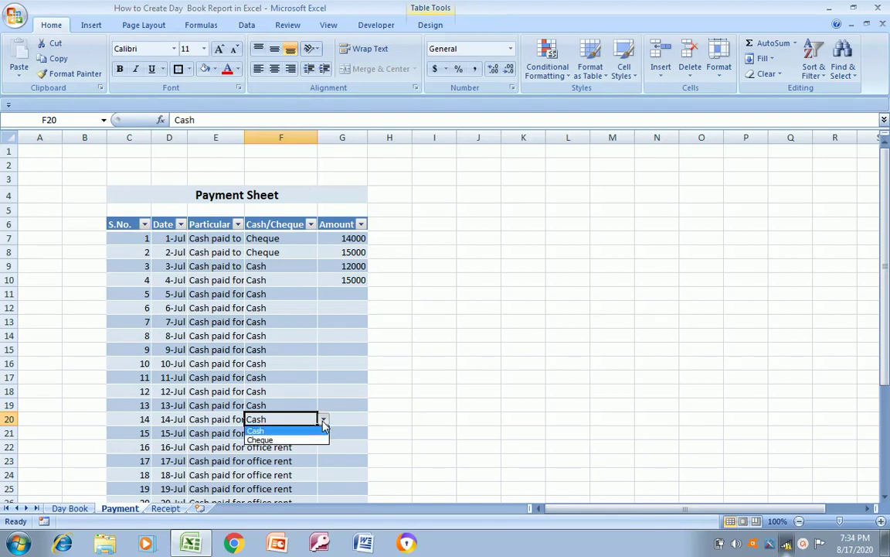
click(280, 440)
Copy the 14-Jul Cheque entry down the Payment table's Cash/Cheque column through 30-Jul
key(ctrl+c)
drag(280, 425, 278, 437)
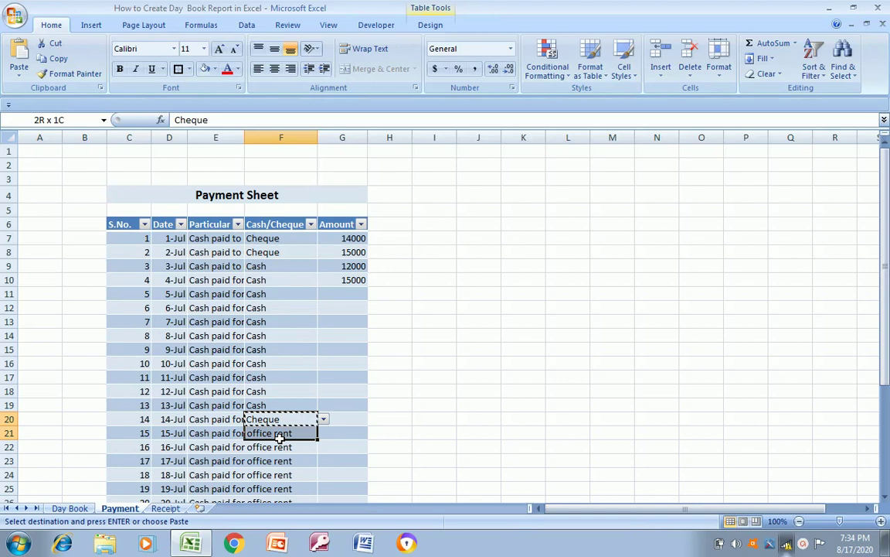
key(shift+Down)
key(shift+Down)
key(shift+Down)
key(shift+Down)
key(shift+Down)
key(shift+Down)
key(shift+Down)
key(shift+Down)
key(shift+Down)
key(shift+Down)
key(shift+Down)
key(shift+Down)
key(shift+Down)
key(shift+Down)
key(shift+Down)
key(shift+Down)
key(shift+Down)
key(shift+Down)
key(shift+Down)
key(shift+Down)
key(shift+Up)
key(shift+Up)
key(shift+Up)
key(shift+Up)
key(shift+Up)
key(shift+Up)
key(shift+Up)
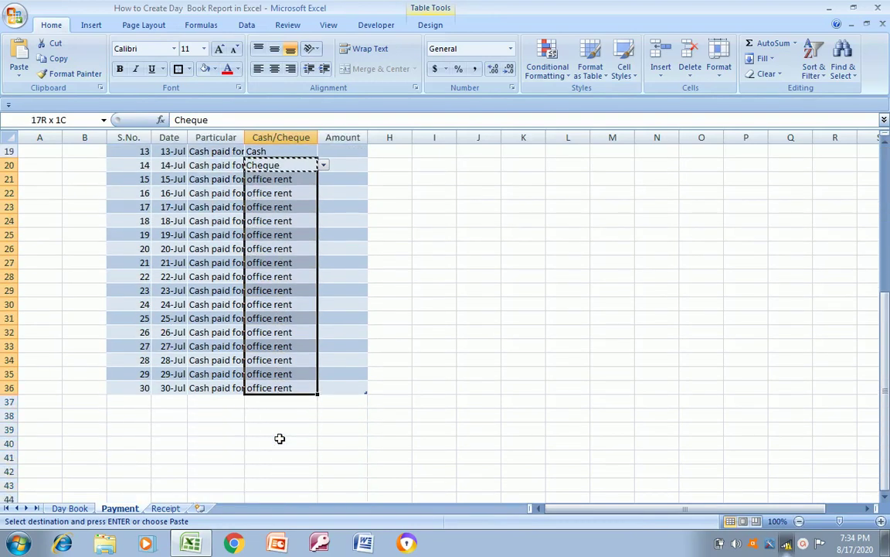
key(ctrl+v)
Enter payment amounts of 12000 for 5-Jul and 13000 for 6-Jul
key(Up)
key(Up)
key(Up)
key(Up)
key(Up)
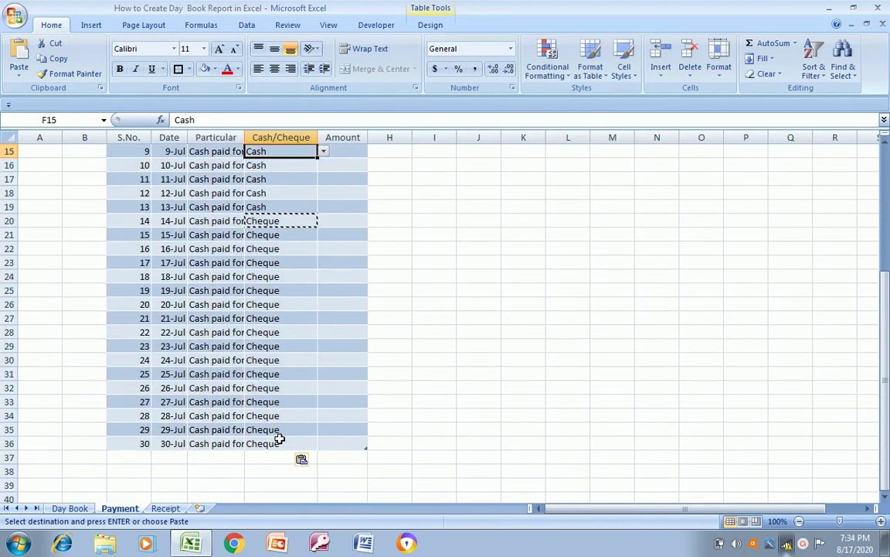
key(Up)
key(Up)
key(Up)
key(Up)
key(Up)
key(Up)
key(Up)
key(Up)
key(Up)
key(Up)
key(Up)
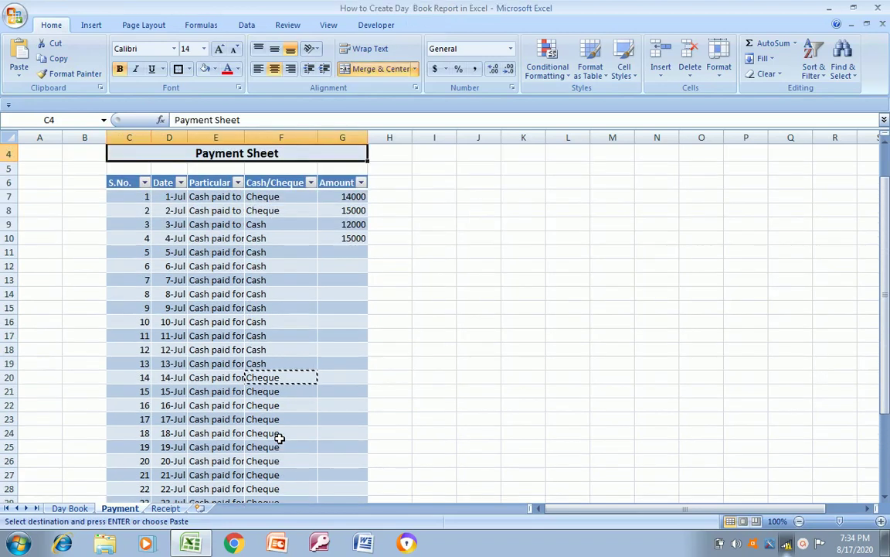
key(Down)
key(Down)
key(Down)
key(Down)
key(Down)
key(Down)
key(Down)
key(Right)
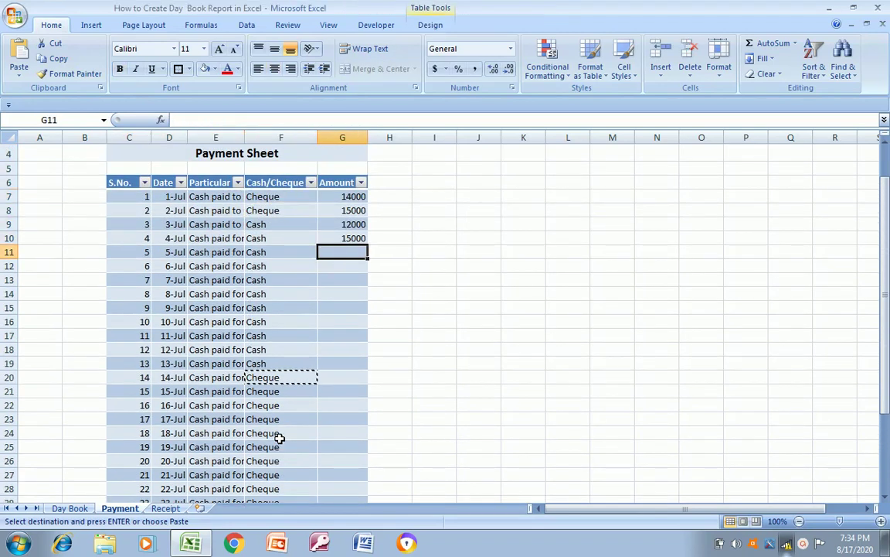
text(12000)
key(Return)
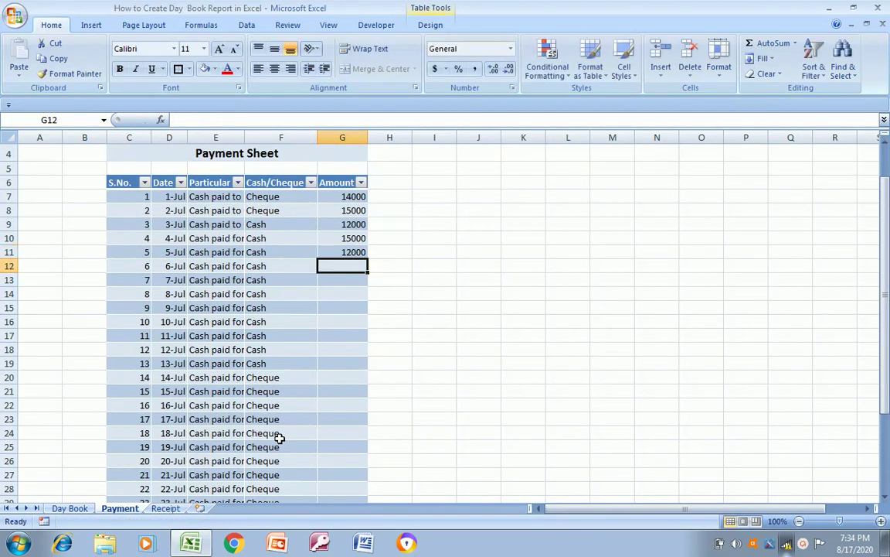
text(1)
key(Return)
Extend the 5-Jul and 6-Jul payment amounts as a series through 30-Jul and switch to the Receipt sheet
key(Up)
key(Up)
key(shift+Down)
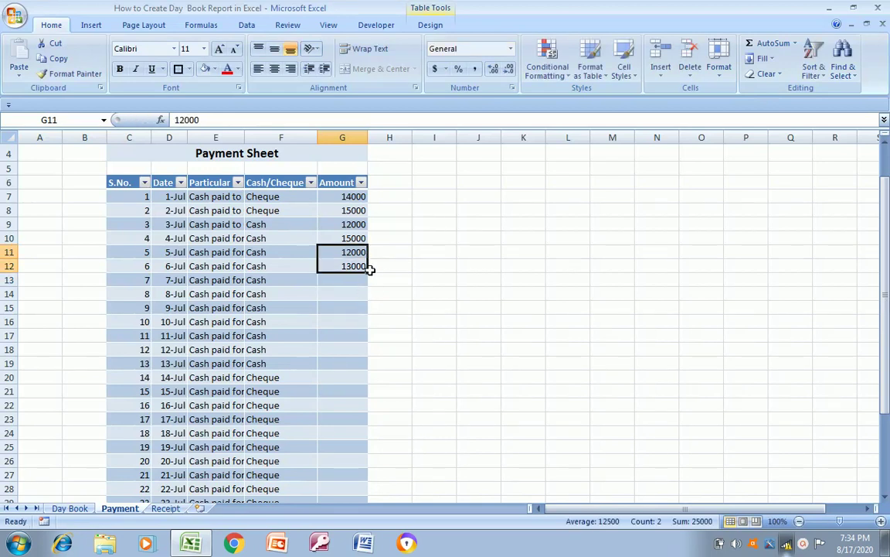
drag(369, 272, 338, 483)
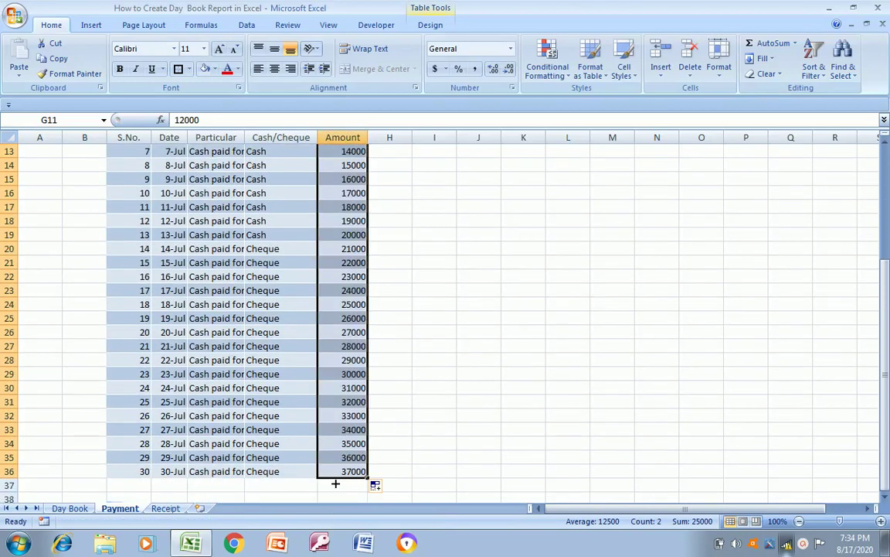
click(284, 332)
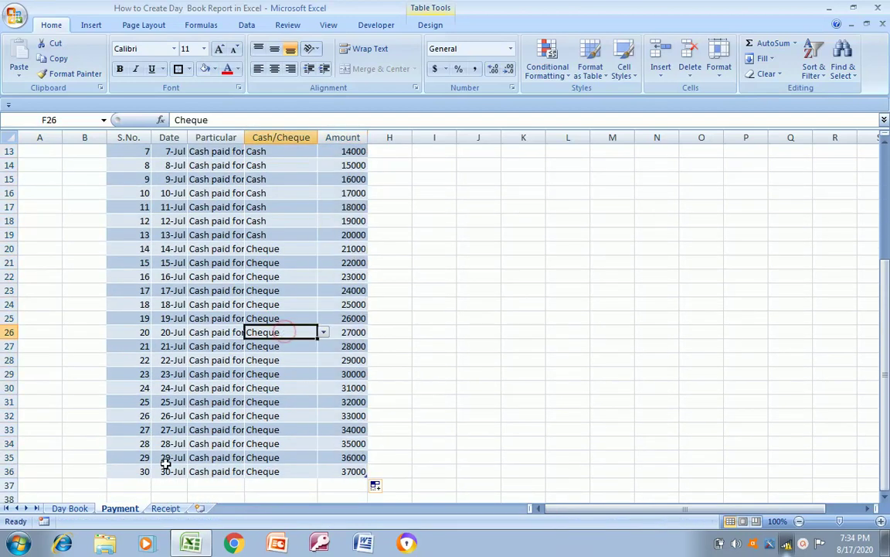
click(164, 508)
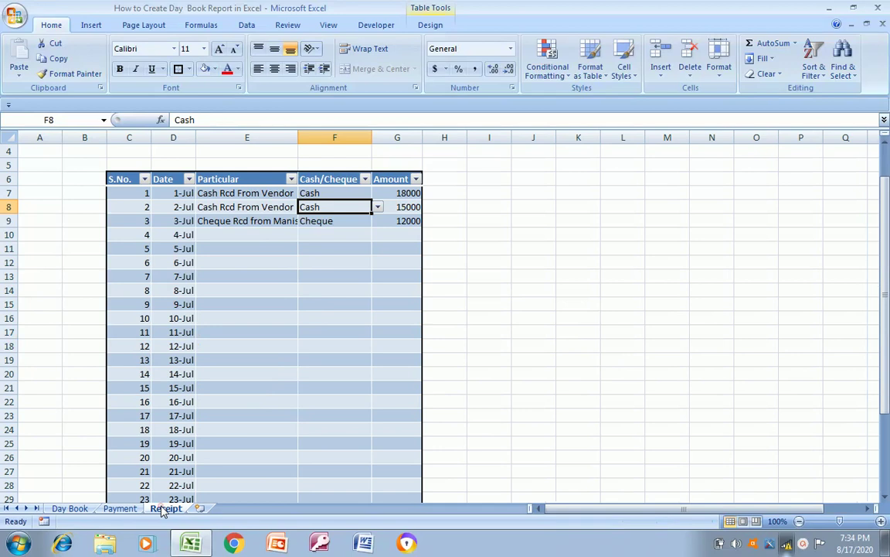
click(250, 232)
key(Up)
key(ctrl+c)
right_click(251, 233)
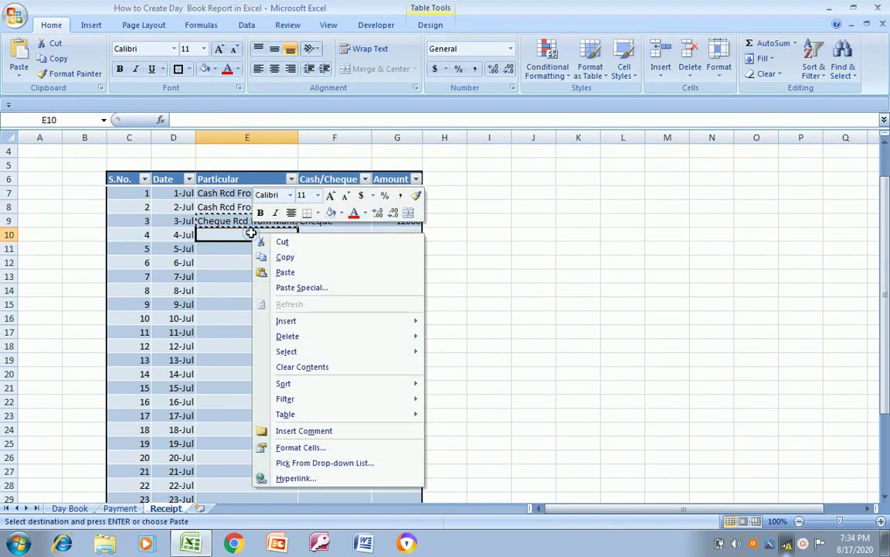
key(Escape)
key(Escape)
right_click(252, 233)
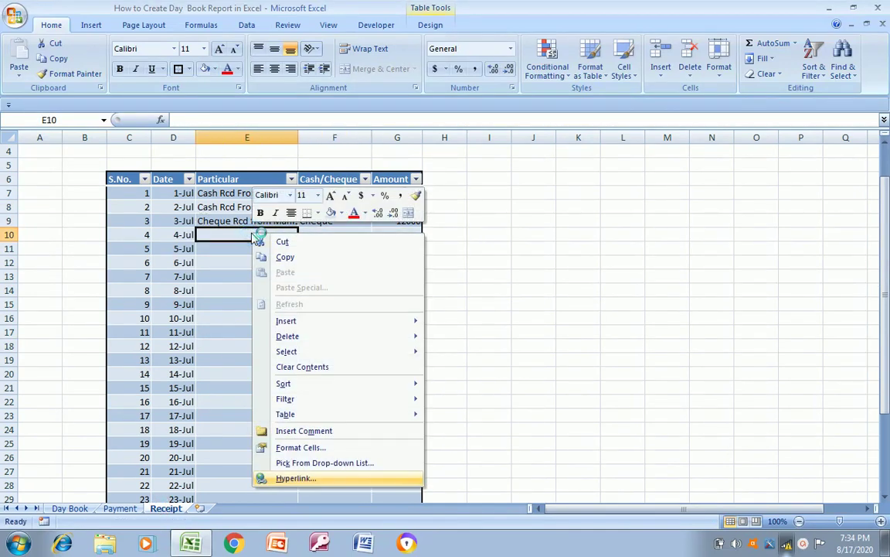
click(476, 240)
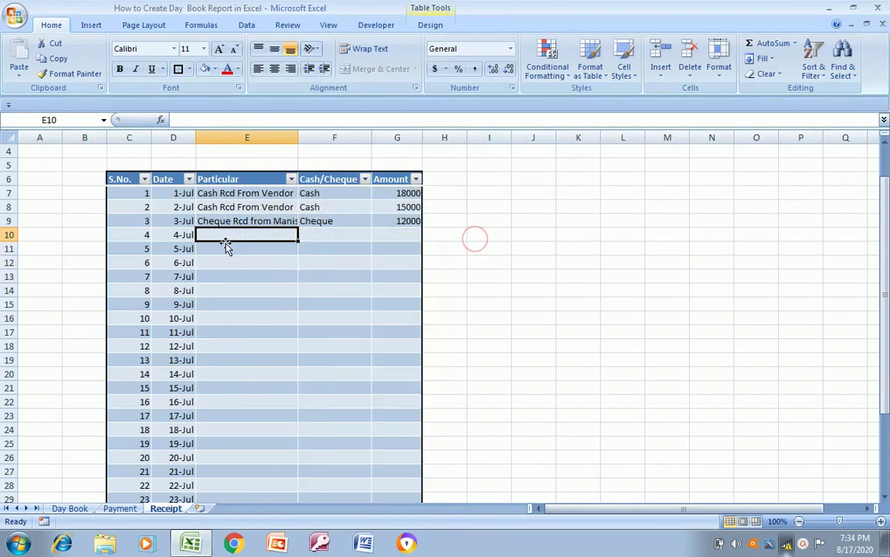
Copy the 3-Jul particular "Cheque Rcd from Manish Co" on the Receipt sheet down through 30-Jul
click(229, 221)
drag(229, 221, 232, 494)
key(shift+Down)
key(shift+Down)
key(shift+Down)
key(shift+Down)
key(shift+Up)
key(shift+Up)
key(shift+Up)
key(shift+Up)
key(shift+Up)
key(shift+Up)
key(shift+Up)
key(shift+Up)
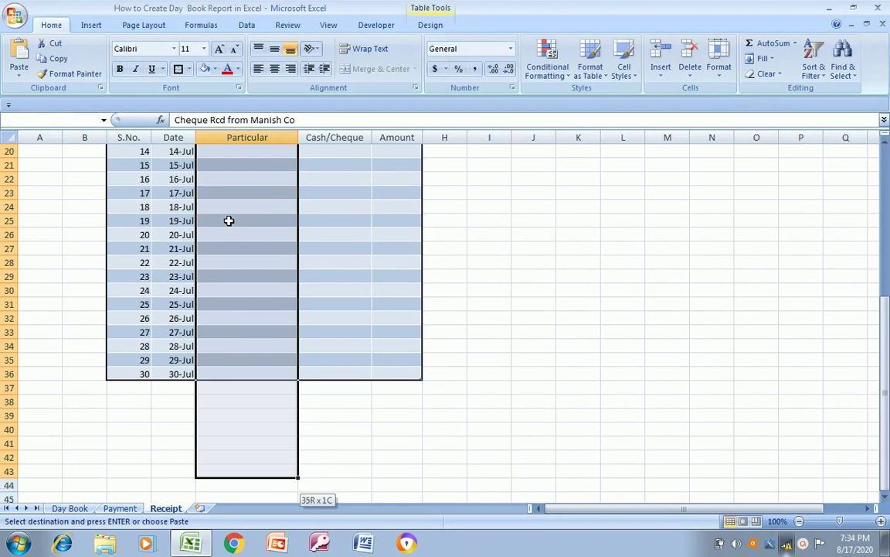
key(ctrl+v)
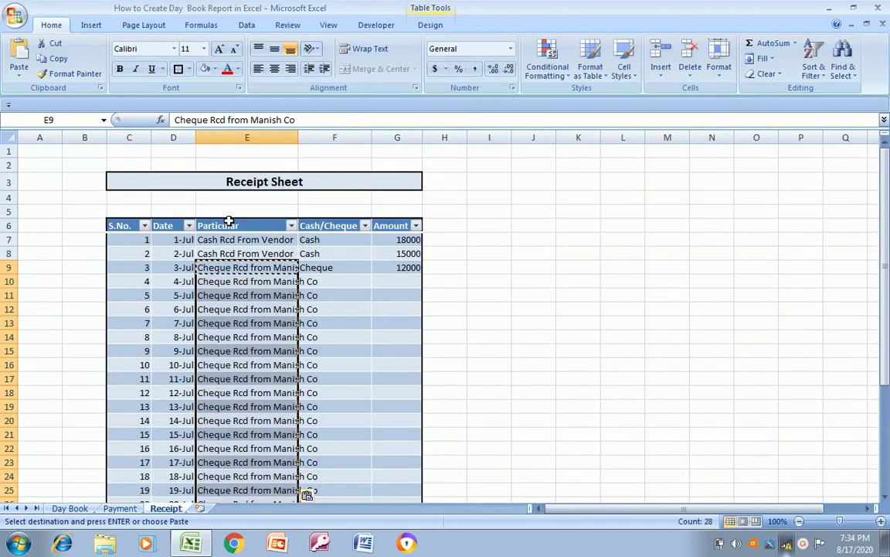
key(Escape)
Copy the 3-Jul Cheque entry down the Receipt table's Cash/Cheque column through 30-Jul
key(Right)
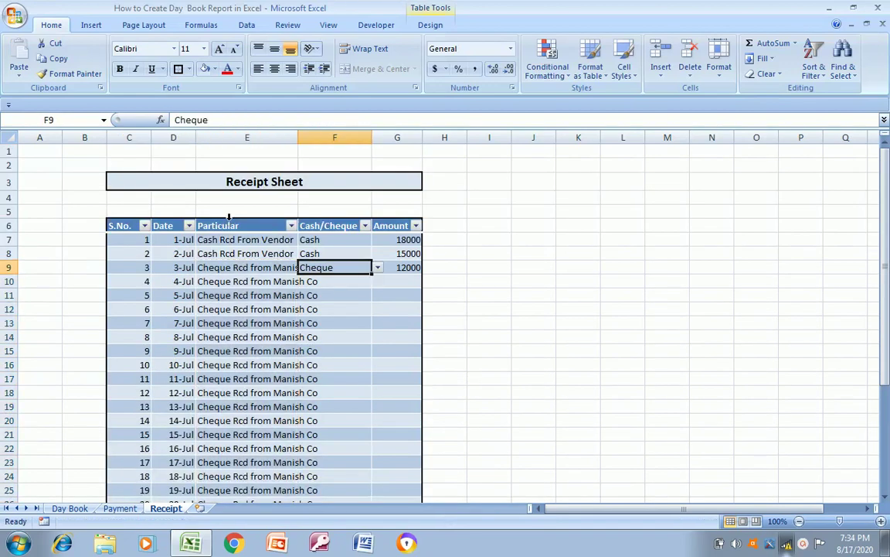
key(ctrl+c)
key(shift+Down)
key(shift+Down)
key(shift+Down)
key(shift+Down)
key(shift+Down)
key(shift+Down)
key(shift+Down)
key(shift+Down)
key(shift+Down)
key(shift+Down)
key(shift+Down)
key(shift+Down)
key(shift+Down)
key(shift+Down)
key(shift+Down)
key(shift+Down)
key(shift+Down)
key(shift+Down)
key(shift+Down)
key(shift+Down)
key(shift+Down)
key(shift+Down)
key(shift+Down)
key(shift+Down)
key(shift+Down)
key(shift+Down)
key(shift+Down)
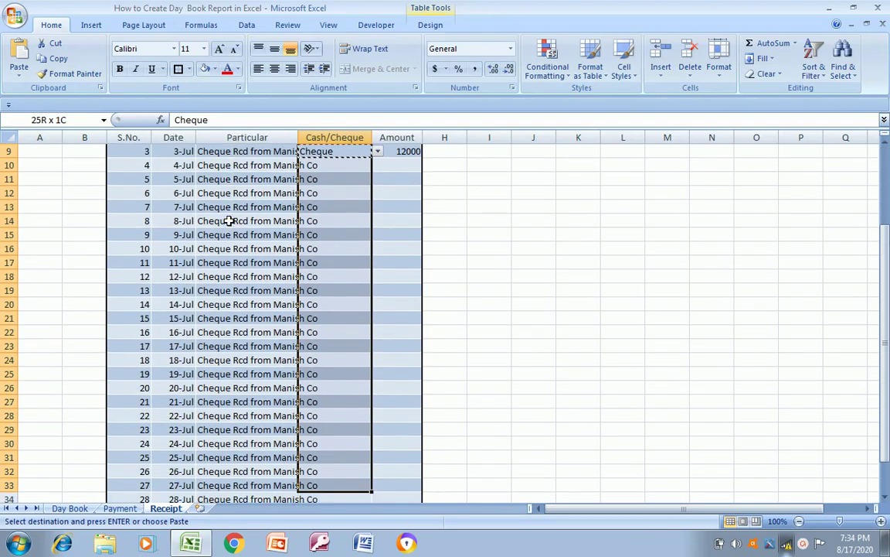
key(ctrl+v)
key(Escape)
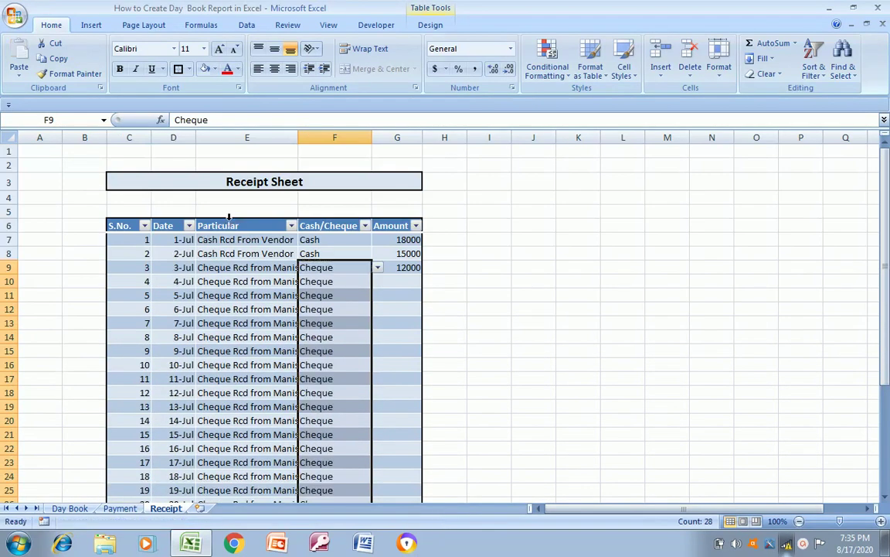
Extend the 2-Jul and 3-Jul receipt amounts as a series down the Amount column through 28-Jul
key(Right)
key(Up)
key(shift+Down)
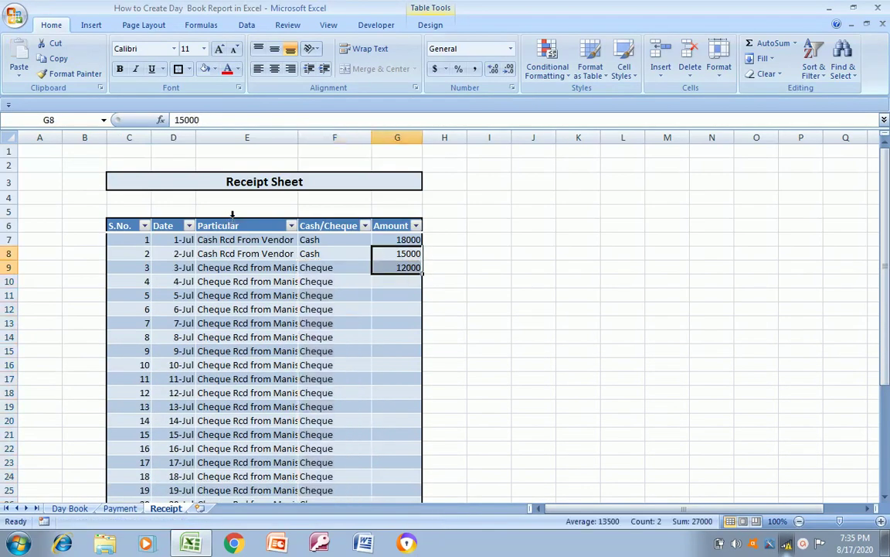
drag(420, 275, 407, 530)
click(394, 349)
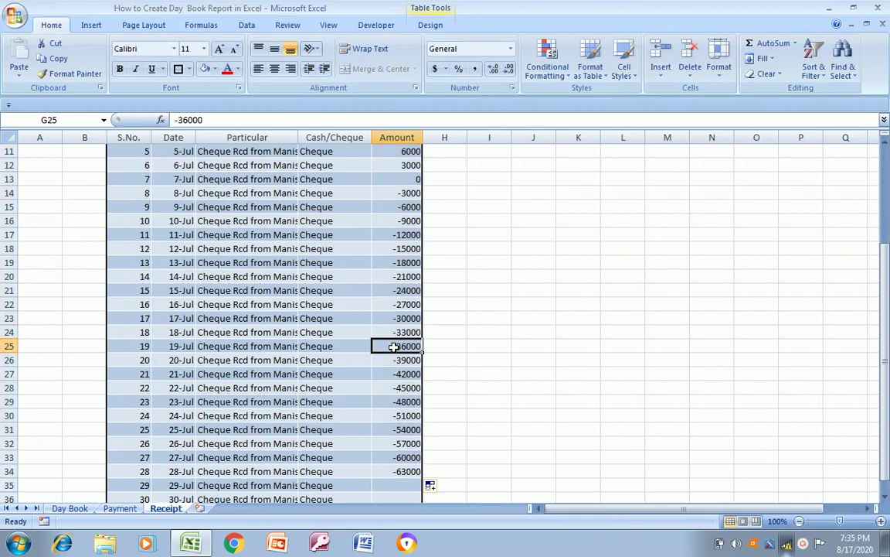
Set the receipt amounts to 10000 for 3-Jul and 11000 for 4-Jul
key(Up)
key(Up)
key(Up)
key(Up)
key(Up)
key(Up)
key(Up)
key(Up)
key(Up)
key(Up)
key(Up)
key(Up)
key(Up)
key(Up)
key(Up)
key(Up)
key(Up)
key(Down)
key(Down)
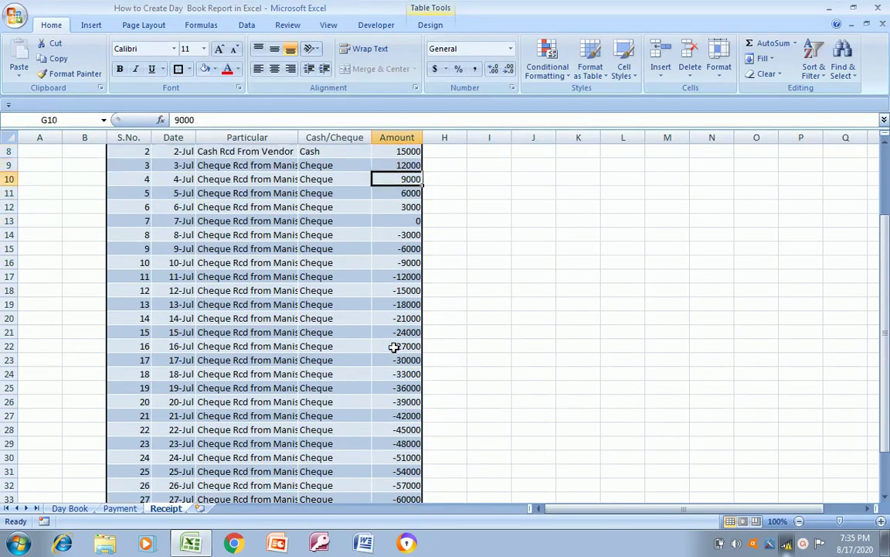
key(Up)
key(Up)
key(shift+Down)
key(Up)
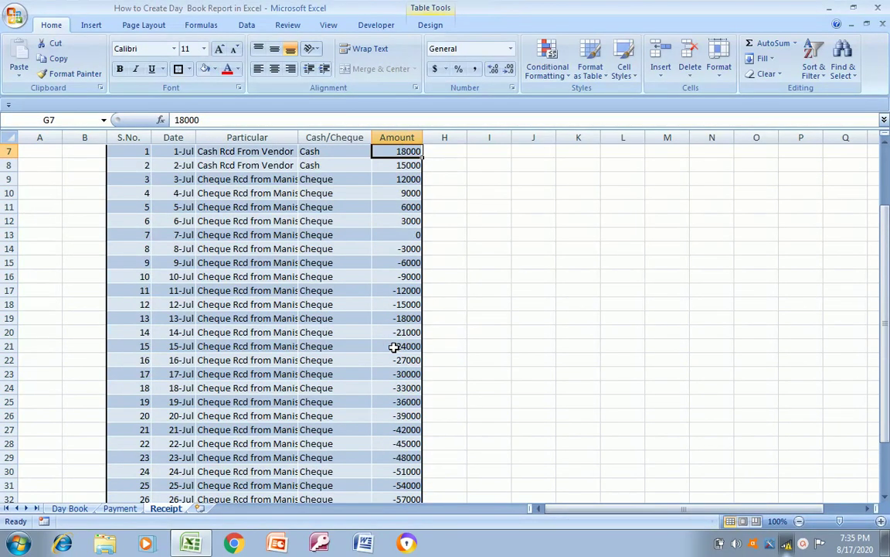
key(Down)
key(Down)
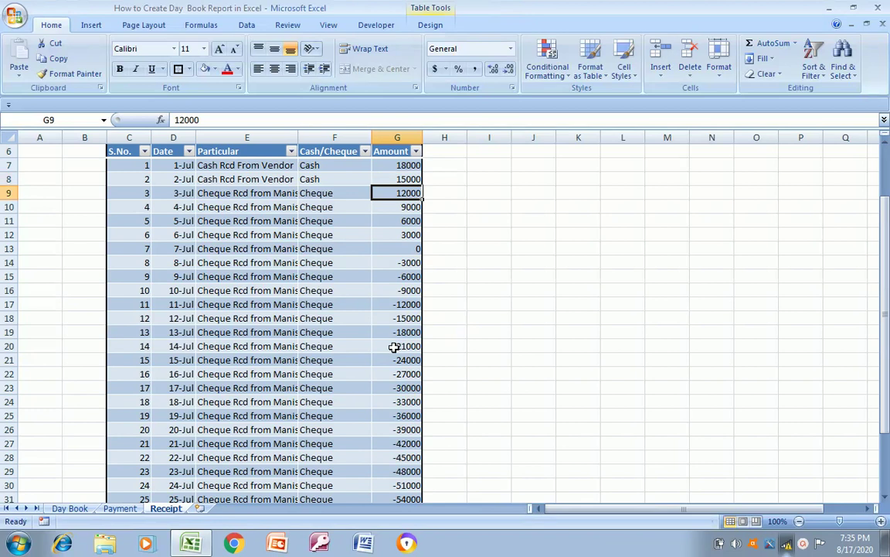
text(1)
key(Escape)
text(10)
key(Return)
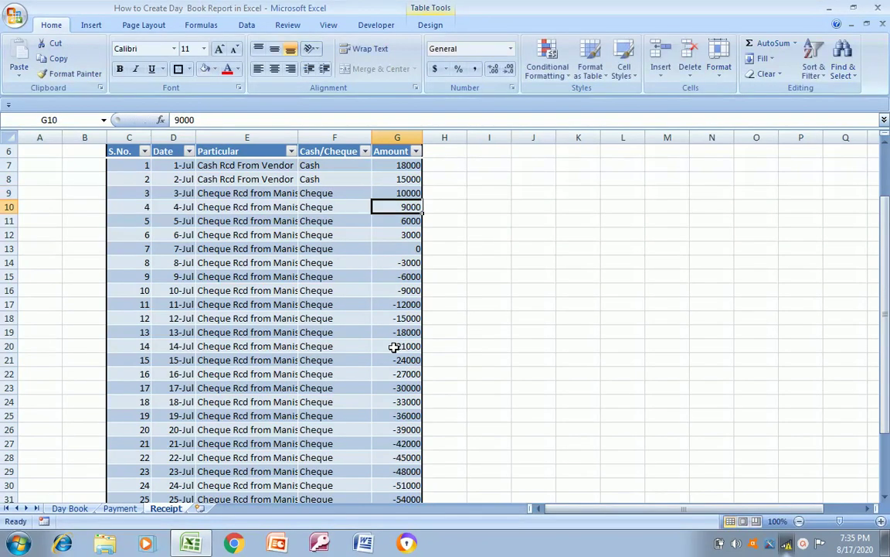
text(11)
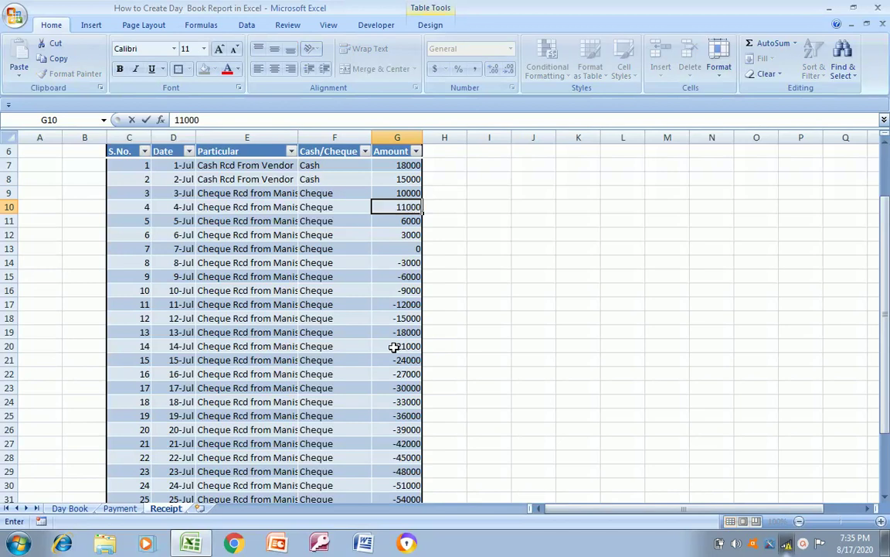
key(Return)
Extend the 3-Jul and 4-Jul receipt amounts as a series down the Amount column through 28-Jul
key(Up)
key(Up)
key(shift+Down)
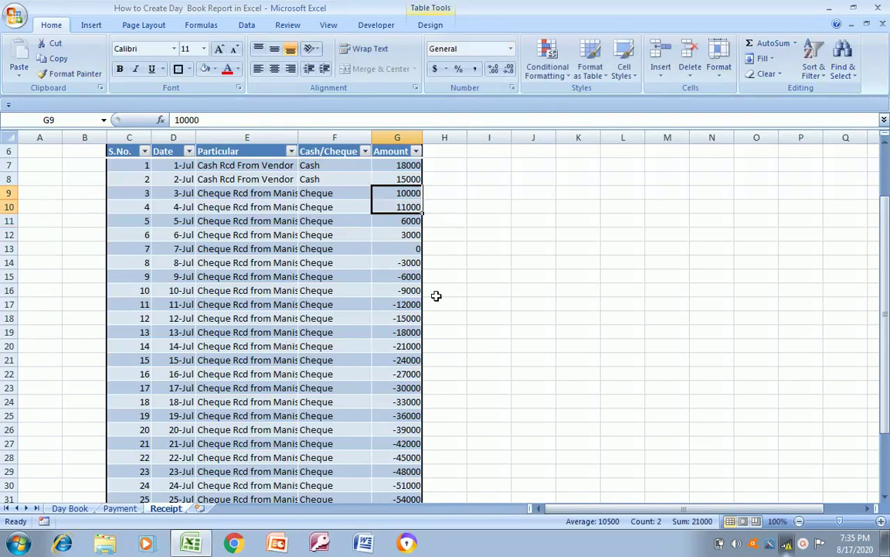
drag(423, 216, 424, 499)
click(389, 277)
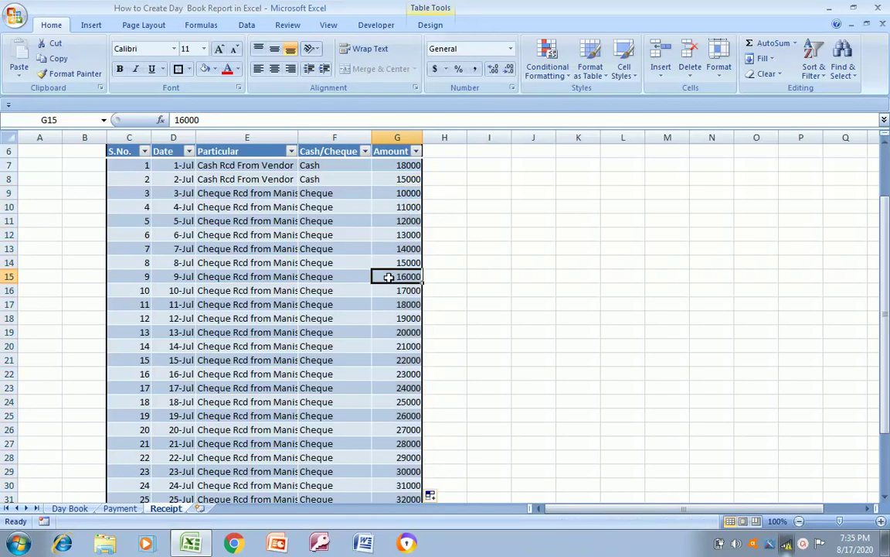
Review the extended receipt amounts down the Amount column to the end of the Receipt table
click(385, 385)
key(Down)
key(Down)
key(Down)
key(Down)
key(Down)
key(Down)
key(Down)
key(Down)
key(Down)
key(Down)
key(Down)
key(Down)
key(Down)
key(Down)
key(Down)
key(Down)
key(Down)
key(Down)
key(Down)
key(Down)
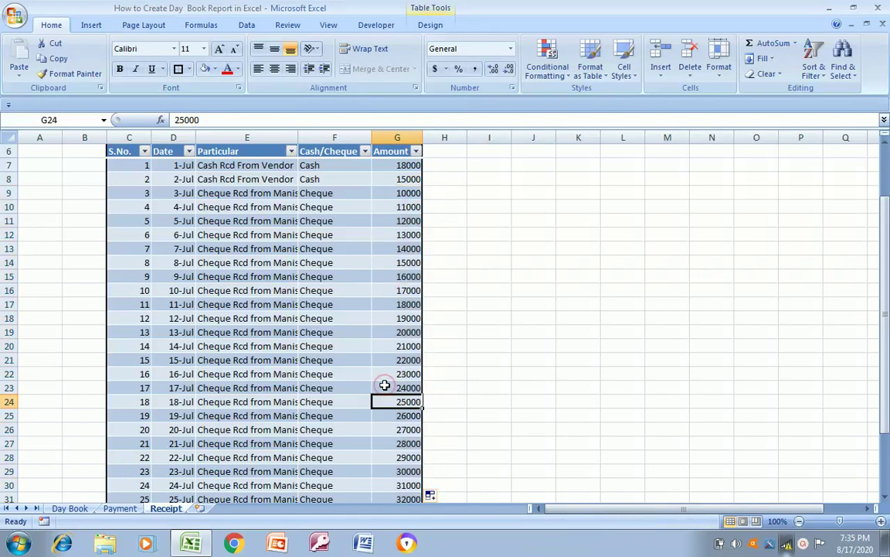
key(Up)
key(Up)
key(Up)
key(Up)
key(Up)
key(Up)
key(Up)
key(Up)
key(Up)
key(Up)
key(Up)
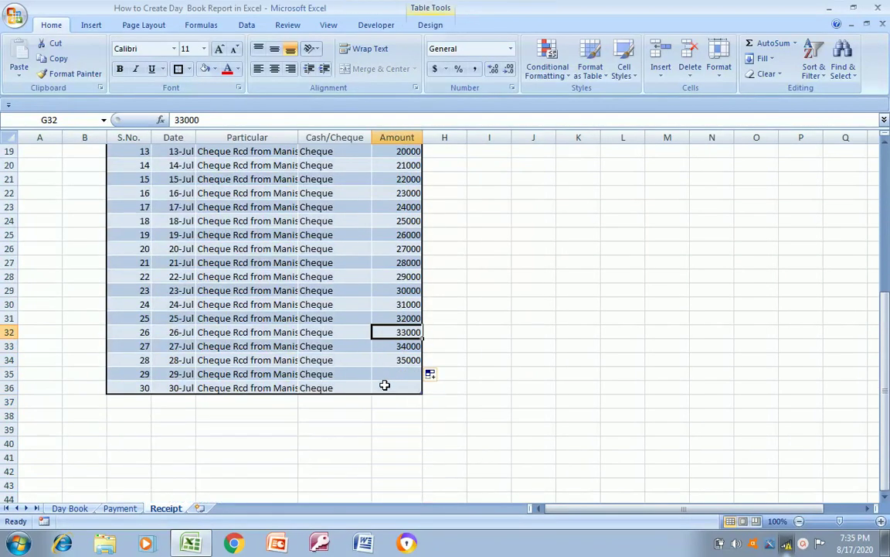
key(Down)
key(Down)
key(Down)
key(Down)
key(Down)
key(Down)
key(Down)
key(Down)
key(Down)
key(Down)
key(Down)
key(Down)
key(Up)
key(Up)
key(Up)
key(Up)
key(Up)
key(Up)
key(Up)
key(Up)
key(Up)
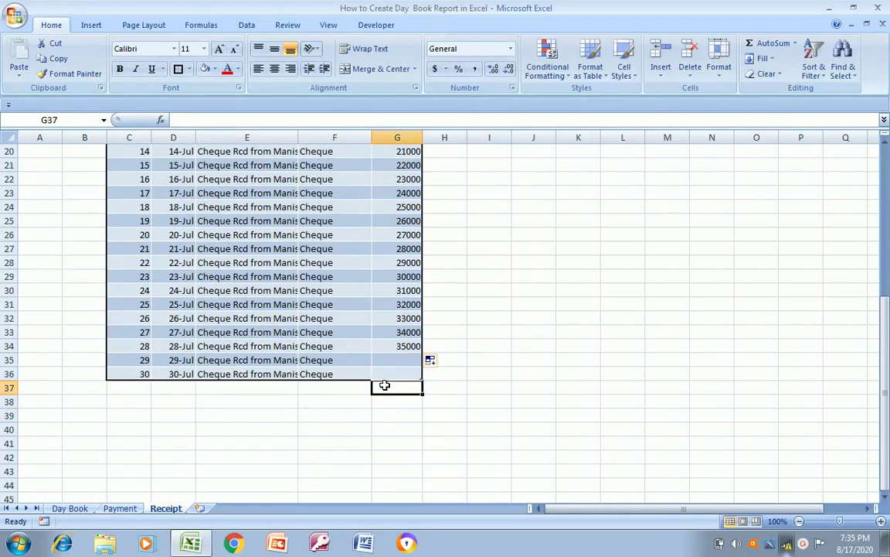
key(Down)
key(Down)
key(Down)
key(Down)
key(Down)
Enter receipt amounts of 36000 for 29-Jul and 37000 for 30-Jul
key(Up)
key(Up)
key(Up)
key(Up)
key(Up)
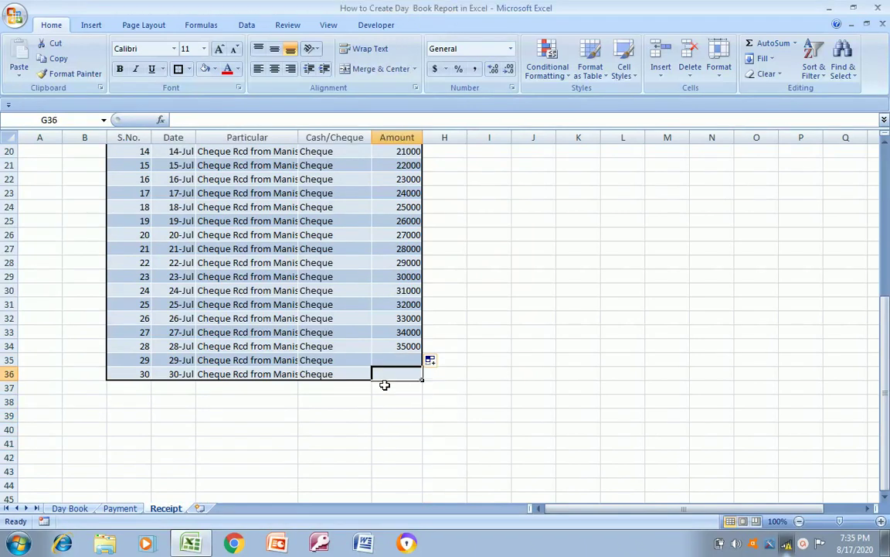
text(36000)
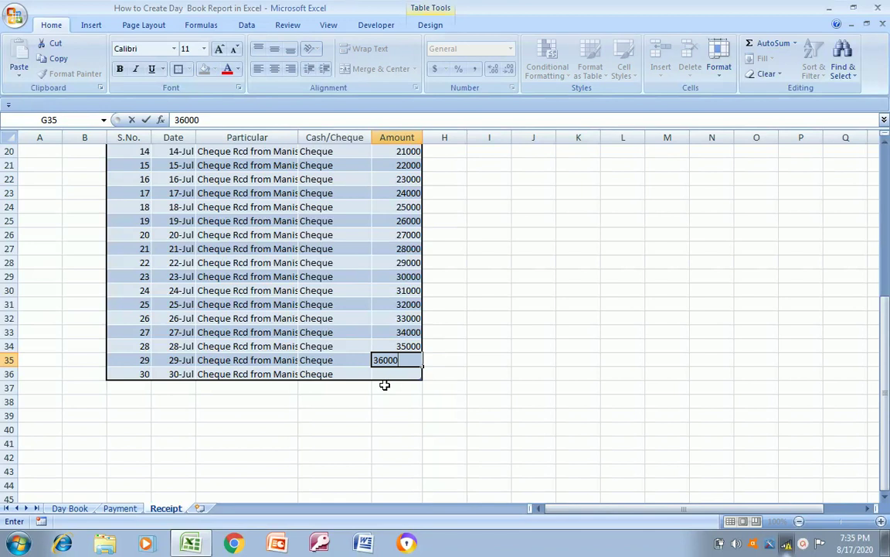
key(Return)
text(37000)
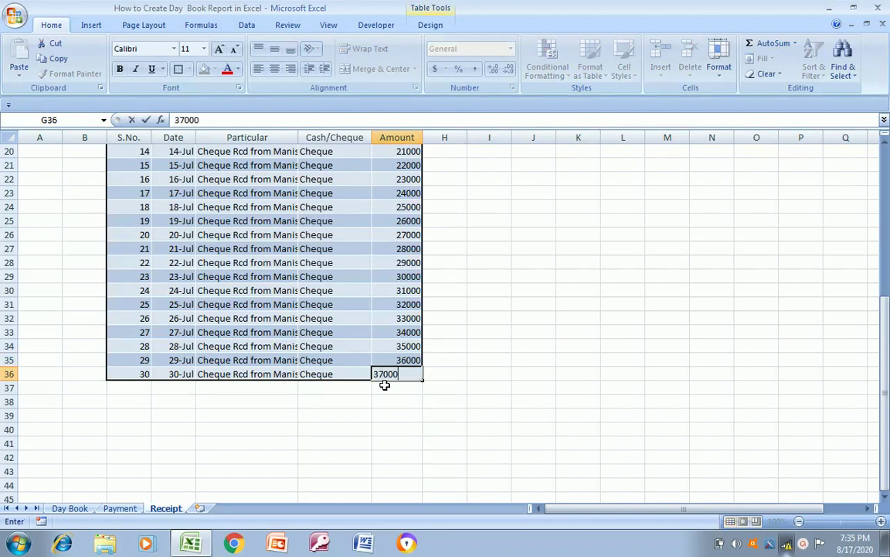
key(ctrl+Return)
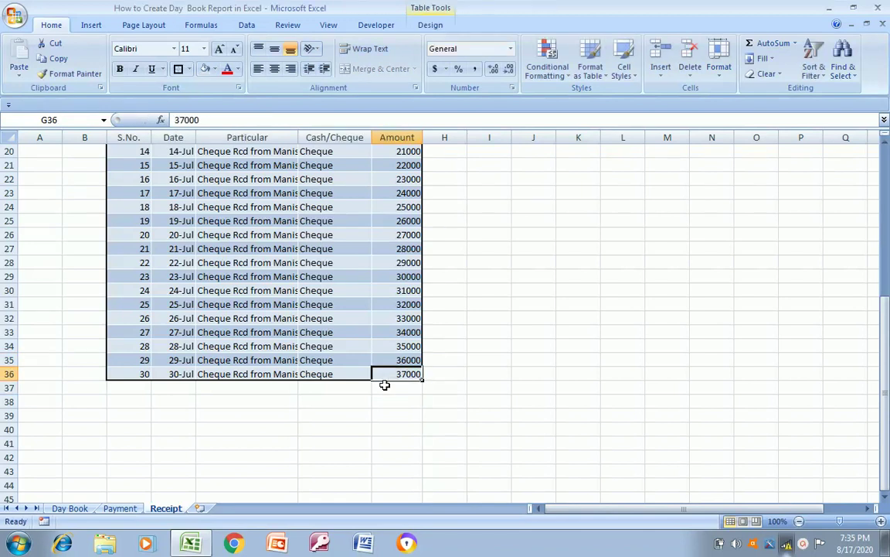
Check the Payment sheet briefly, and compare the received and payment amounts for the first July dates on the Day Book
click(121, 508)
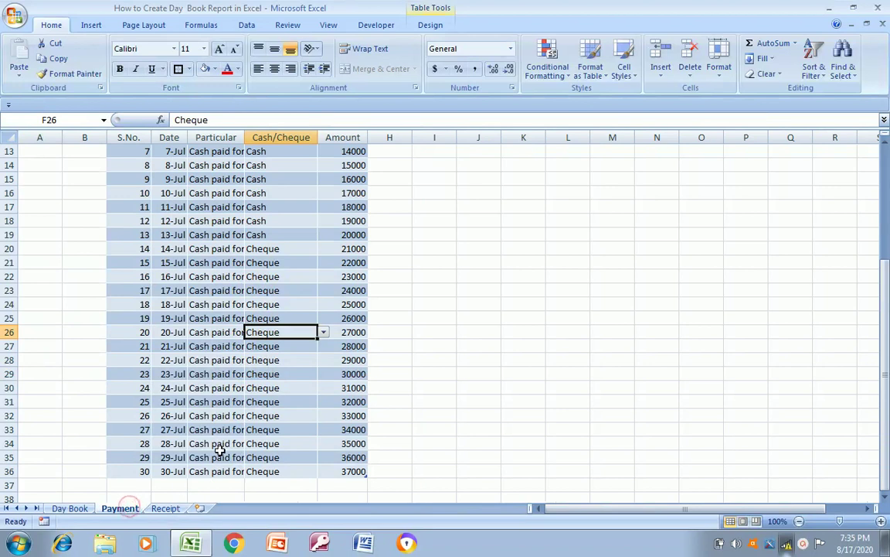
click(69, 508)
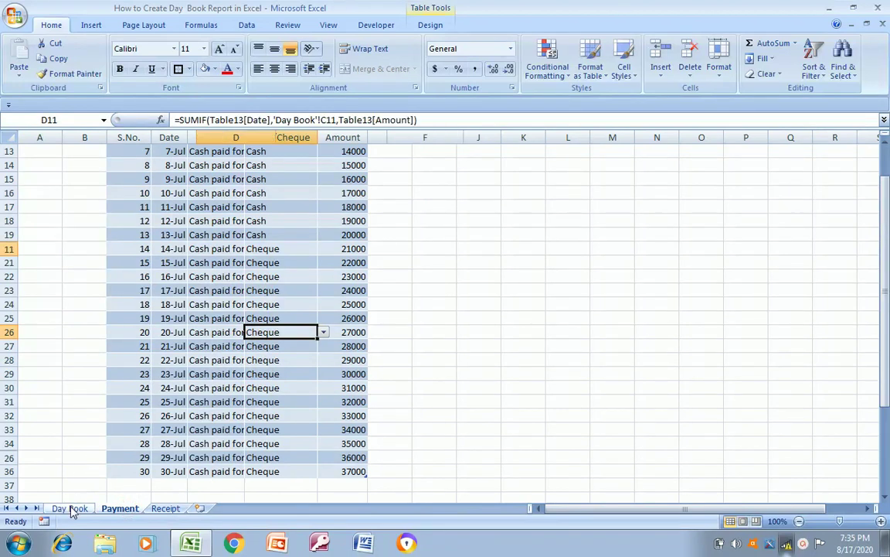
click(219, 263)
key(Up)
key(Up)
key(Up)
key(Up)
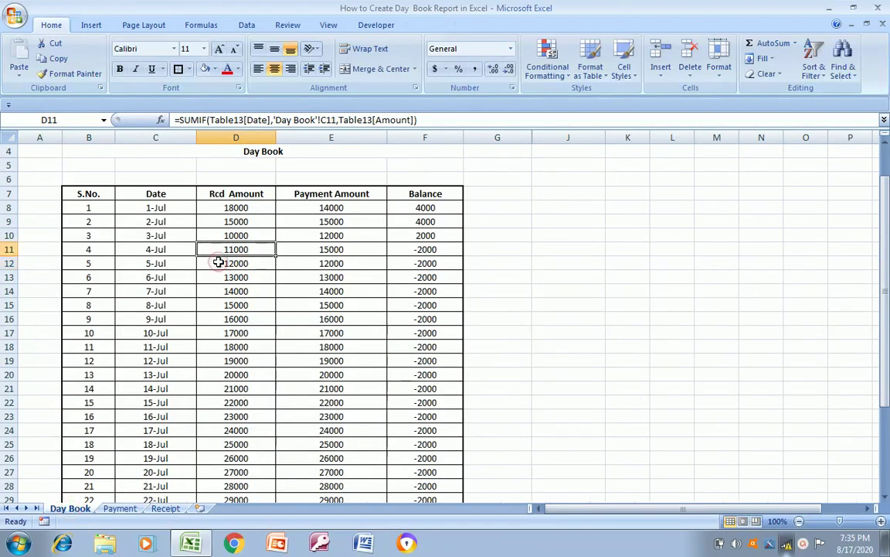
key(Right)
key(Down)
key(Down)
key(Down)
key(Down)
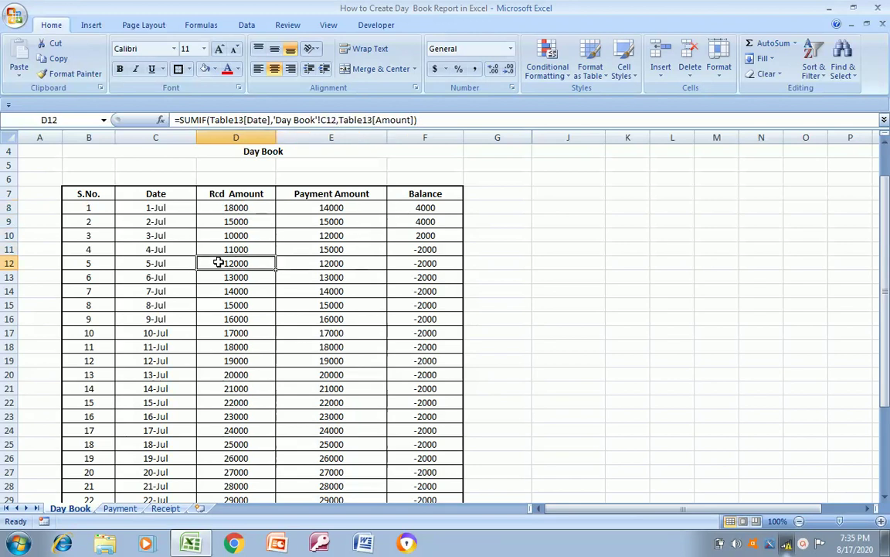
key(Left)
key(Left)
key(Right)
key(Right)
key(Right)
Examine the running balance in the Day Book's Balance column down to 30-Jul and back up to its header
key(Down)
key(Down)
key(Down)
key(Down)
key(Down)
key(Down)
key(Down)
key(Down)
key(Down)
key(Down)
key(Down)
key(Down)
key(Down)
key(Down)
key(Down)
key(Down)
key(Down)
key(Down)
key(Down)
key(Down)
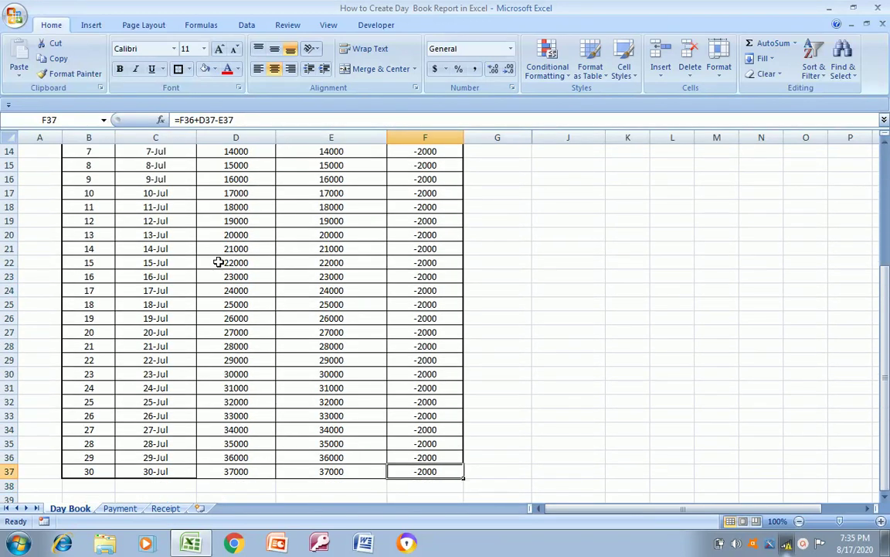
key(Up)
key(Up)
key(Up)
key(Up)
key(Up)
key(Up)
key(Up)
key(Up)
key(Up)
key(Up)
key(Up)
key(Up)
key(Up)
key(Up)
key(Up)
key(Up)
key(Up)
key(Up)
key(Up)
key(Up)
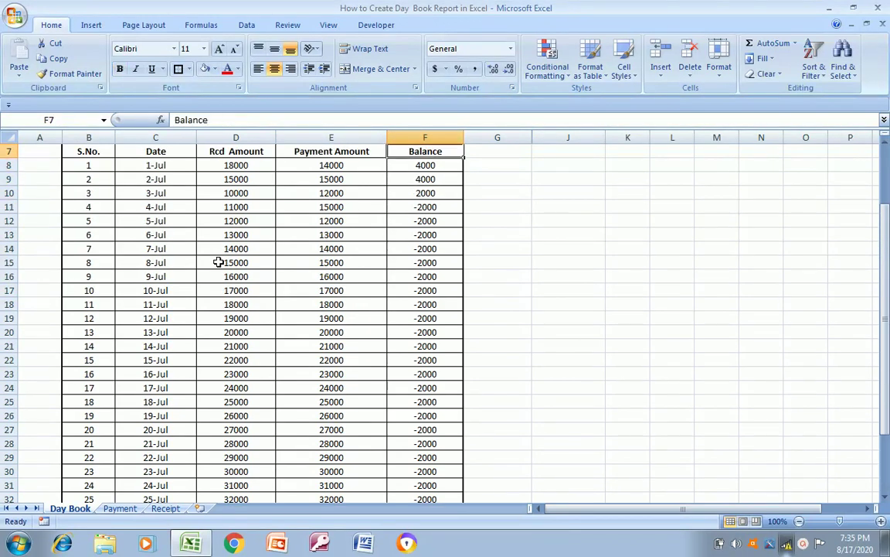
key(Up)
key(Up)
key(Up)
Inspect the Day Book's received and payment formulas for 1-Jul and the balance formula for 3-Jul
key(Down)
key(Down)
key(Down)
key(Down)
key(Left)
key(Left)
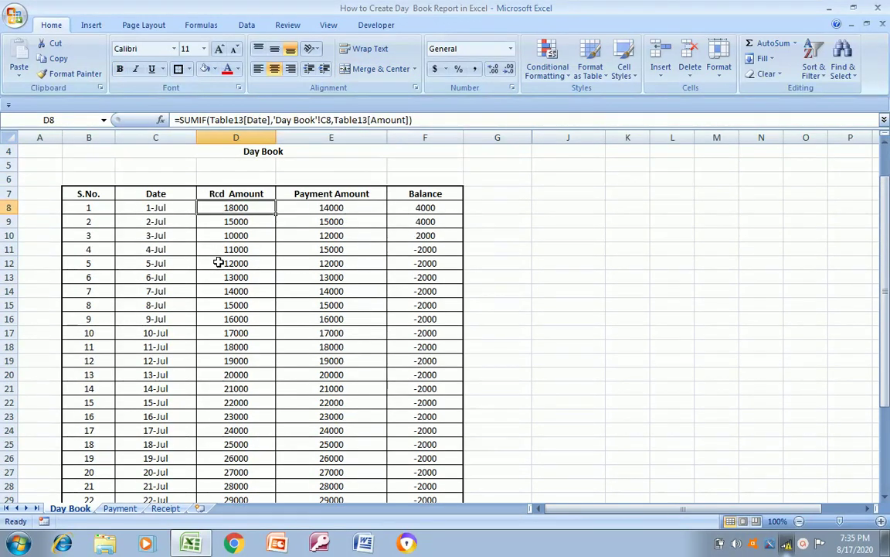
key(Right)
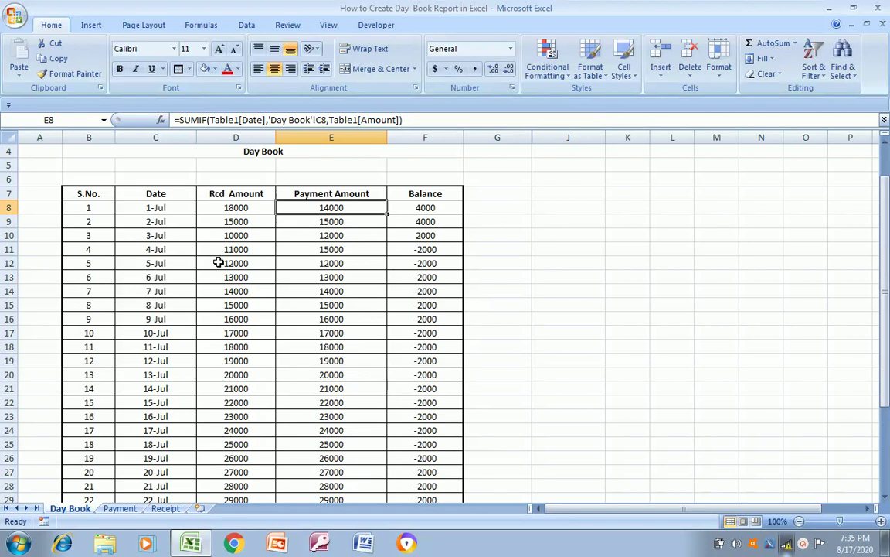
key(Down)
key(Down)
key(Right)
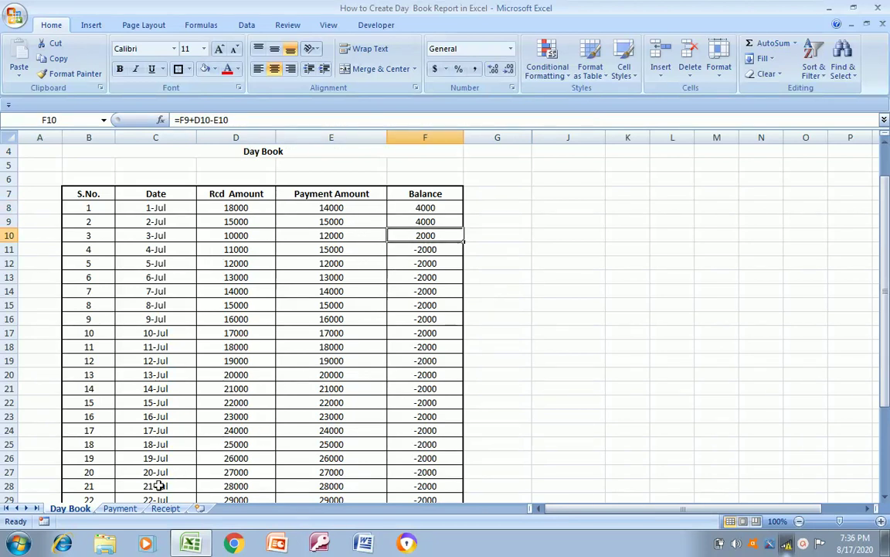
Set the amounts on the Payment sheet to 1000 for 1-Jul and 2000 for 2-Jul
click(122, 509)
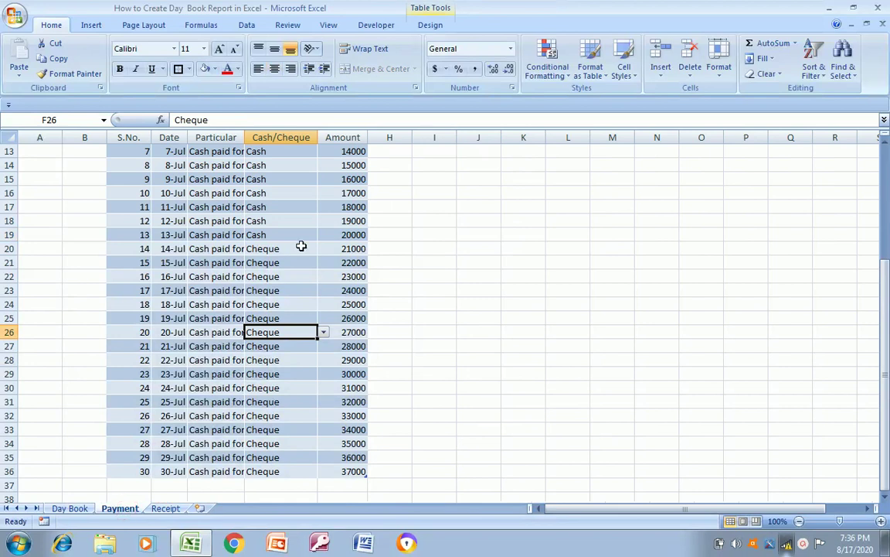
click(331, 244)
key(ctrl+Up)
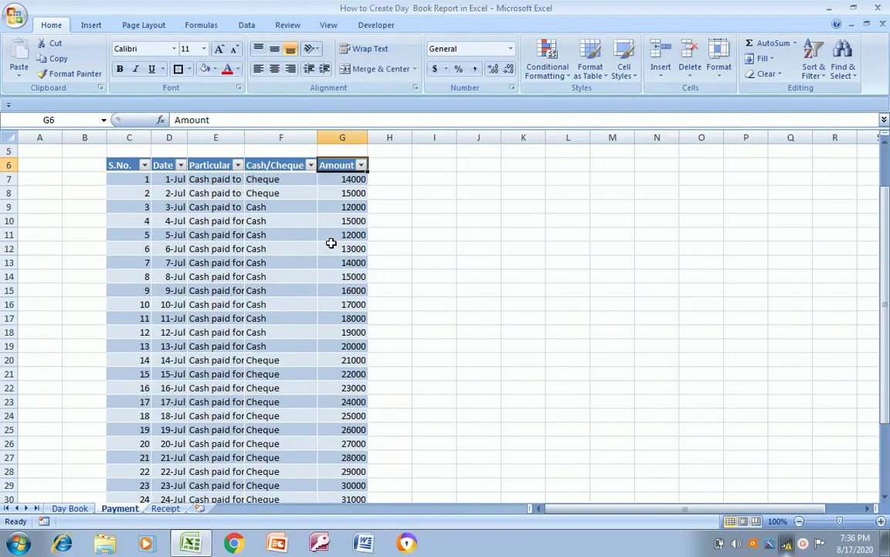
key(Down)
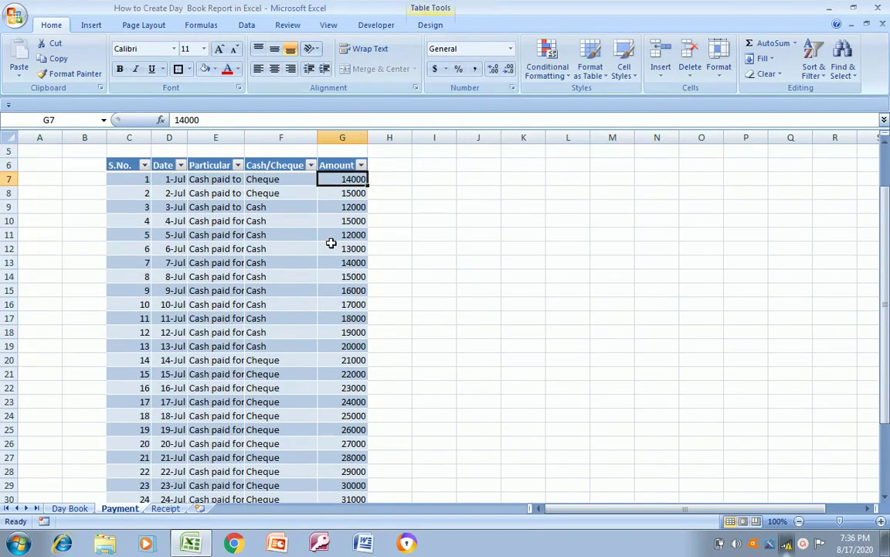
text(1000)
key(Return)
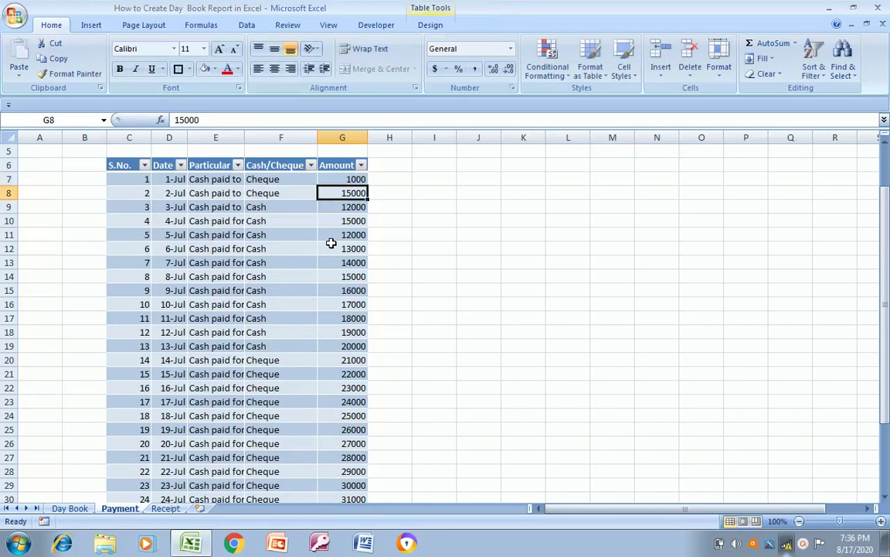
text(2)
key(Return)
key(Up)
key(Up)
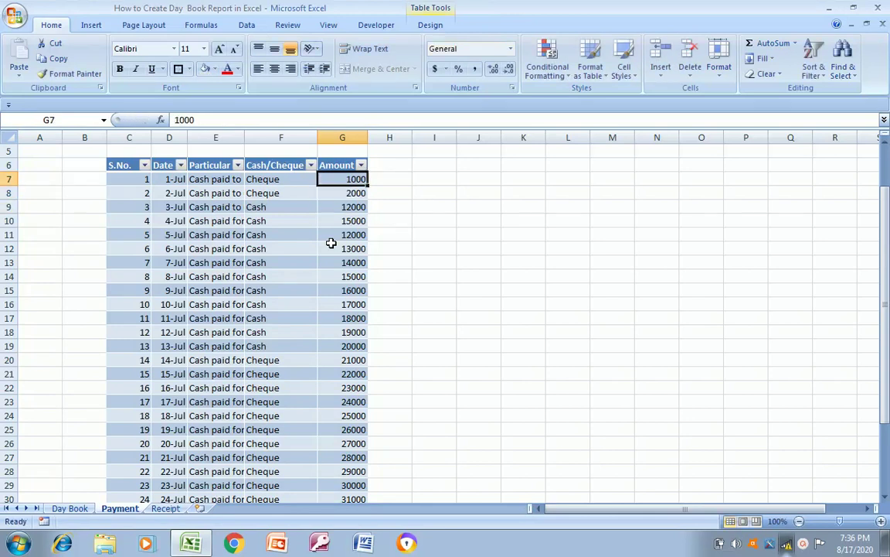
Extend the 1-Jul and 2-Jul payment amounts as a series through 30-Jul, and return to the Day Book sheet
key(shift+Down)
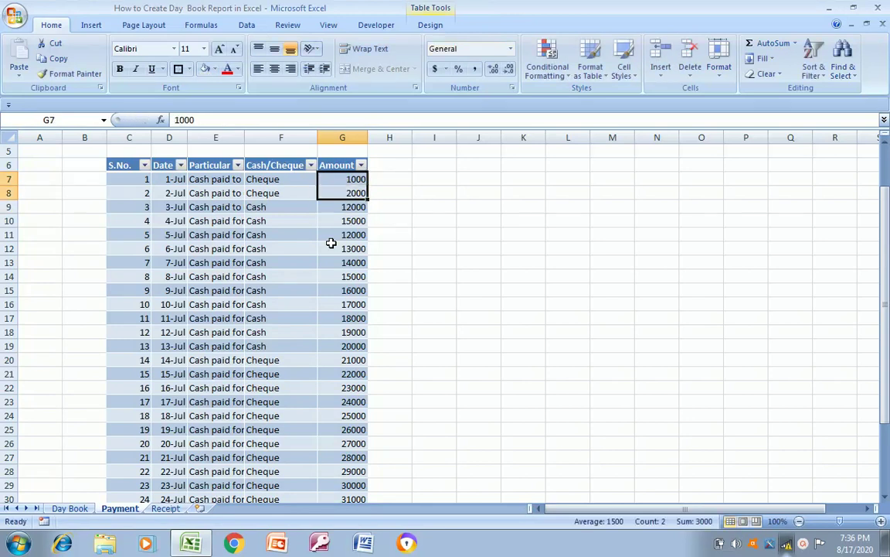
double_click(370, 200)
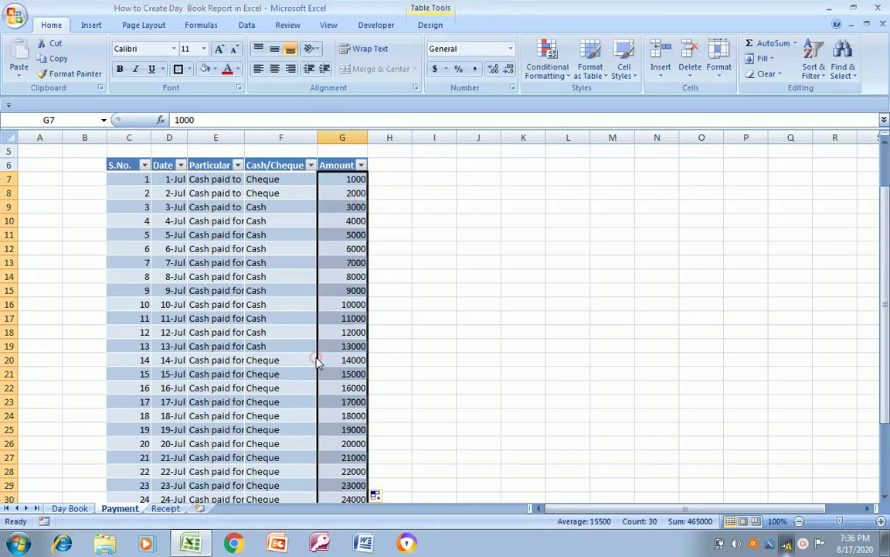
key(Right)
key(Down)
key(Left)
key(ctrl+Down)
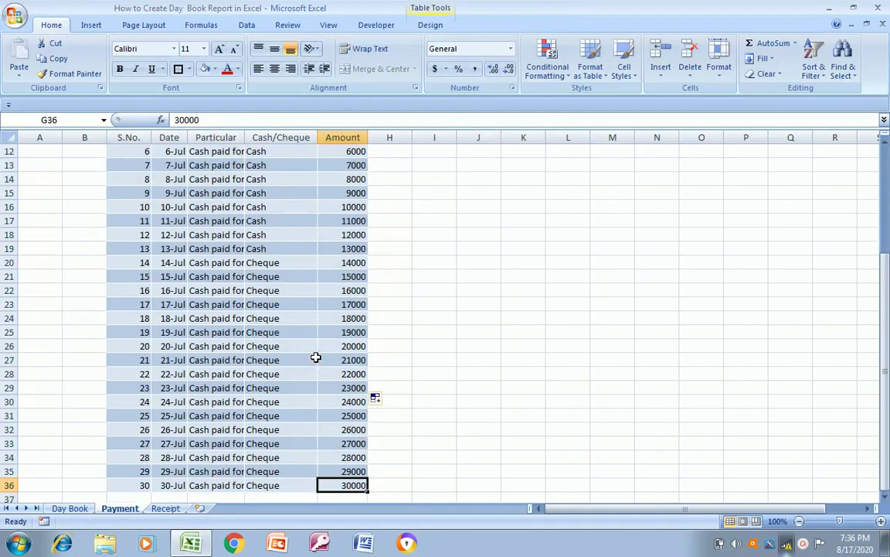
click(81, 508)
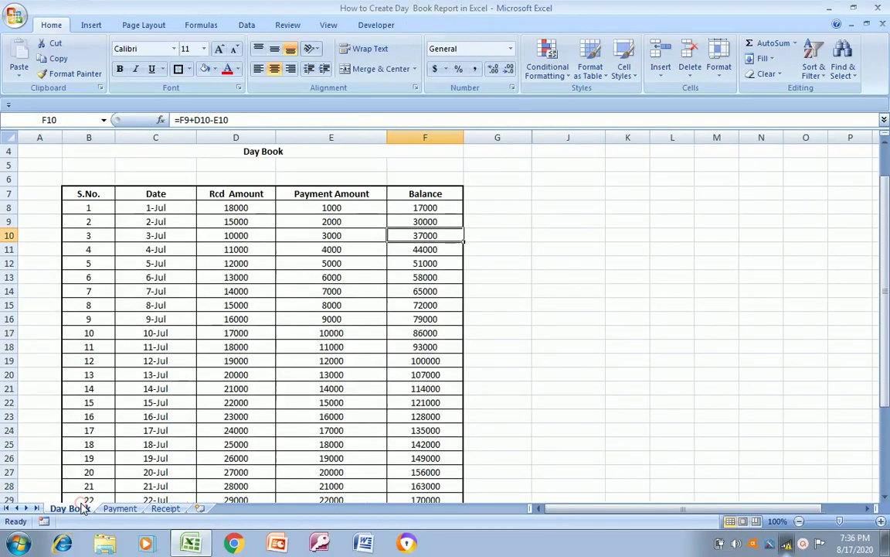
Review the recalculated balances in the Balance column from 1-Jul through 30-Jul and return to the 1-Jul row
key(Down)
key(Down)
key(Up)
key(Up)
key(Up)
key(Up)
key(Down)
key(Down)
key(Down)
key(Down)
key(Down)
key(Down)
key(Down)
key(Down)
key(Down)
key(Down)
key(Down)
key(Down)
key(Down)
key(Down)
key(Down)
key(Down)
key(Down)
key(Down)
key(Down)
key(Down)
key(Down)
key(Down)
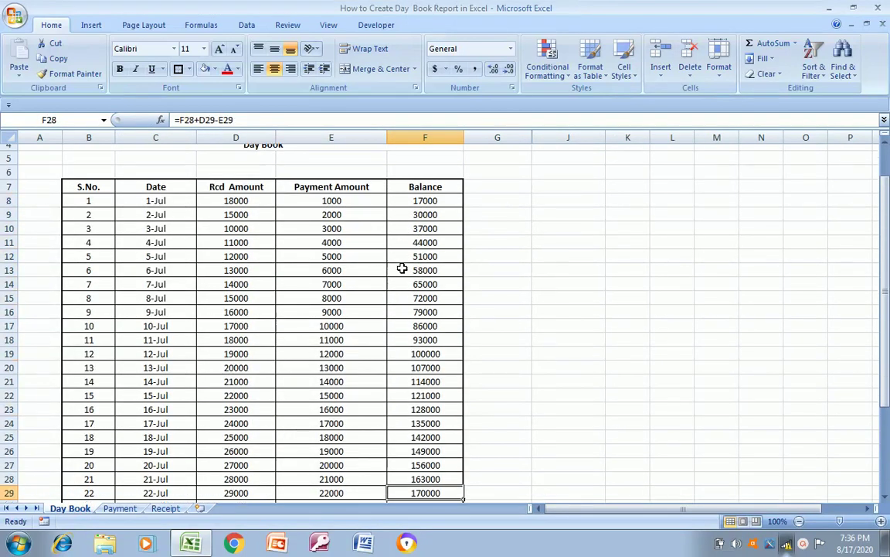
key(Up)
key(Up)
key(Up)
key(Up)
key(Up)
key(Up)
key(Up)
key(Up)
key(Up)
key(Up)
key(Up)
key(Up)
key(Up)
key(Up)
key(Up)
key(Up)
key(Up)
key(Up)
key(Up)
key(Up)
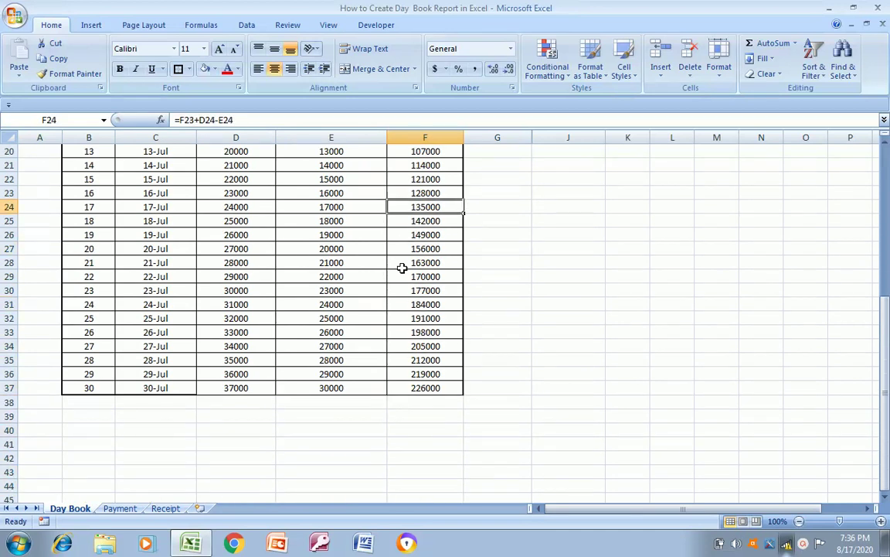
key(Up)
key(Up)
key(Up)
key(Down)
key(Down)
key(Down)
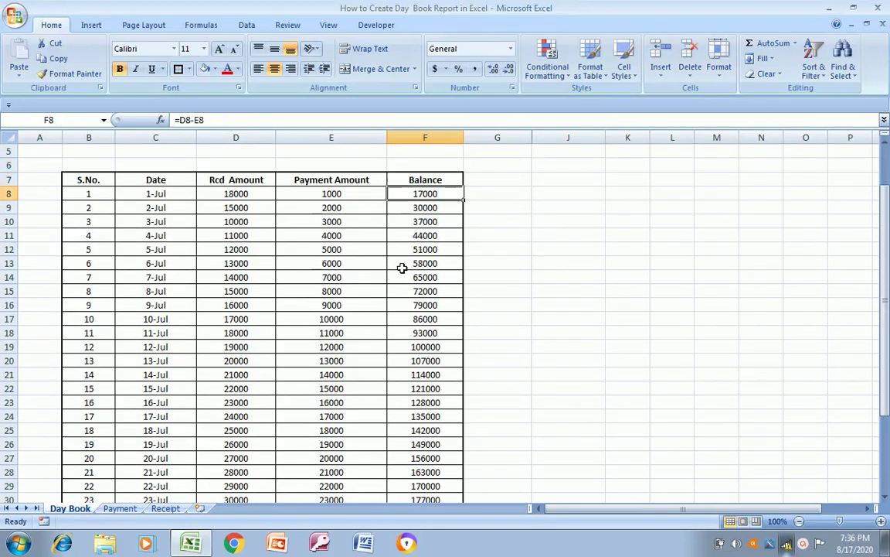
Look over the Day Book's Date column from its header through 22-Jul and back to 4-Jul
key(Left)
key(Left)
key(Left)
key(Up)
key(Up)
key(Up)
key(Up)
key(Up)
key(Up)
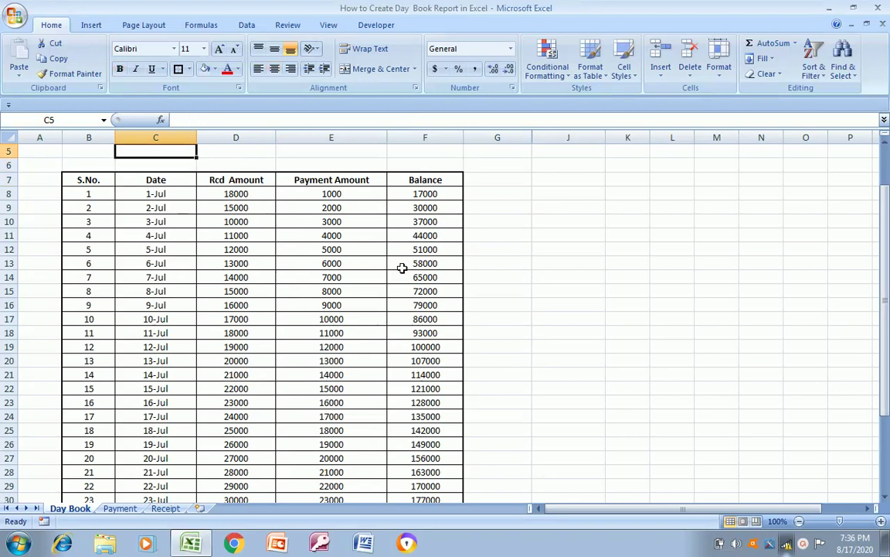
key(Down)
key(Down)
key(Down)
key(Down)
key(Down)
key(Down)
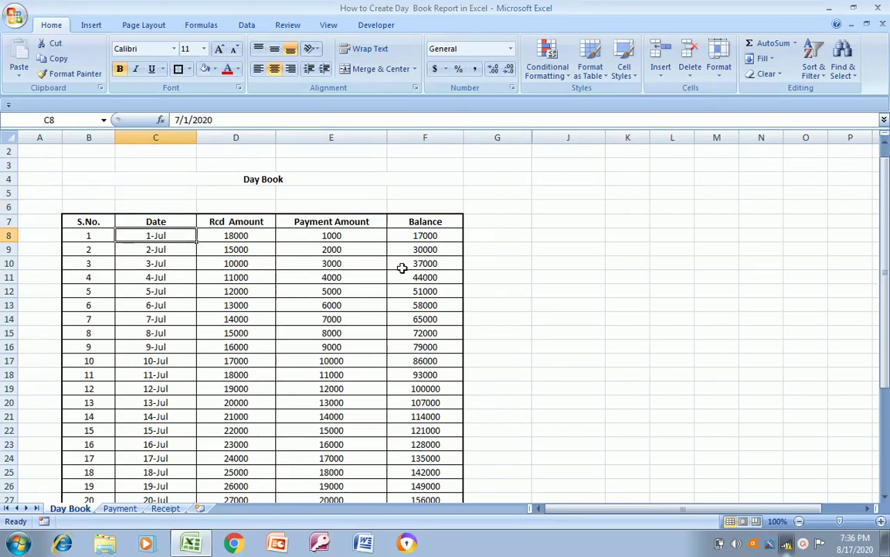
key(Down)
key(Down)
key(Down)
key(Down)
key(Down)
key(Down)
key(Down)
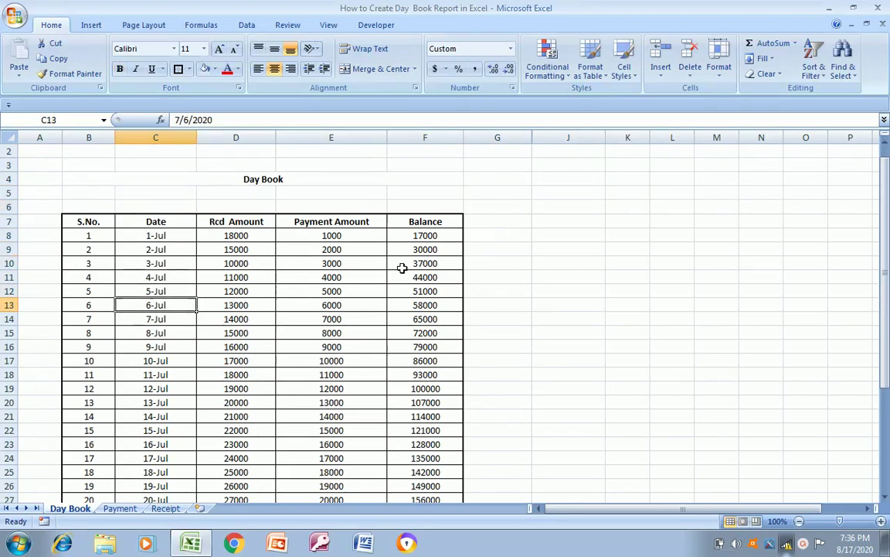
key(Down)
key(Down)
key(Down)
key(Down)
key(Down)
key(Down)
key(Down)
key(Down)
key(Down)
key(Down)
key(Down)
key(Down)
key(Down)
key(Down)
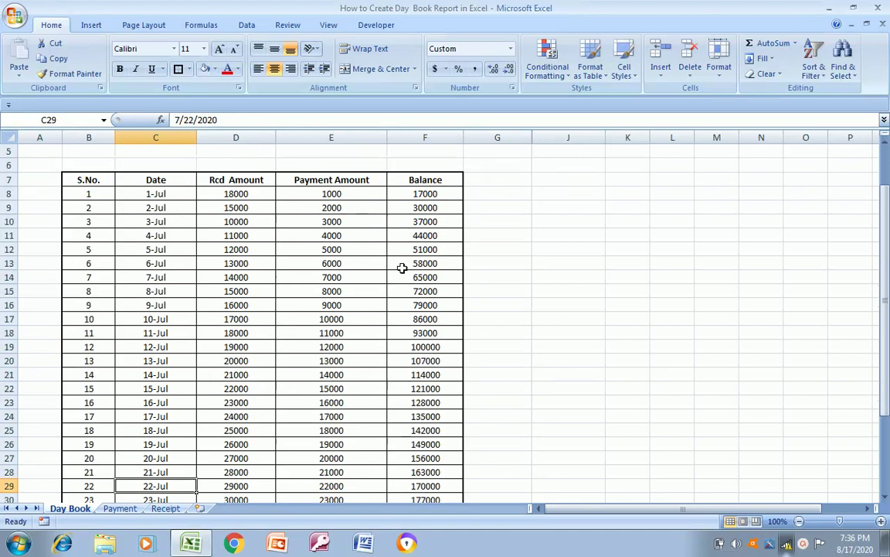
key(Up)
key(Up)
key(Up)
key(Up)
key(Up)
key(Up)
key(Up)
key(Up)
key(Up)
key(Up)
key(Up)
key(Up)
key(Up)
key(Up)
key(Up)
key(Up)
key(Up)
key(Up)
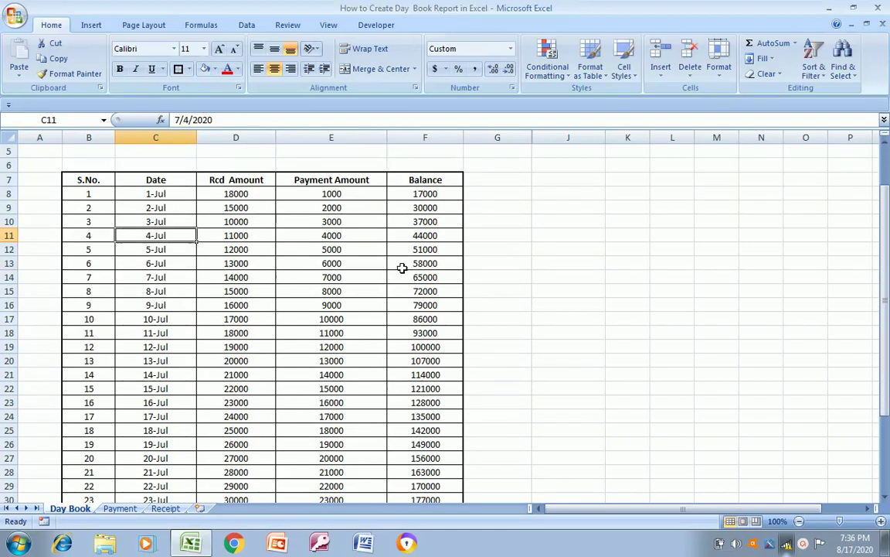
Merge and center cells B38:C38 beneath the 30-Jul row and label them Total Balance
key(Right)
key(Right)
key(Up)
key(Up)
key(Up)
key(Up)
key(Left)
key(Down)
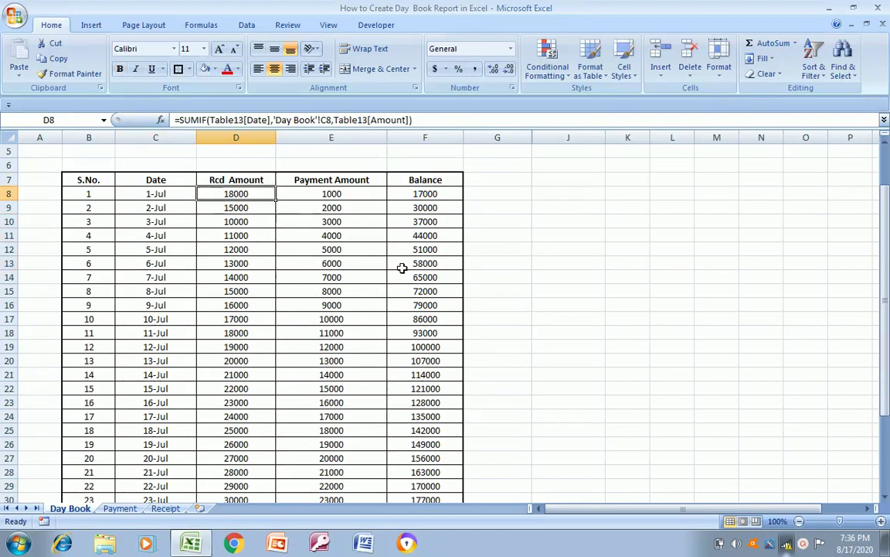
key(ctrl+Down)
key(Down)
key(Down)
key(Down)
key(Up)
key(Up)
key(Left)
key(Left)
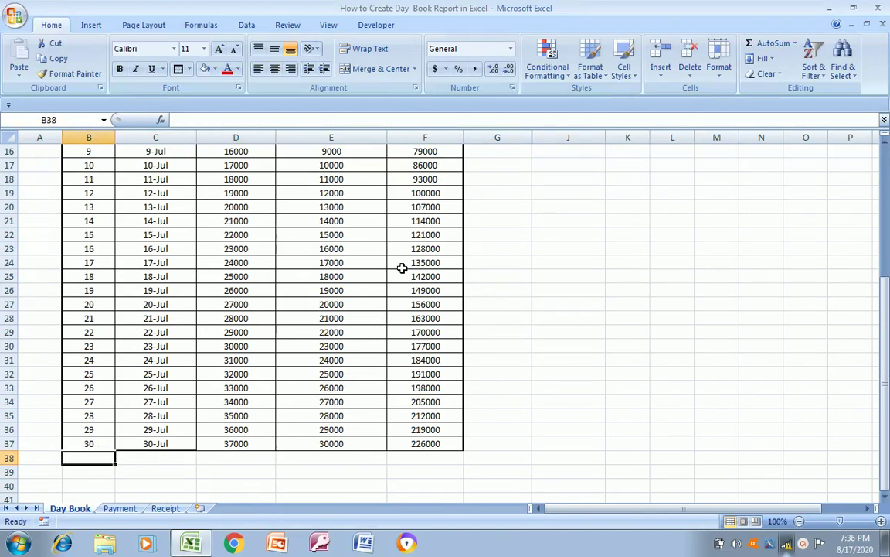
key(shift+Right)
click(381, 71)
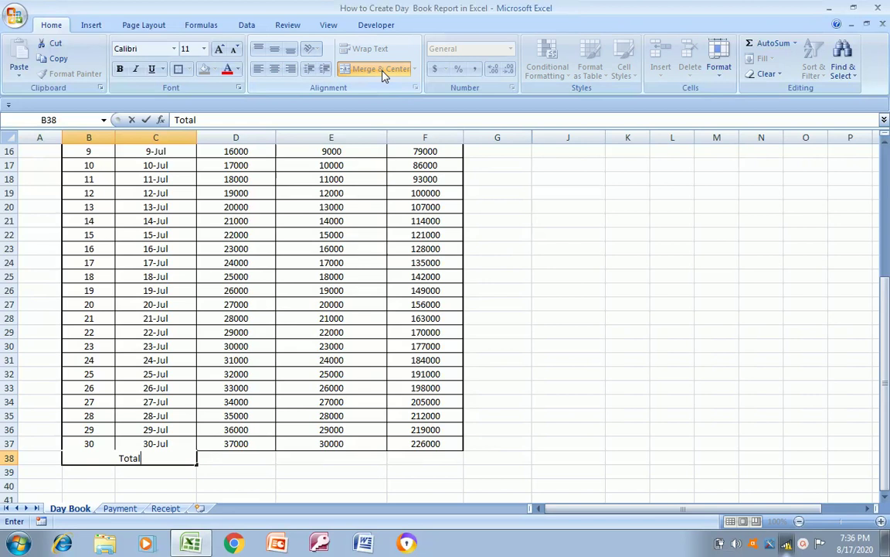
text(Baanc)
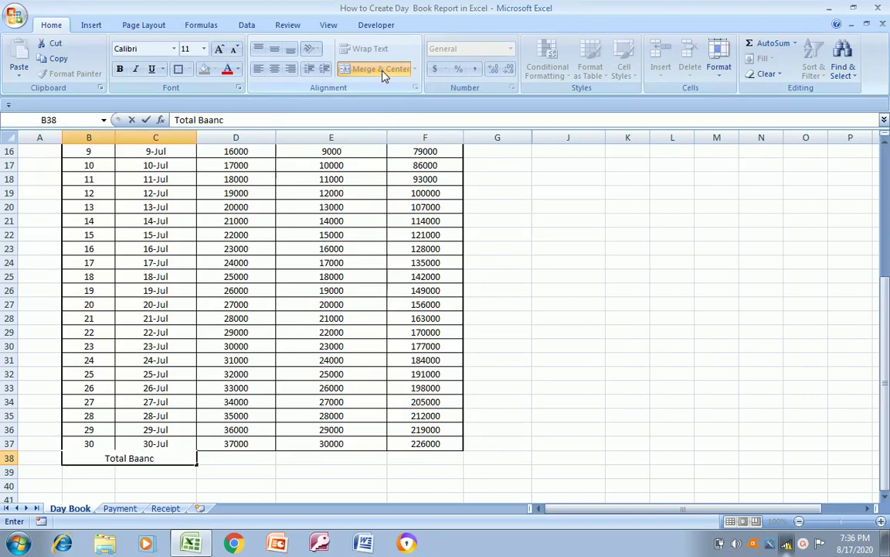
key(BackSpace)
key(BackSpace)
key(BackSpace)
text(lance)
key(ctrl+Return)
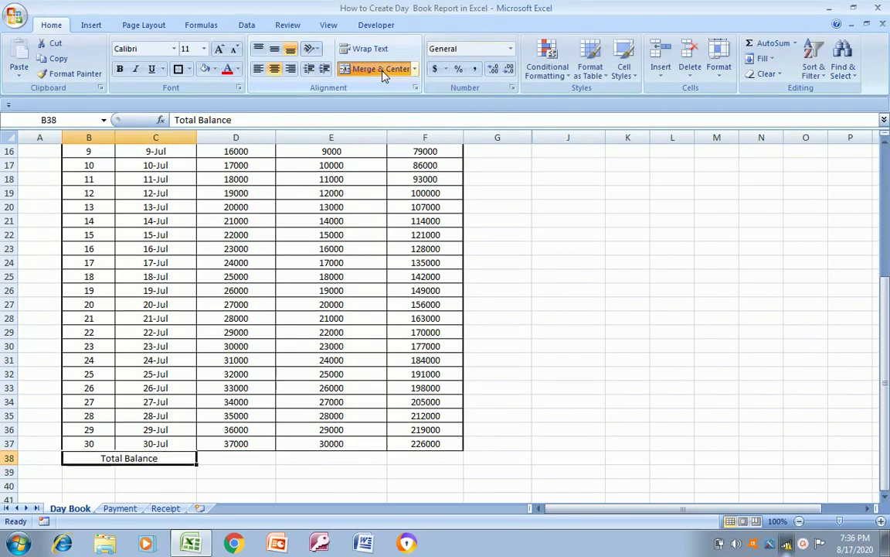
Enter a SUM of the received amounts D8:D37 in cell D38 of the Total Balance row
key(Right)
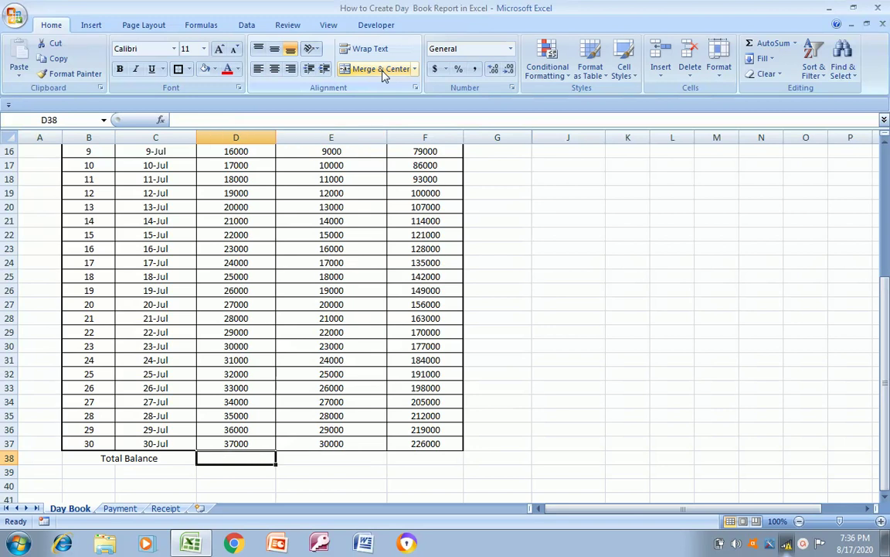
text(=sum()
key(Up)
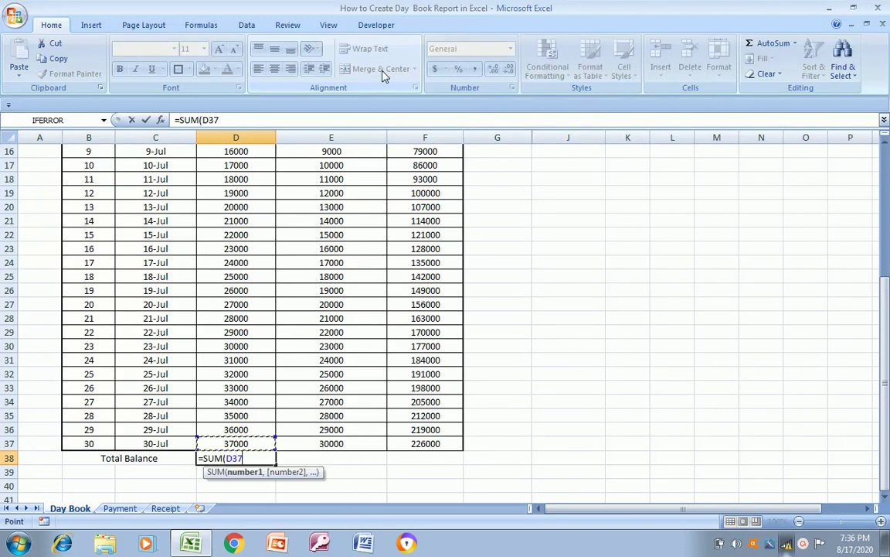
key(ctrl+Up)
key(Down)
key(ctrl+shift+Down)
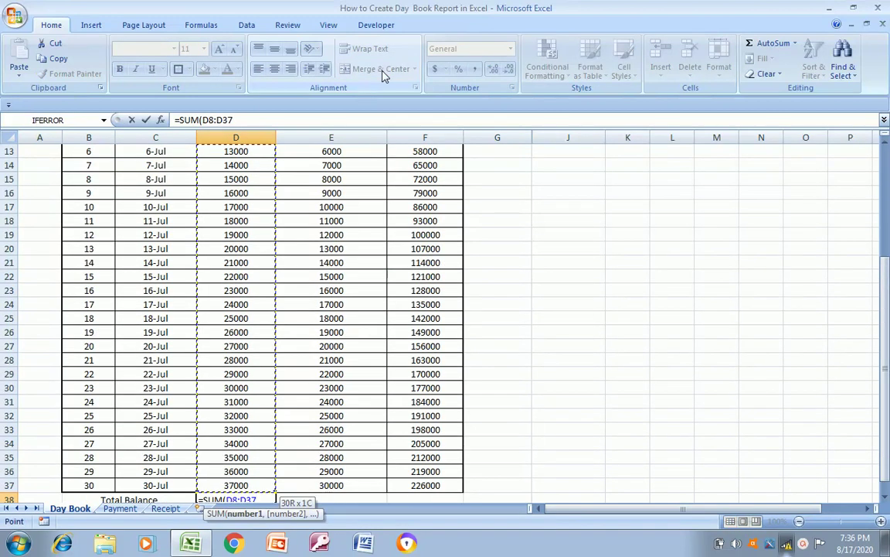
key(Return)
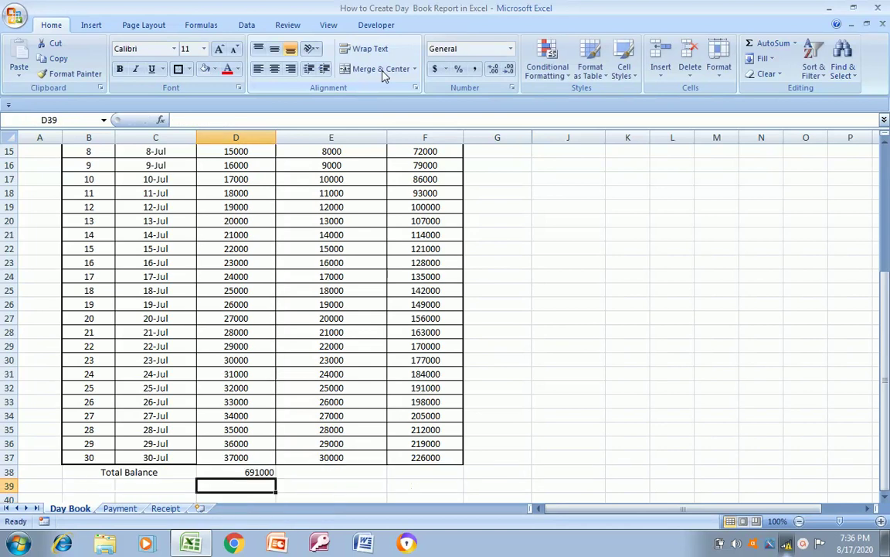
Copy the received-amount total formula into the Payment Amount column of the Total Balance row
key(Up)
key(ctrl+c)
key(Right)
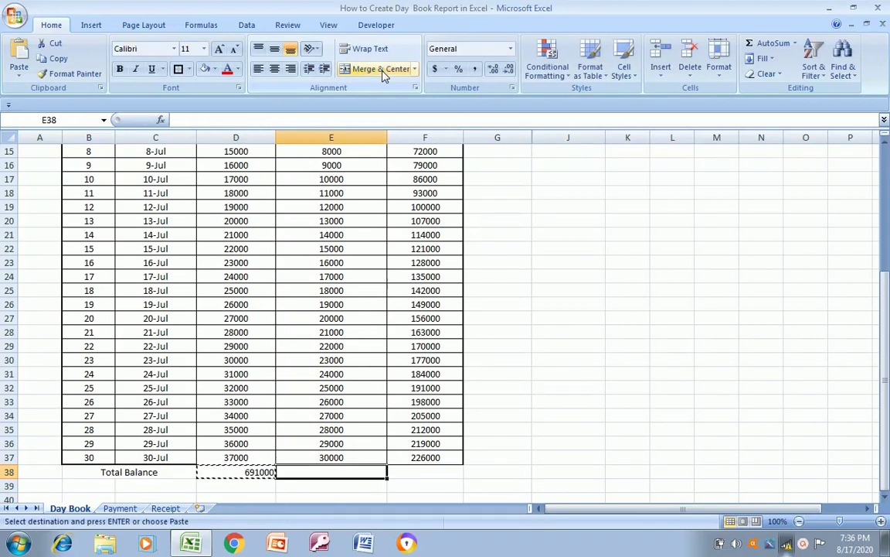
key(ctrl+v)
key(Escape)
key(ctrl+Up)
key(Down)
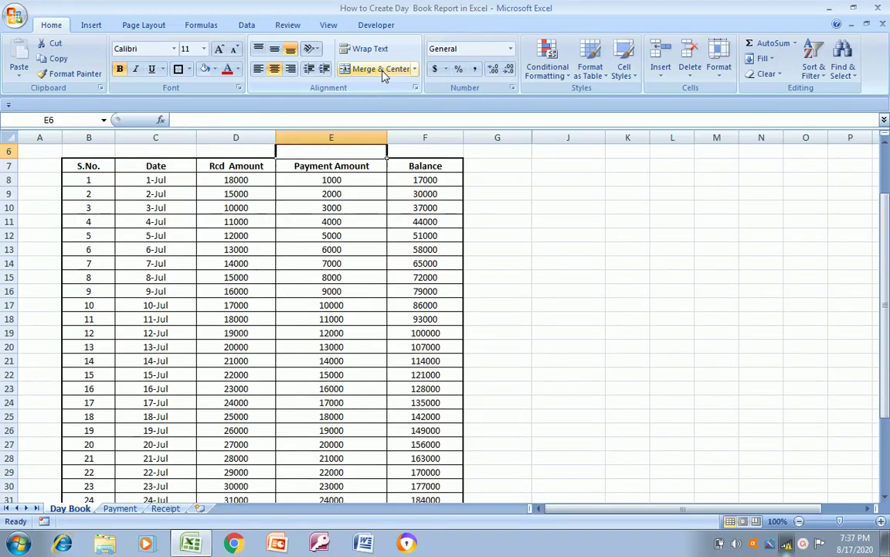
Look over the Day Book's Payment Amount column from above its header down to the 22-Jul row
key(Down)
key(Down)
key(Down)
key(Down)
key(Down)
key(Down)
key(Down)
key(Down)
key(Down)
key(Down)
key(Down)
key(Down)
key(Down)
key(Down)
key(Down)
key(Down)
key(Down)
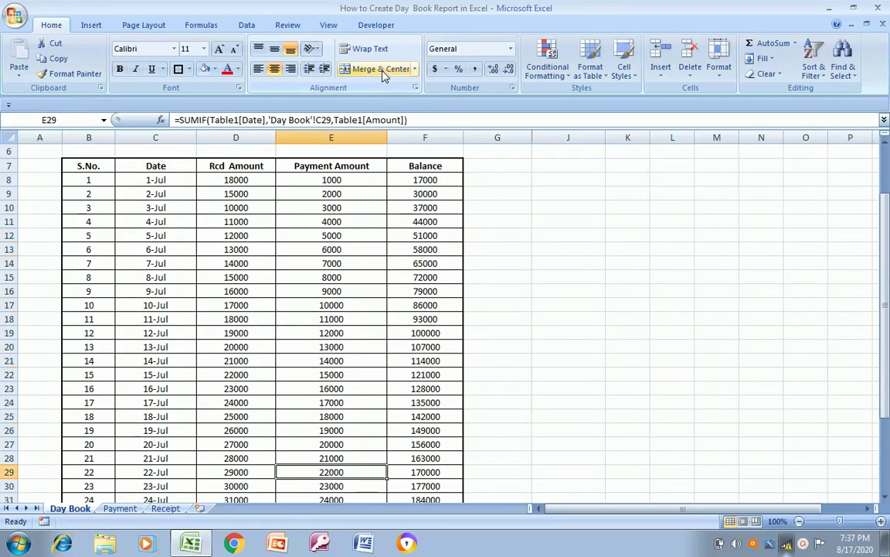
Enter the formula =D38-E38 in the Balance cell F38 of the Total Balance row
key(ctrl+Down)
key(Right)
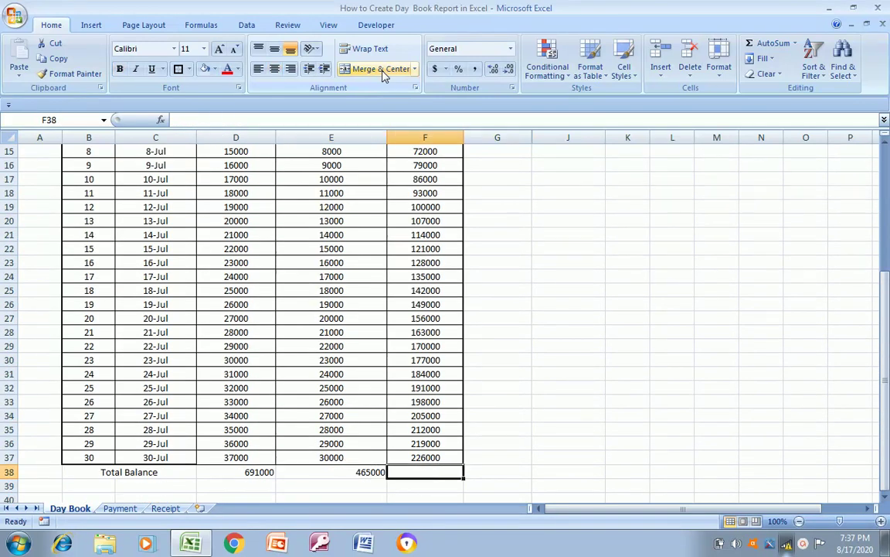
text(=)
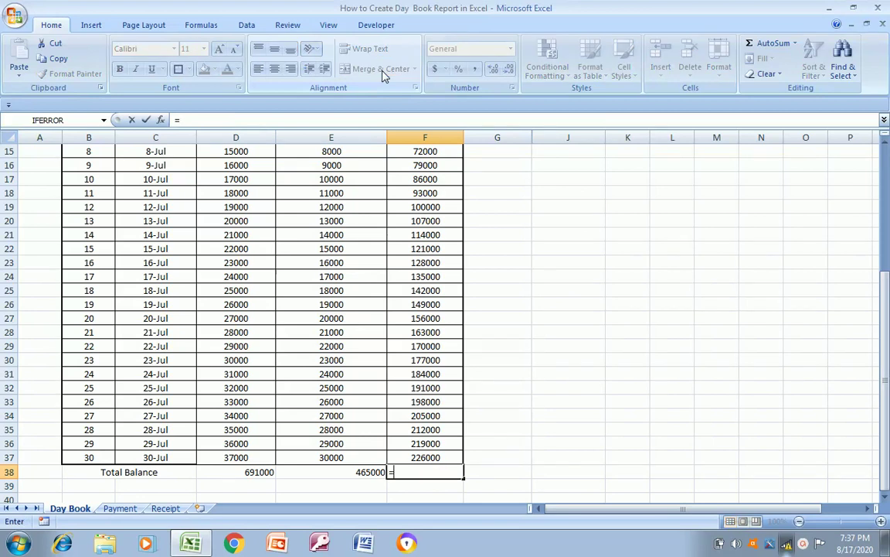
key(Left)
key(Left)
text(-)
key(Left)
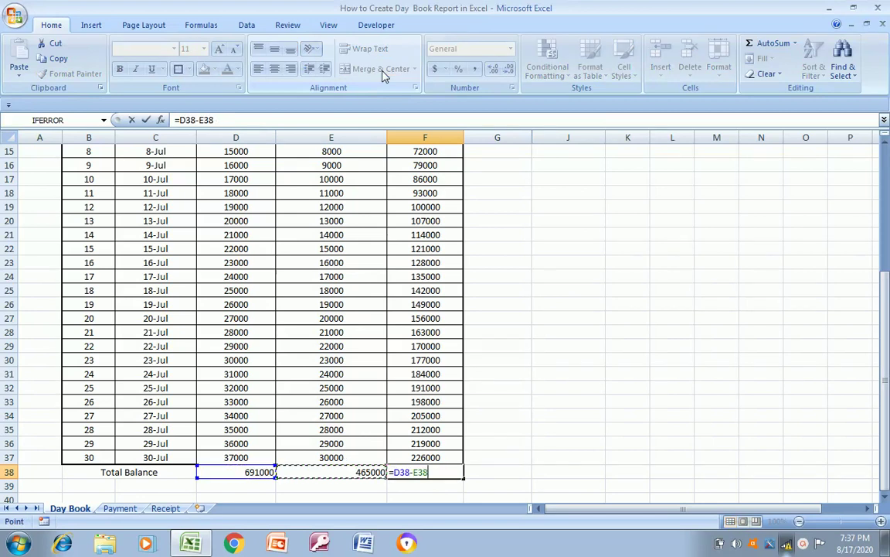
key(Return)
Center the label and all amounts in the Total Balance row, B38:F38
key(Up)
key(Left)
key(Left)
key(Left)
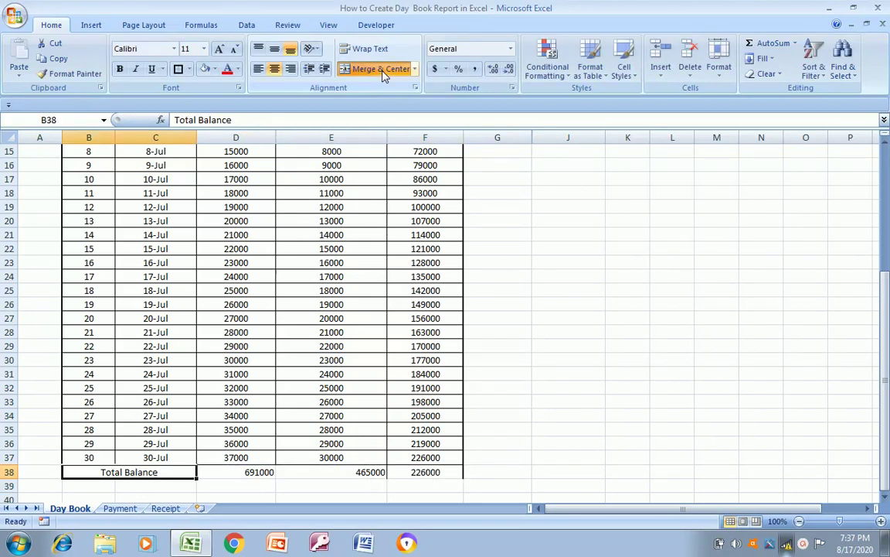
key(shift+Right)
key(shift+Right)
key(shift+Right)
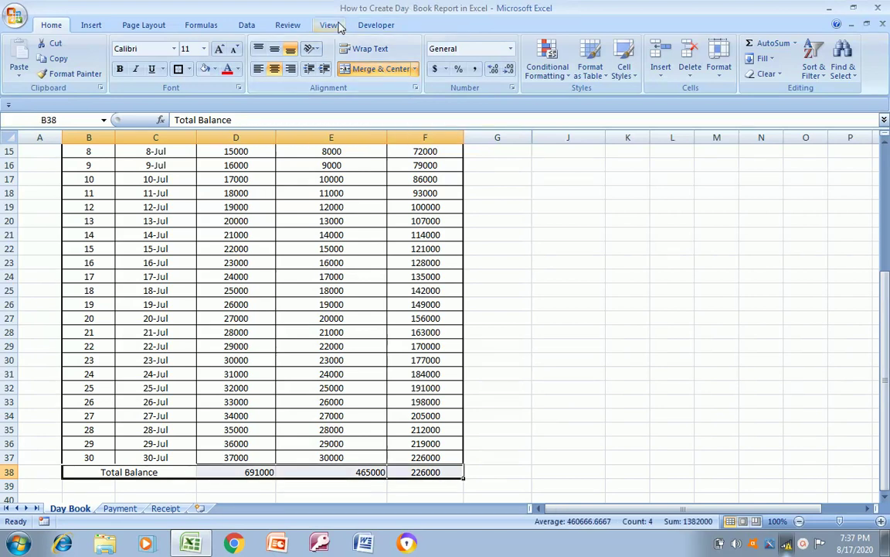
click(273, 70)
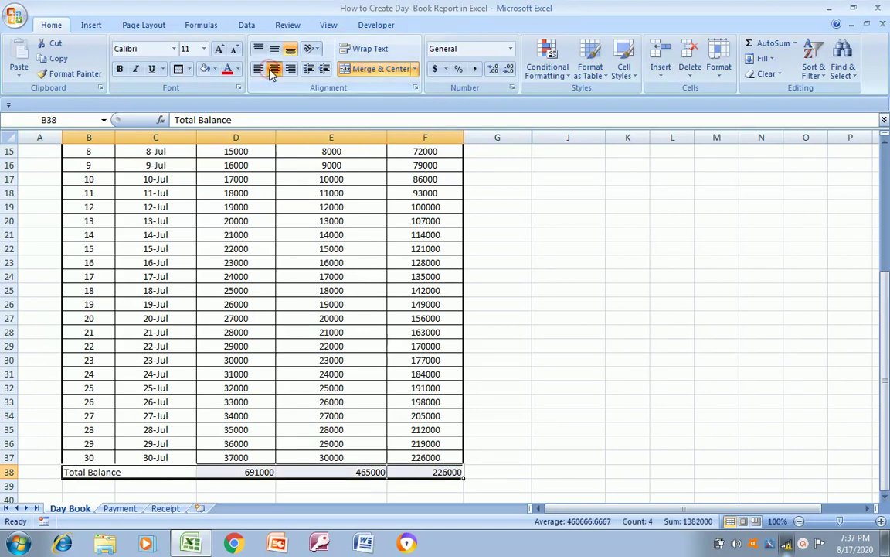
click(273, 70)
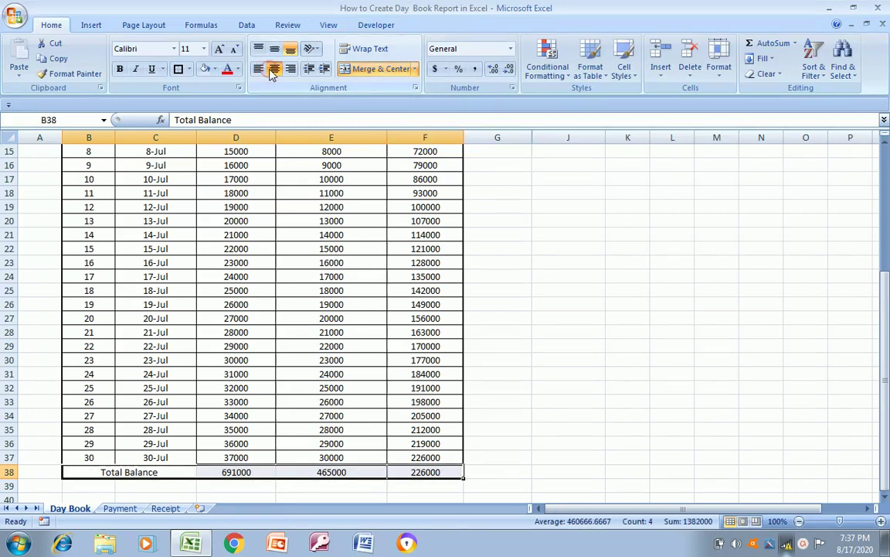
Fill the merged Total Balance label cell with a light red theme color
click(113, 472)
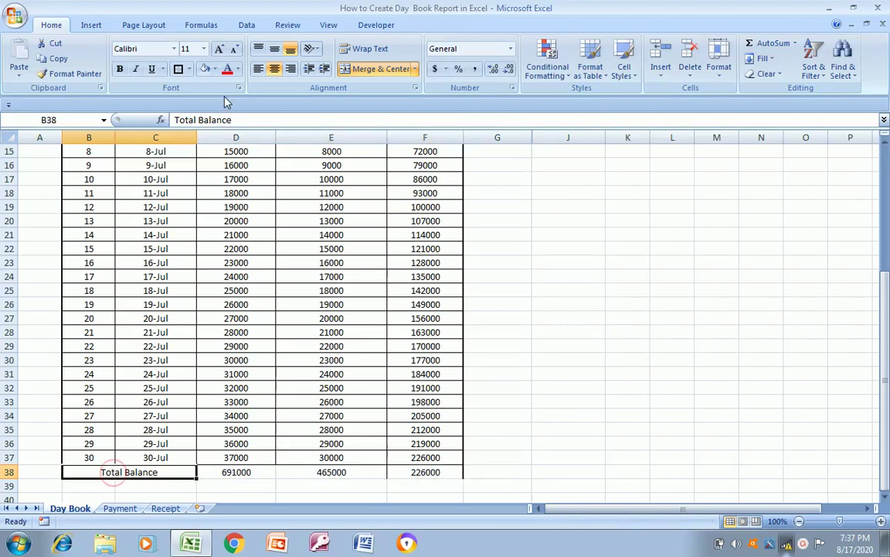
click(216, 69)
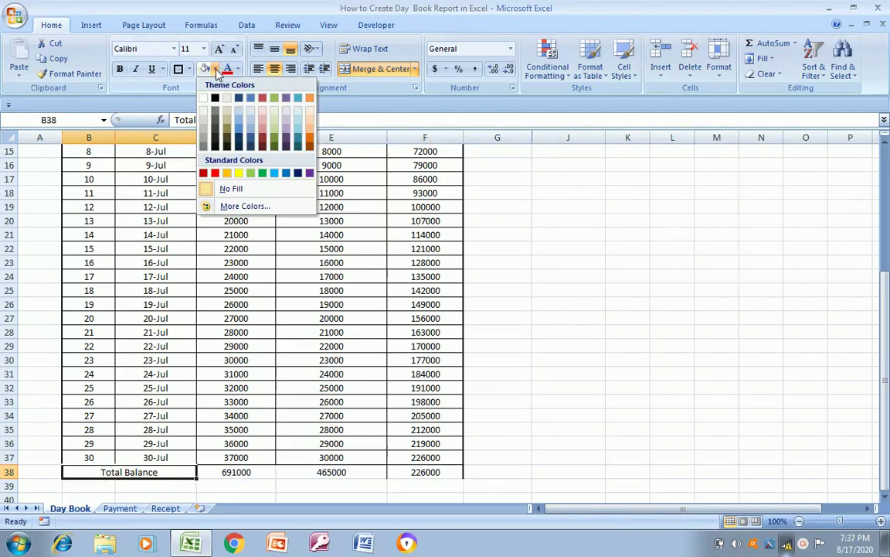
click(262, 121)
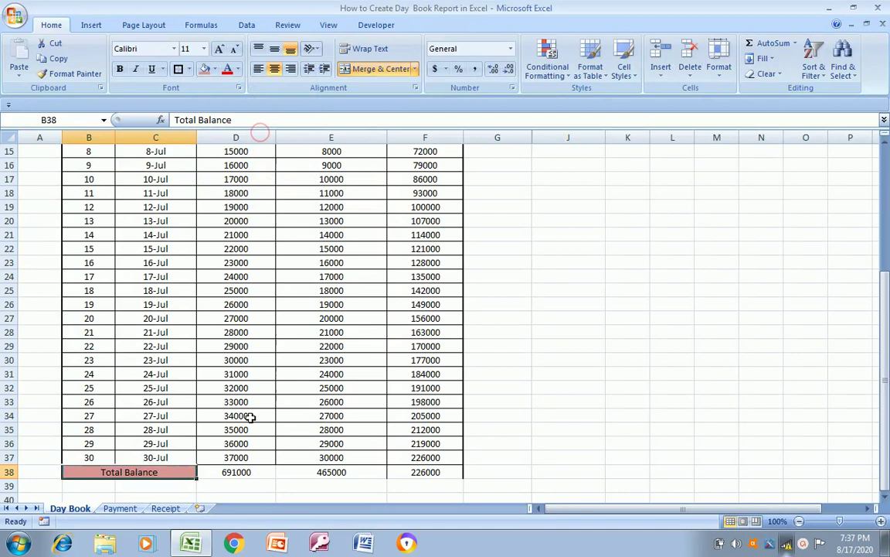
Make the received, payment and balance totals in D38, E38 and F38 bold
click(235, 474)
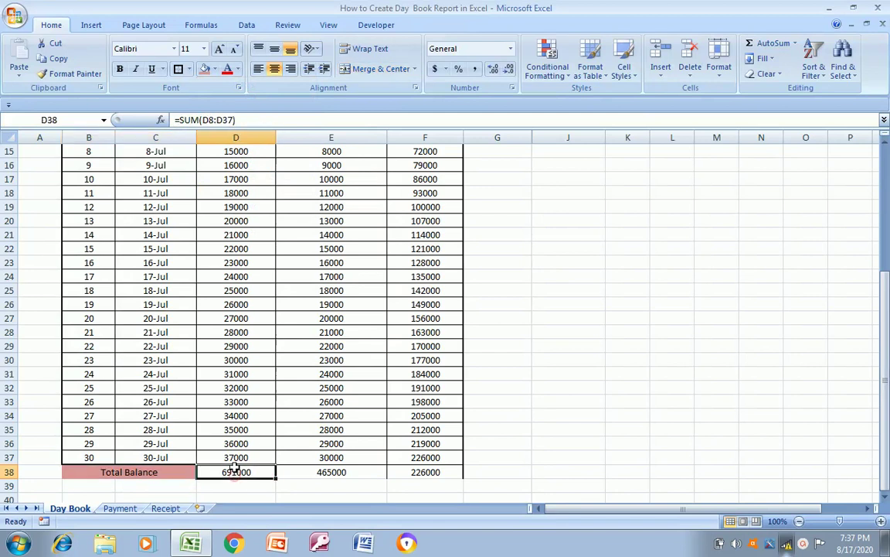
click(120, 71)
click(344, 481)
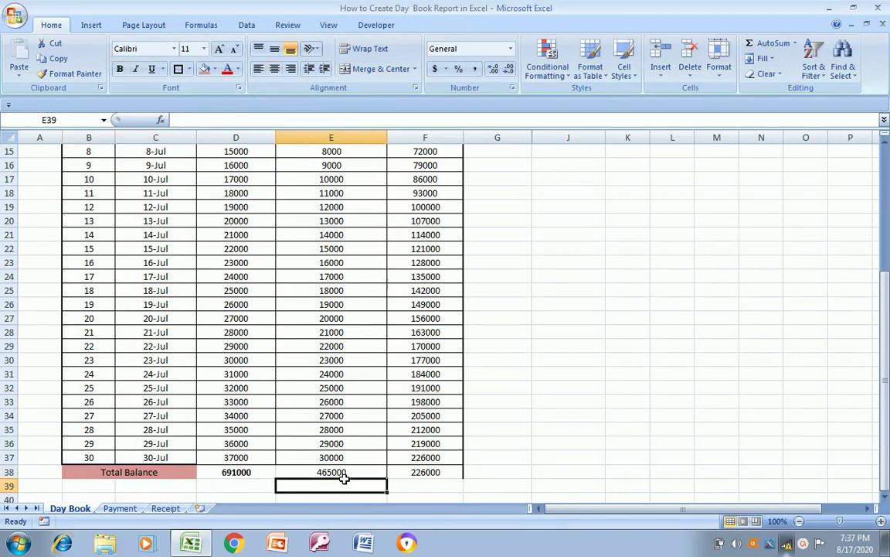
click(338, 472)
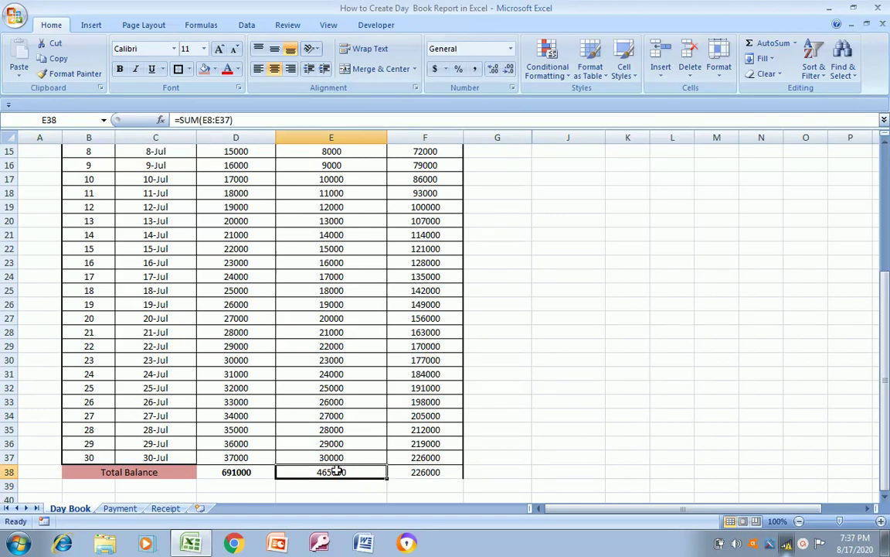
click(120, 70)
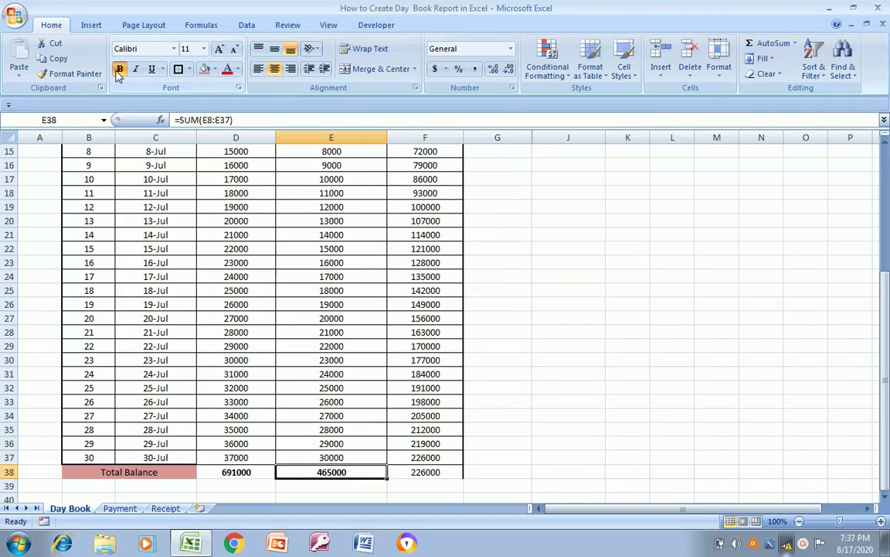
click(424, 473)
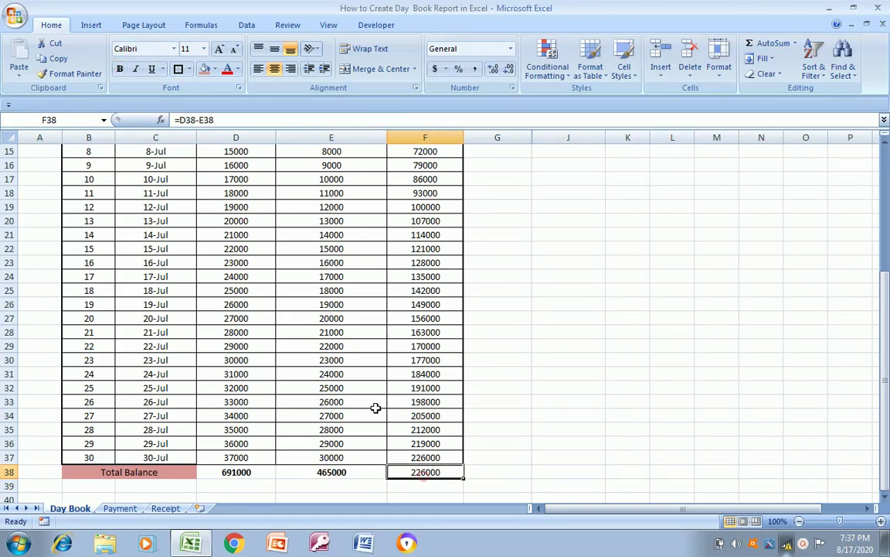
click(120, 70)
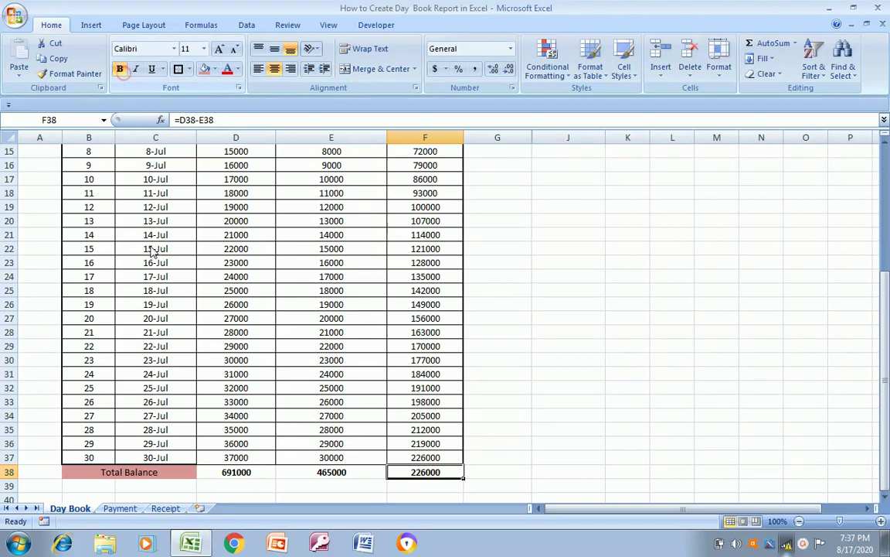
Put a thick box border around the Total Balance row, B38:F38
click(249, 471)
key(Left)
key(shift+Right)
key(shift+Right)
key(shift+Right)
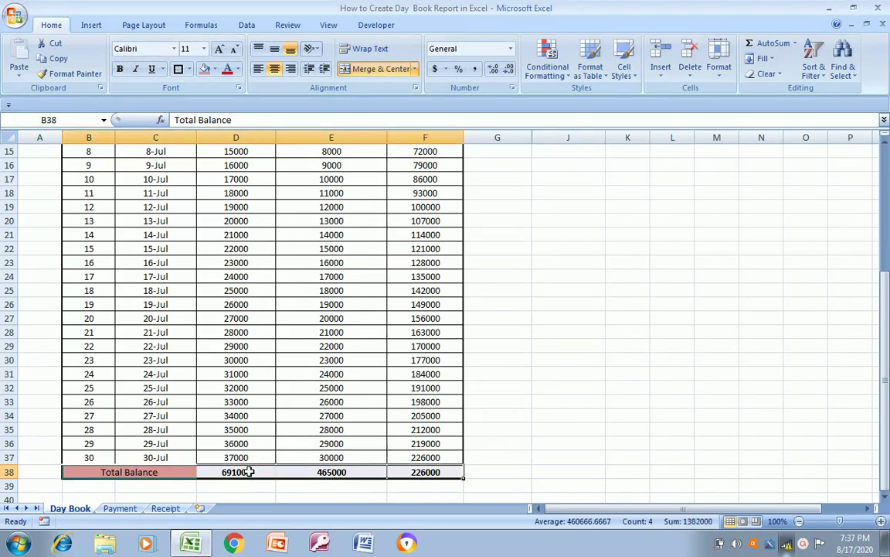
click(178, 69)
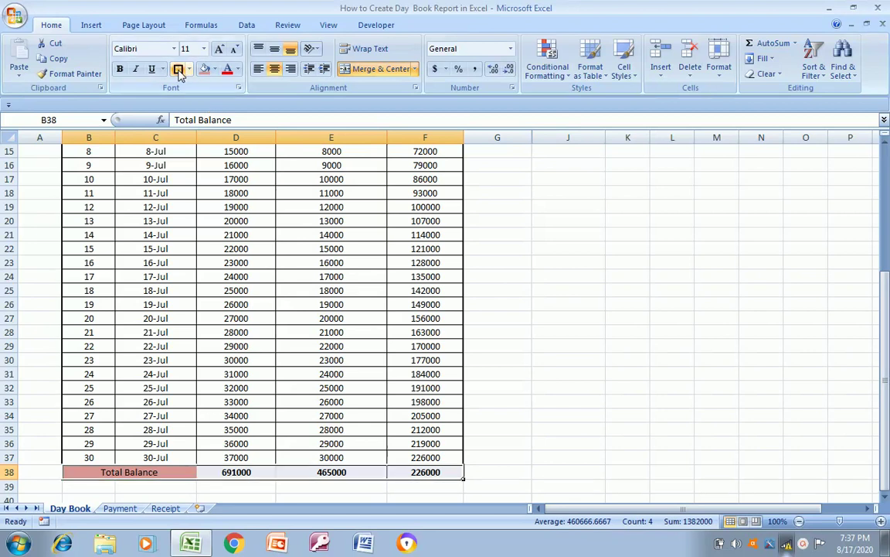
Review the received and payment columns from their 1-Jul entries down to their totals in row 38
click(258, 335)
key(ctrl+Up)
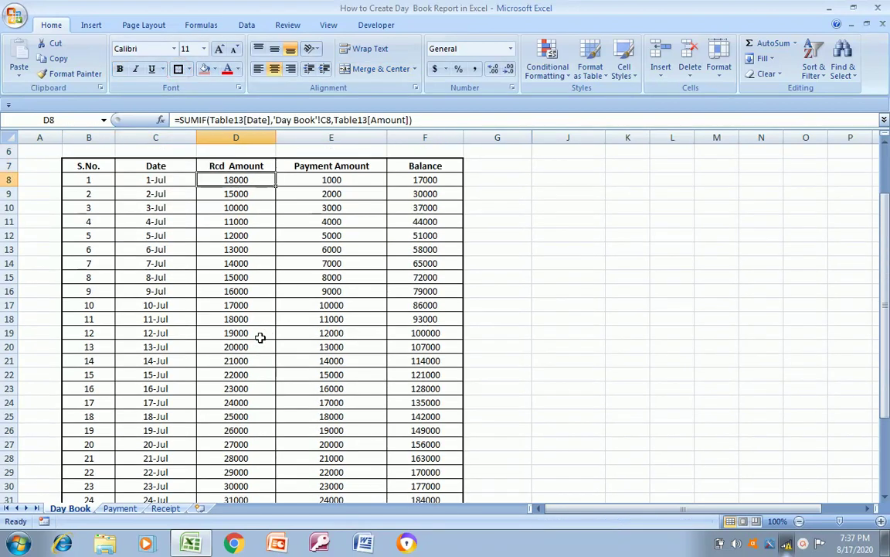
key(ctrl+Down)
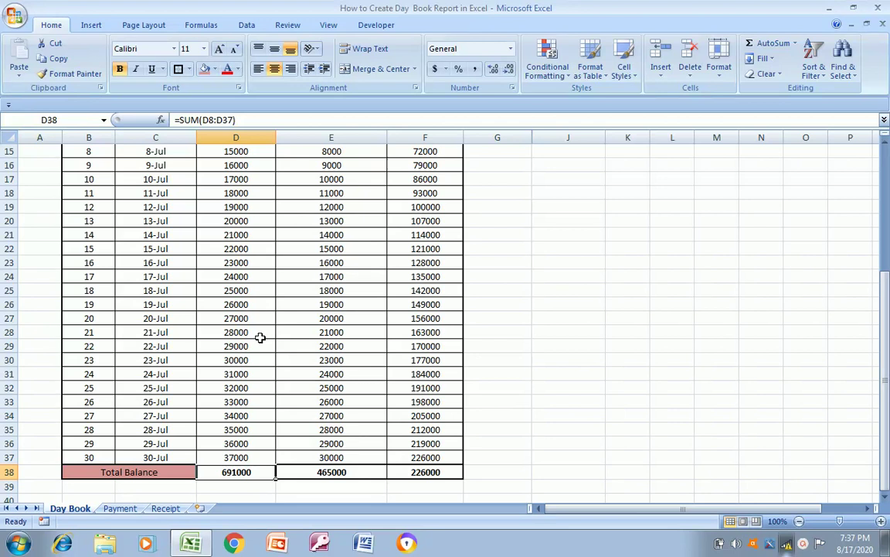
key(Right)
key(ctrl+Up)
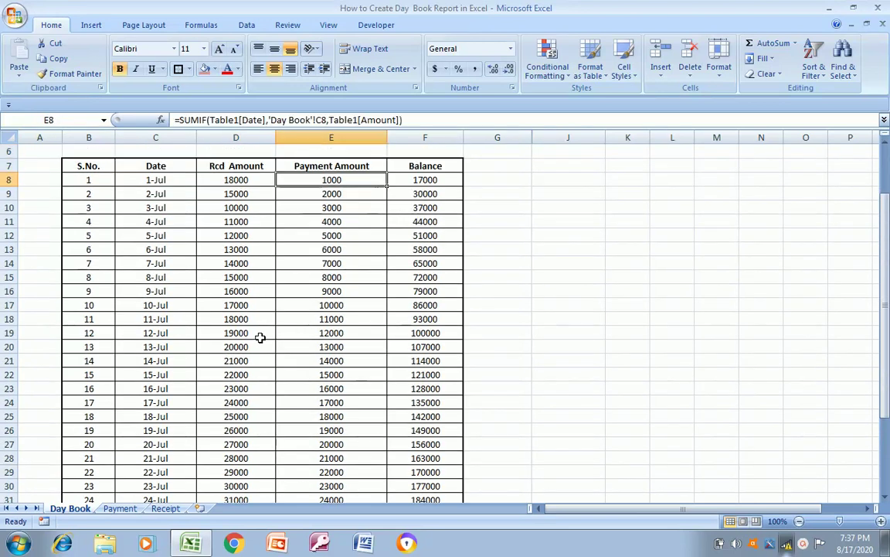
key(ctrl+Down)
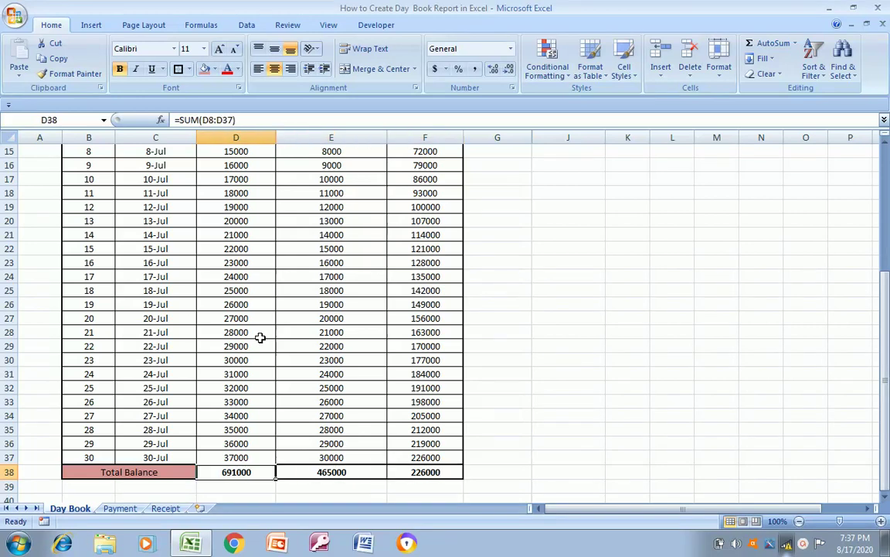
Make the 30-Jul running balance in F37 bold, just above the balance total
key(Right)
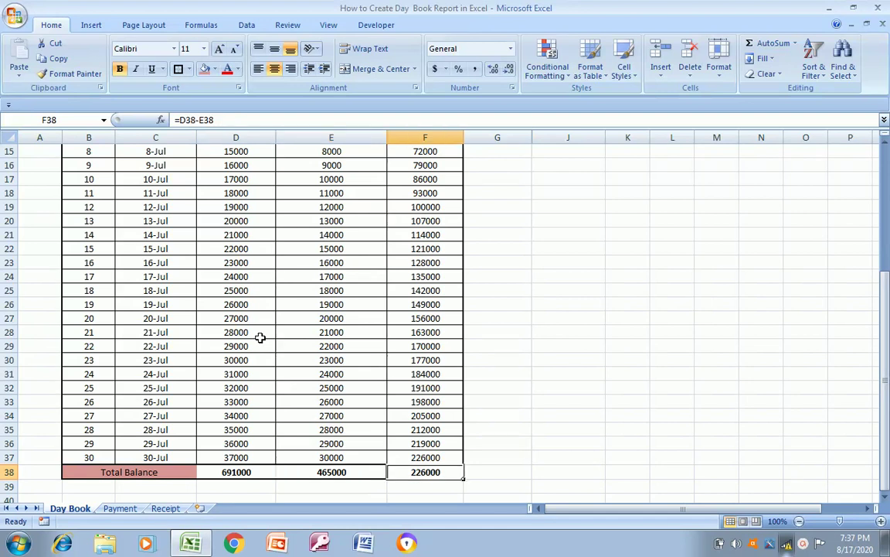
key(Up)
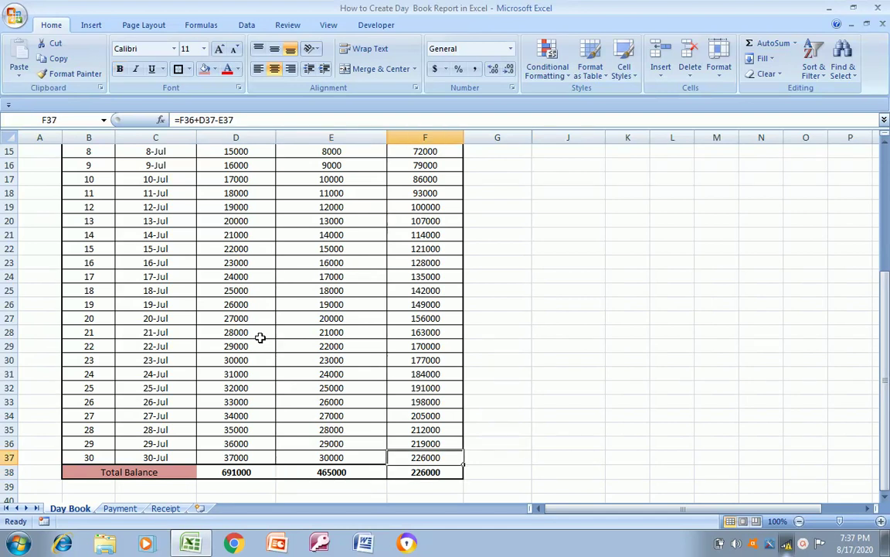
key(ctrl+b)
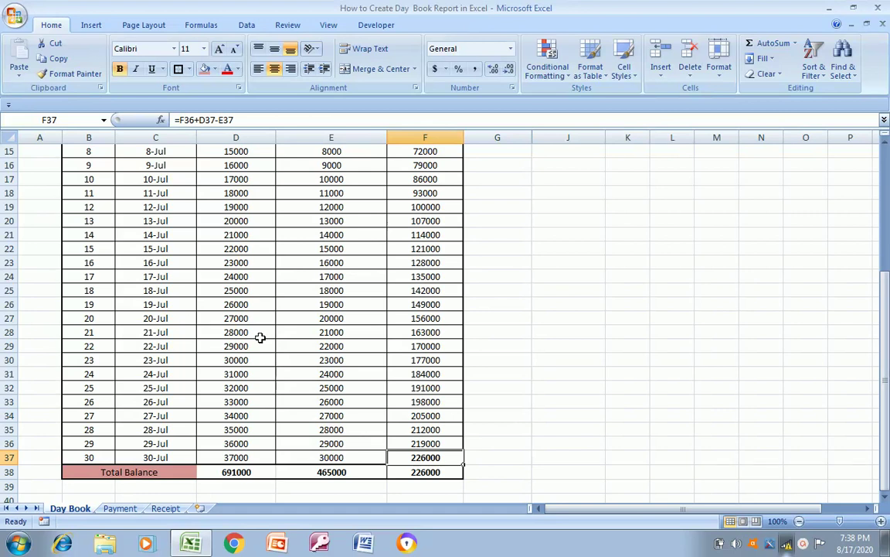
Check the Rcd Amount column's first entry in D8 against its SUM total in D38
key(ctrl+Up)
key(Down)
key(Left)
key(Left)
key(ctrl+Down)
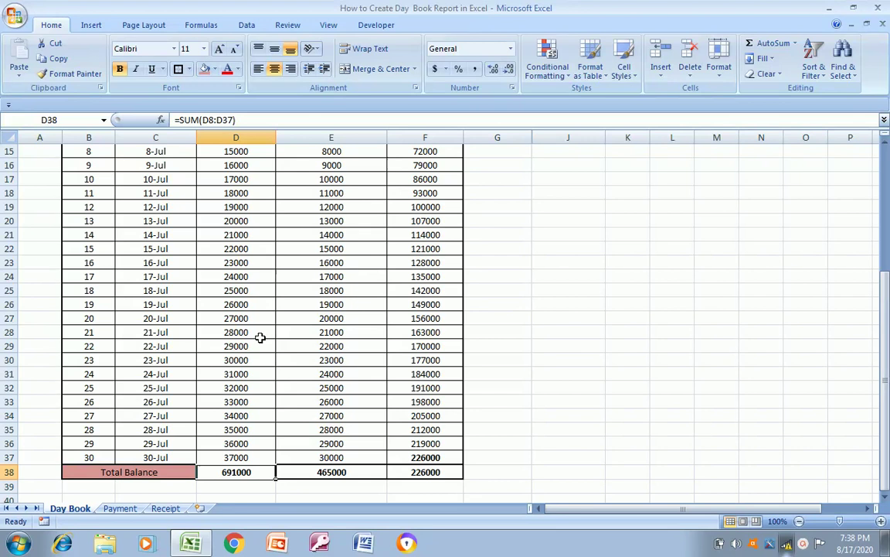
key(ctrl+Up)
key(Down)
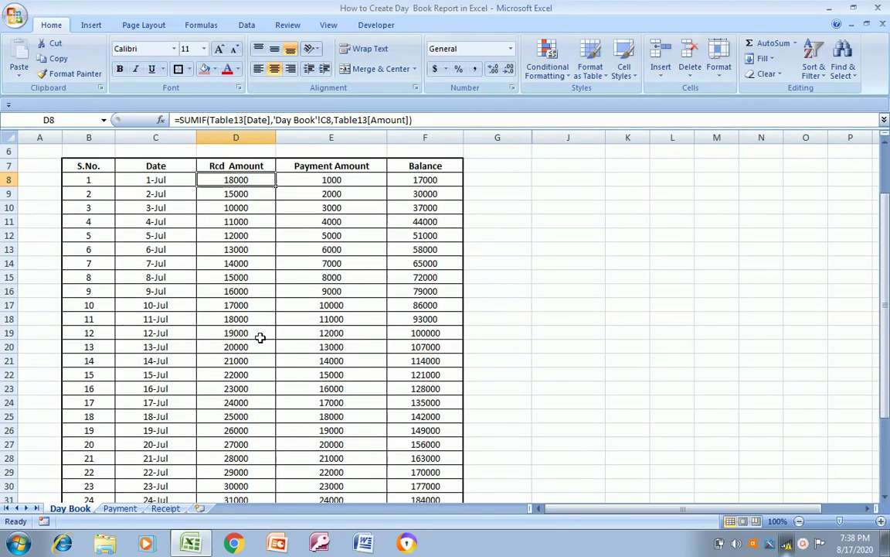
key(ctrl+Down)
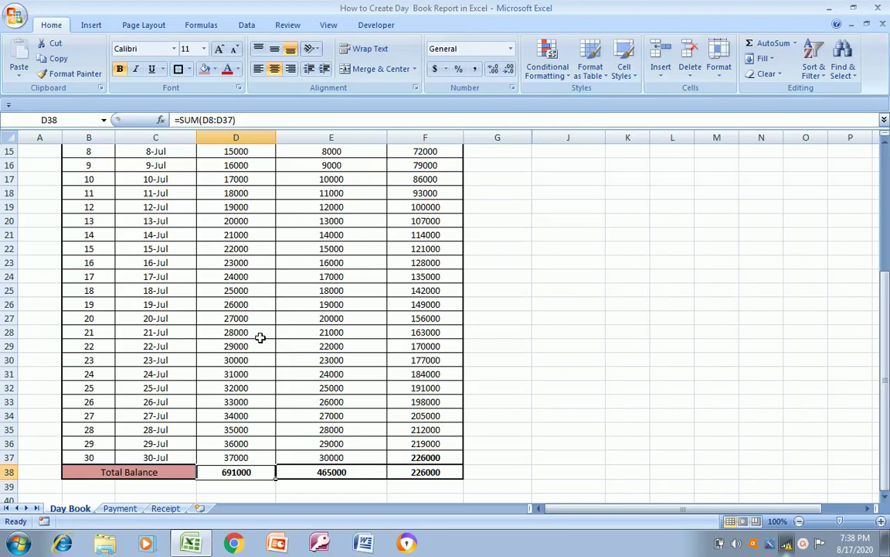
key(ctrl+Up)
key(Down)
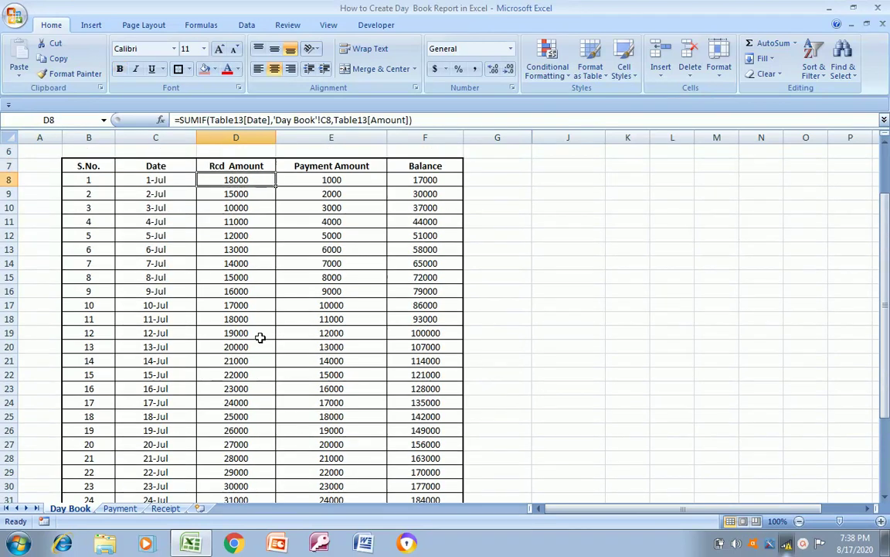
Switch to the Receipt sheet and look at the top of its Amount column
click(166, 508)
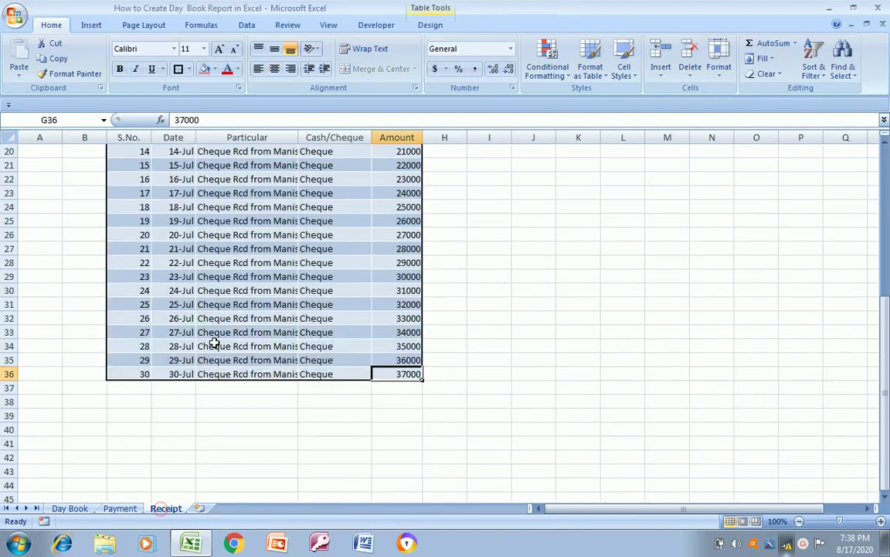
click(246, 276)
key(Right)
key(Right)
key(ctrl+Up)
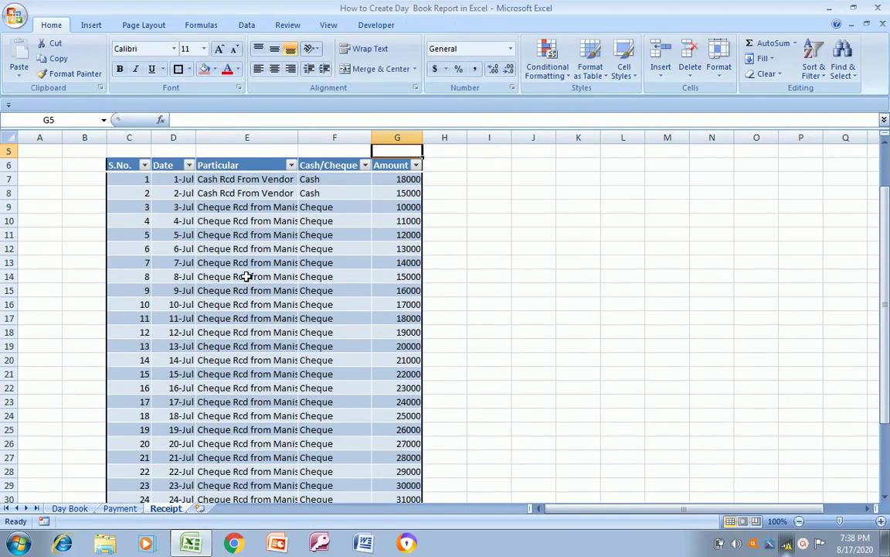
Enter a SUM of the Receipt table's Amount column in G37, directly below the 30-Jul row
key(ctrl+Down)
key(Down)
key(Down)
key(Up)
text(=)
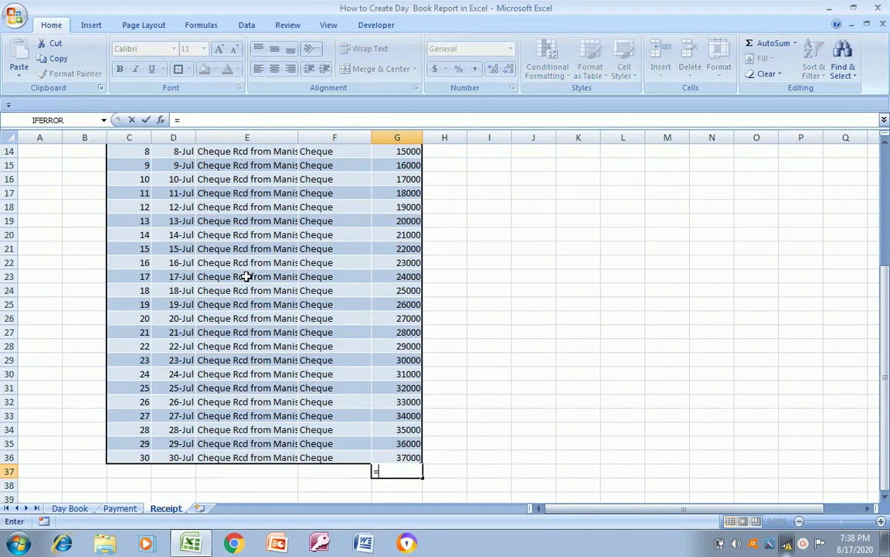
text(sum)
key(Tab)
key(Up)
key(ctrl+Up)
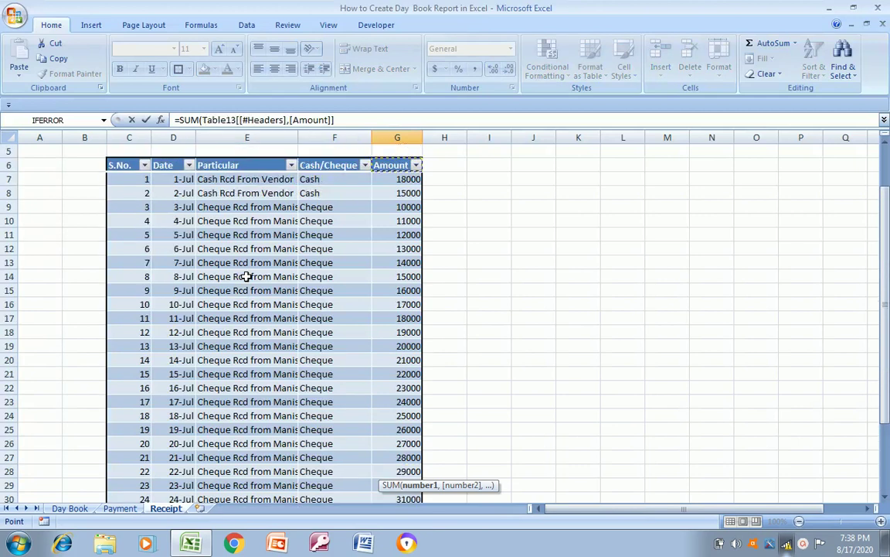
key(Down)
key(ctrl+shift+Down)
key(Return)
key(Up)
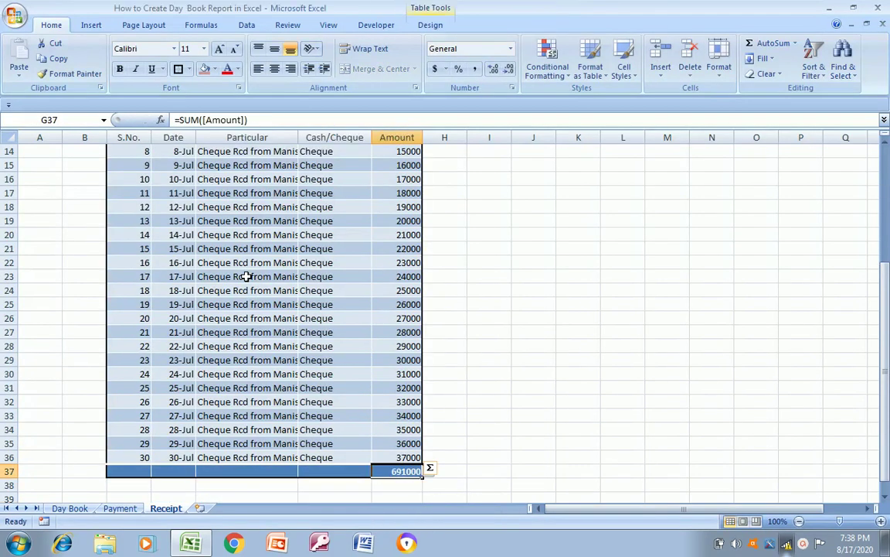
Examine the Receipt table's Amount total in G37
key(Down)
key(Down)
key(Down)
key(Up)
key(Up)
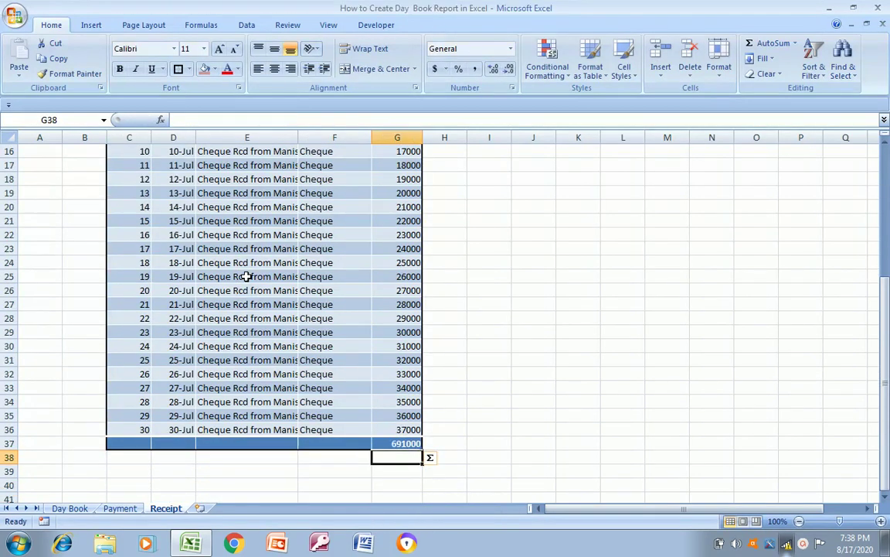
key(Up)
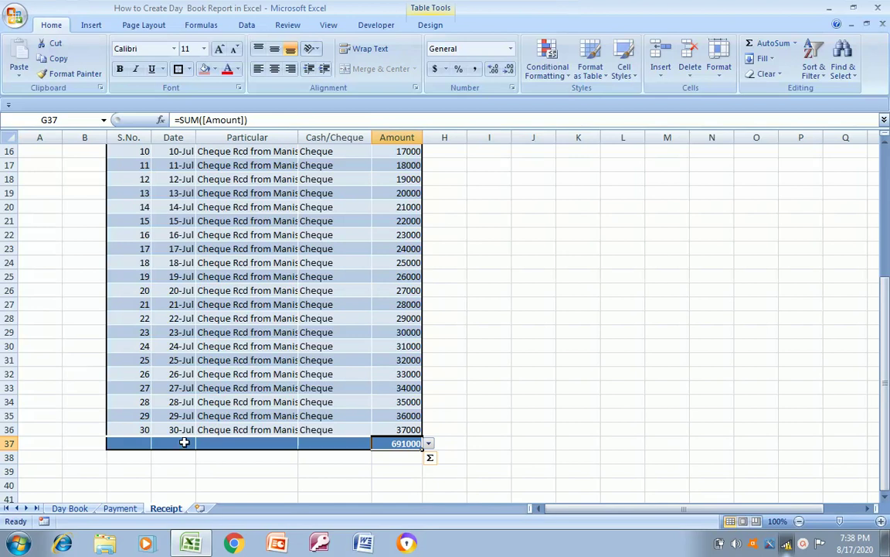
Switch to the Day Book sheet and compare its Rcd Amount total in D38, ending on the Payment Amount total in E38
click(71, 508)
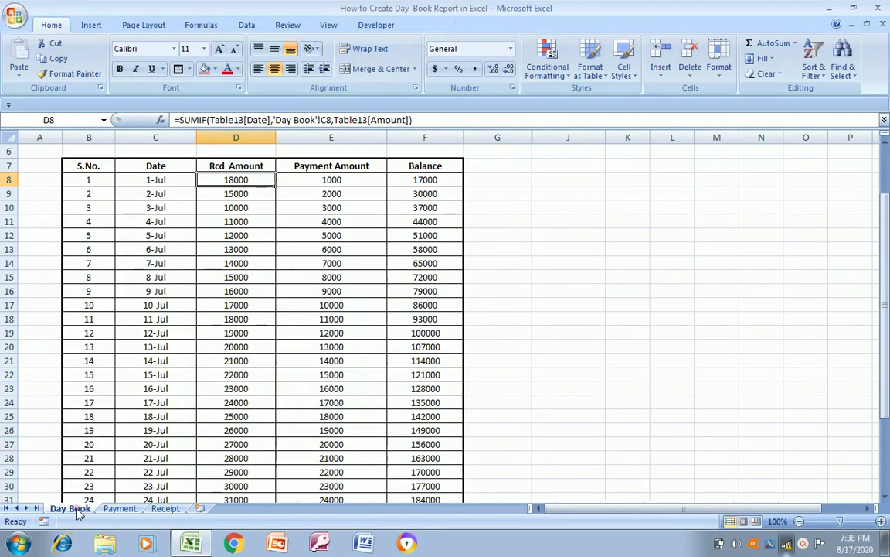
key(Down)
key(Down)
key(Down)
key(Down)
key(Down)
key(Down)
key(Down)
key(Down)
key(Down)
key(Down)
key(Down)
key(Down)
key(Down)
key(Down)
key(Down)
key(Down)
key(Down)
key(Down)
key(Down)
key(Down)
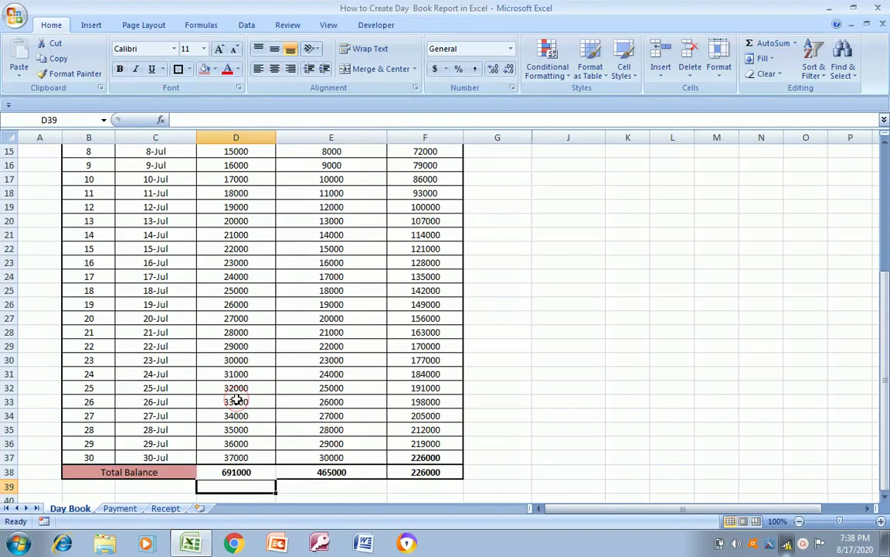
key(Right)
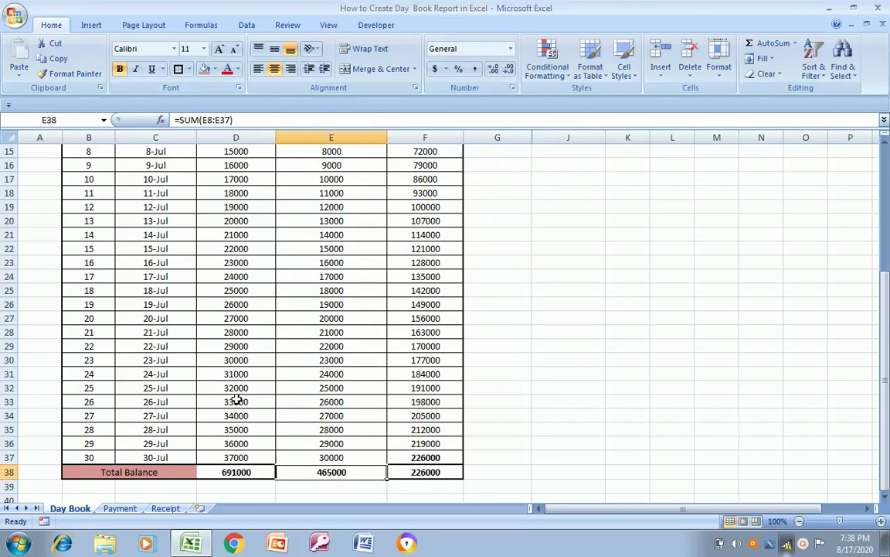
Enter a SUM of the Payment table's Amount column in G37 of the Payment sheet, directly below the 30-Jul row
click(165, 509)
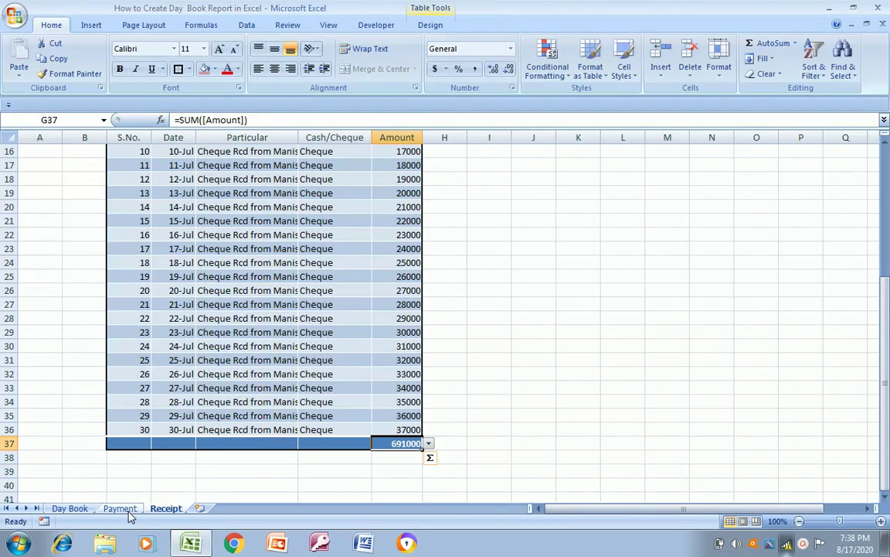
click(123, 508)
key(Down)
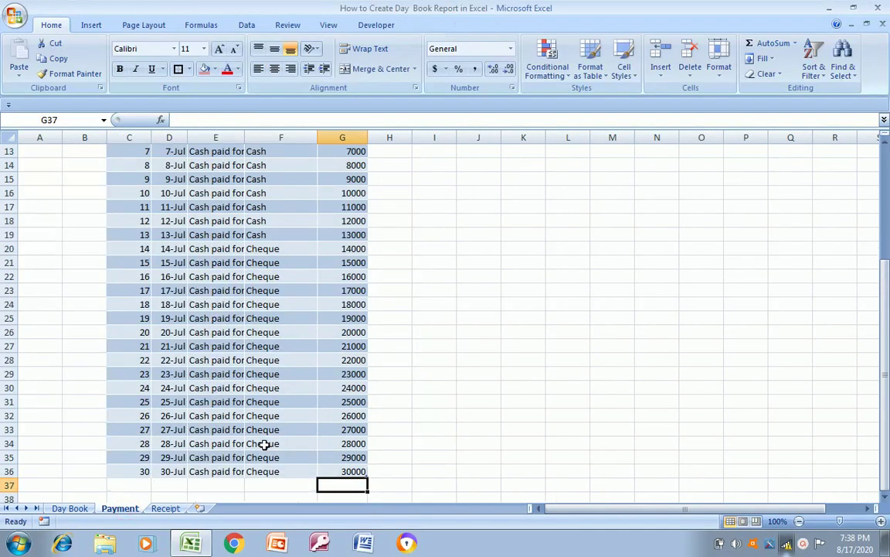
text(=sum)
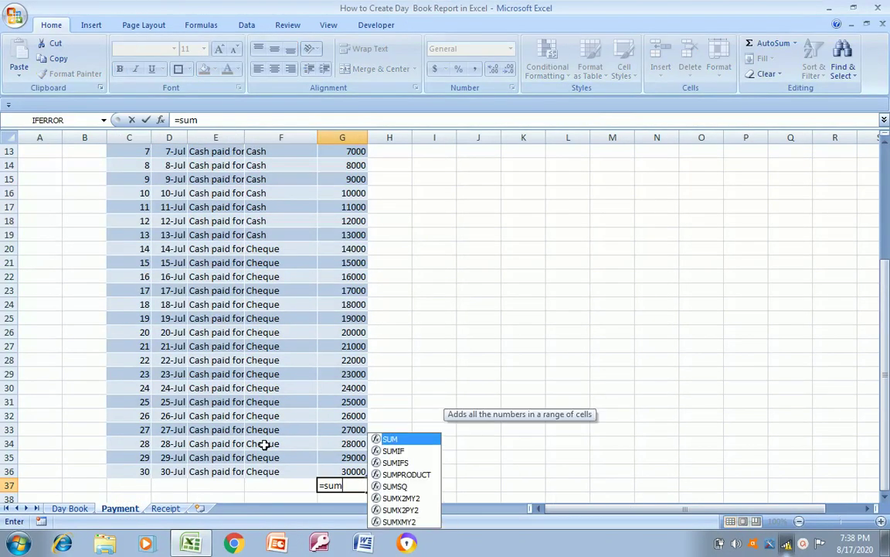
key(Tab)
key(ctrl+Up)
key(ctrl+Up)
key(ctrl+shift+Down)
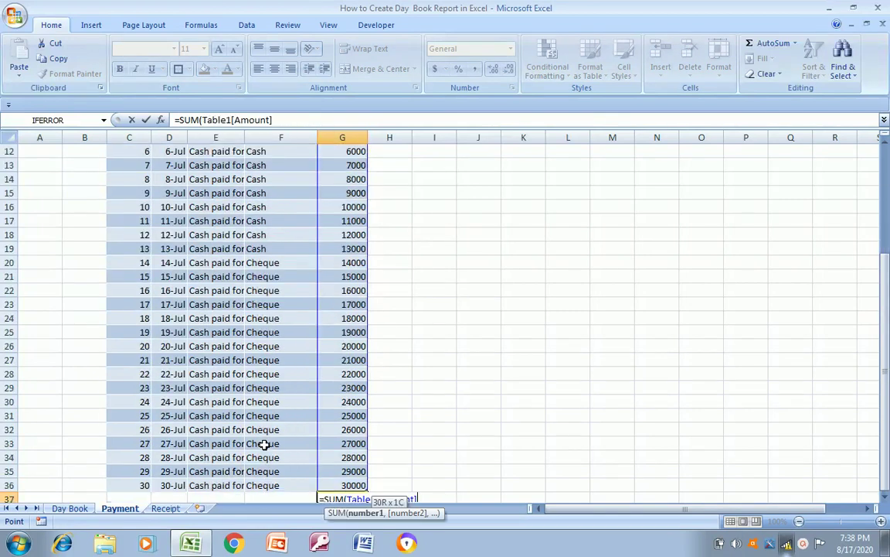
key(Return)
Examine the Payment table's new Amount total in G37
key(Down)
key(Up)
key(Up)
key(Down)
key(Down)
key(Down)
key(Down)
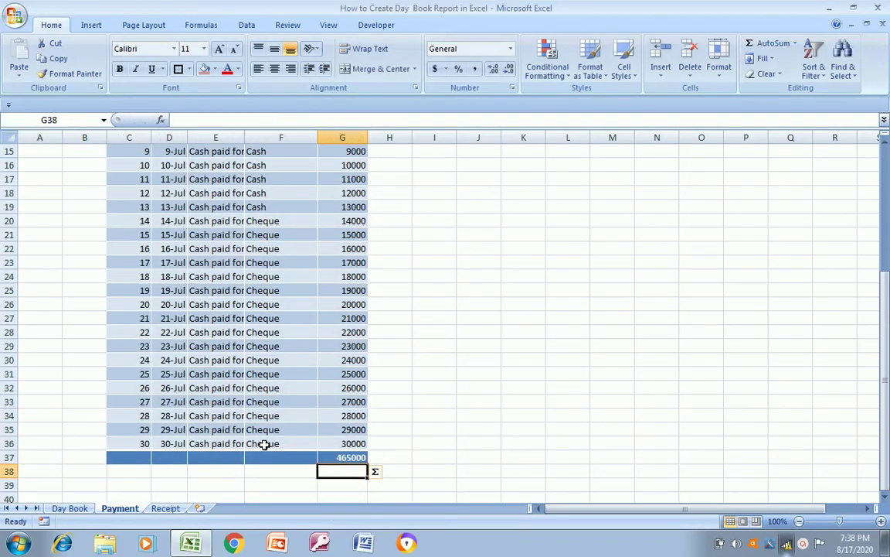
key(Up)
key(Up)
key(Up)
key(Up)
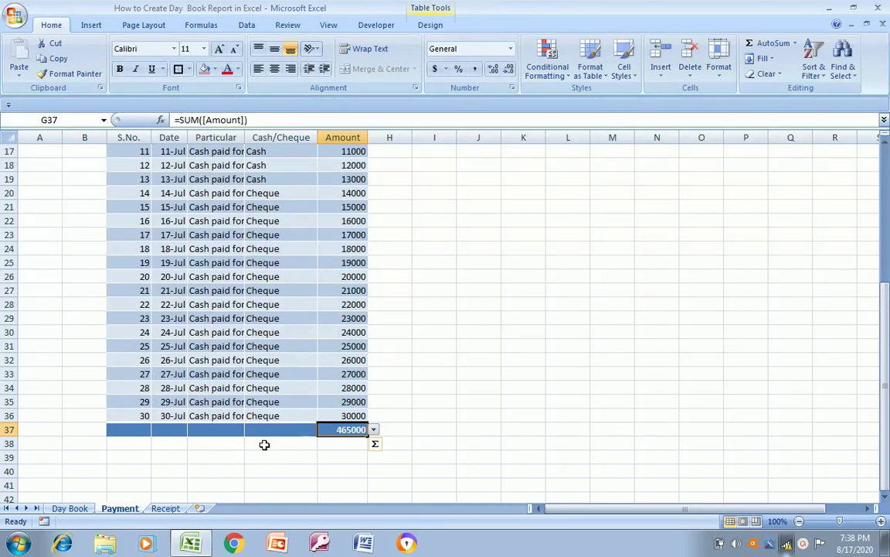
Return to the Day Book sheet and check the Payment Amount total in E38 and the Balance total in F38
click(77, 508)
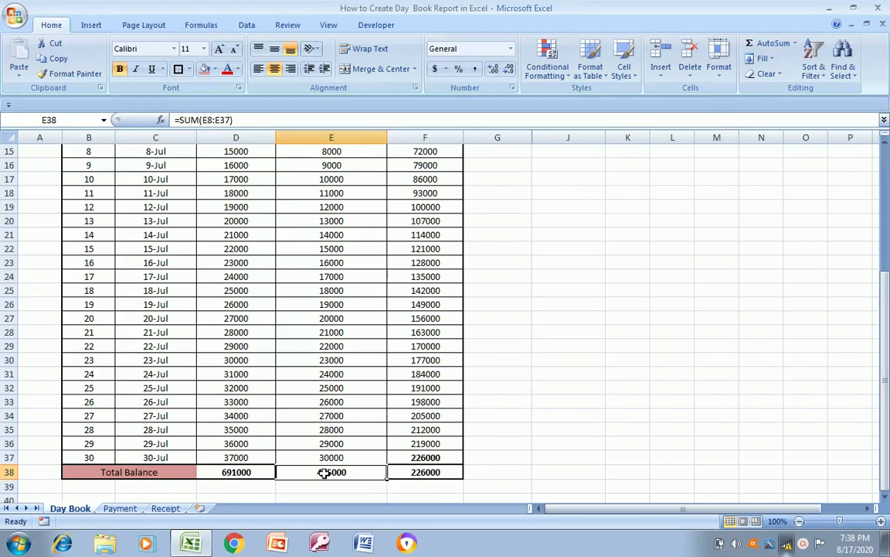
key(ctrl+Home)
key(Right)
key(Down)
key(Down)
key(Down)
key(Down)
key(Down)
key(Down)
key(Down)
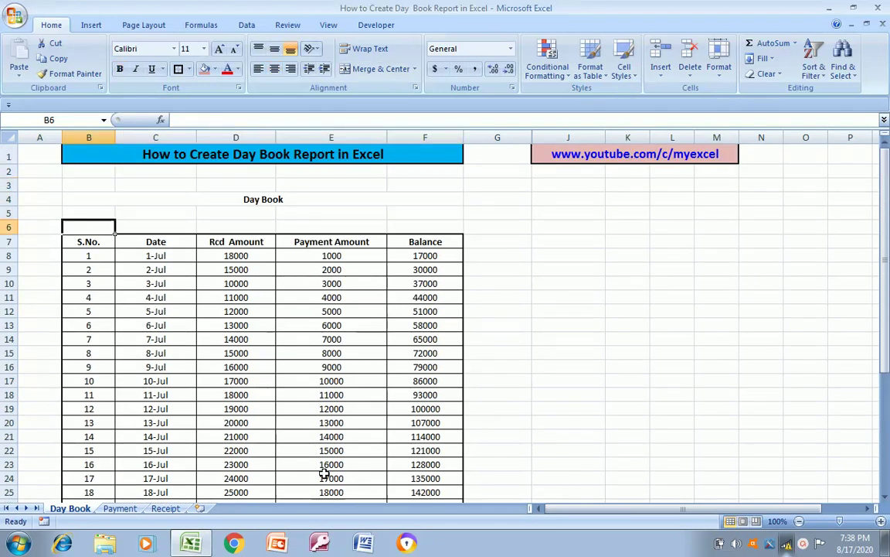
key(Right)
key(Right)
key(Right)
key(ctrl+Down)
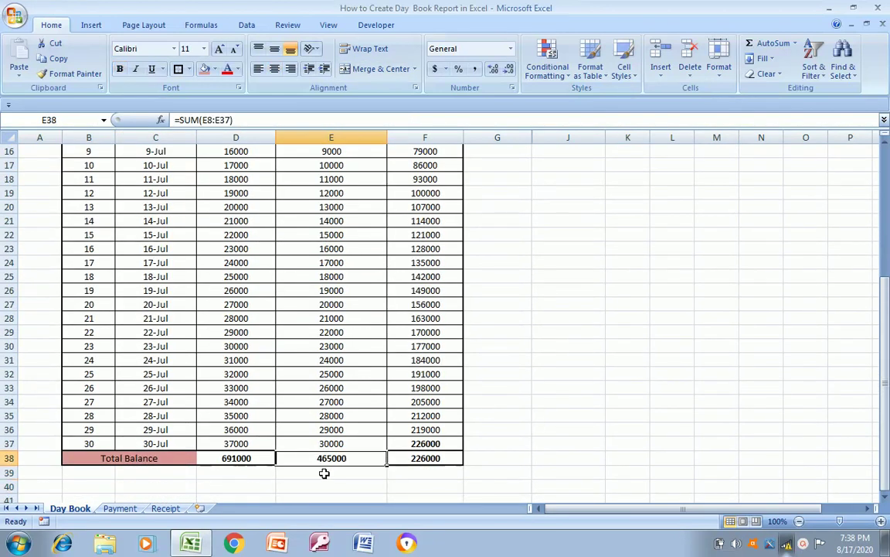
key(Right)
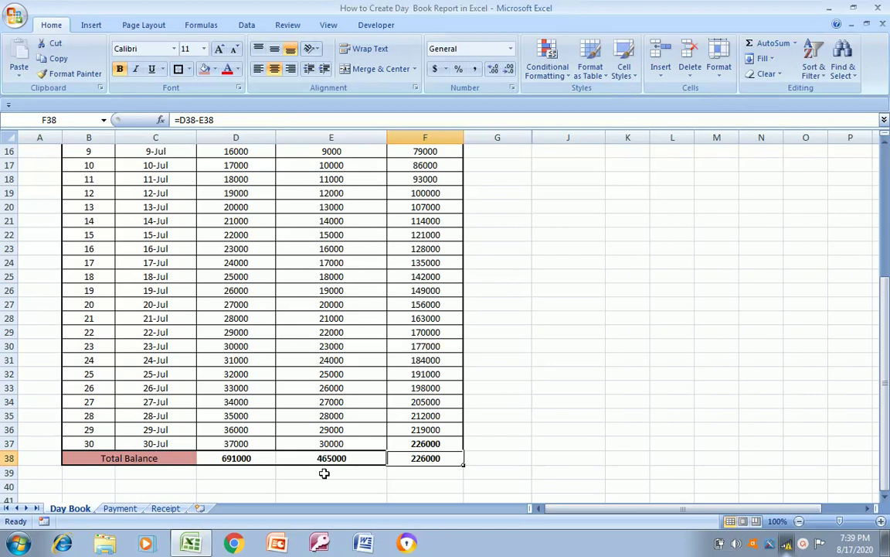
Review the Rcd Amount and Payment Amount columns from row 8 to their totals, ending on the D38-E38 balance formula in F38
key(ctrl+Up)
key(Left)
key(Down)
key(Left)
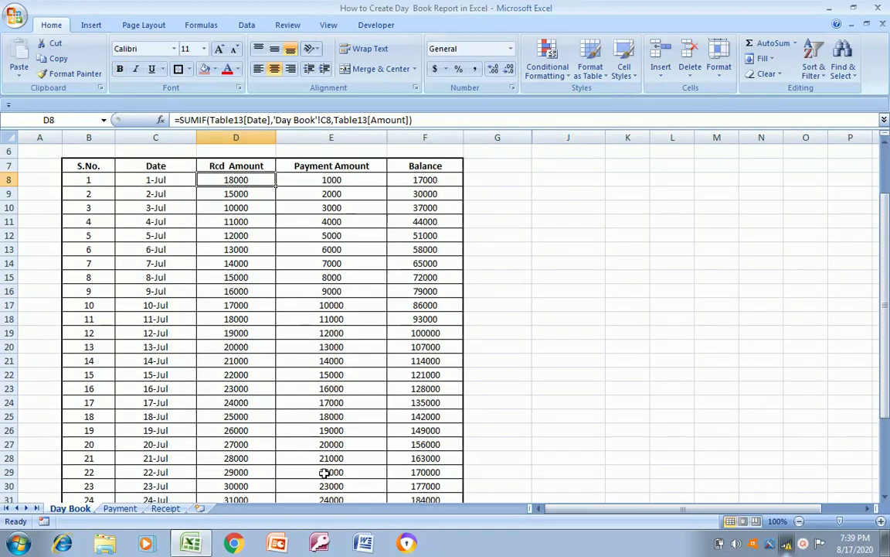
key(ctrl+Down)
key(Right)
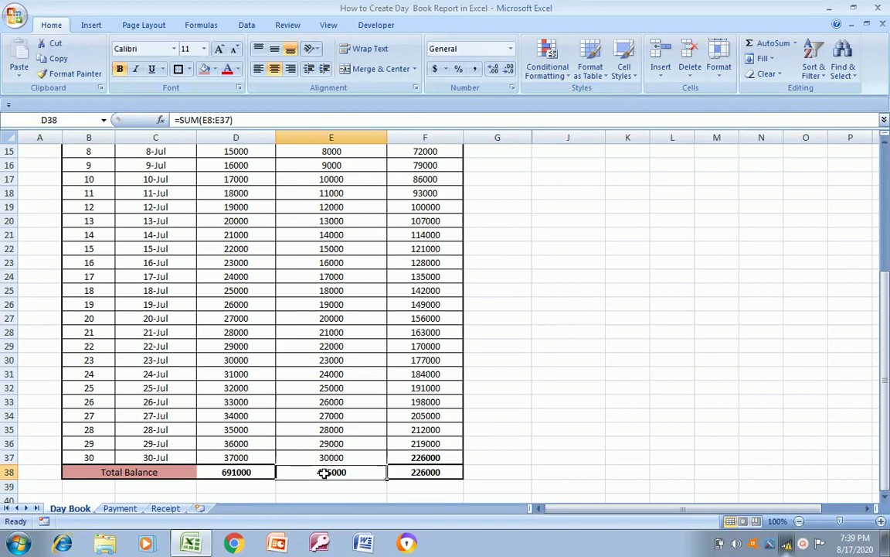
key(ctrl+Up)
key(Down)
key(ctrl+Down)
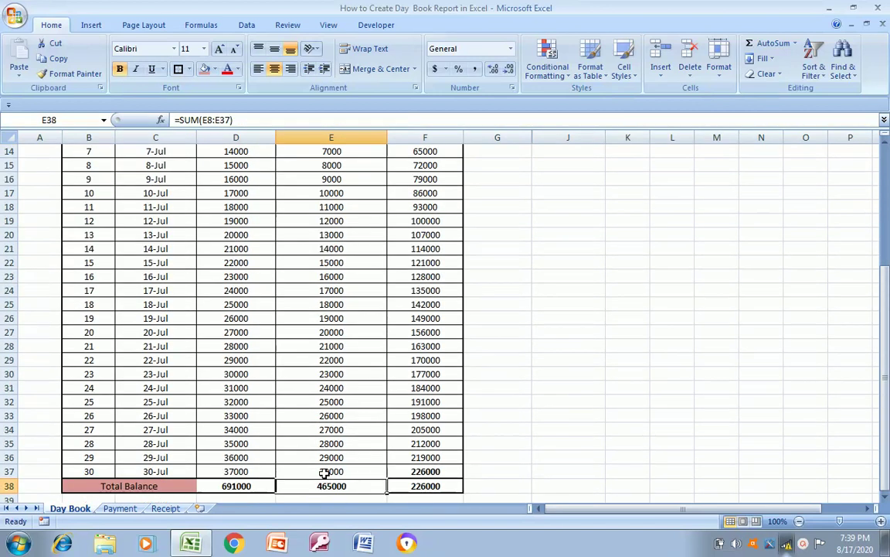
key(Right)
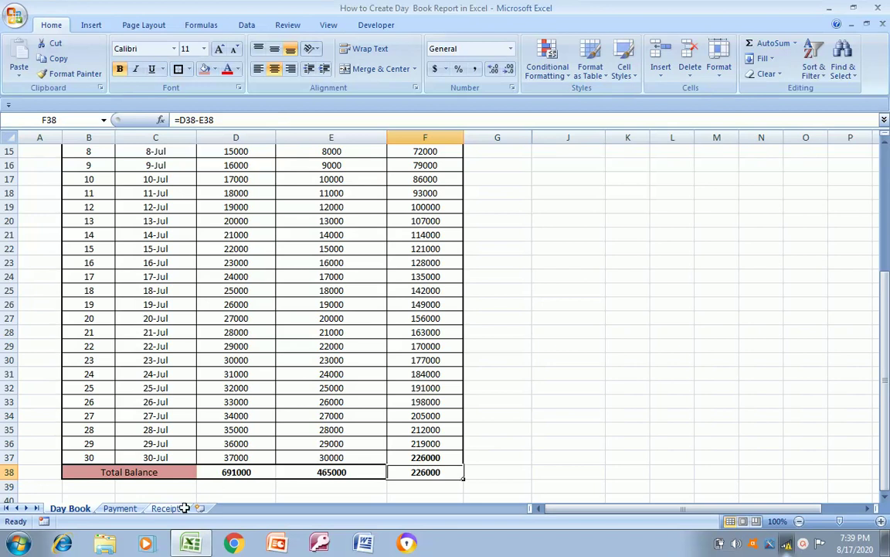
Switch to the Payment sheet and look through its S.No. column from the first entry to the total row
click(116, 510)
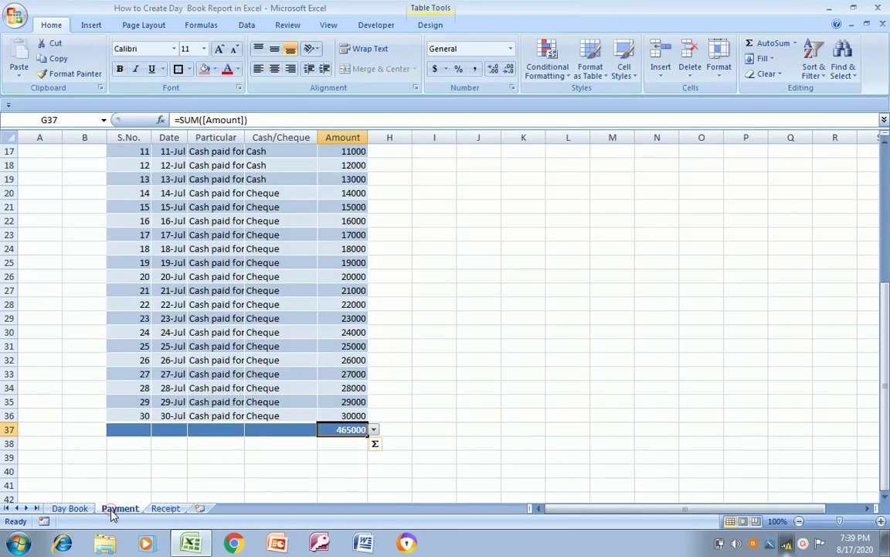
click(139, 275)
key(ctrl+Up)
key(Down)
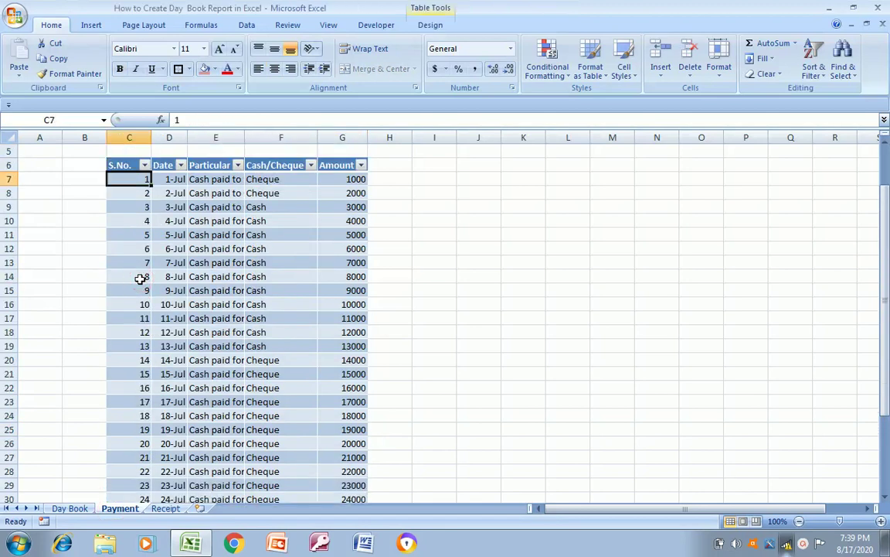
key(ctrl+Down)
key(Up)
key(Down)
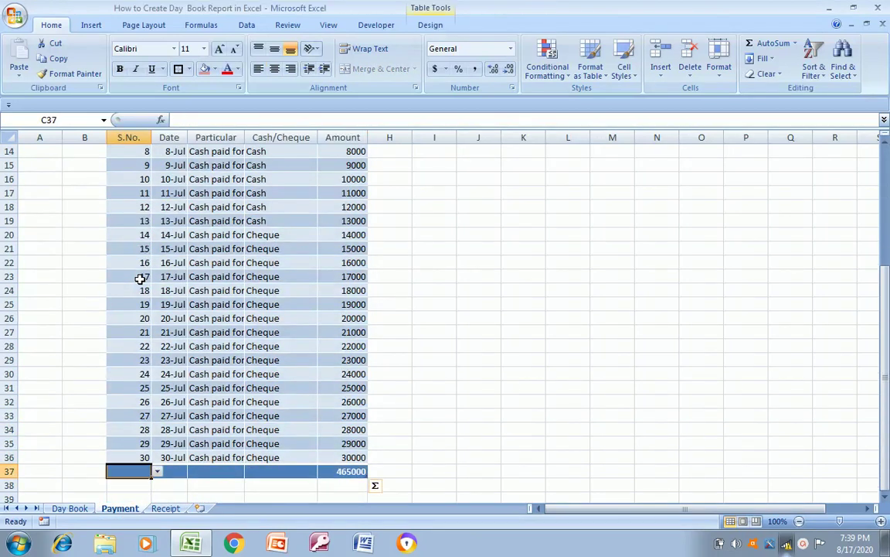
Check the Payment table's Amount total and its top entries, ending on the 2-Jul date in D8
key(Right)
key(Right)
key(Right)
key(Right)
key(Up)
key(Up)
key(ctrl+Up)
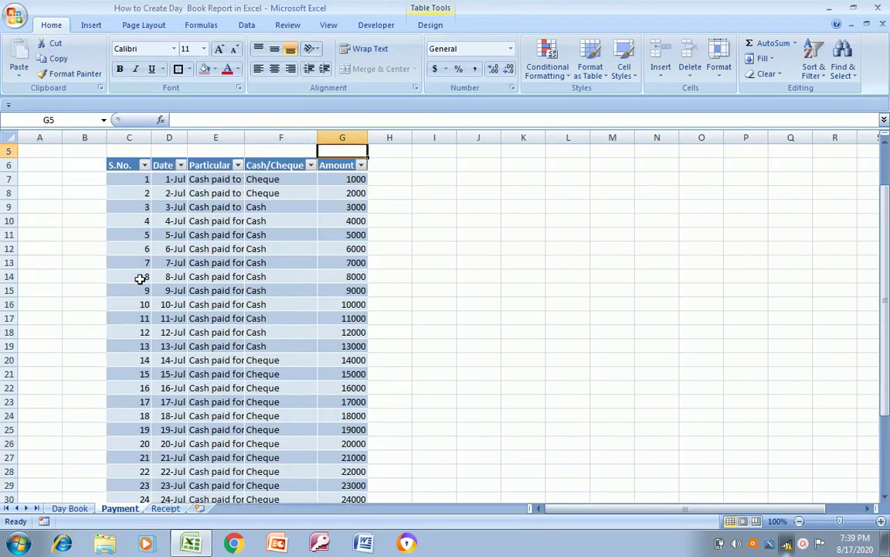
key(Down)
key(Down)
key(Left)
key(Left)
key(Left)
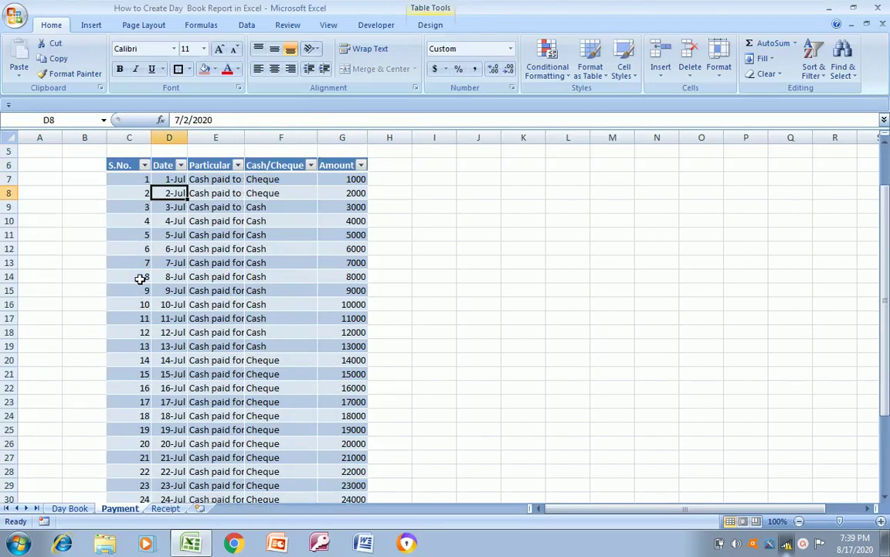
Switch to the Receipt sheet and look over its table from the last entries up to the sheet title and column headers
click(164, 506)
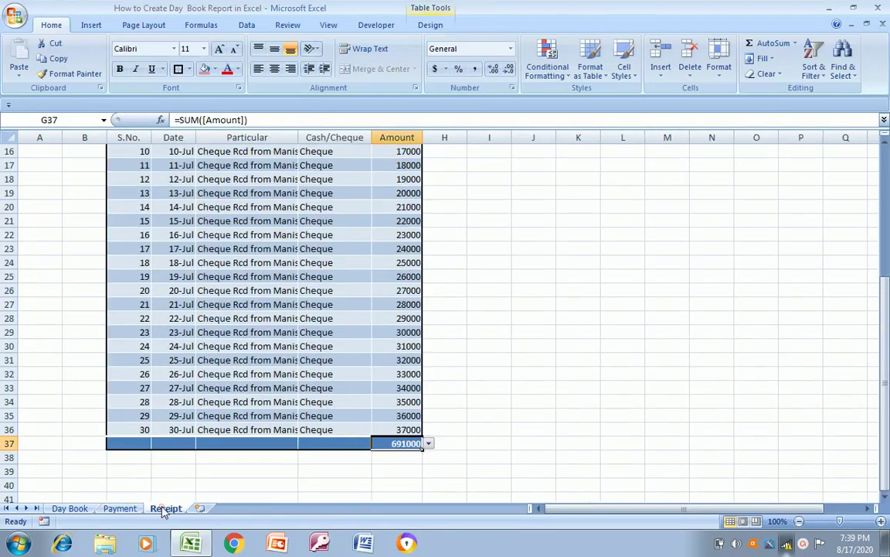
click(177, 356)
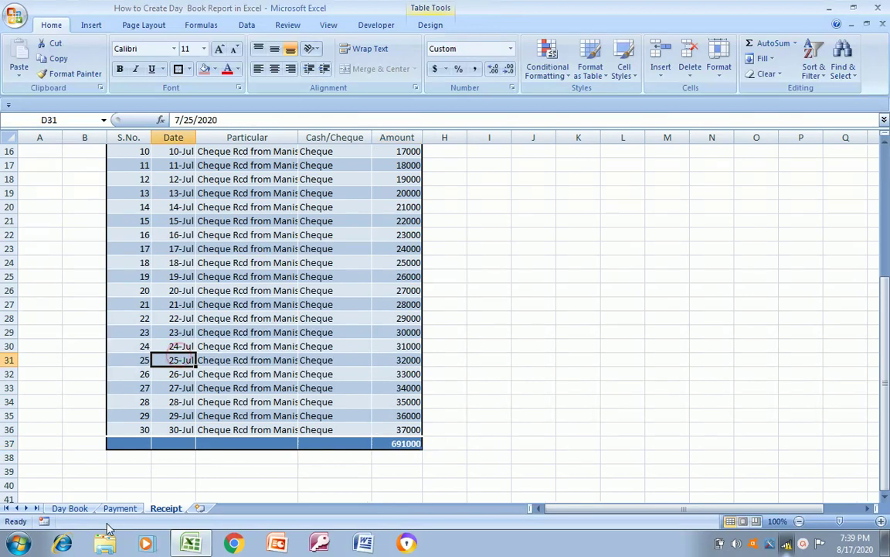
click(147, 304)
key(ctrl+Up)
key(Up)
key(ctrl+Up)
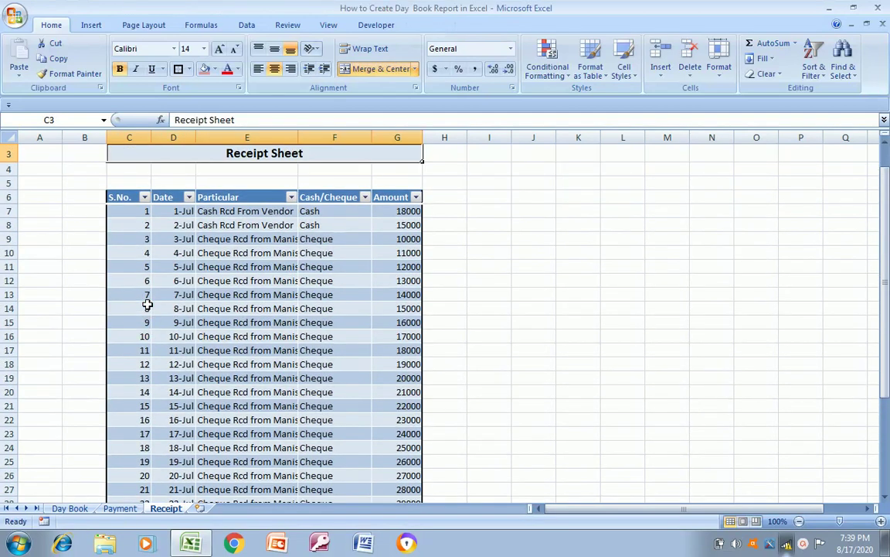
key(ctrl+Down)
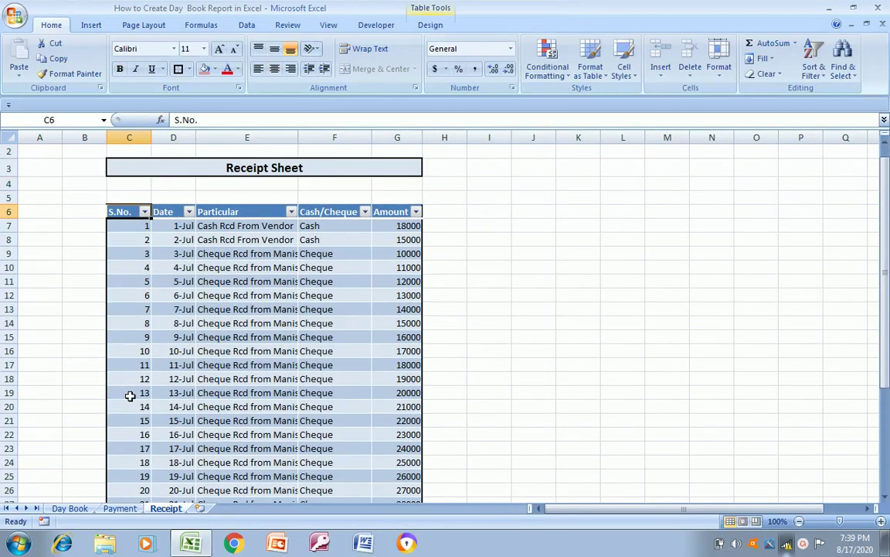
Switch to the Payment sheet and look at its title and the top of its table
click(121, 508)
click(143, 357)
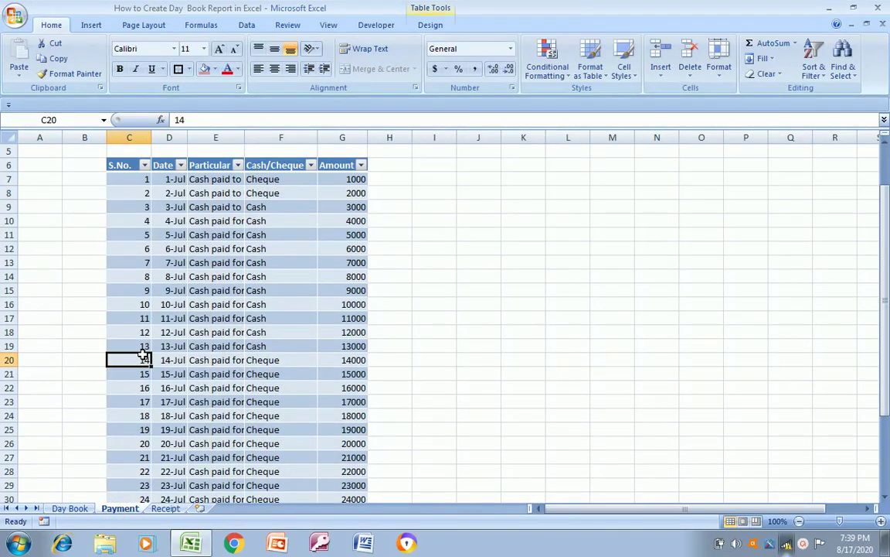
key(ctrl+Up)
key(ctrl+Up)
key(Down)
key(Down)
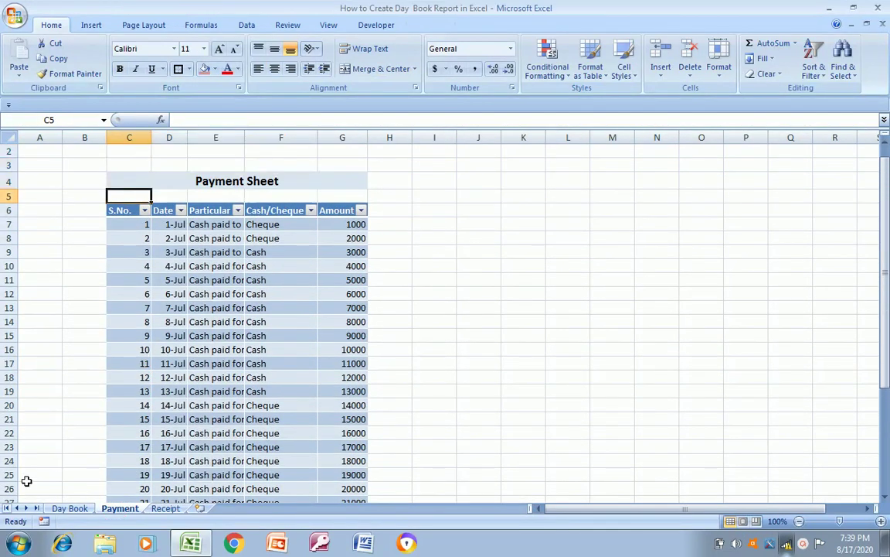
Fill the Day Book table's header row B7:F7 with a light tan colour
click(69, 508)
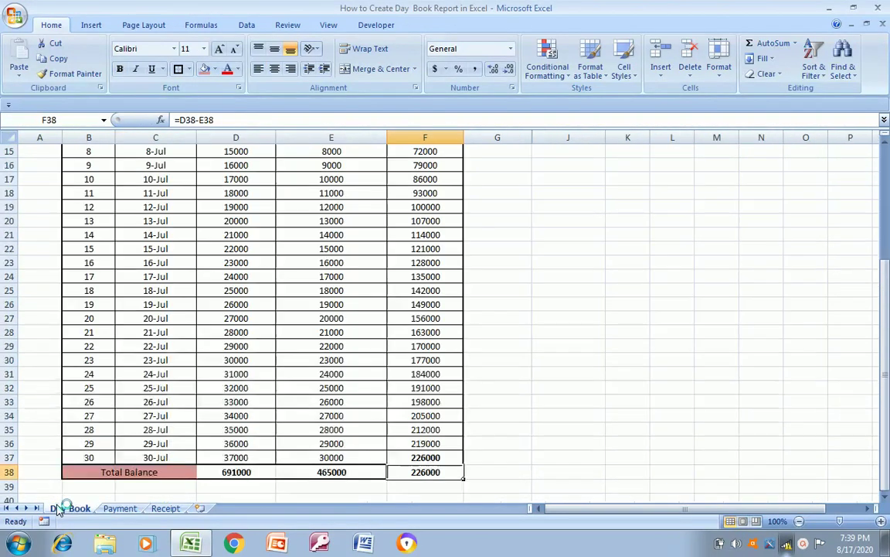
click(132, 269)
key(Up)
key(Up)
key(ctrl+Up)
key(ctrl+Up)
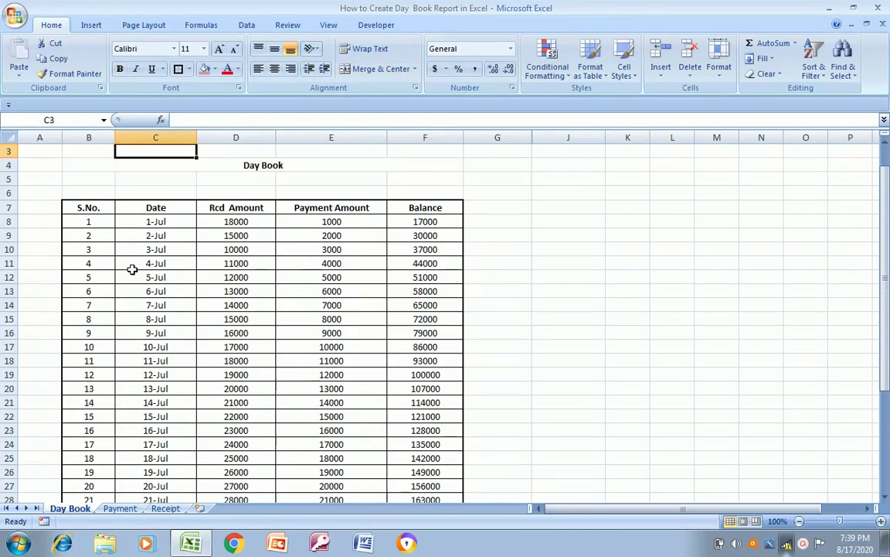
key(Down)
key(Down)
key(Down)
key(Down)
key(Left)
key(shift+Right)
key(shift+Right)
key(shift+Right)
key(shift+Right)
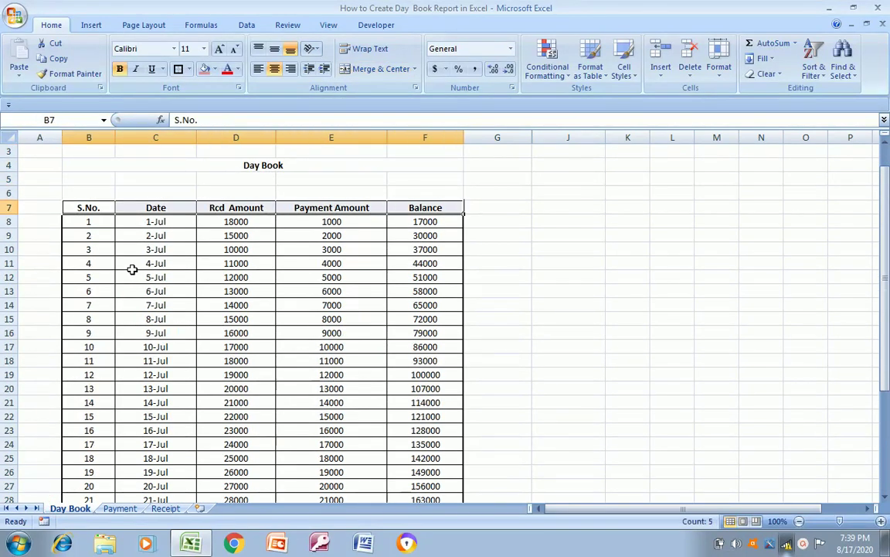
click(214, 69)
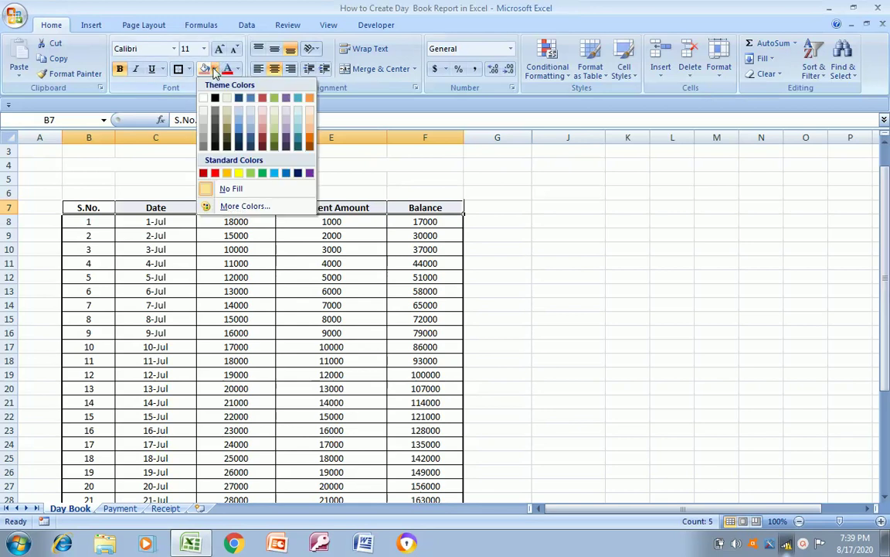
click(203, 112)
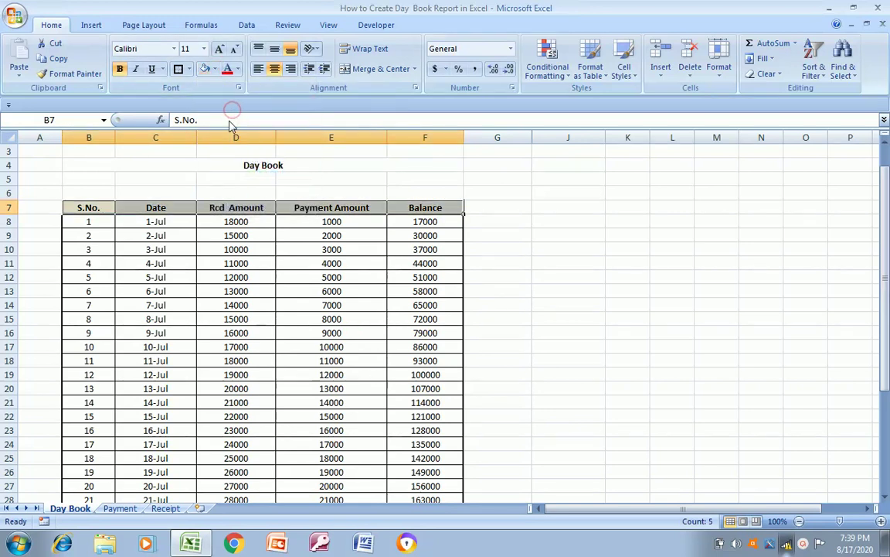
click(247, 248)
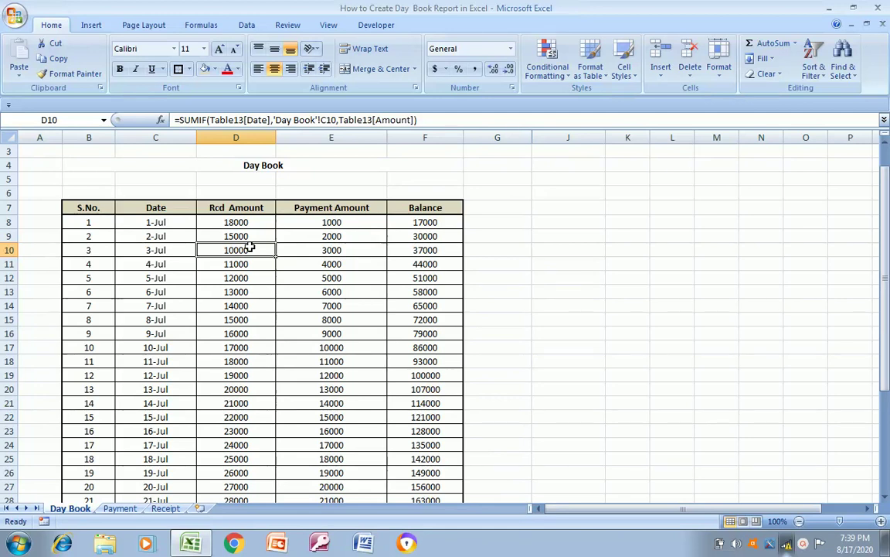
Fill the merged Day Book title in row 4 with light blue and give it a thick outside border
click(251, 166)
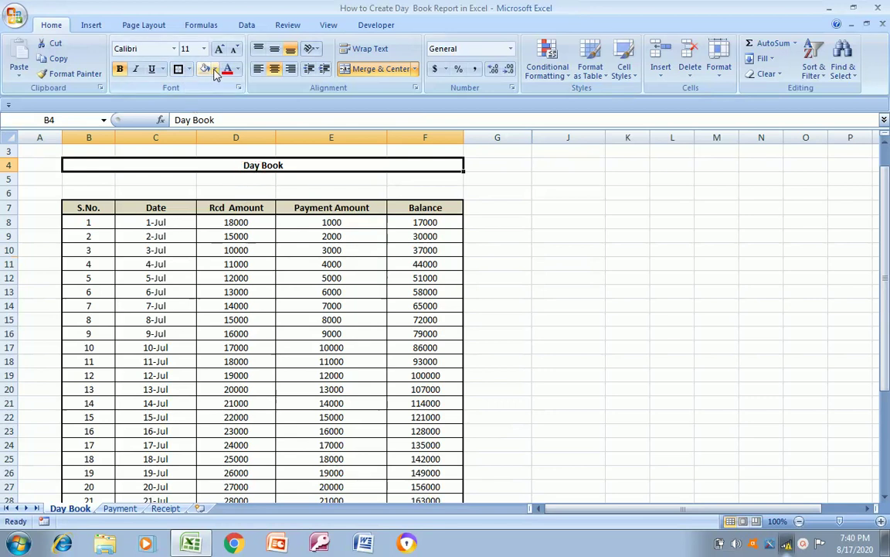
click(215, 70)
click(237, 120)
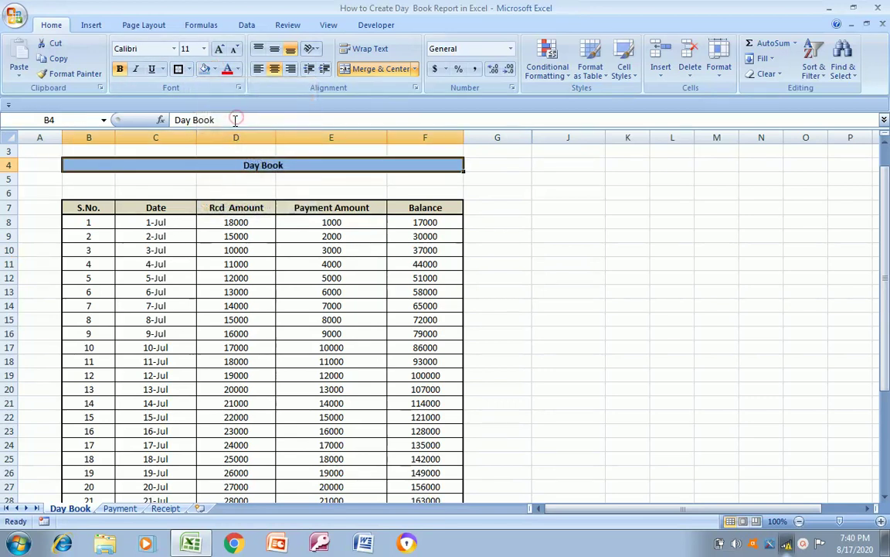
click(177, 69)
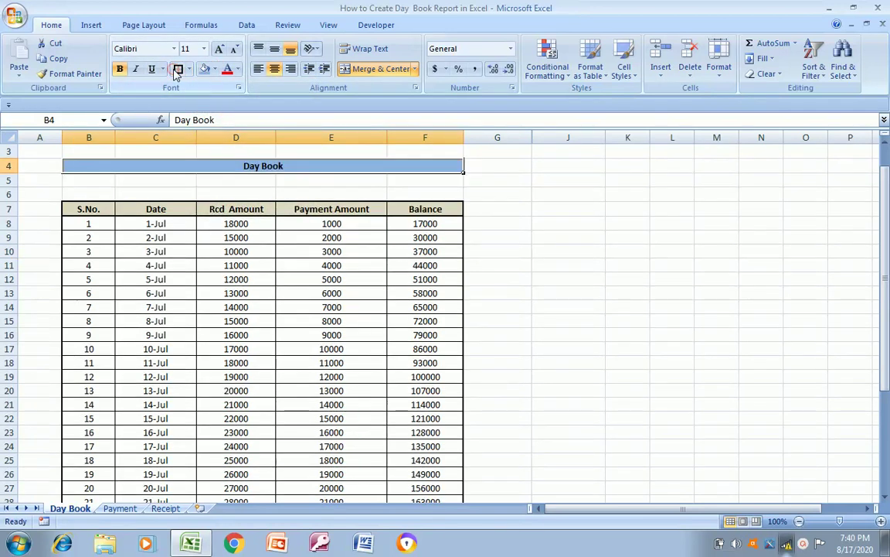
click(131, 222)
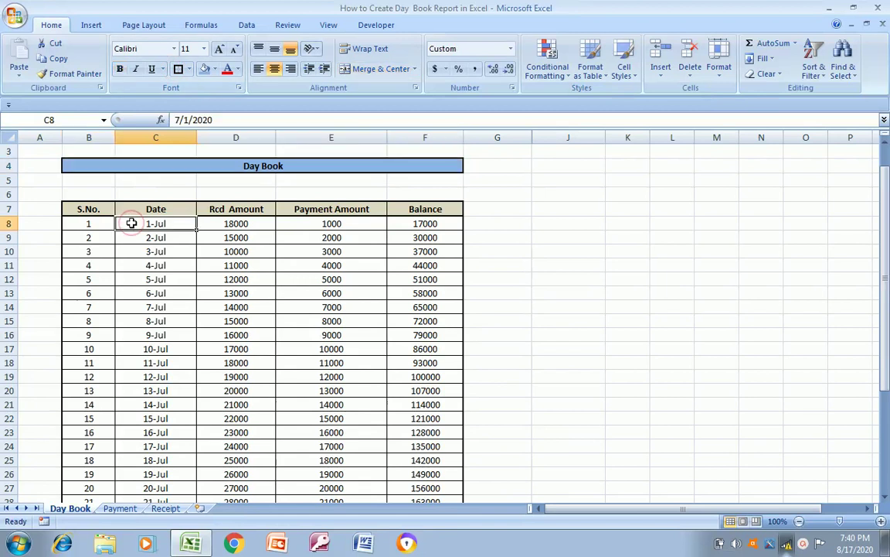